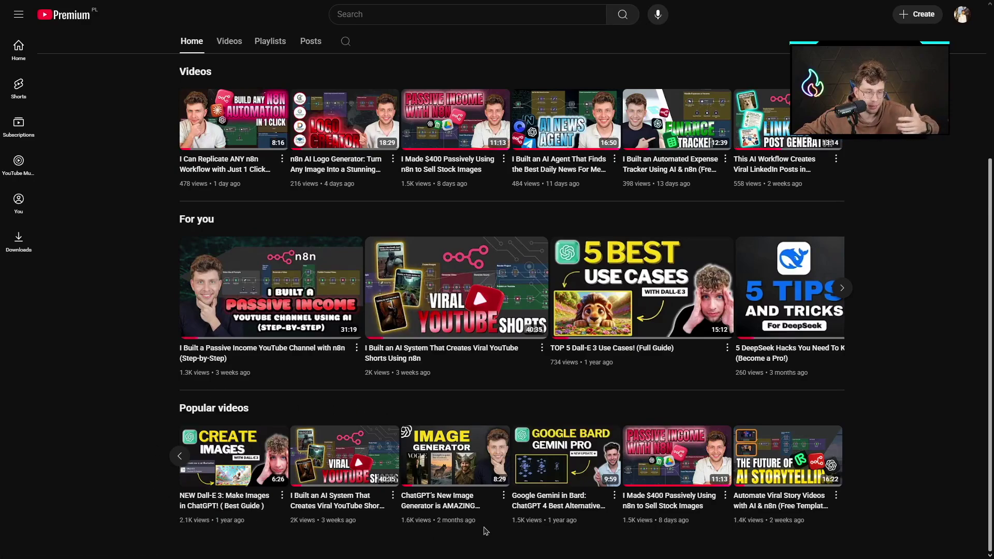
Step: Review the published AI tutorial posts in the Facebook groups and view the Youtube Videos Viral Posts workflow in n8n
scroll(485, 532, up, 4)
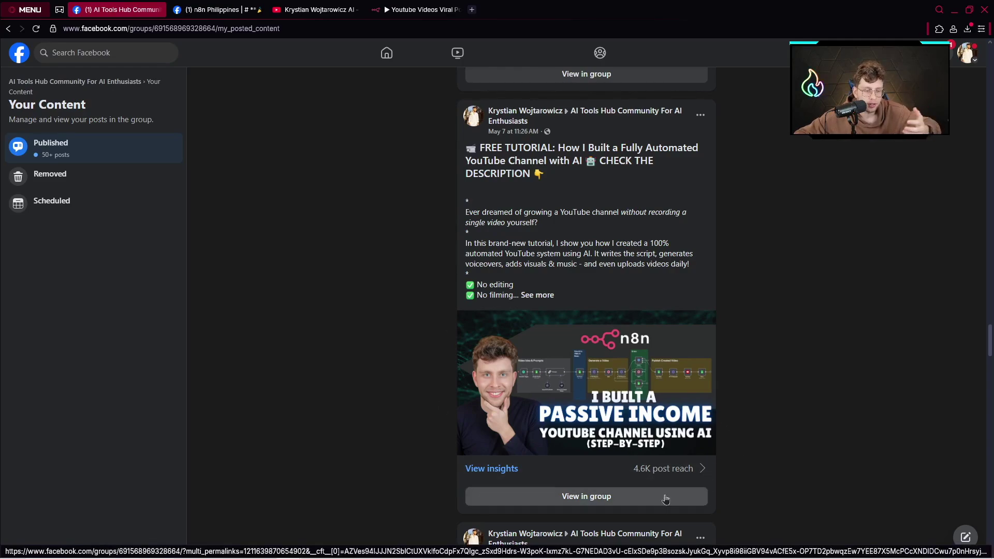
scroll(743, 360, up, 5)
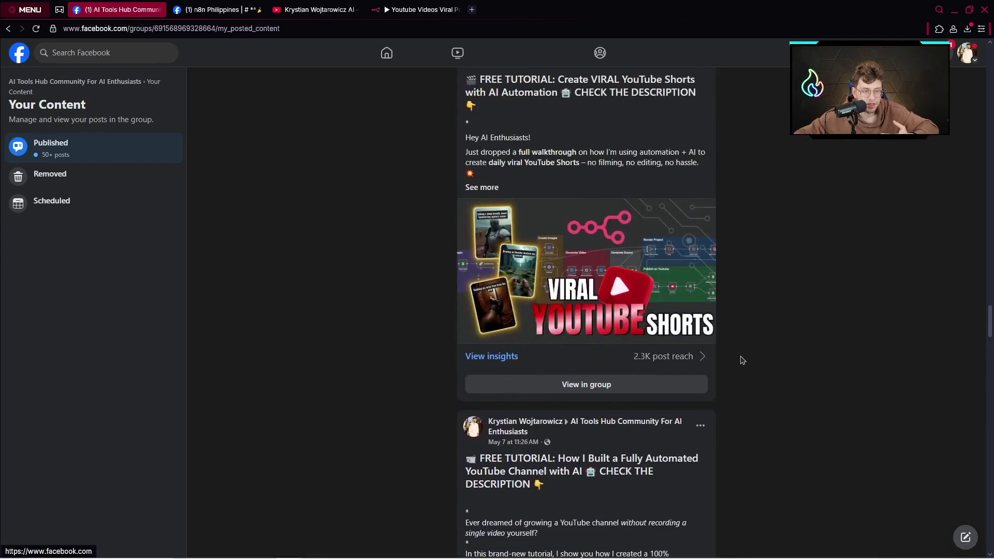
scroll(692, 404, up, 4)
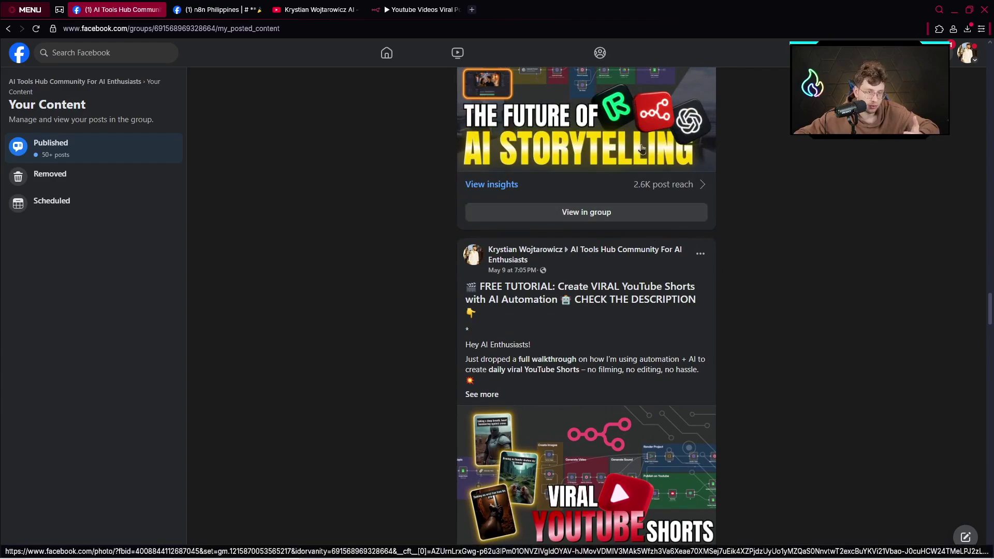
scroll(641, 149, up, 2)
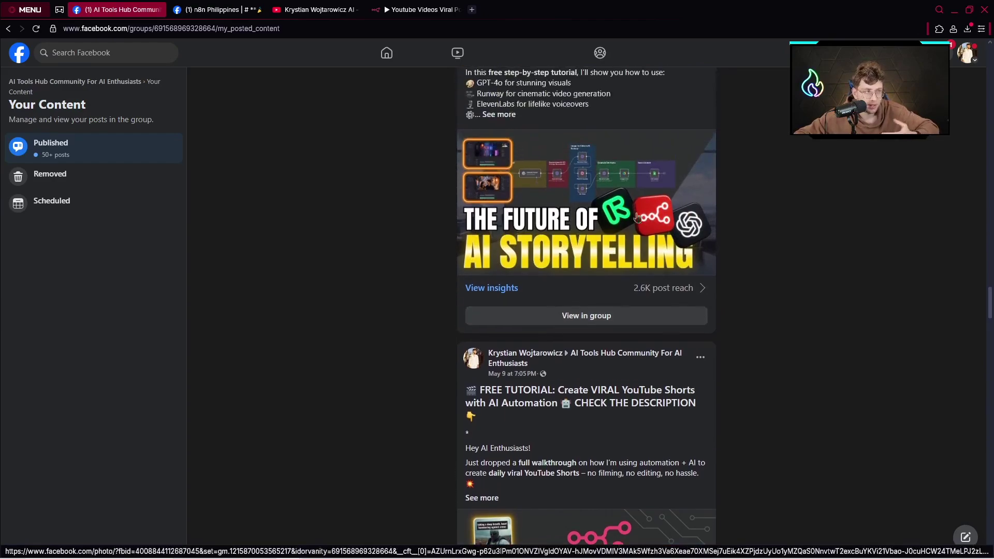
click(200, 7)
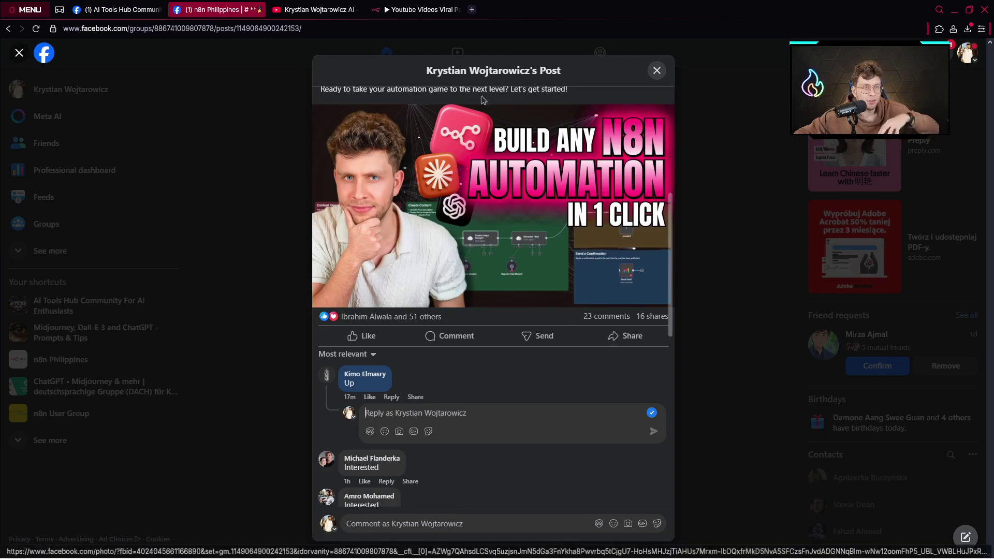
click(406, 11)
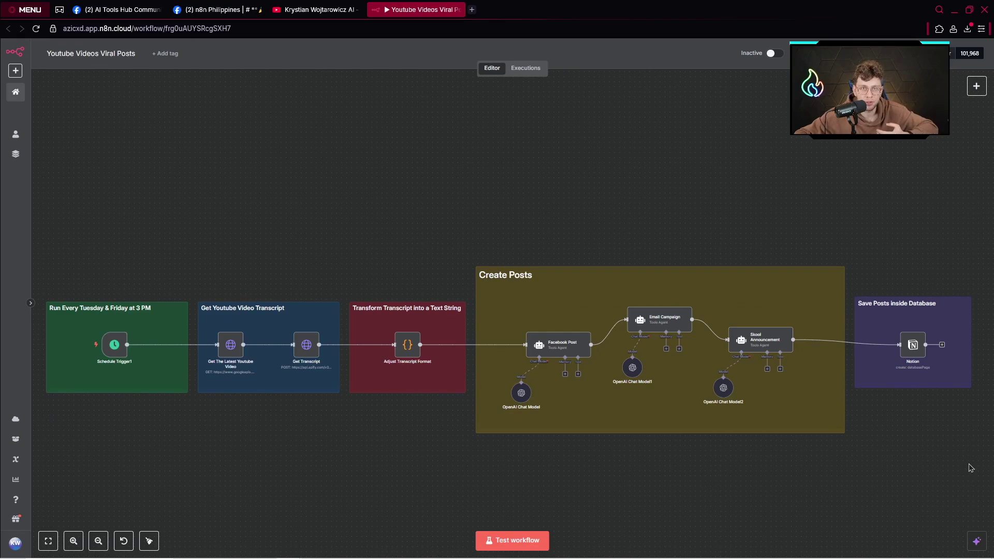
scroll(471, 227, down, 1)
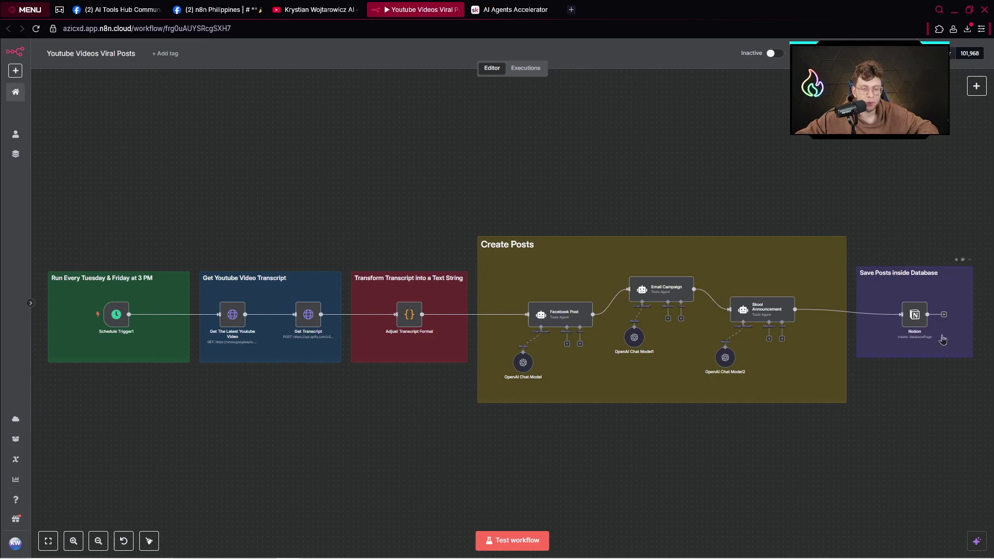
Step: Switch to the AI Agents Accelerator community on Skool and open the Youtube Videos Posting System lesson in the classroom's Youtube Resources course
click(488, 10)
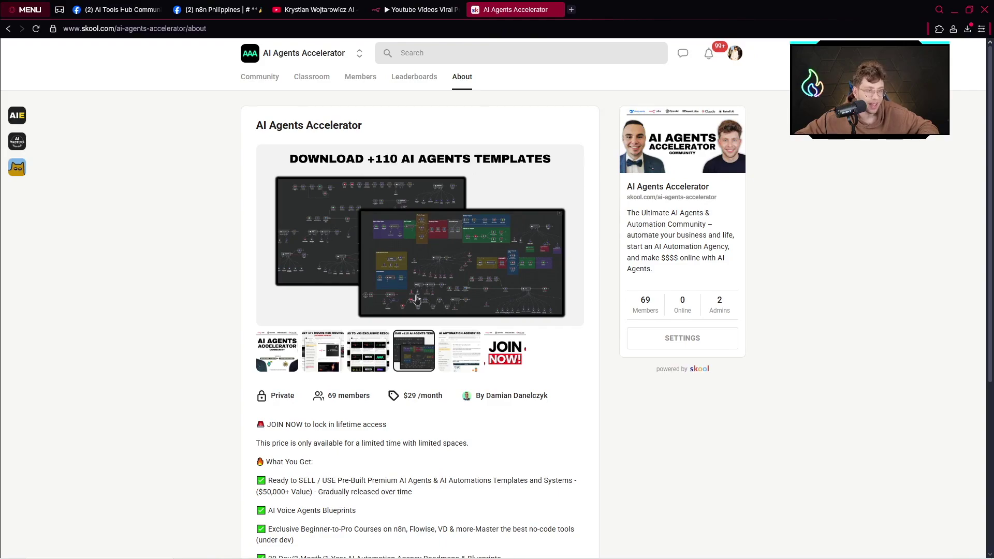
mouse_move(291, 350)
click(323, 352)
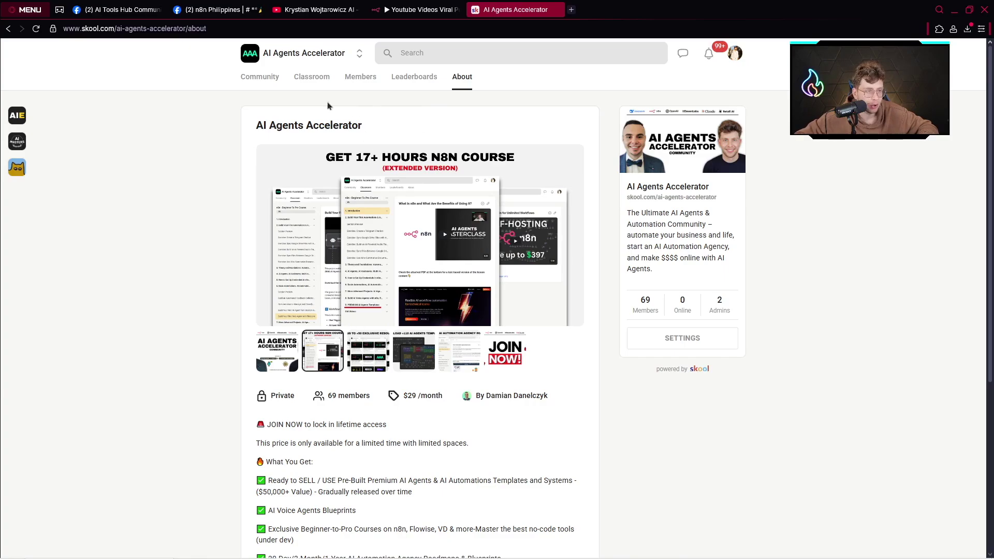
click(312, 77)
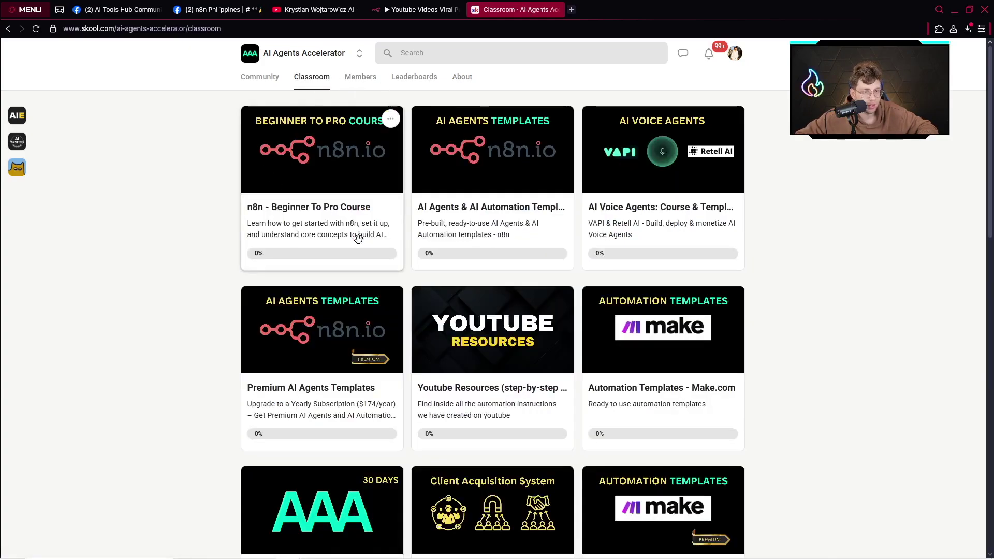
click(422, 294)
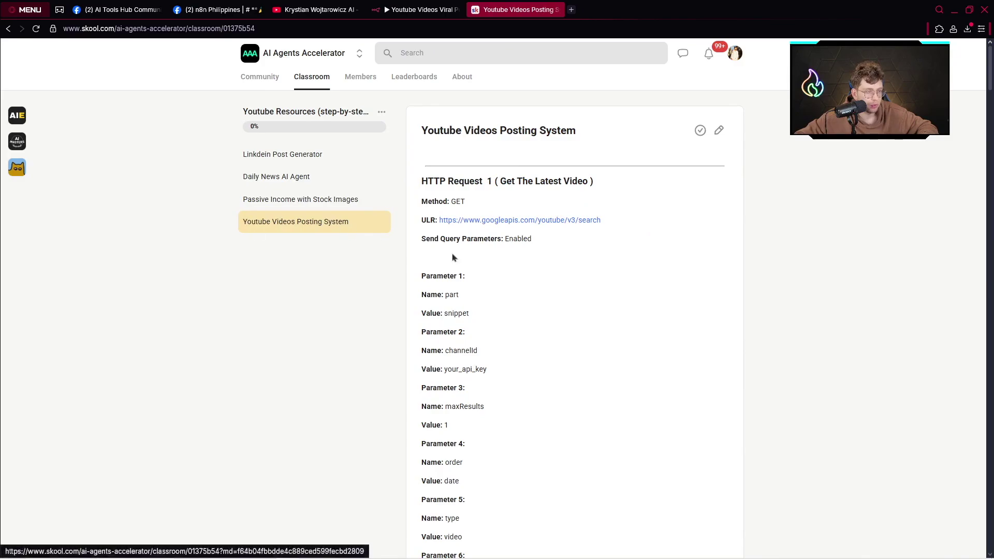
Step: Download the Youtube_Videos_Posts JSON resource attached to the end of the lesson
scroll(453, 255, down, 20)
scroll(982, 247, down, 15)
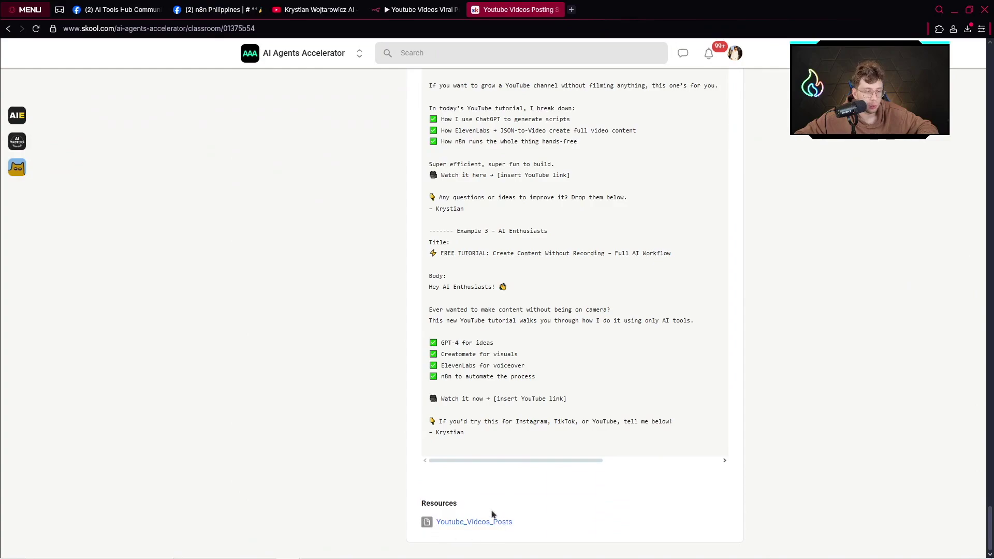
click(473, 523)
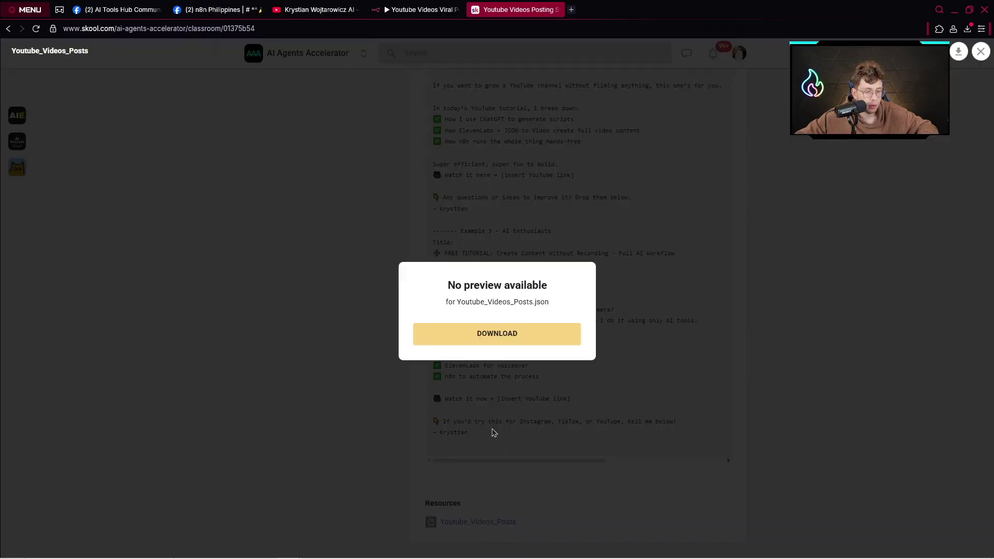
click(512, 334)
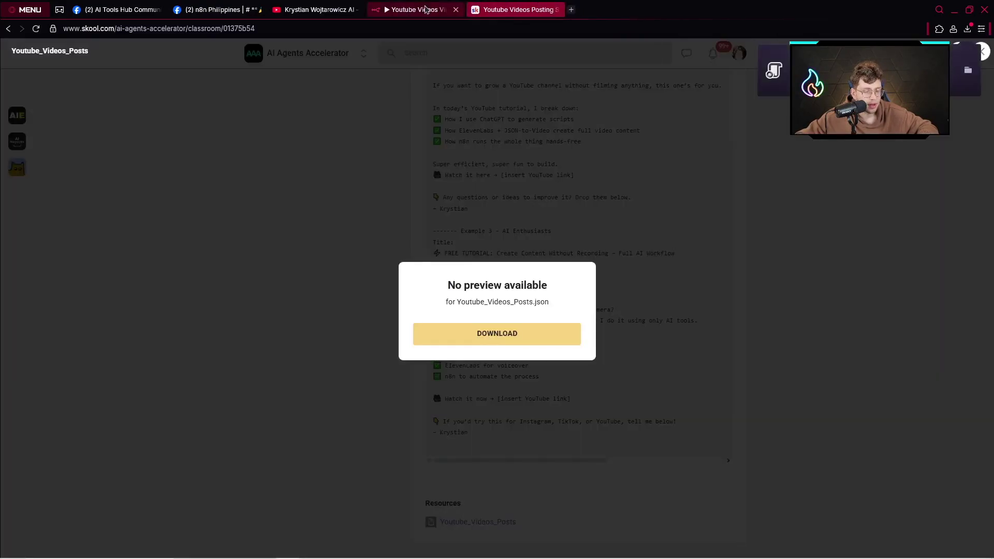
Step: Switch to the Youtube Videos Viral Posts workflow in n8n and import the file Youtube_Videos_Posts (1) into its canvas
click(419, 9)
drag(705, 113, 640, 123)
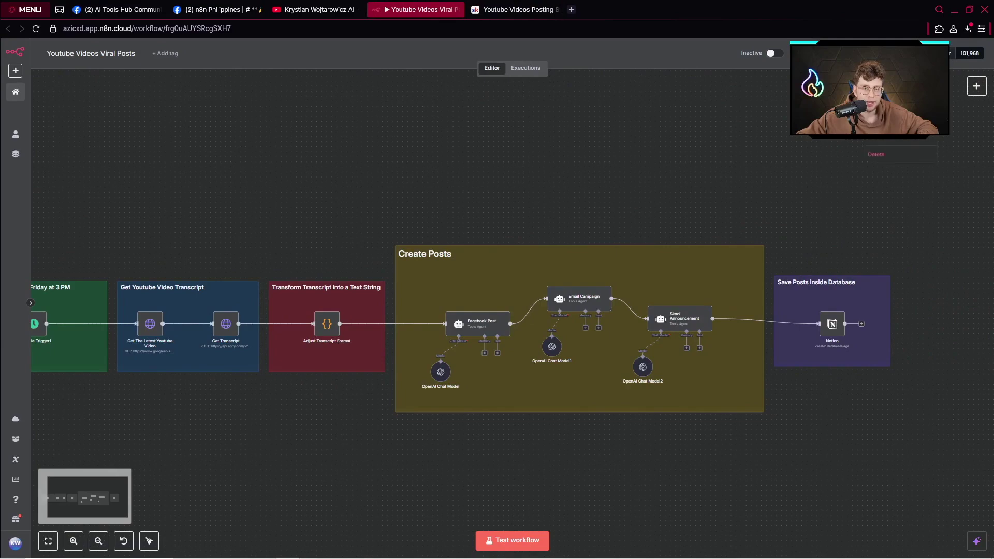
click(924, 103)
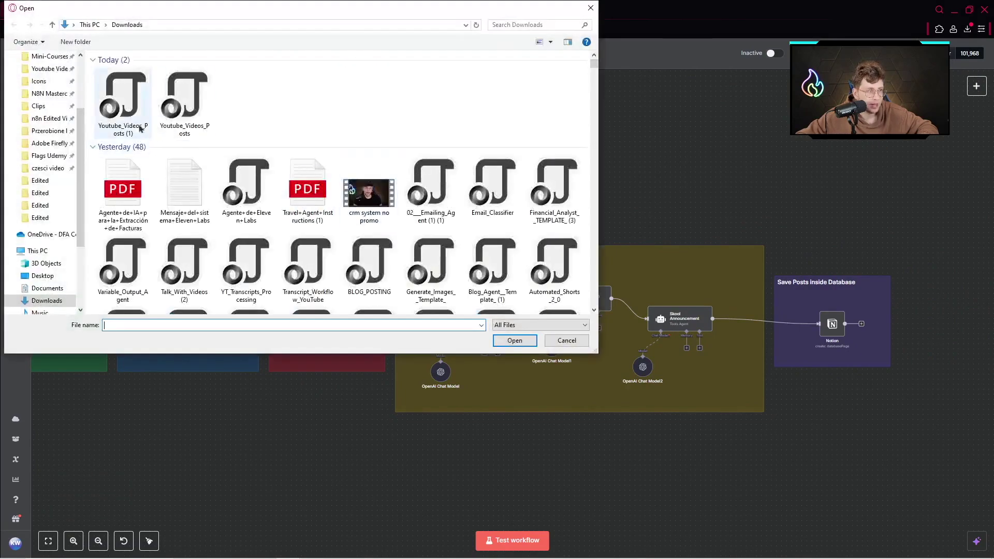
double_click(124, 101)
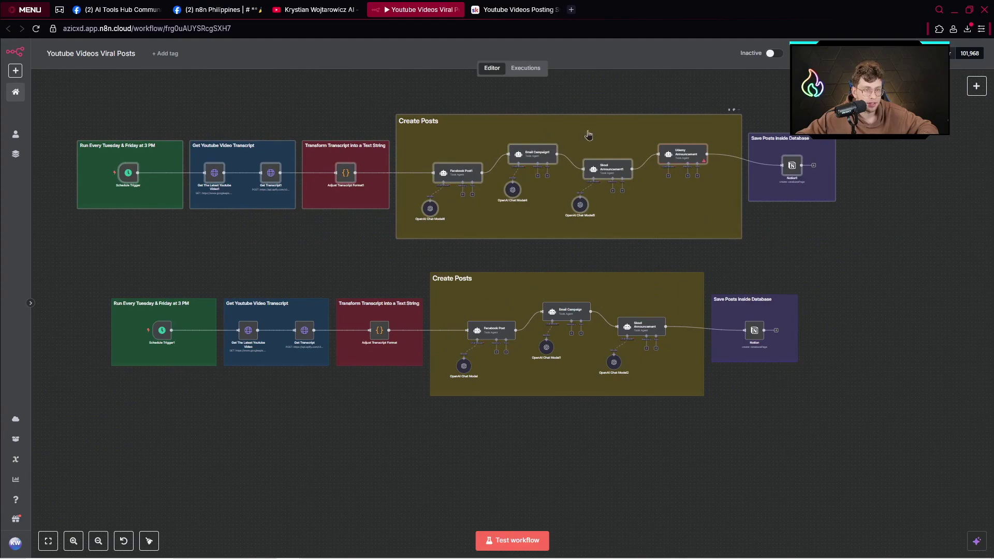
drag(587, 133, 614, 80)
Step: Switch back to Skool and read through the Youtube Videos Posting System lesson's HTTP request, JavaScript code and AI agent instructions
key(ctrl+Tab)
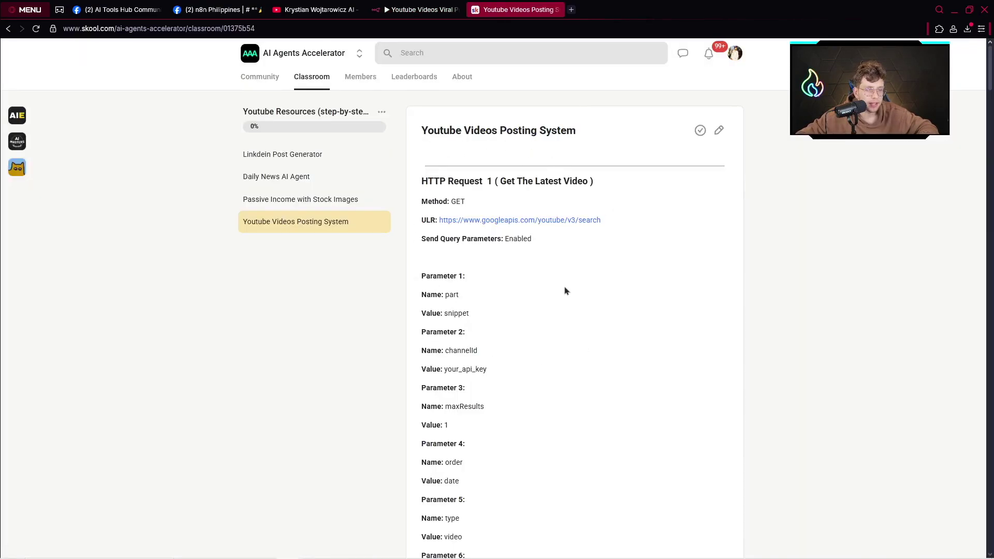
scroll(566, 291, down, 8)
scroll(632, 233, down, 7)
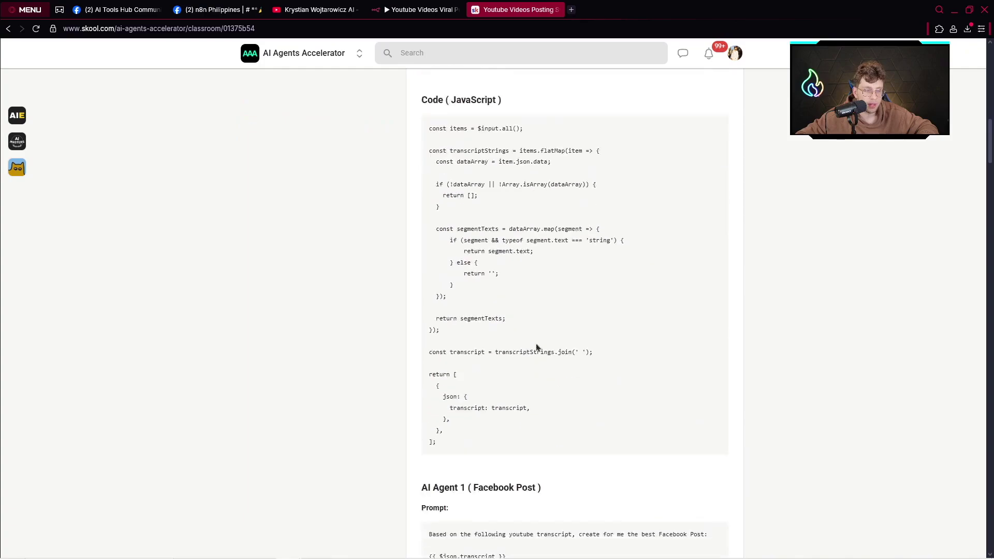
scroll(536, 347, down, 7)
scroll(533, 200, up, 20)
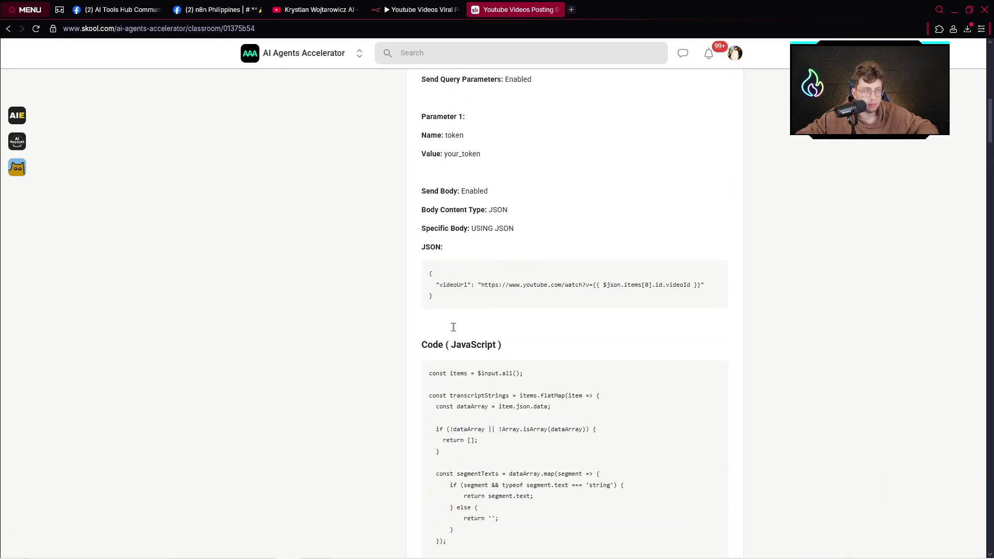
Step: Look through the Passive Income with Stock Images, Daily News AI Agent and Linkdein Post Generator lessons
click(306, 199)
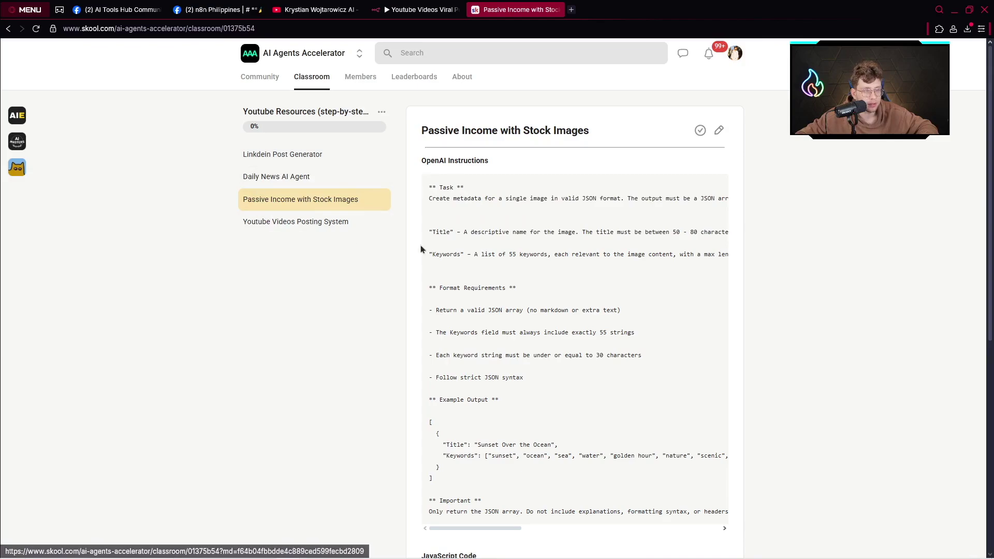
scroll(533, 228, down, 2)
scroll(530, 228, up, 2)
scroll(299, 187, down, 8)
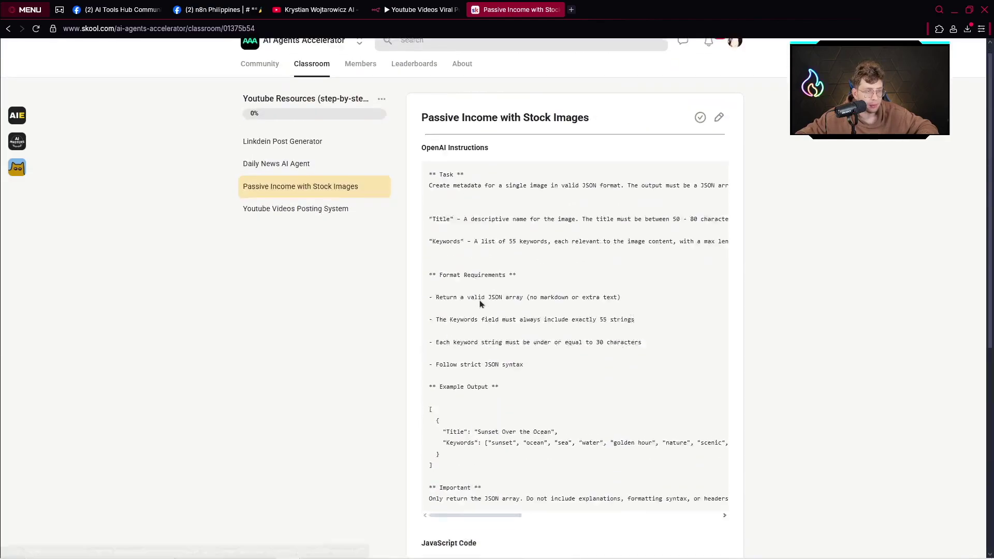
scroll(267, 130, up, 8)
click(295, 176)
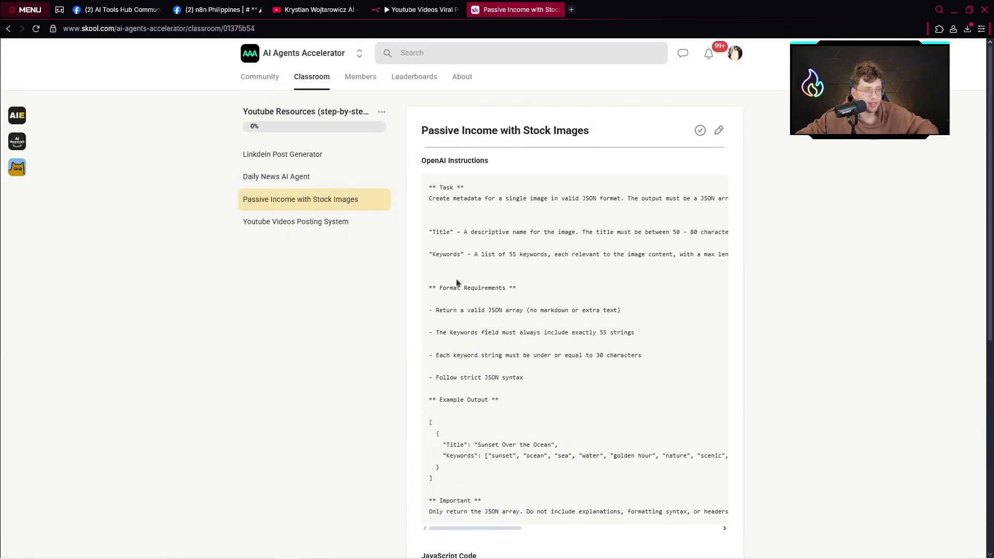
scroll(548, 243, down, 3)
scroll(564, 228, up, 8)
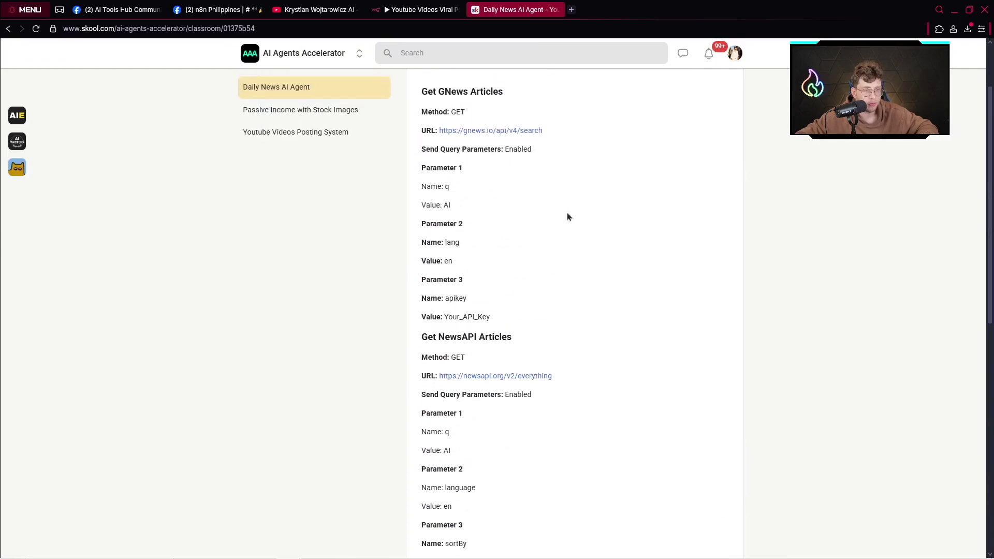
click(293, 164)
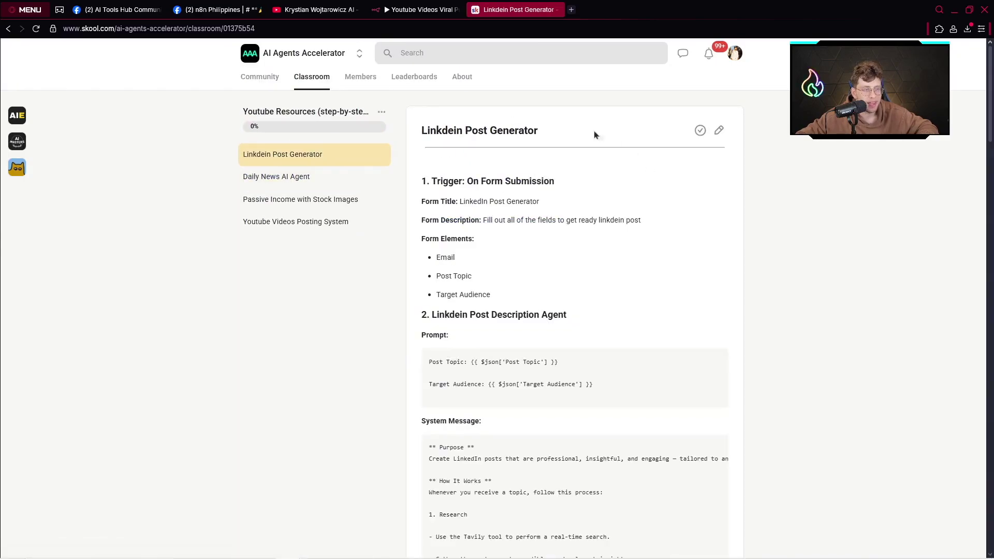
Step: View the classroom's course overview and browse the posts in the community feed
click(323, 83)
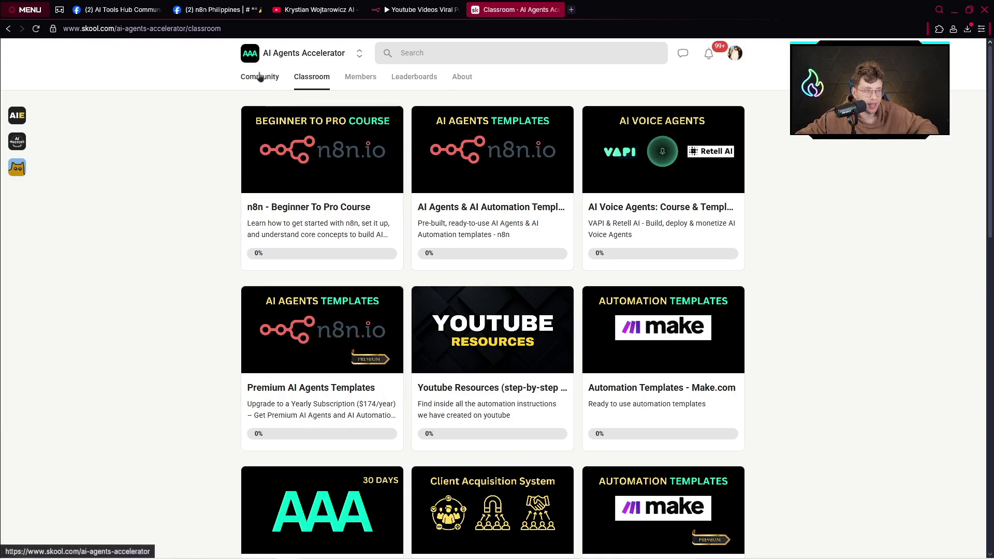
click(260, 80)
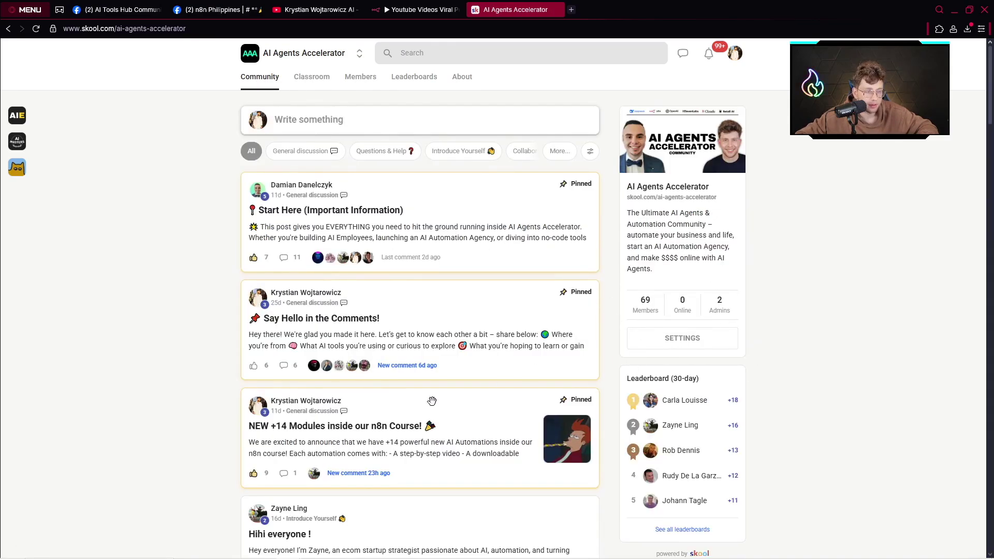
scroll(444, 362, down, 5)
scroll(446, 356, up, 4)
scroll(445, 356, up, 1)
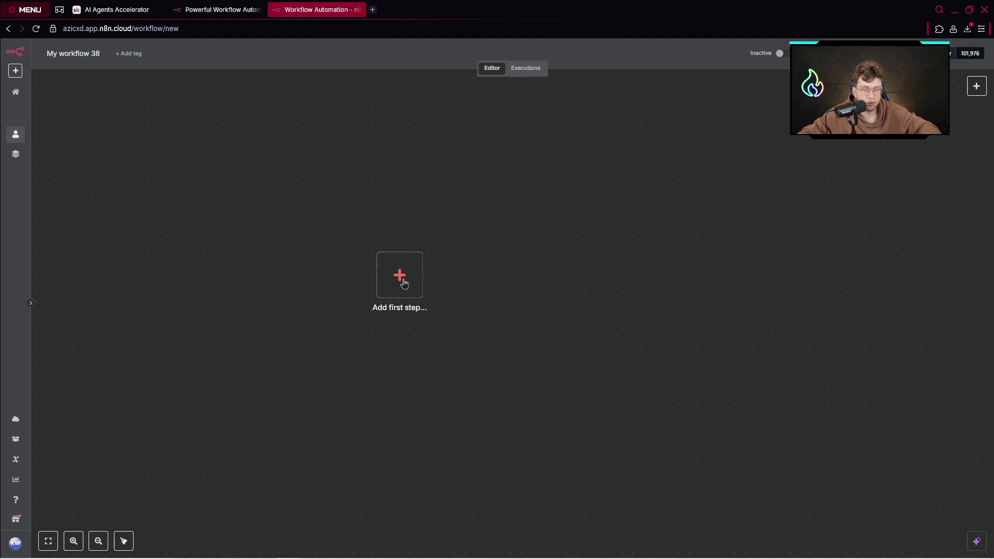
Step: Add a Schedule Trigger as the first step of the new n8n workflow and set its trigger interval to Custom (Cron)
click(403, 283)
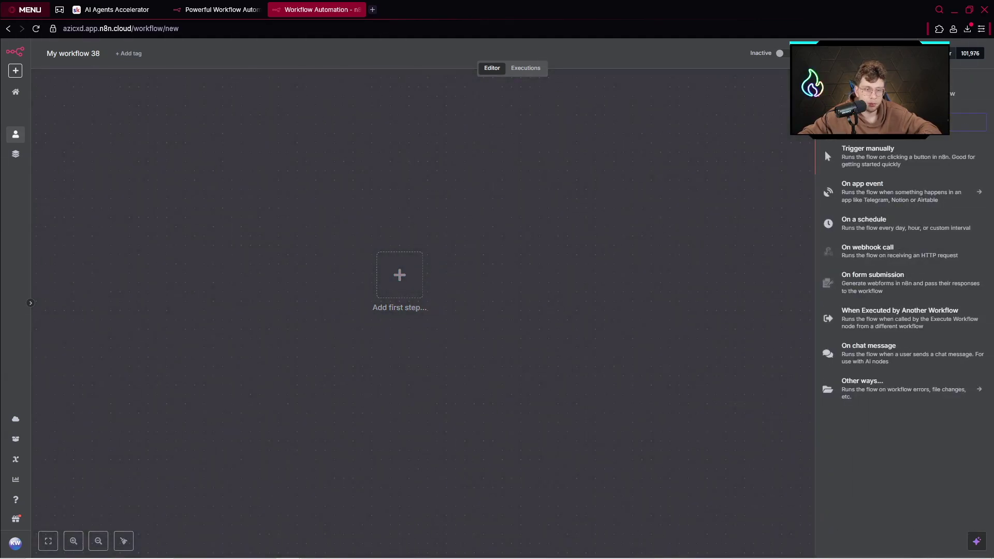
click(865, 231)
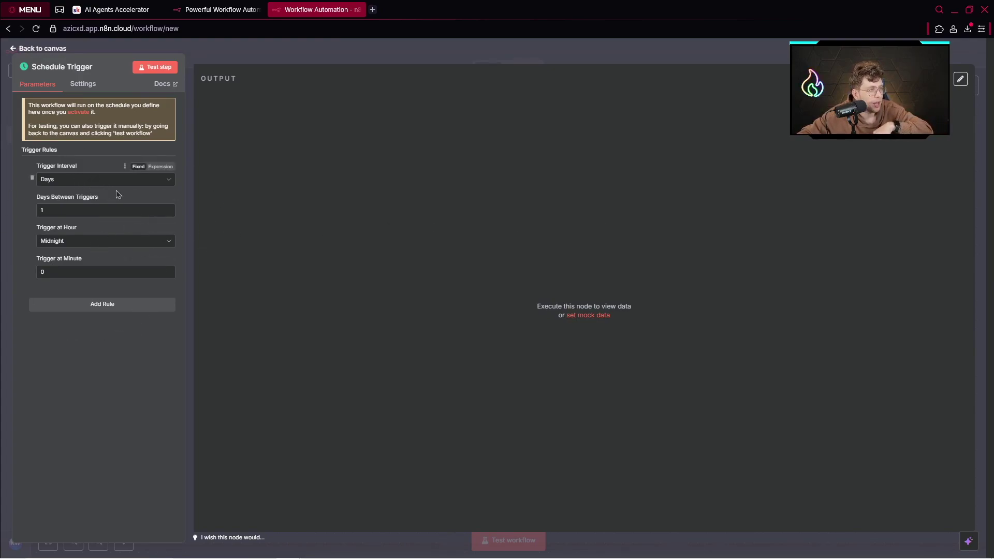
click(84, 179)
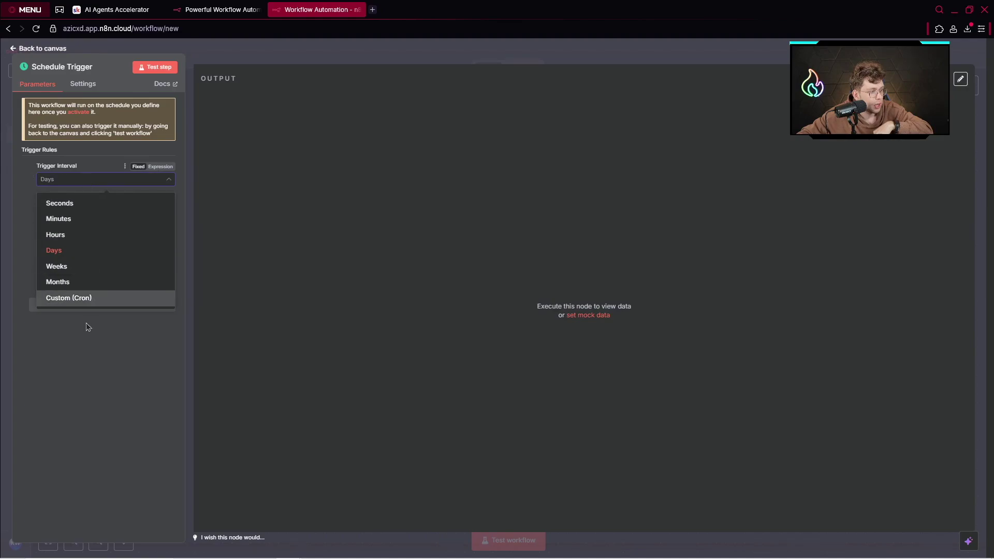
click(78, 298)
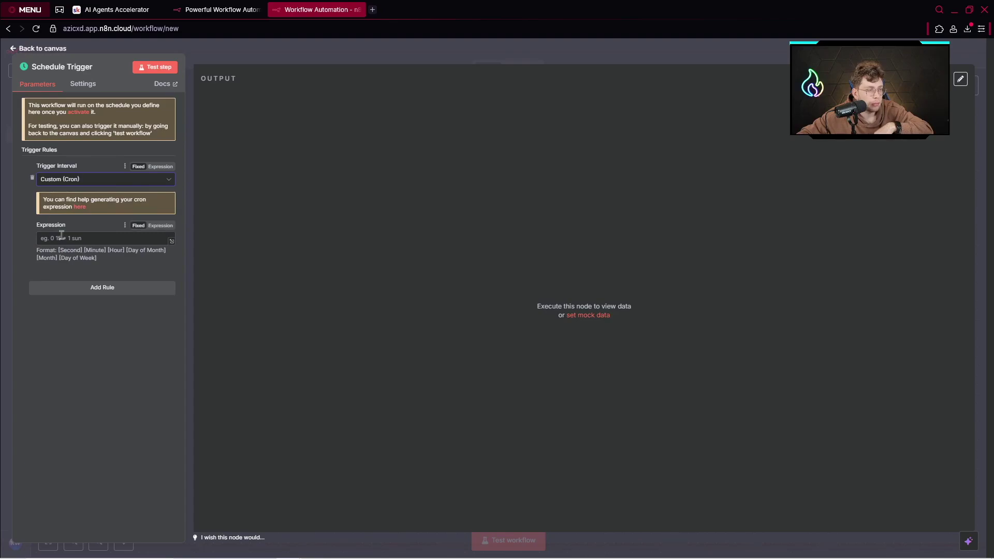
click(81, 238)
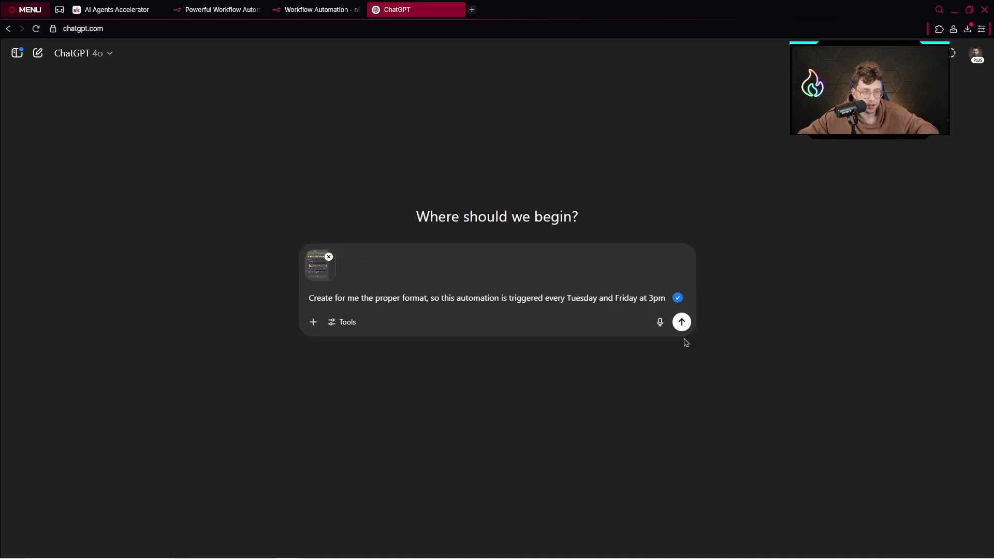
Step: Ask ChatGPT for the cron expression for every Tuesday and Friday at 3pm, copy it and return to the n8n workflow
click(681, 322)
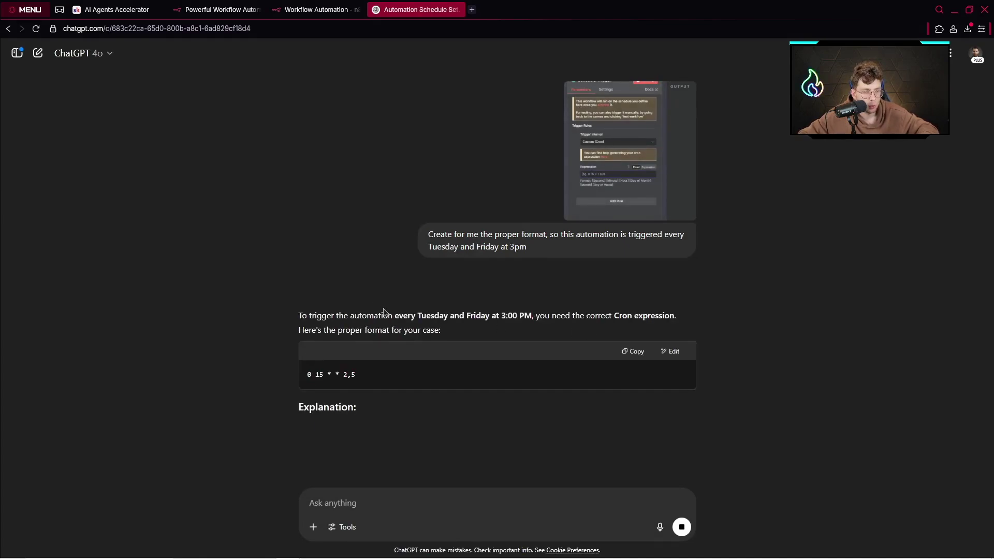
click(630, 351)
click(218, 9)
click(311, 9)
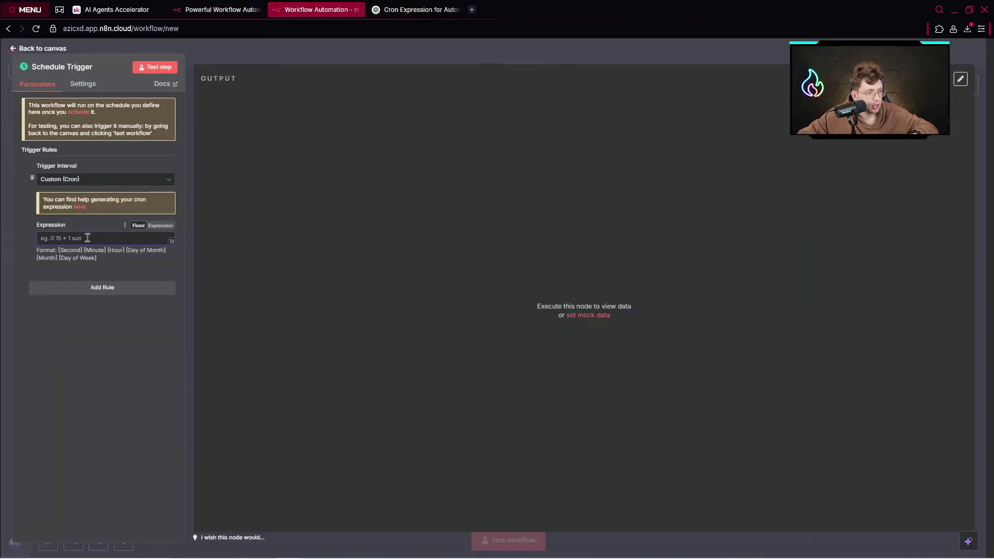
Step: Set the Schedule Trigger's cron expression to 0 15 * * 2,5 and test the step
click(89, 238)
key(ctrl+v)
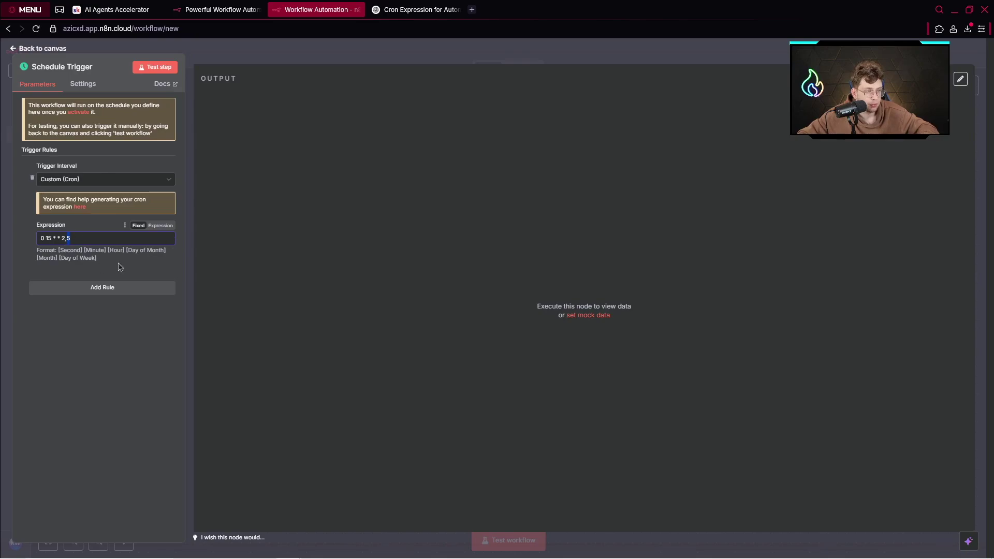
click(157, 67)
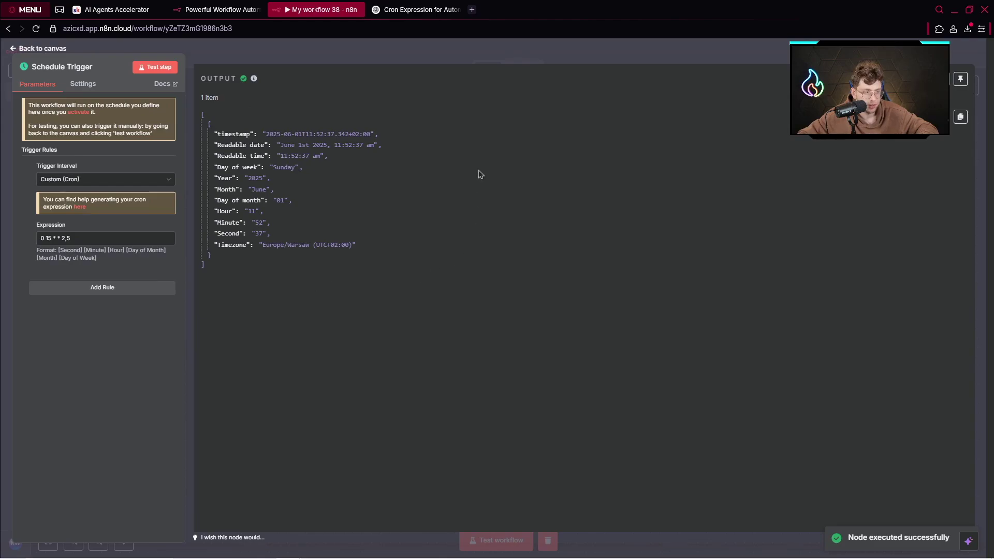
key(Escape)
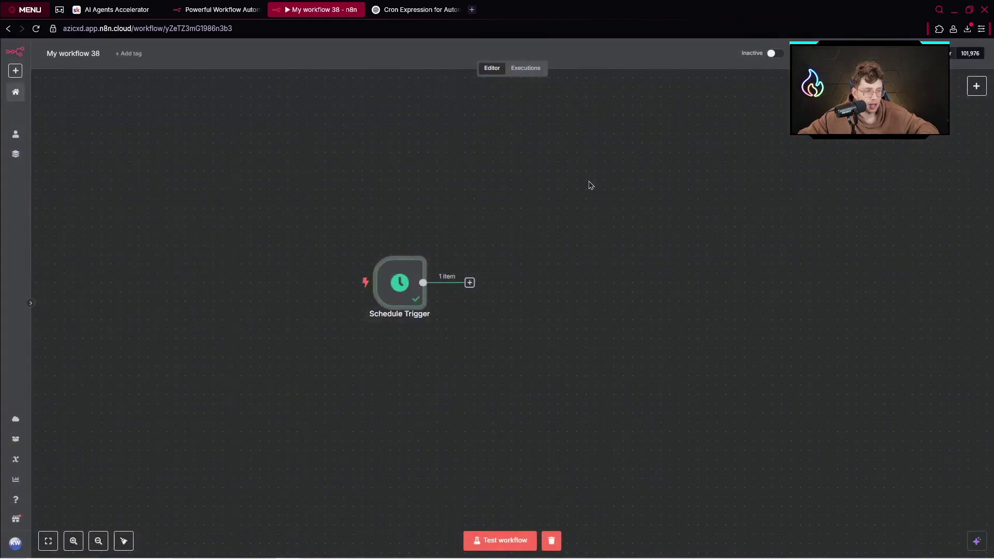
Step: Add an HTTP Request node after the Schedule Trigger and rename it Get The Latest Youtube Video
drag(591, 184, 486, 214)
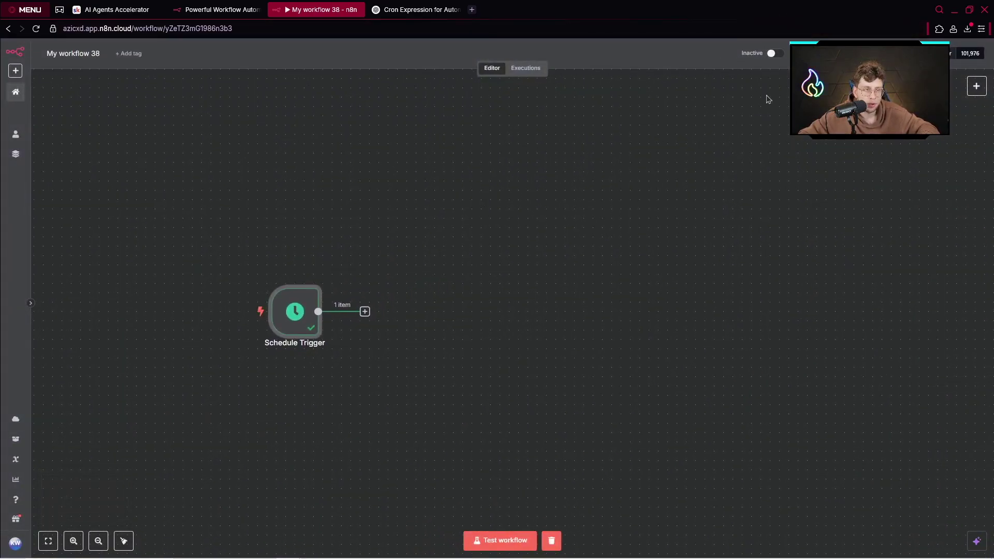
scroll(452, 245, down, 1)
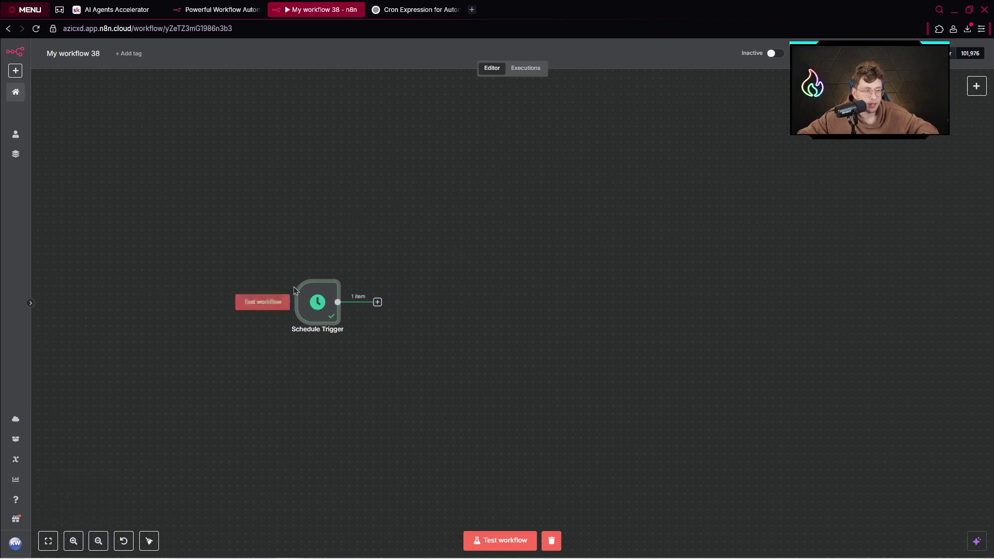
click(378, 301)
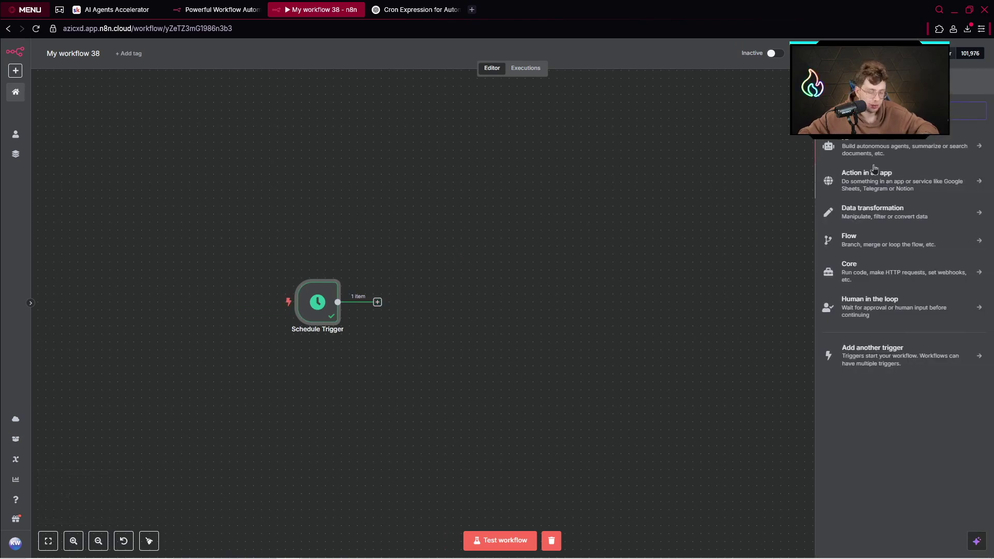
text(http)
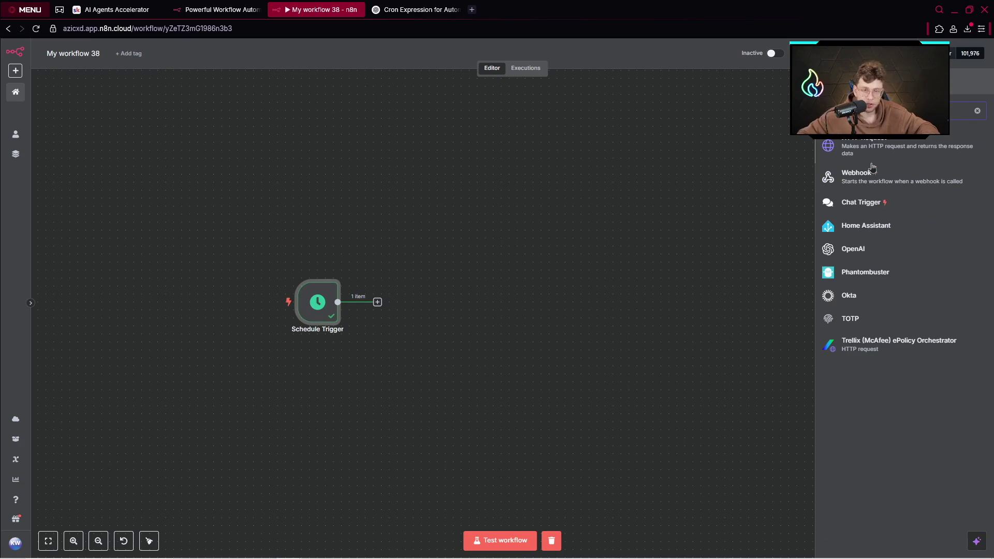
click(881, 151)
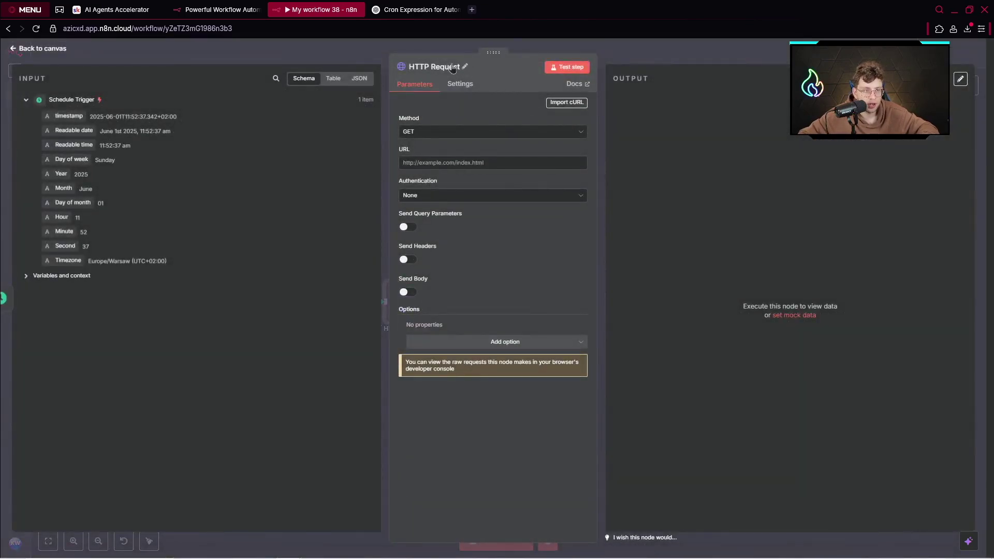
click(464, 68)
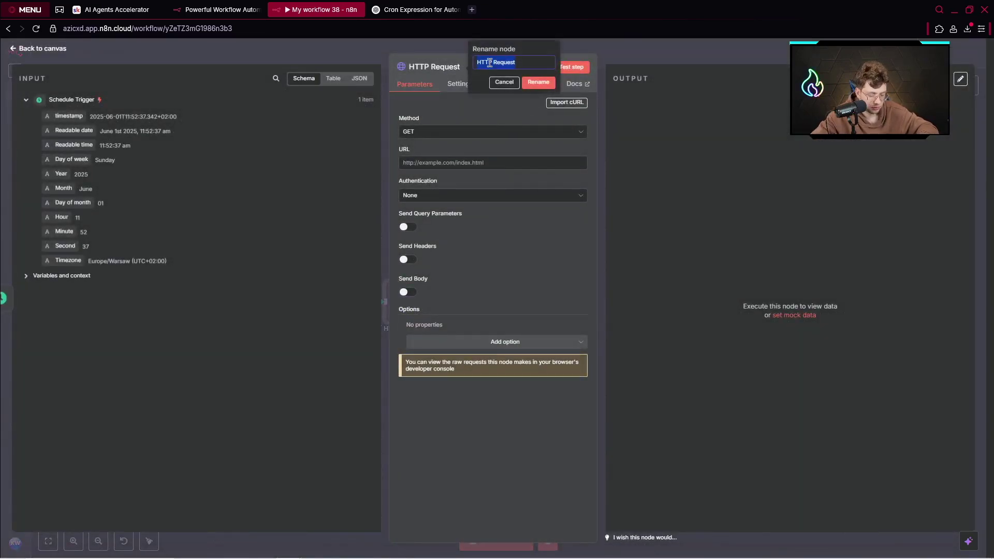
text(Get The Latest Y)
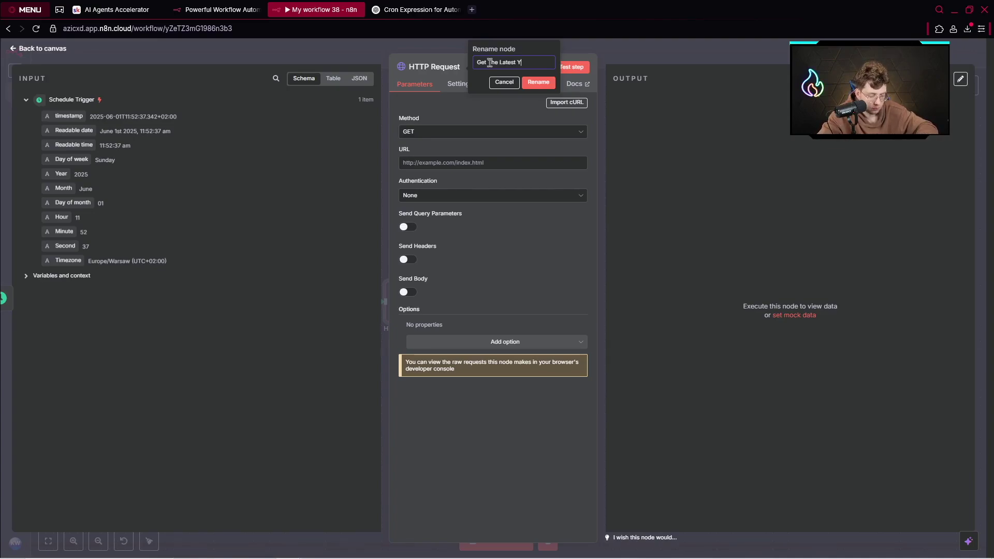
text(outube Video)
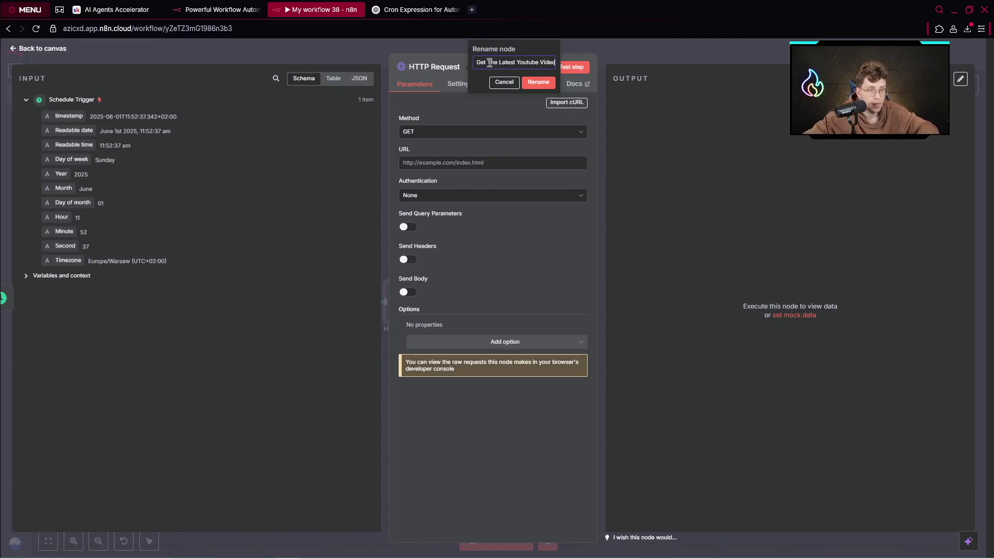
click(535, 83)
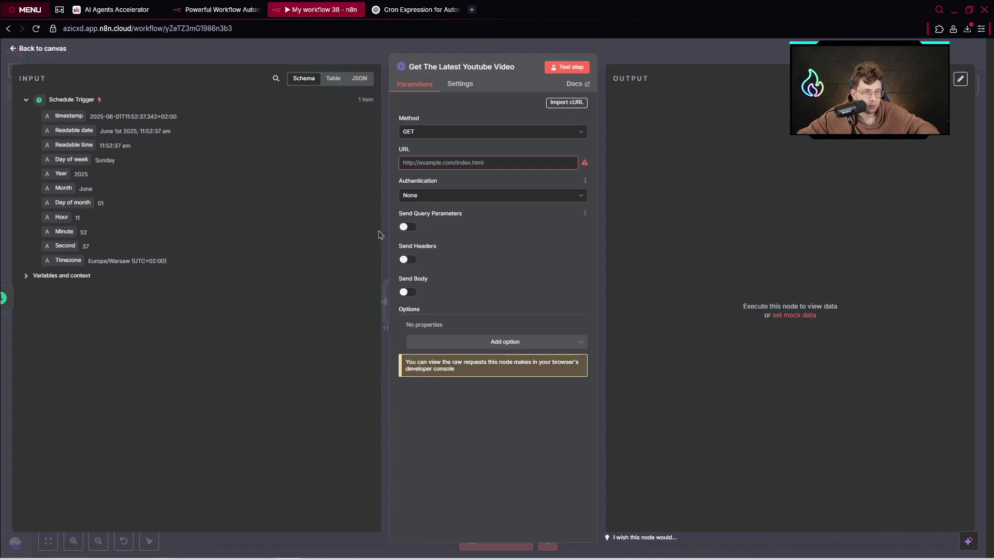
click(149, 9)
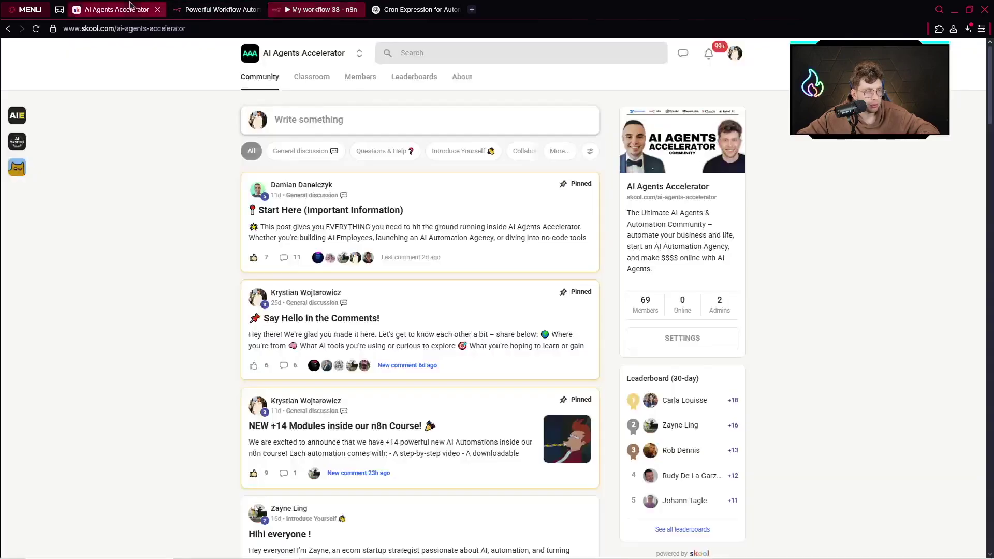
click(308, 75)
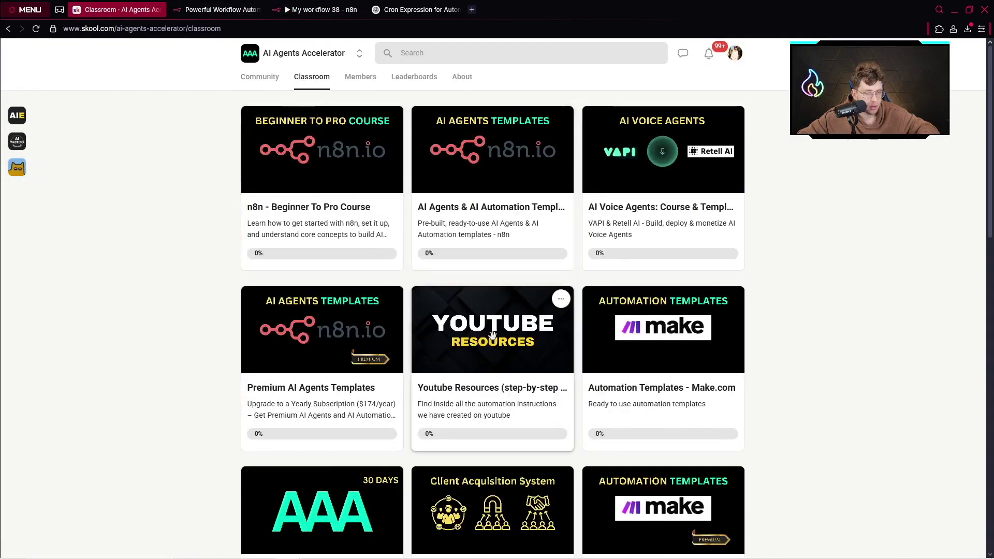
click(492, 335)
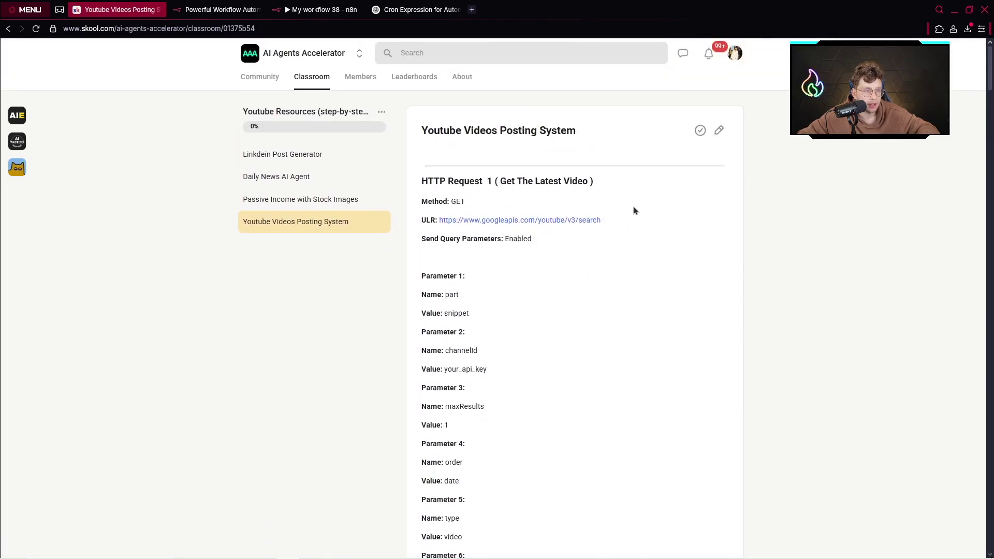
drag(601, 220, 435, 220)
key(ctrl+c)
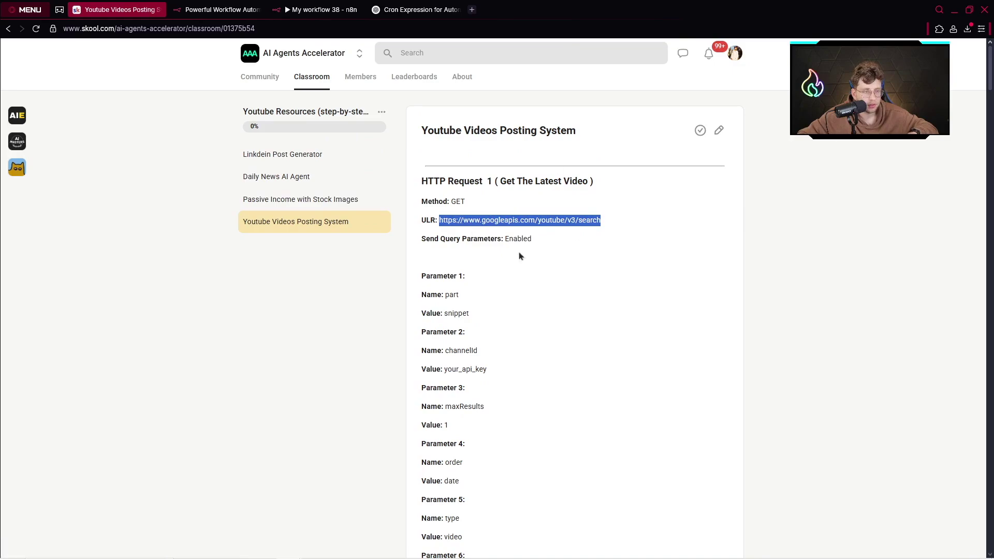
click(320, 9)
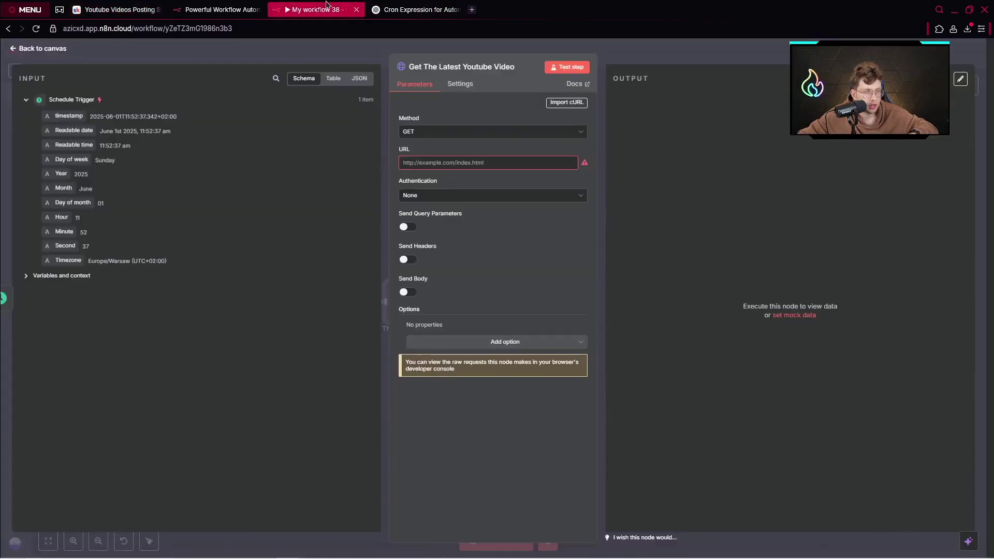
click(442, 163)
key(ctrl+v)
Step: Check the Skool lesson's query parameter setting and enable Send Query Parameters in the n8n request node
click(117, 9)
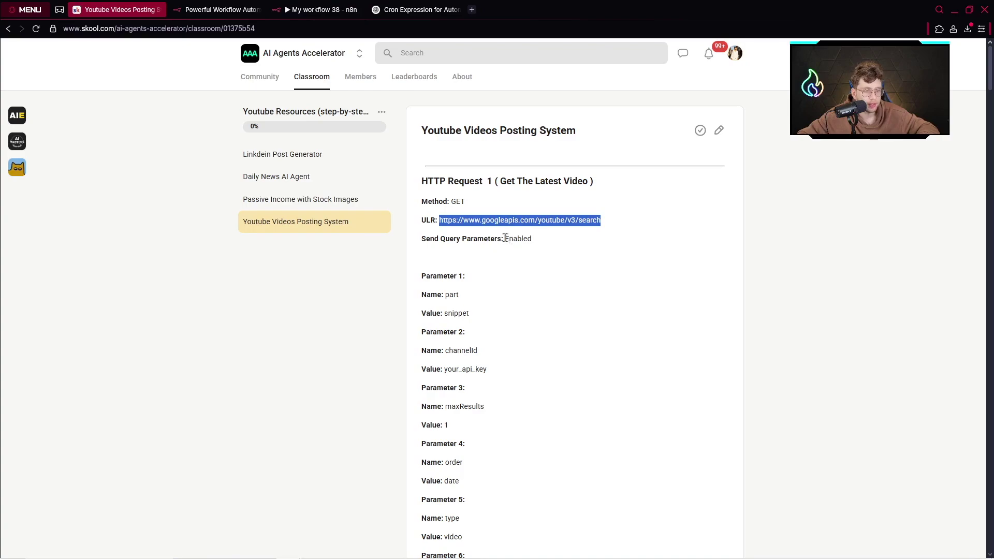
drag(502, 239, 478, 220)
key(ctrl+Tab)
click(408, 227)
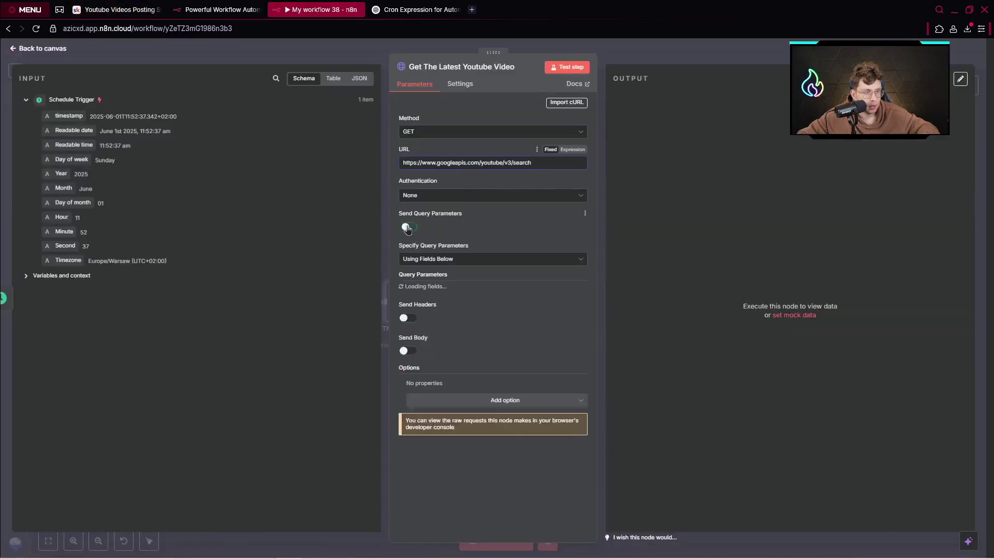
Step: Switch to the Skool lesson and read through the names and values of the first HTTP request's six query parameters
key(ctrl+Tab)
scroll(520, 288, down, 1)
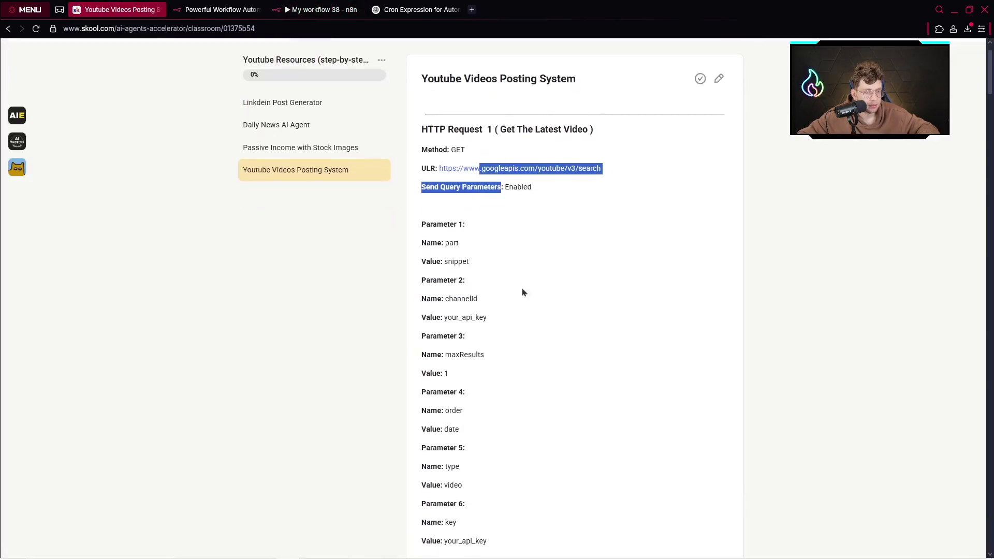
click(481, 249)
scroll(486, 238, down, 4)
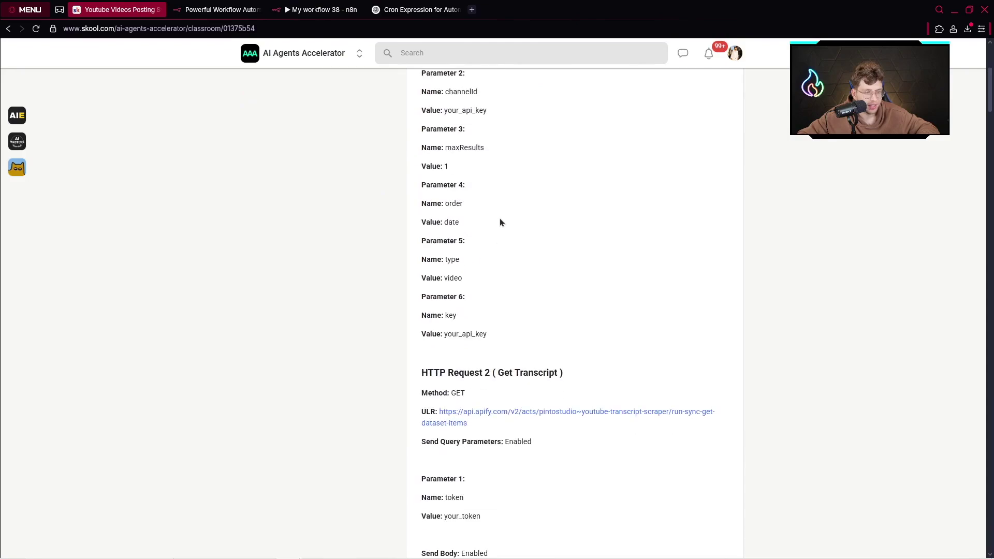
scroll(500, 272, up, 3)
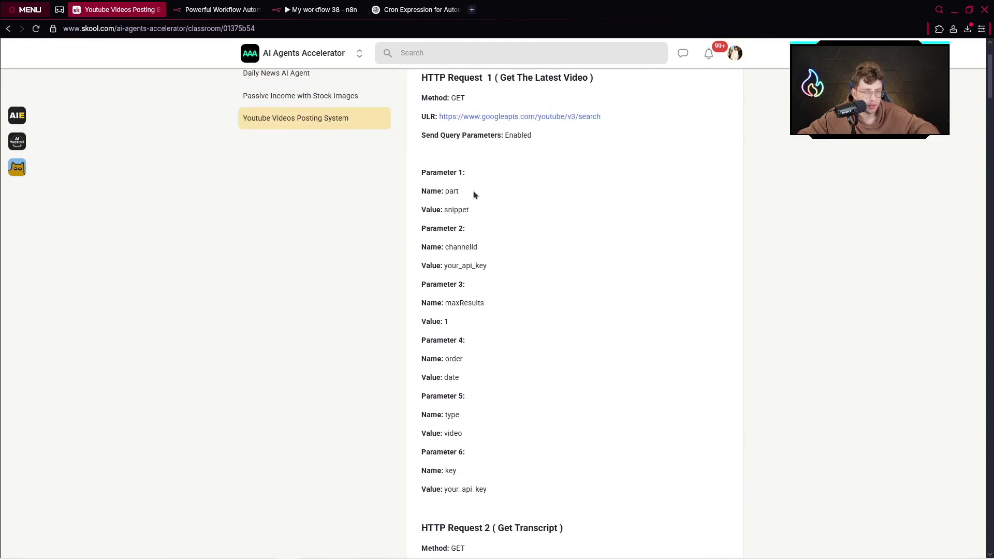
drag(463, 191, 451, 207)
drag(481, 248, 443, 247)
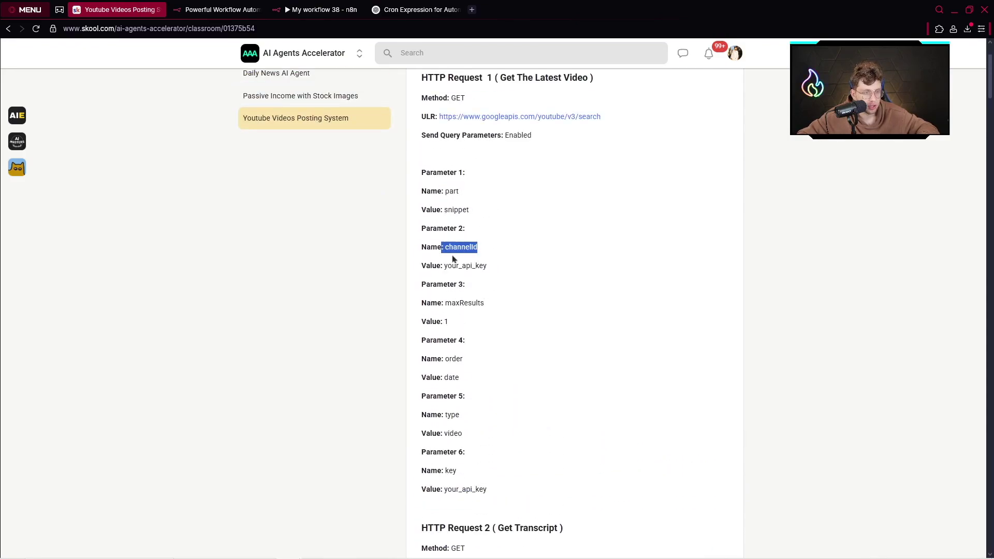
drag(498, 269, 441, 266)
drag(493, 303, 438, 304)
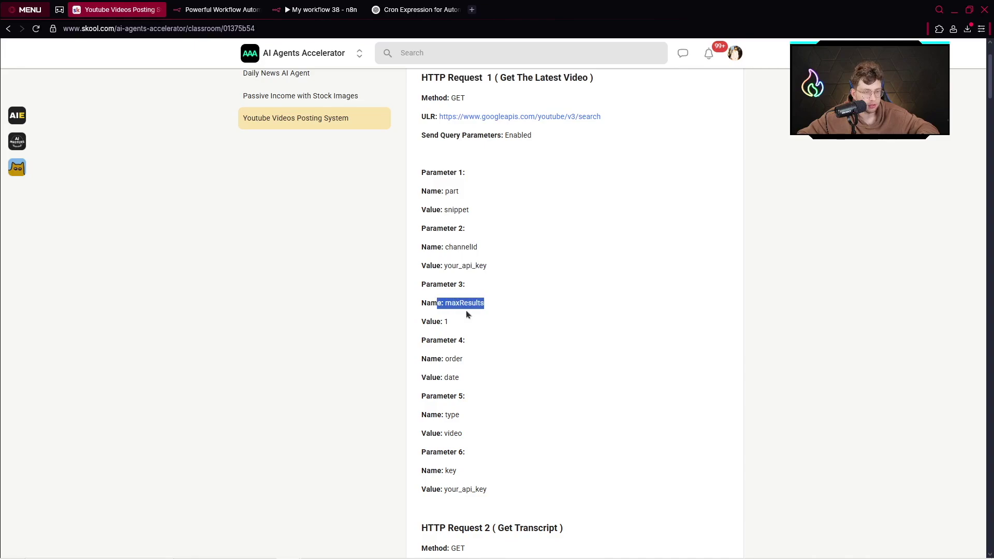
scroll(530, 327, down, 1)
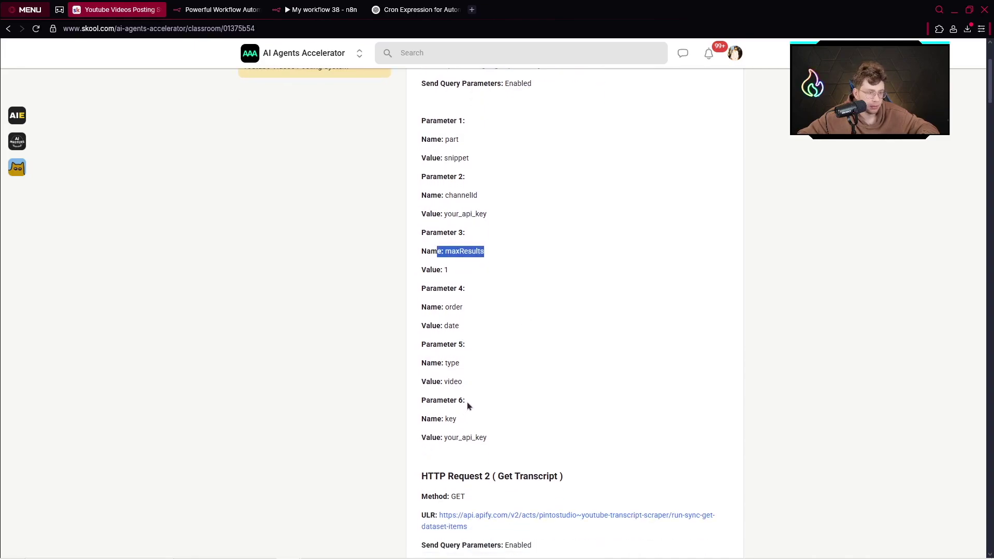
scroll(467, 406, up, 2)
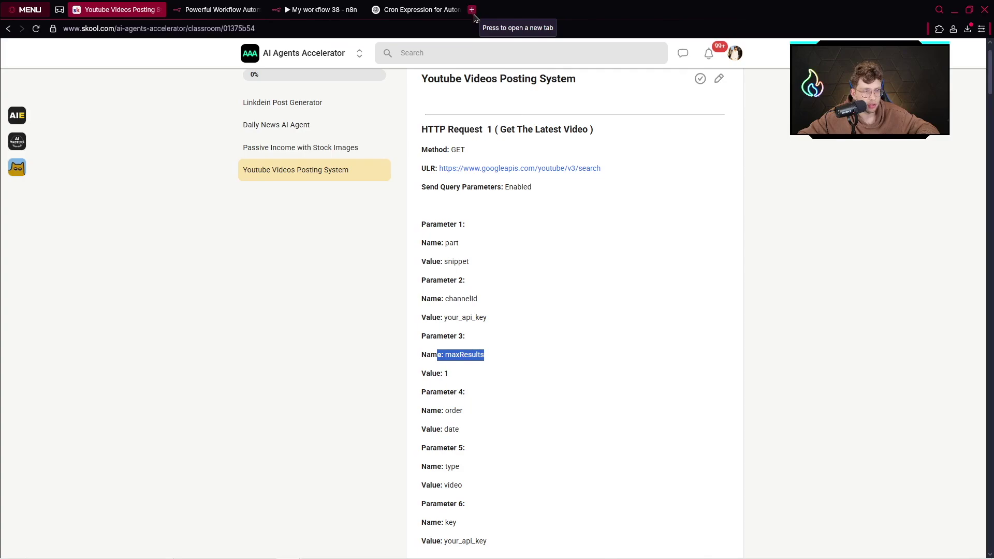
click(548, 242)
scroll(548, 242, down, 1)
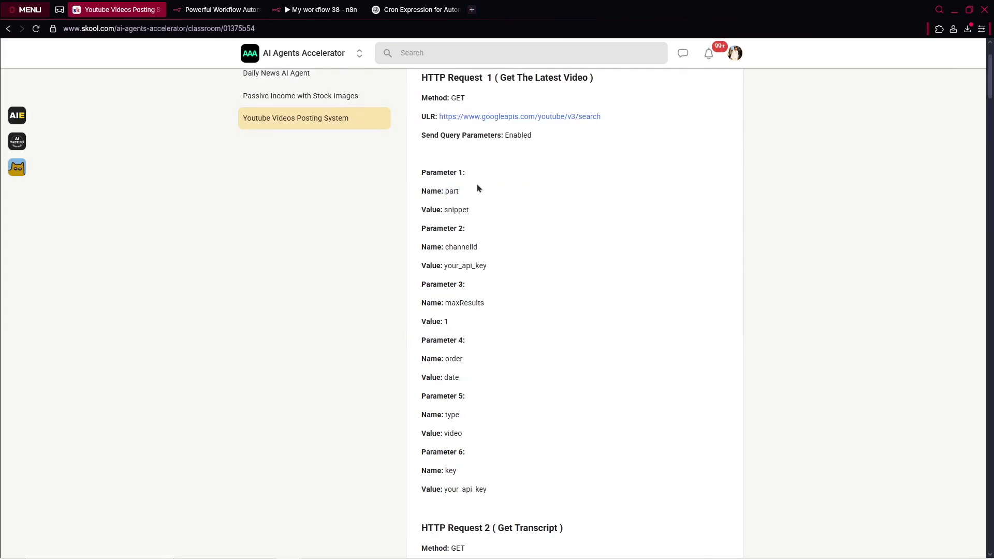
Step: Copy the first query parameter from the lesson into the n8n request, with the name part and the value snippet
drag(466, 194, 443, 190)
click(321, 10)
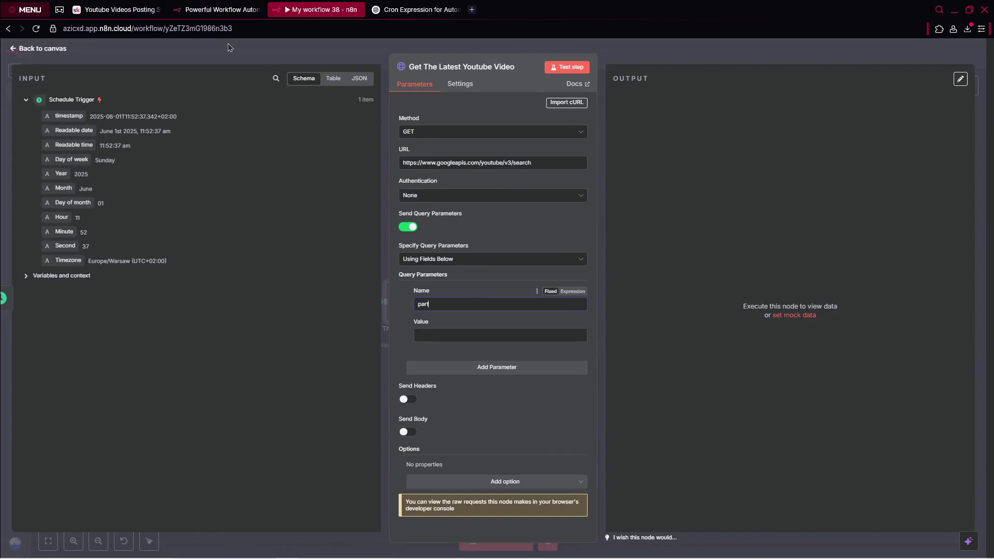
click(118, 10)
drag(486, 210, 442, 209)
key(ctrl+c)
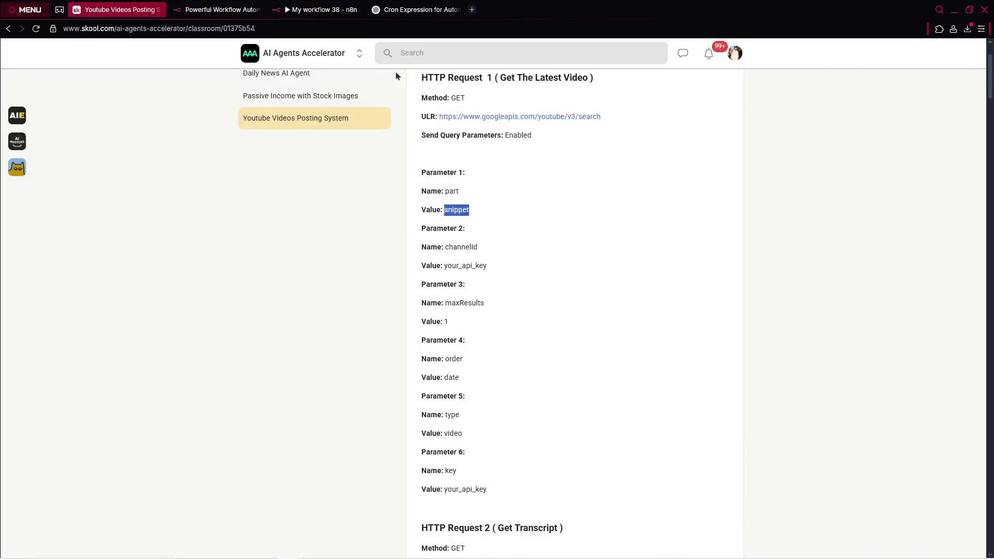
click(321, 9)
click(492, 336)
key(ctrl+v)
Step: Add a second query parameter to the n8n request and name it channelId, copied from the Skool lesson
click(522, 366)
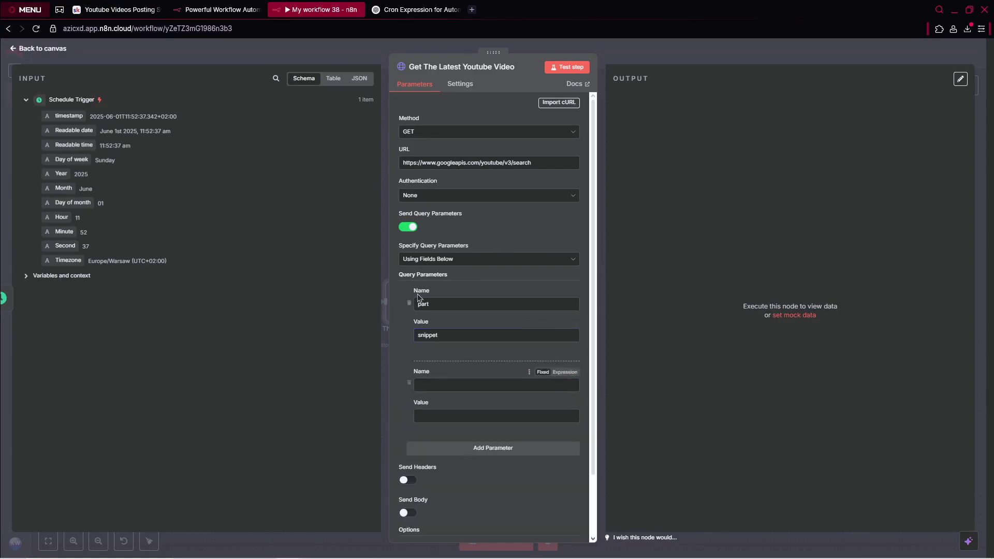
click(118, 9)
drag(478, 248, 443, 251)
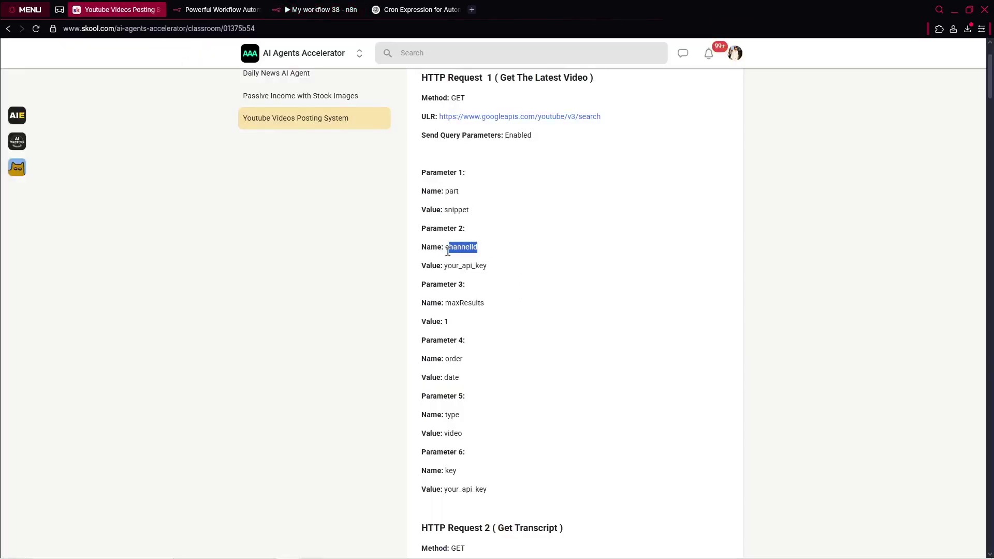
key(ctrl+c)
click(321, 10)
click(476, 384)
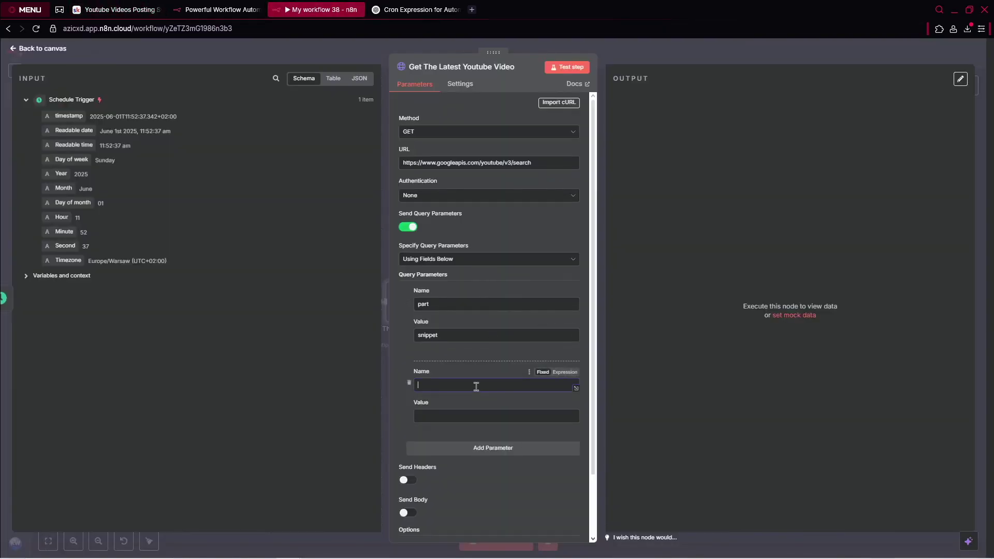
key(ctrl+v)
Step: Open YouTube in a new browser tab and copy the channel ID from the account's advanced settings
click(471, 10)
text(youtube)
key(Return)
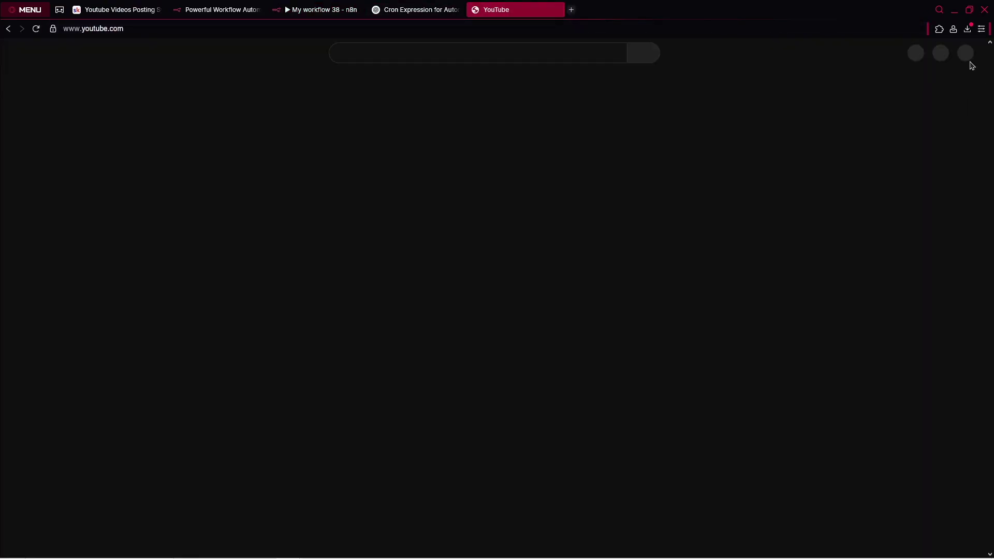
click(961, 52)
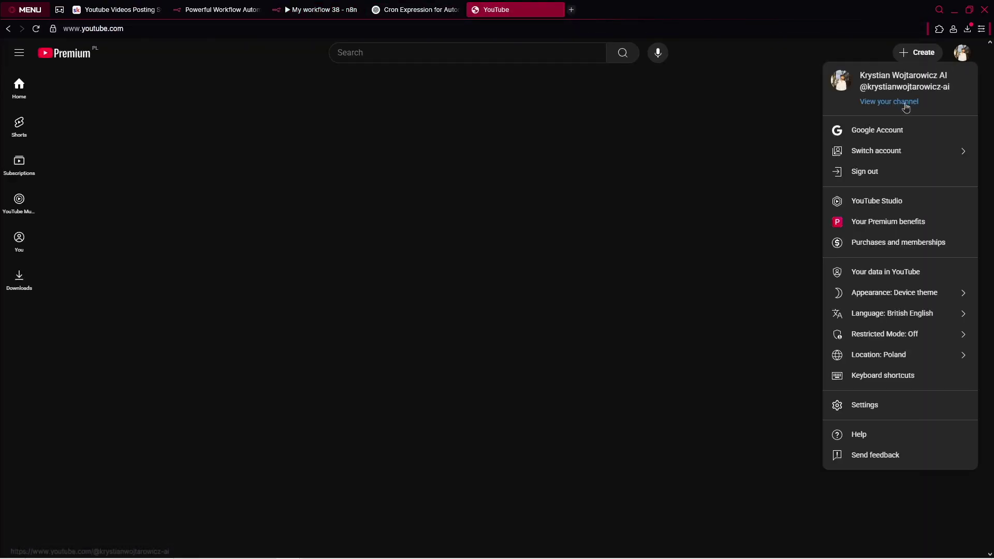
click(906, 108)
click(961, 53)
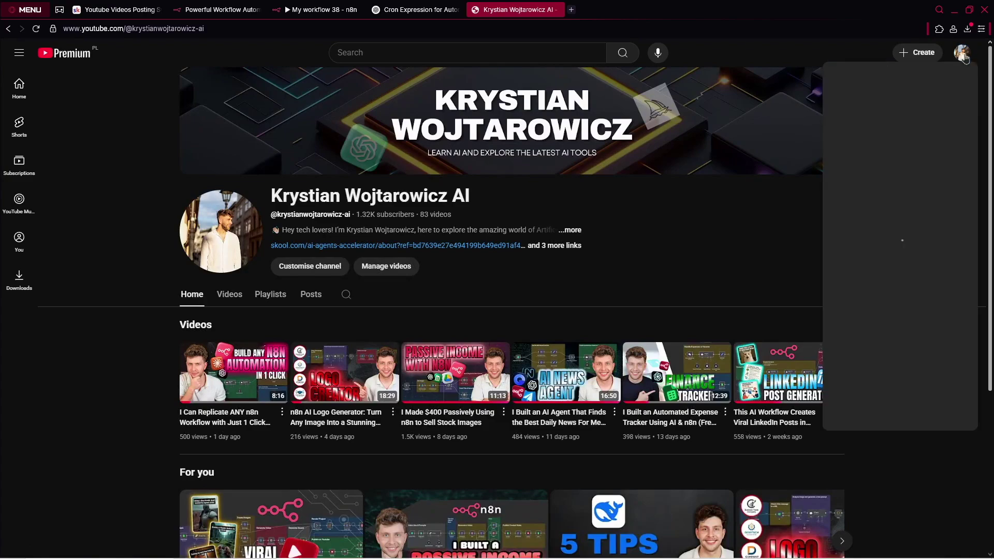
click(865, 405)
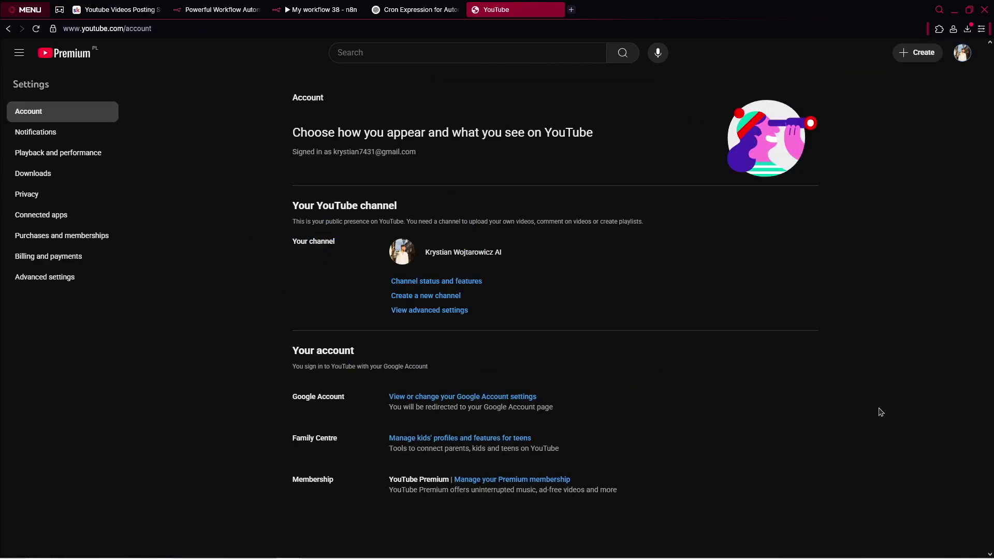
click(59, 282)
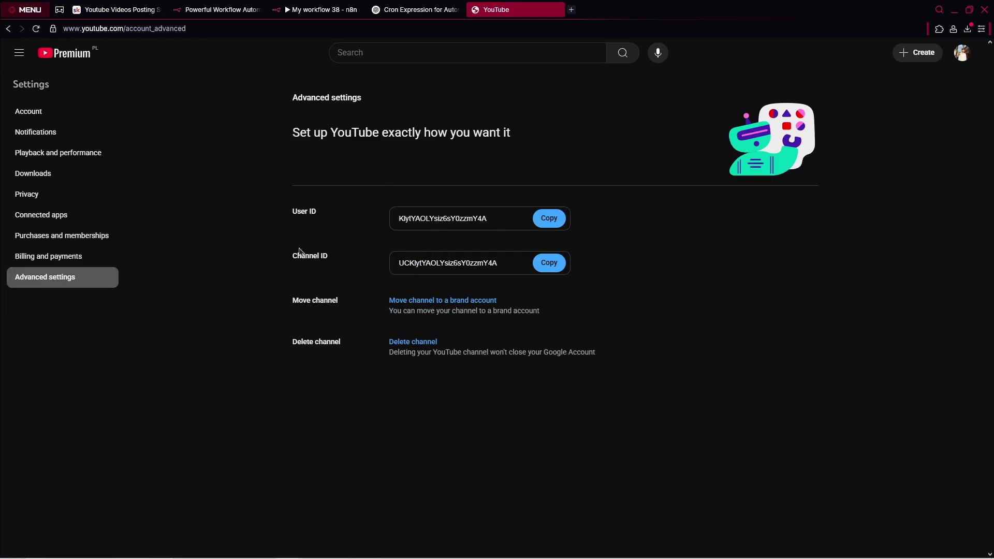
click(548, 263)
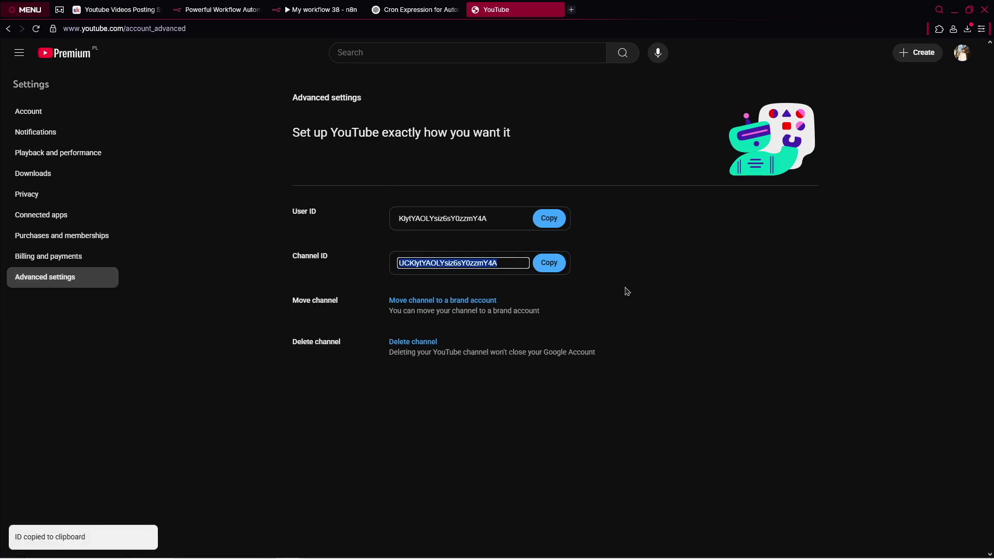
Step: Return to the n8n request and paste the copied channel ID as the value of the channelId parameter
click(341, 5)
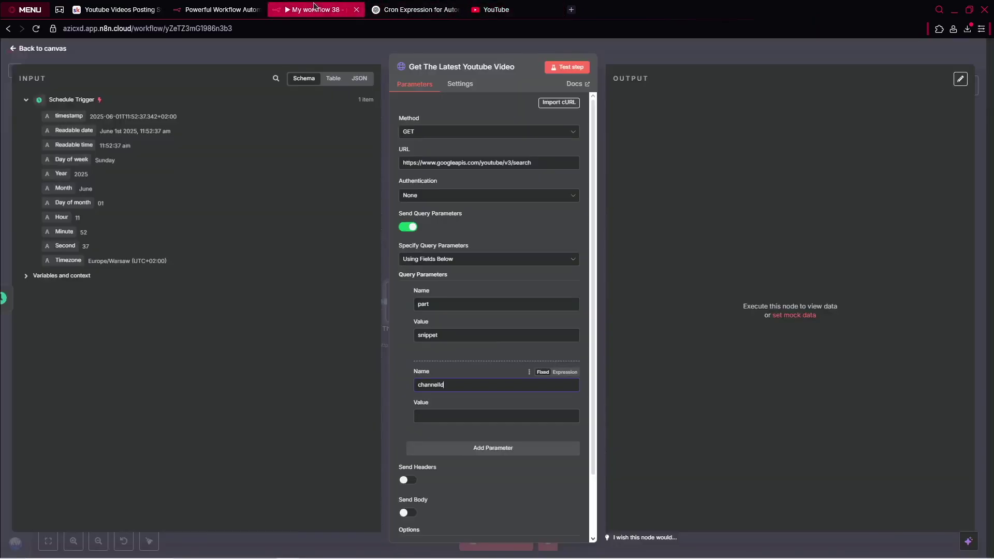
click(471, 416)
key(ctrl+v)
Step: Add a third query parameter to the n8n request and name it maxResults, copied from the Skool lesson
click(507, 455)
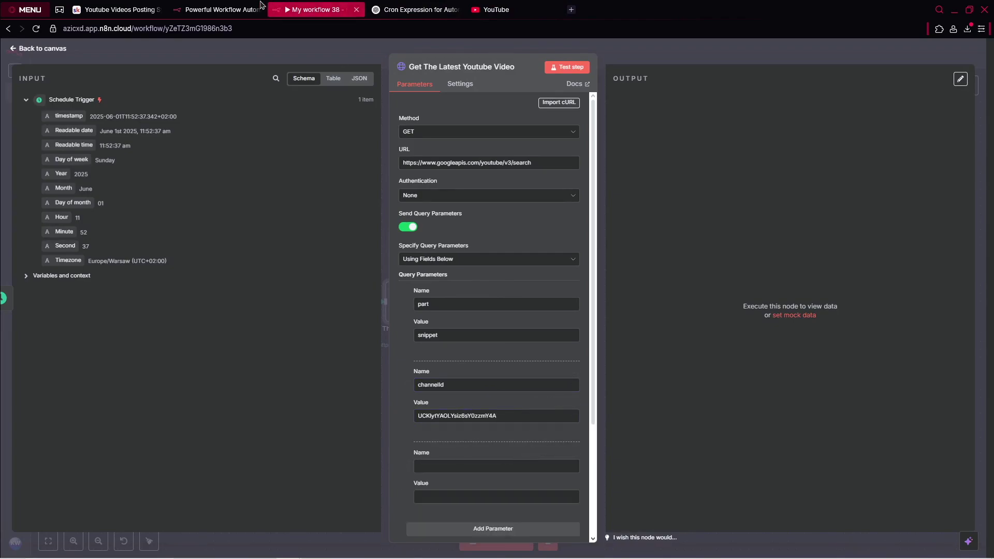
click(134, 10)
drag(507, 306, 446, 305)
click(332, 9)
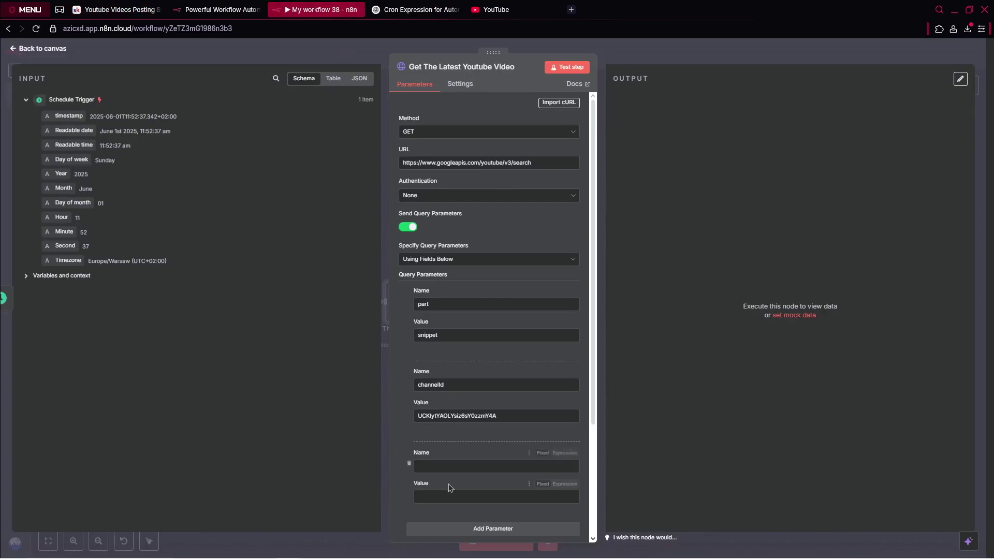
click(450, 466)
key(ctrl+v)
Step: Copy the value 1 from the Skool lesson into the maxResults parameter of the n8n request
click(122, 10)
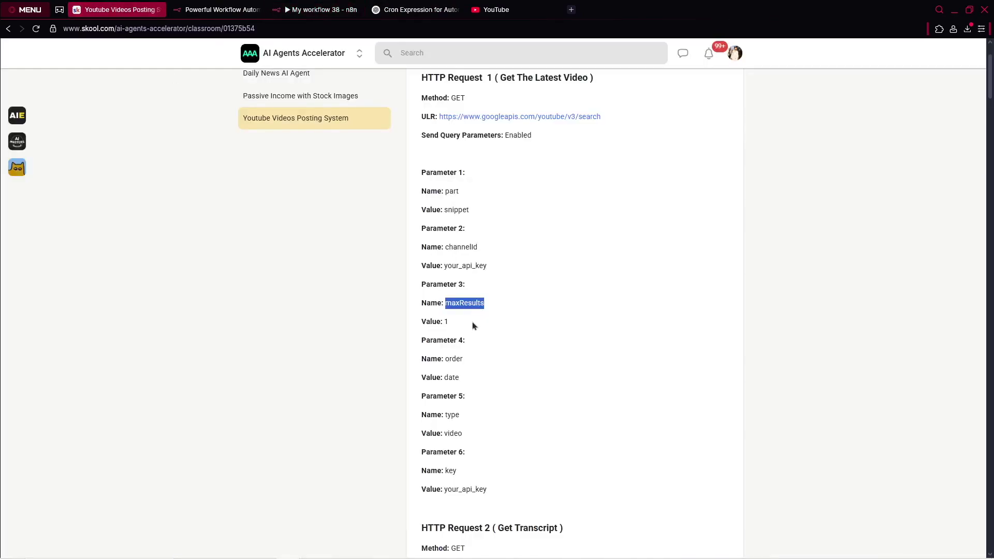
drag(472, 323, 444, 322)
key(ctrl+c)
click(321, 10)
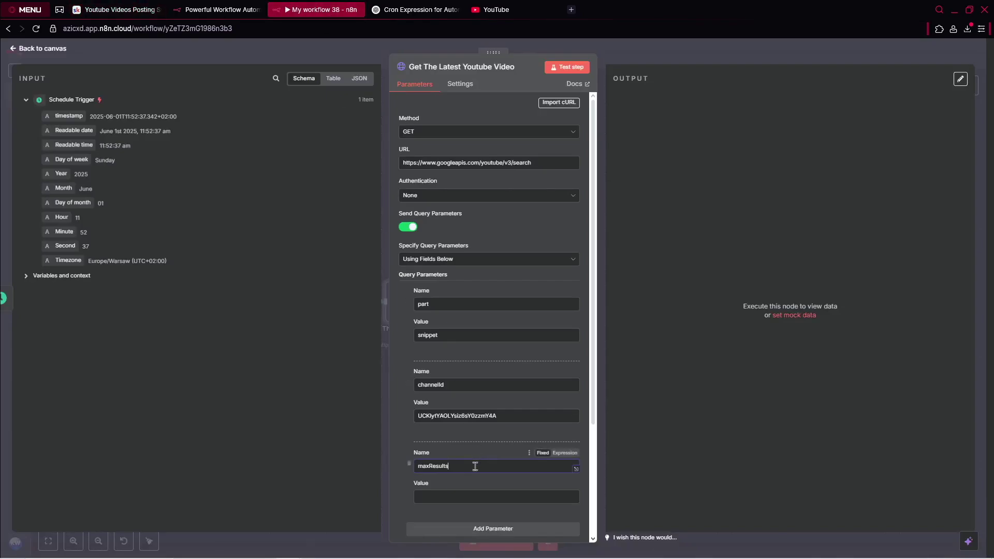
click(495, 491)
key(ctrl+v)
Step: Add a fourth query parameter with the name order and the value date
scroll(496, 491, down, 1)
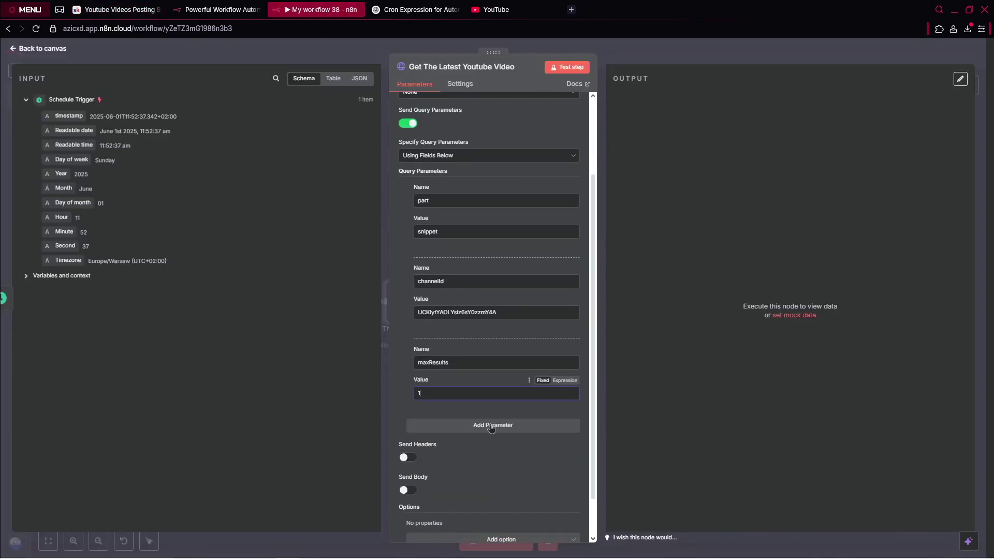
click(492, 426)
click(465, 442)
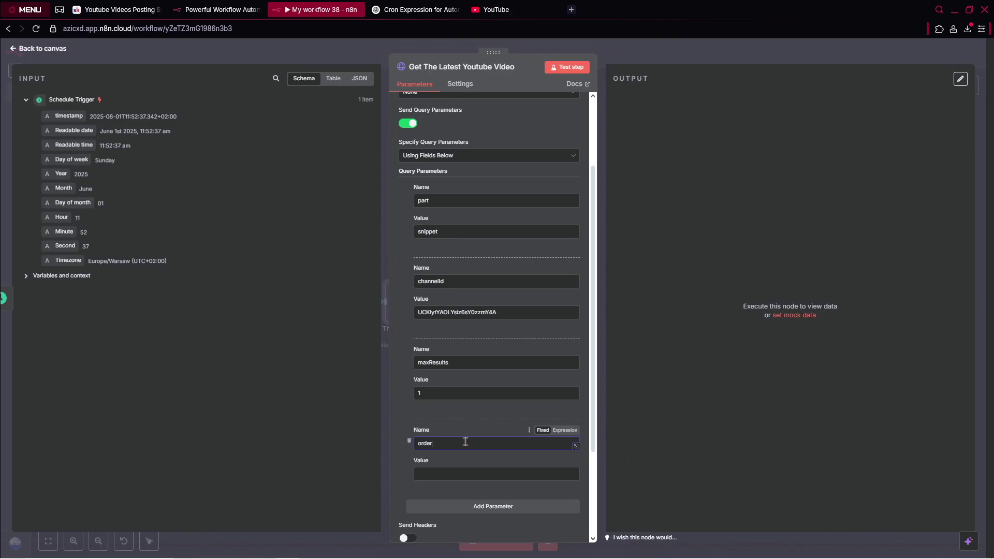
click(450, 469)
text(date)
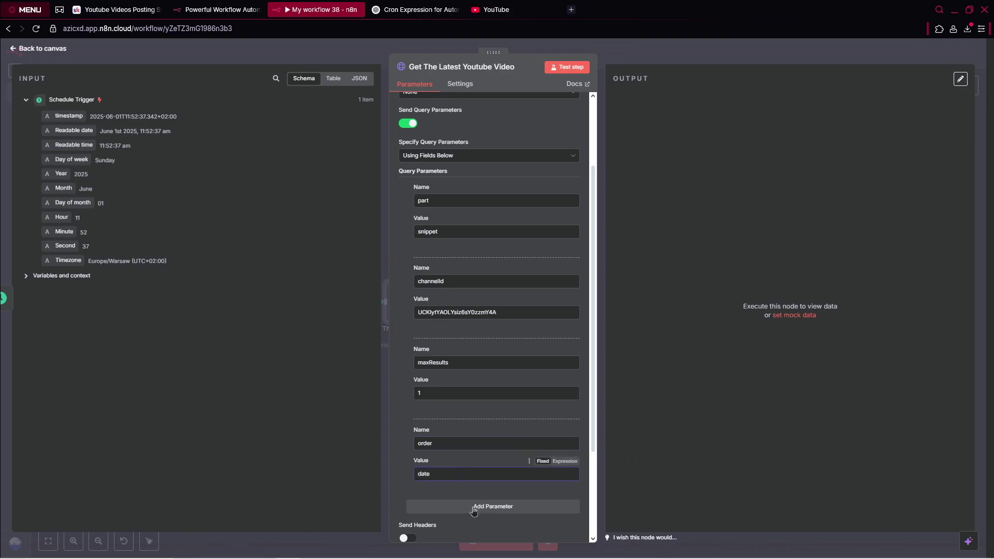
Step: Add a fifth query parameter with the name type and the value video
click(473, 510)
scroll(481, 382, down, 3)
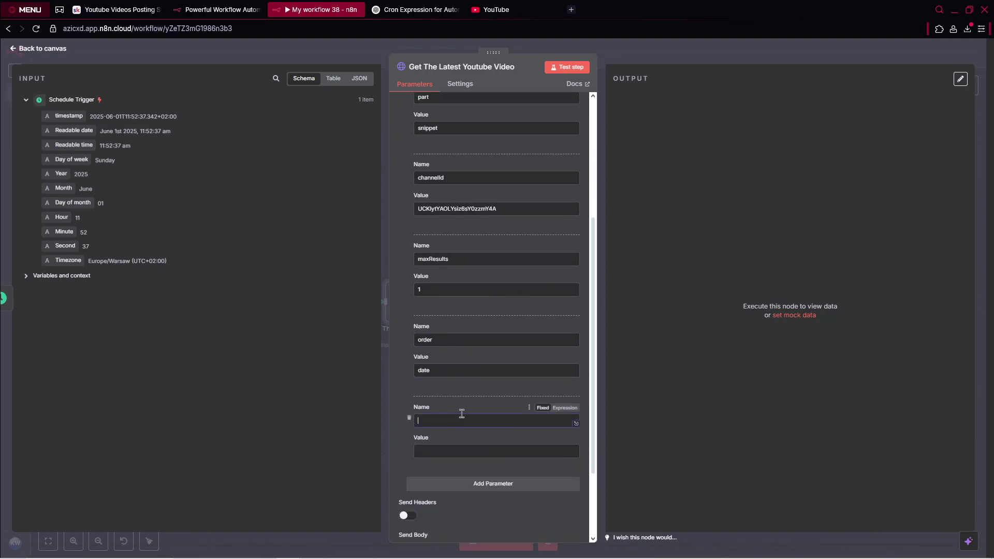
click(455, 452)
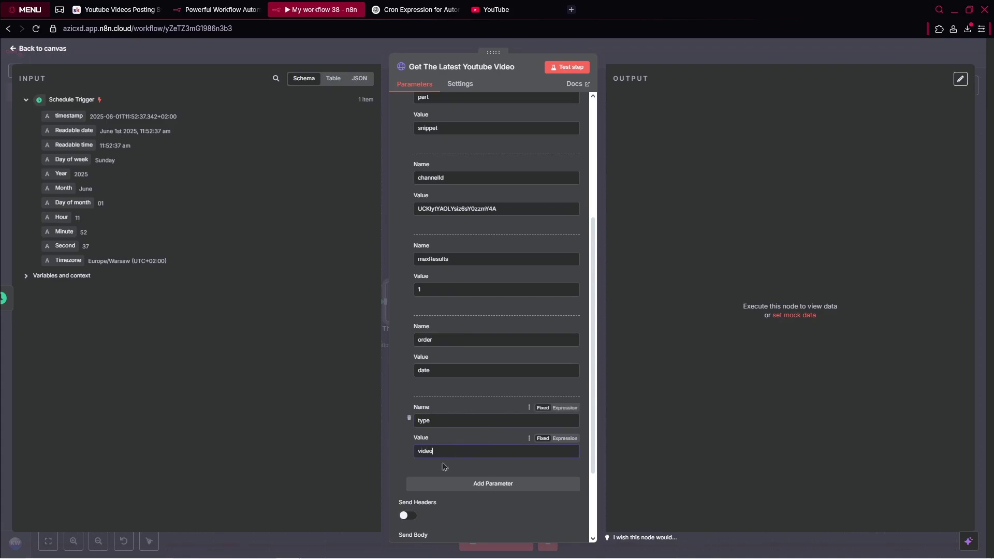
Step: Add a sixth query parameter named key
scroll(468, 451, down, 1)
click(468, 433)
click(458, 448)
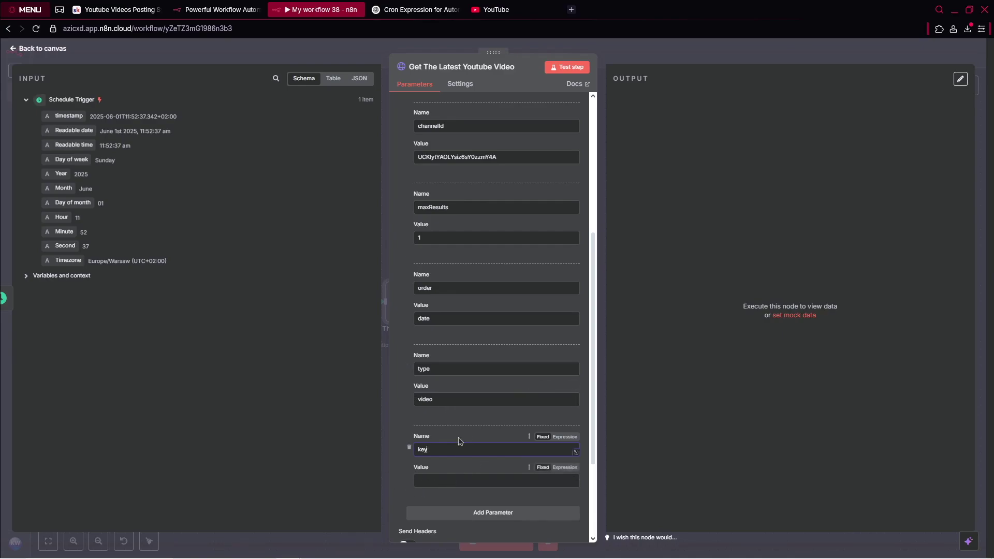
Step: Search the web for google cloud in a new browser tab and open the Google Cloud console
click(572, 10)
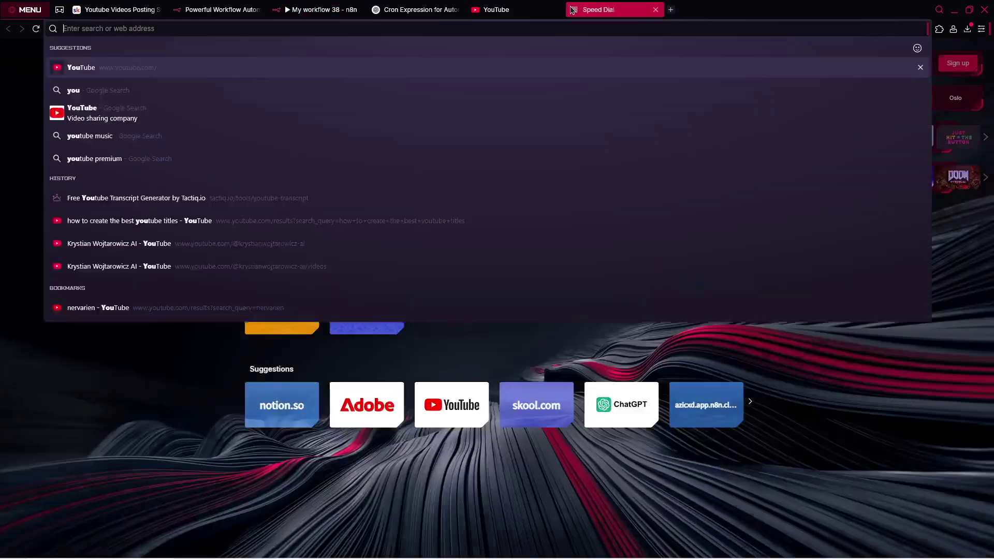
text(google cloud)
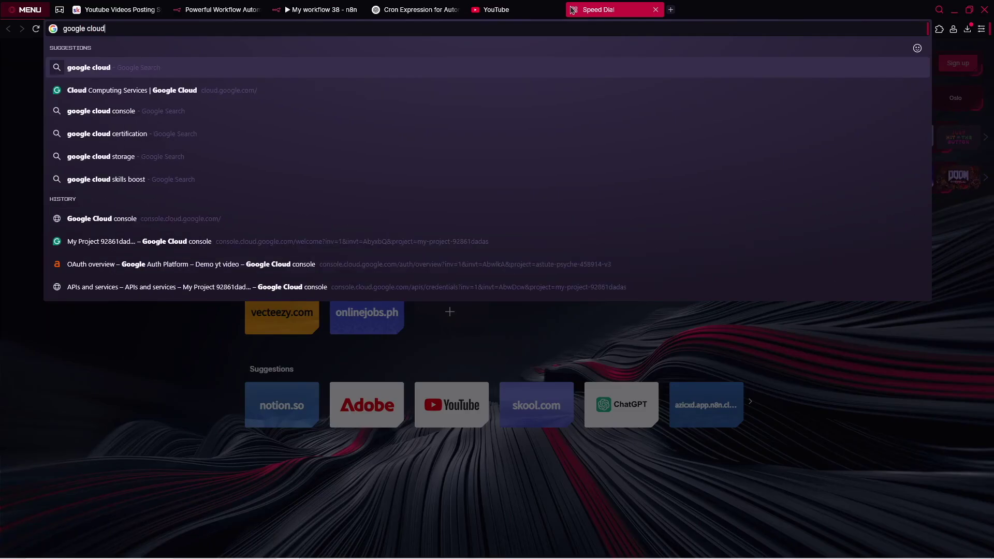
key(Return)
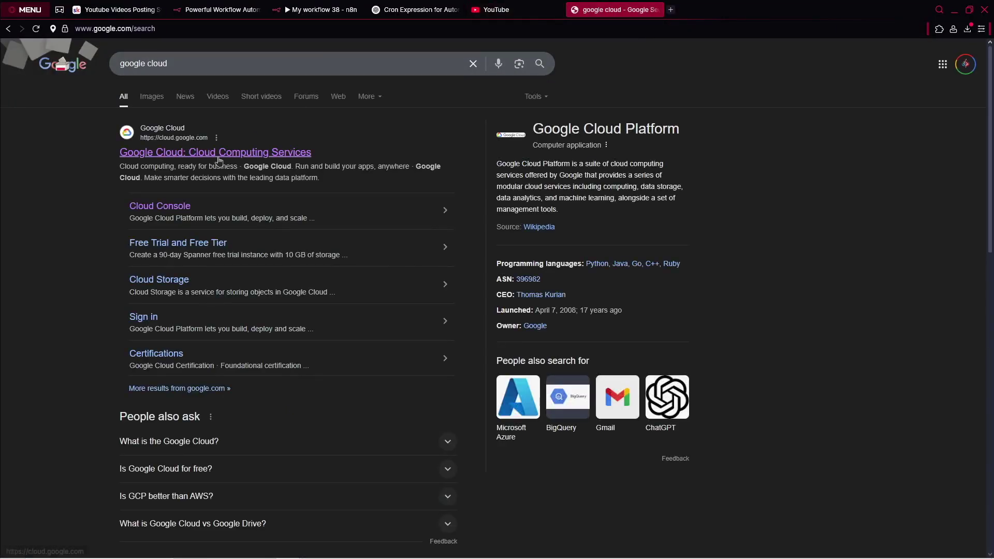
click(231, 153)
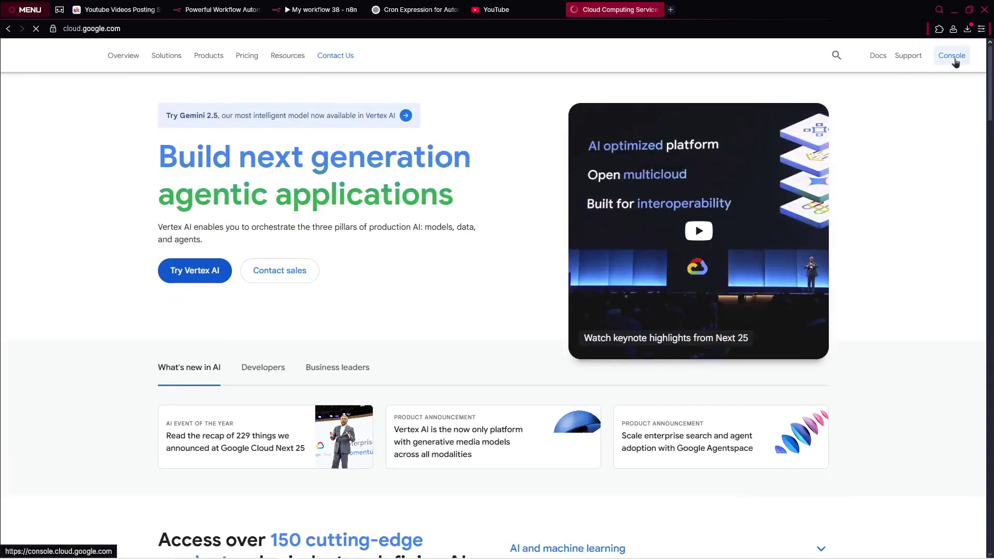
click(952, 56)
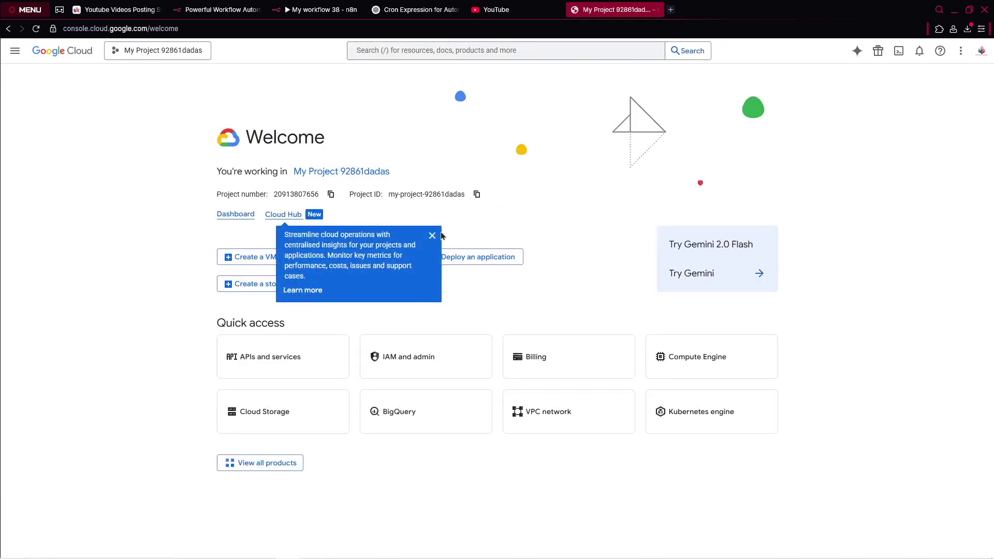
Step: Check the project list in the Google Cloud console, keep the current project and open its APIs and services credentials
click(338, 172)
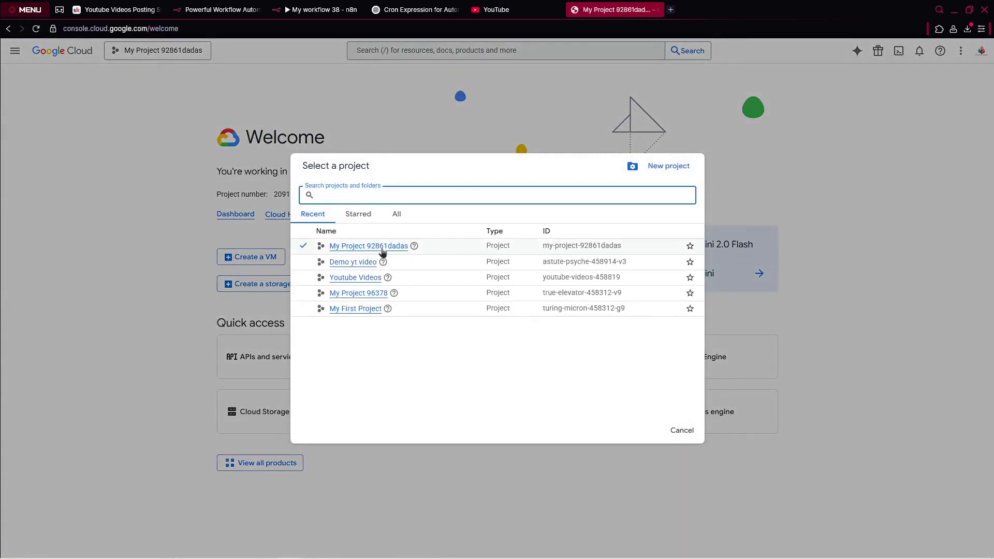
key(Escape)
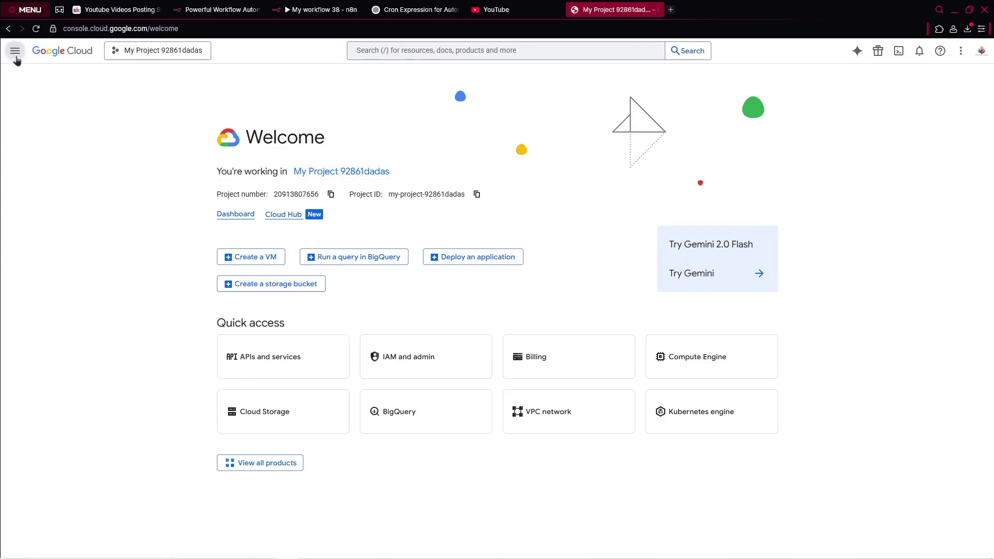
click(15, 53)
mouse_move(113, 288)
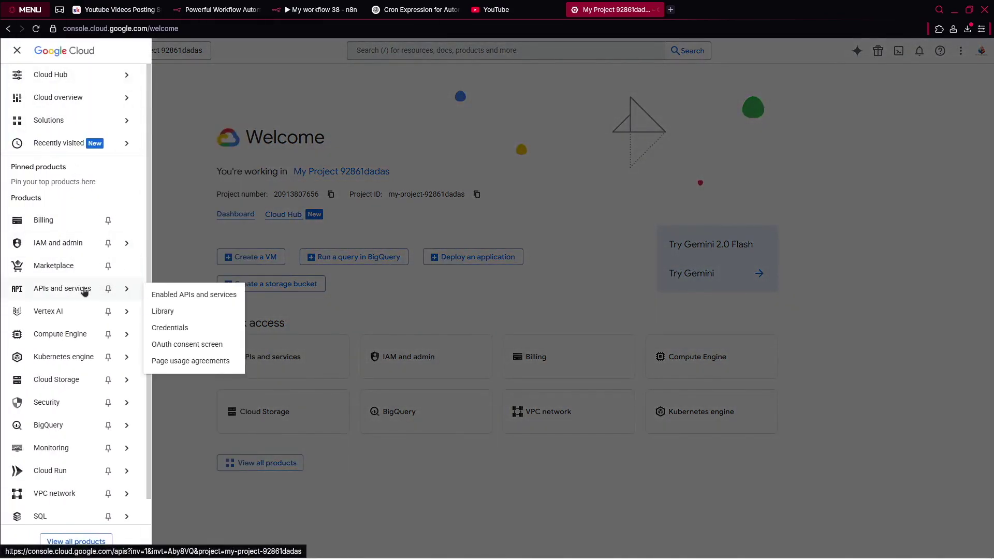
click(194, 330)
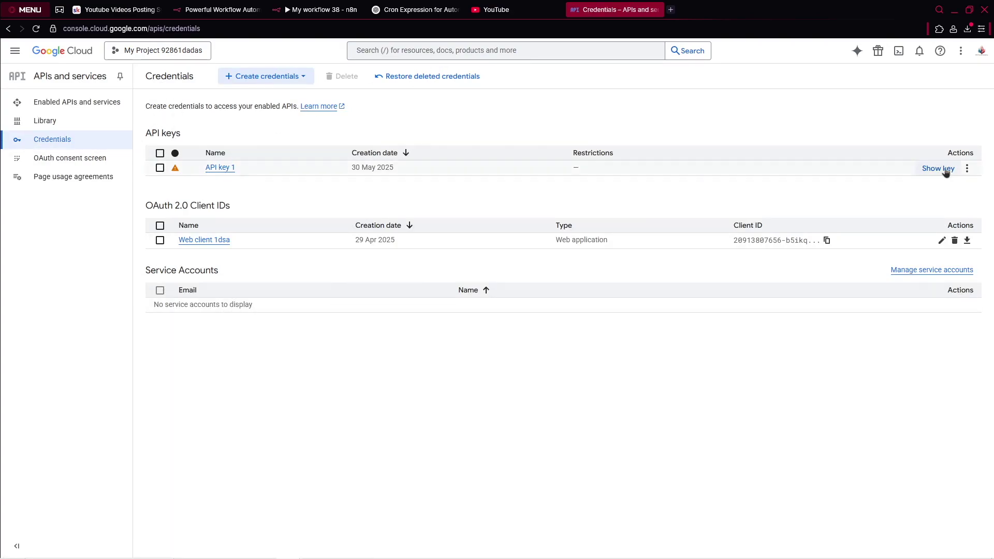
Step: Create a new API key in the Google Cloud project and copy it
click(265, 78)
click(293, 103)
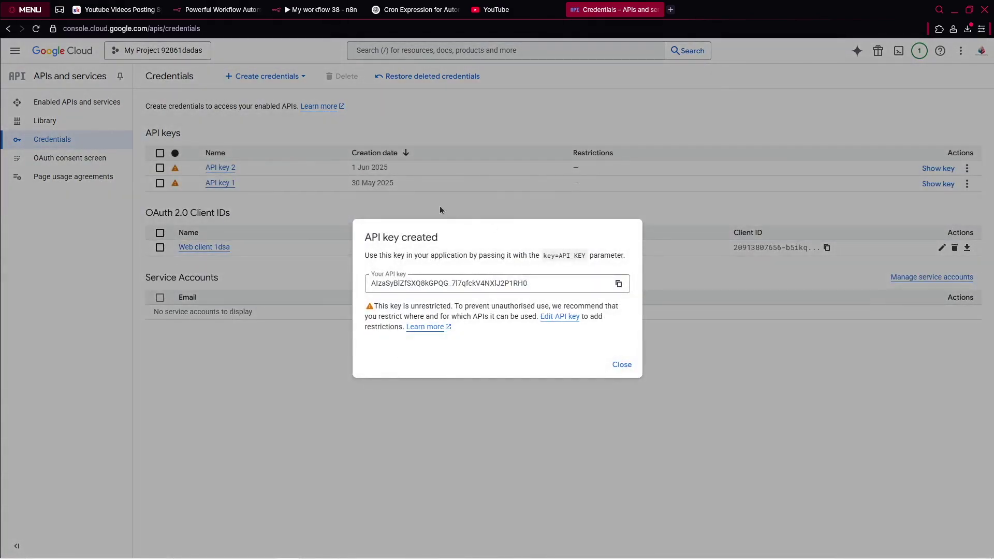
click(618, 283)
Step: Return to the n8n request and paste the API key as the value of the key parameter
click(299, 5)
key(Tab)
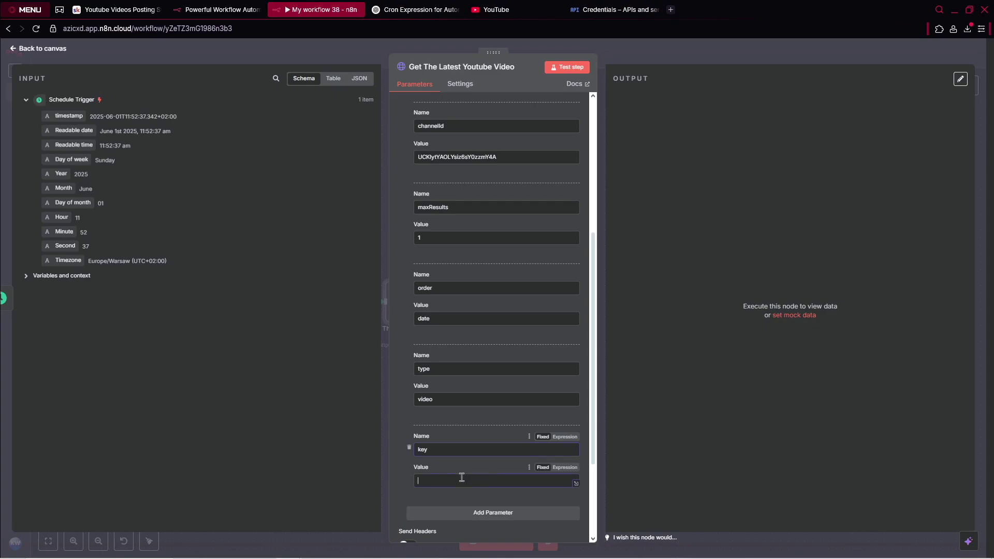
key(ctrl+v)
Step: Search the Google Cloud console for youtube and open the YouTube Data API v3 details to check its status
click(610, 11)
click(436, 108)
click(409, 50)
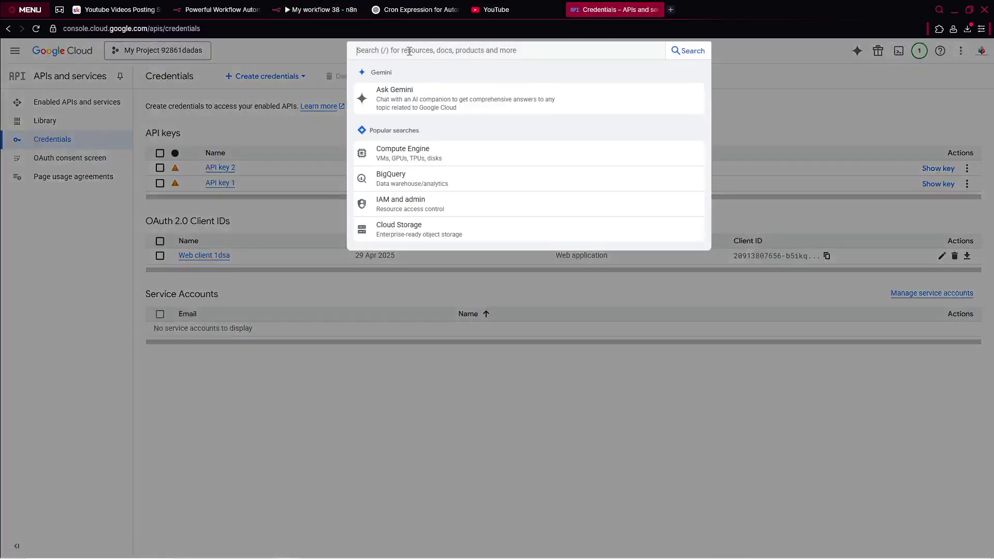
text(you)
key(BackSpace)
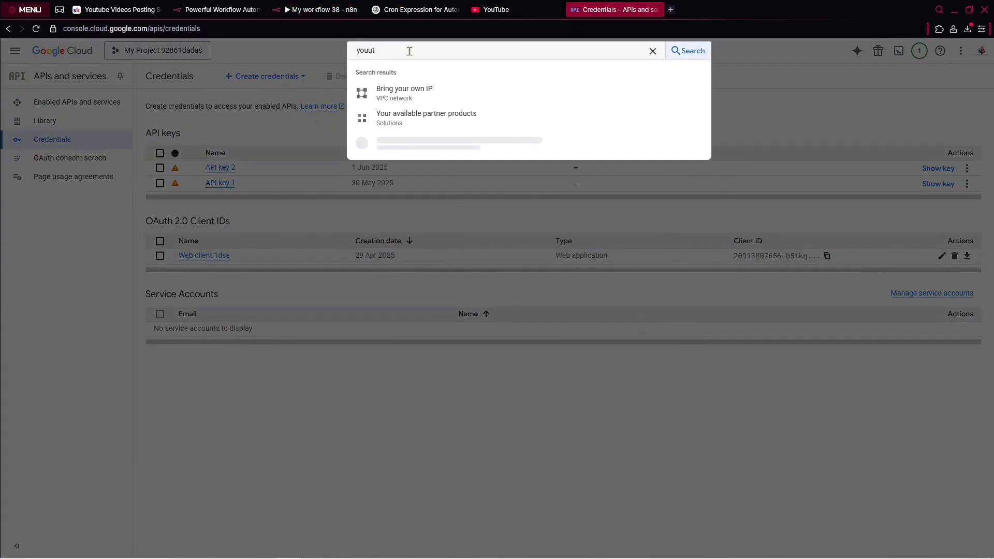
text(tube)
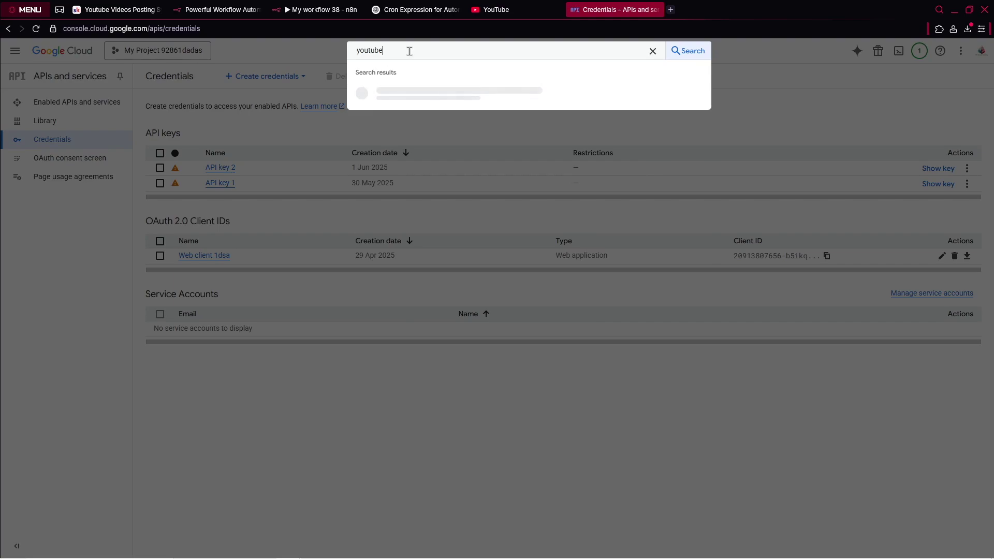
click(447, 103)
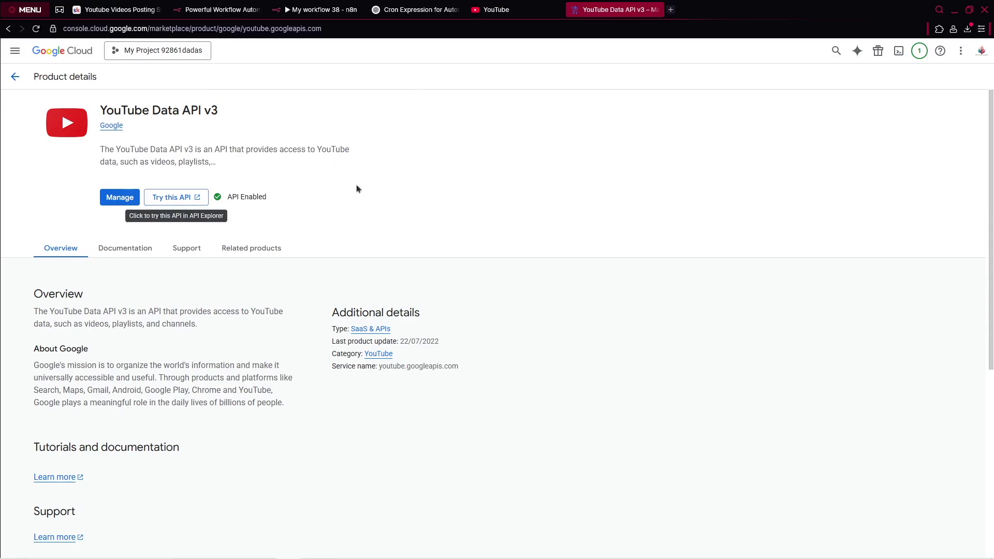
Step: Return to n8n, test the Get The Latest Youtube Video request and view its output as a table and as a schema
click(325, 6)
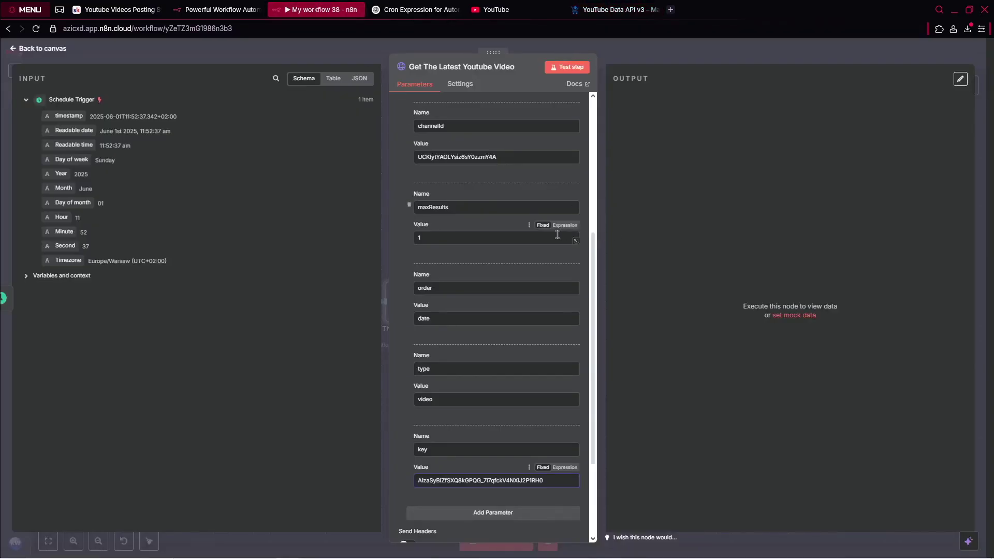
scroll(555, 238, down, 3)
scroll(575, 202, up, 4)
click(581, 68)
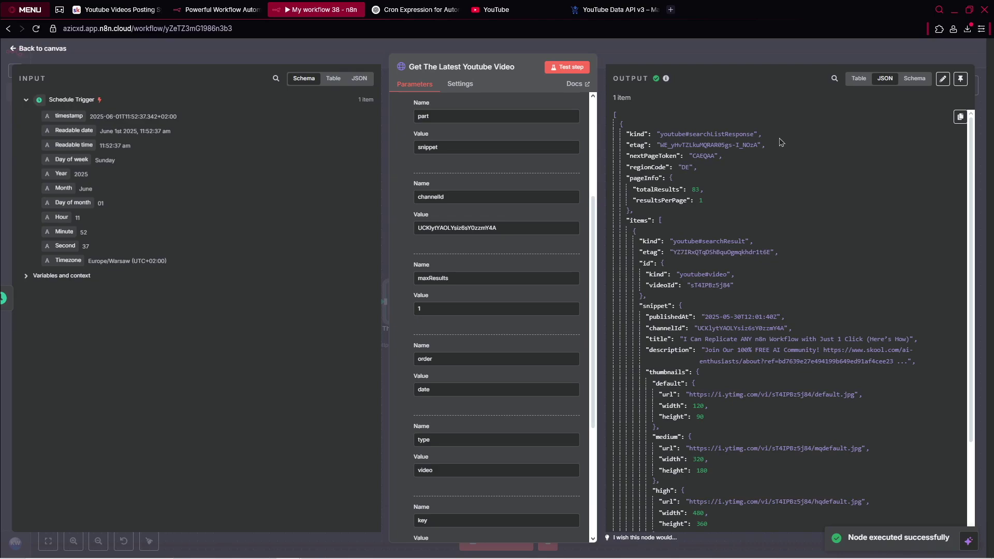
click(858, 78)
click(914, 78)
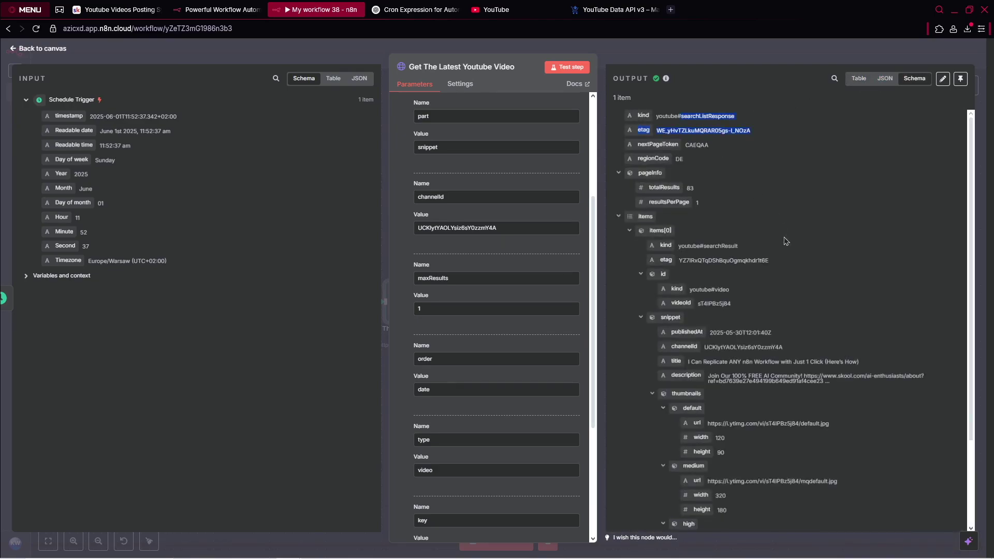
Step: Check the returned video title in the output against the newest upload on the YouTube channel's Videos page
scroll(791, 364, down, 1)
scroll(791, 364, down, 2)
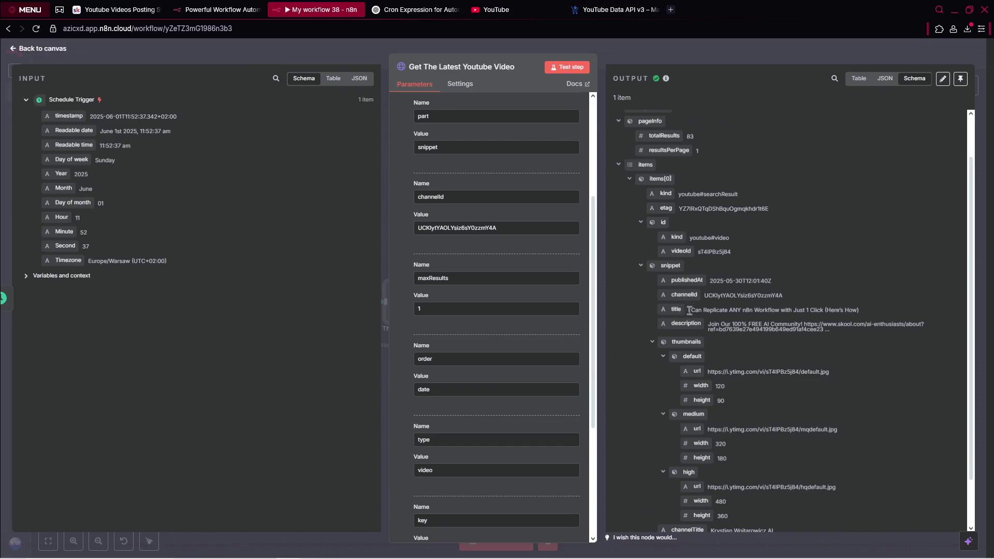
drag(689, 310, 863, 317)
click(525, 7)
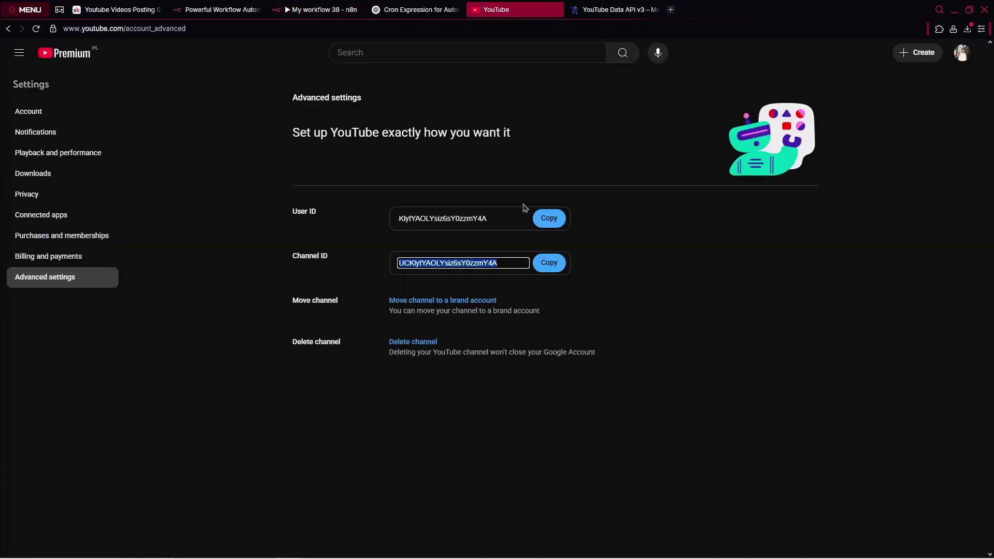
click(958, 55)
click(900, 101)
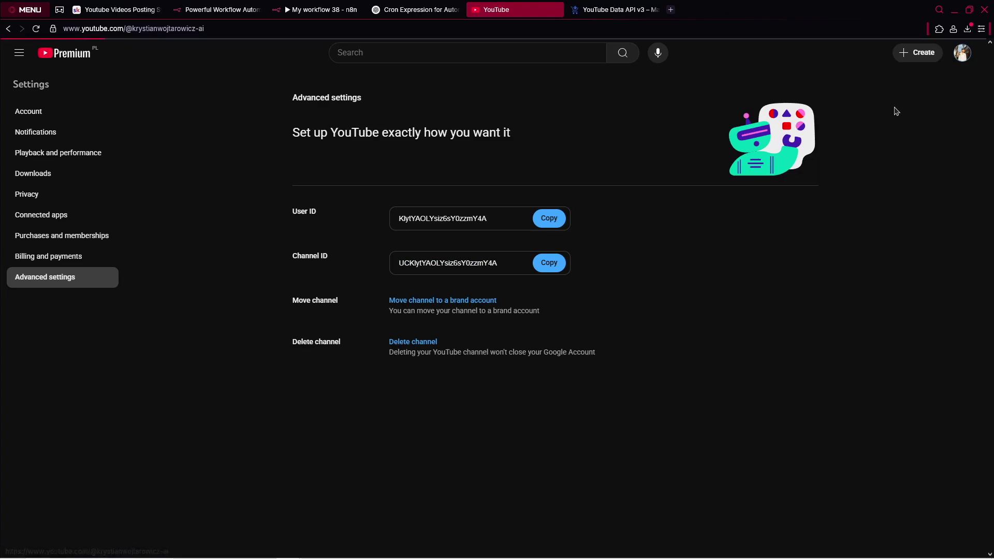
click(230, 294)
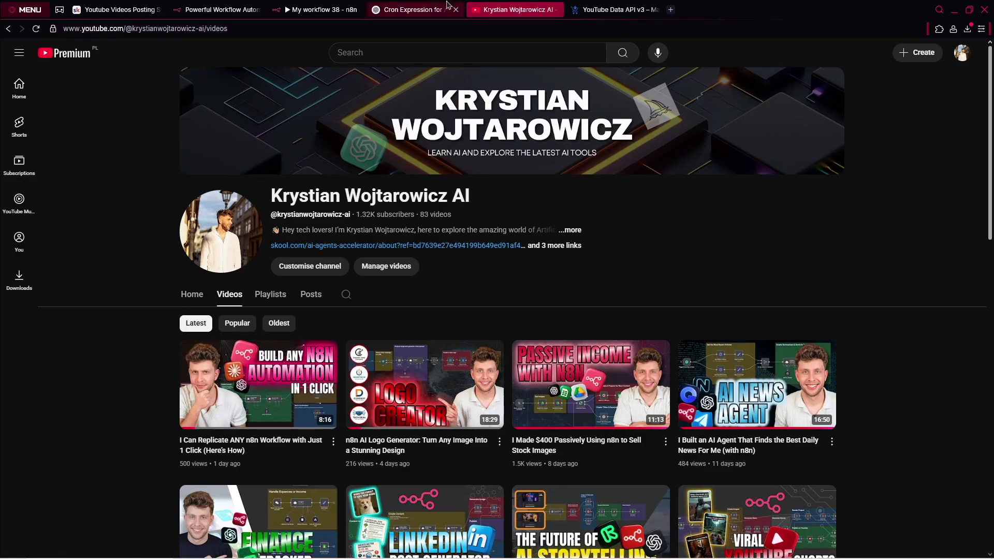
Step: Return to the n8n canvas and add an HTTP Request node after Get The Latest Youtube Video
click(321, 10)
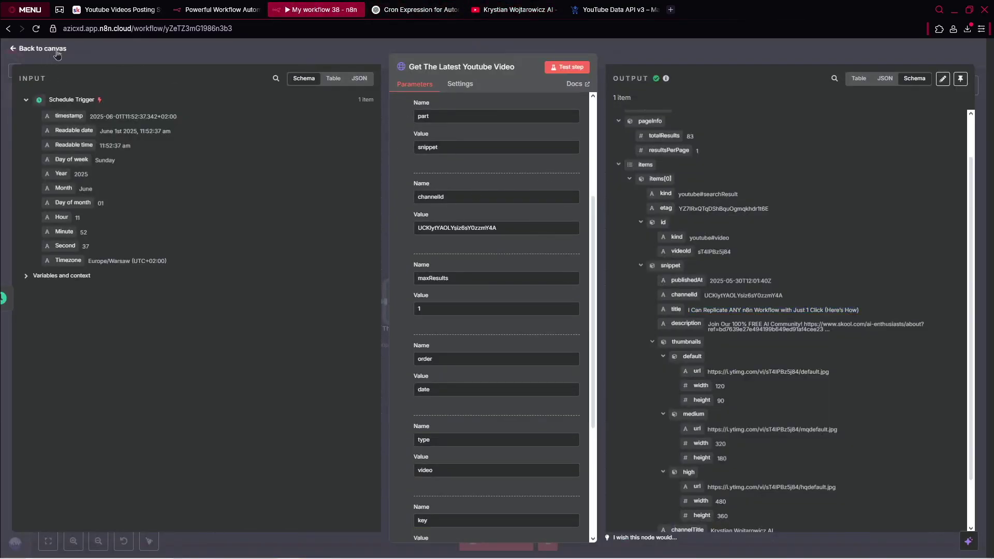
click(56, 51)
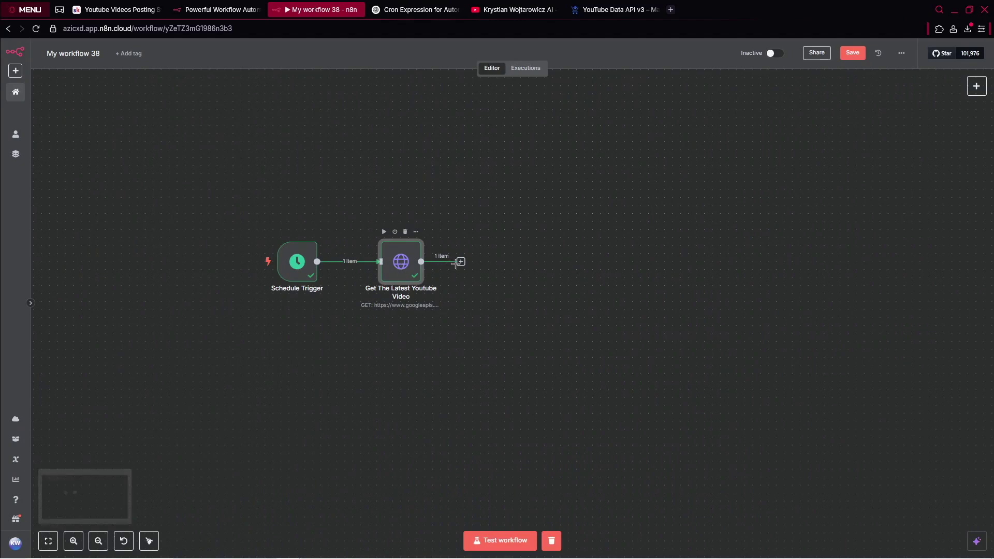
click(461, 263)
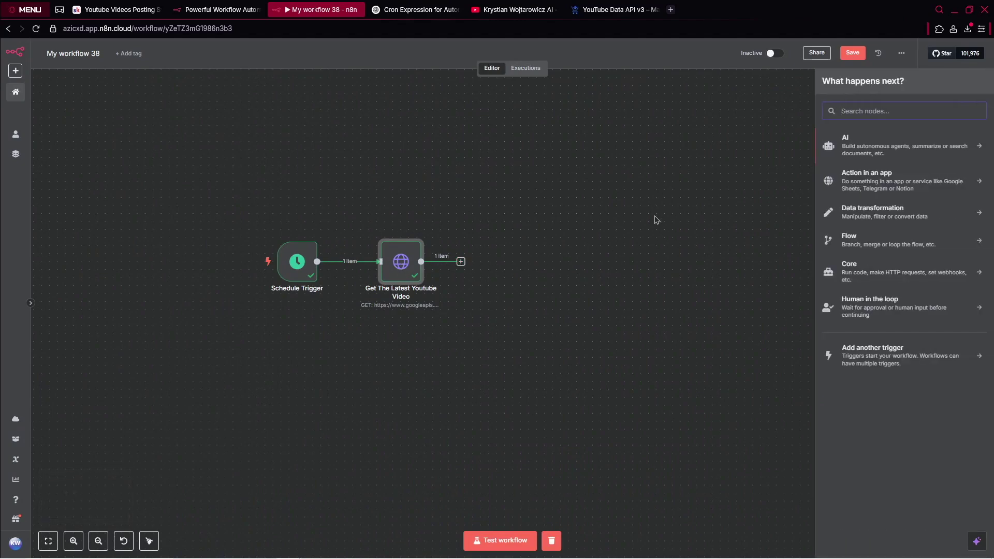
text(htt)
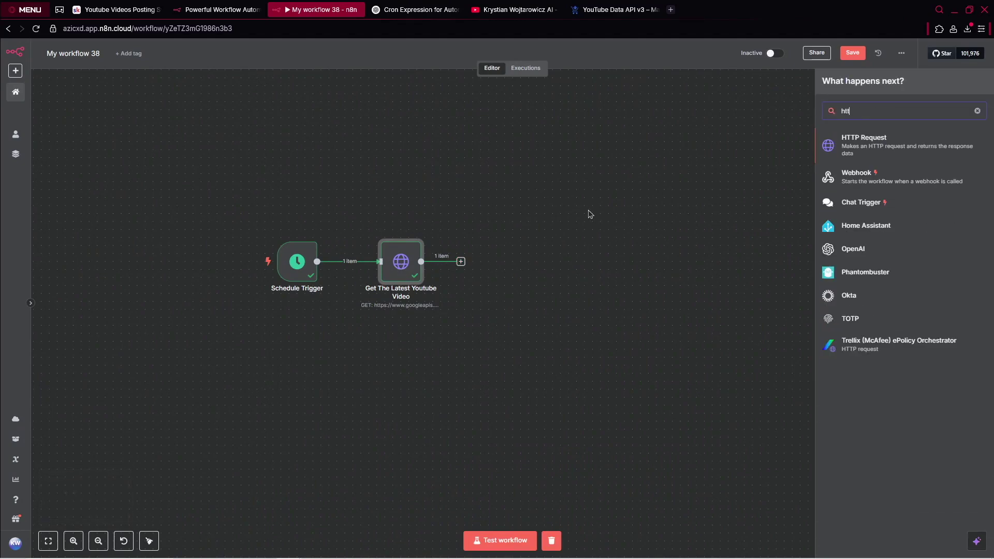
click(863, 144)
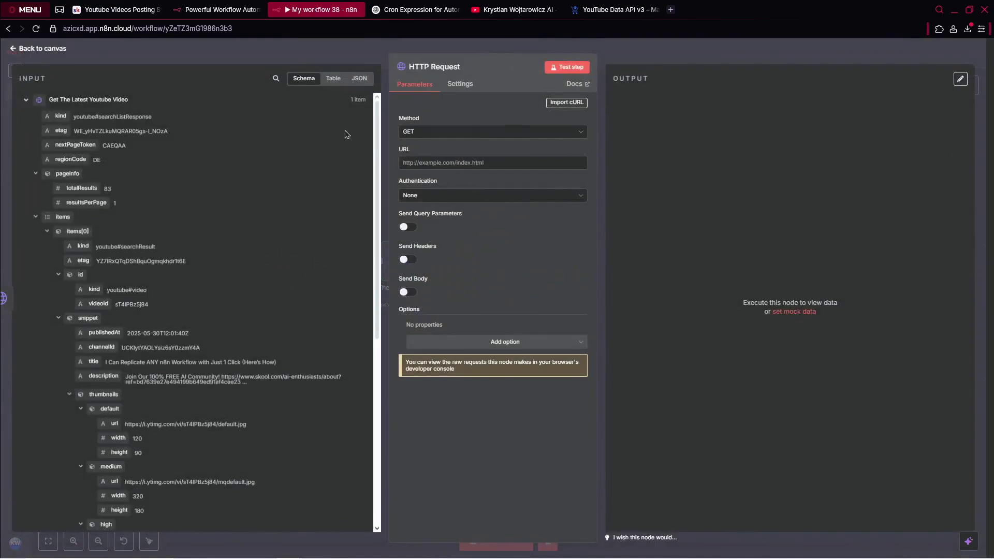
Step: Switch to the Skool lesson and review the HTTP Request 2 ( Get Transcript ) settings for URL, query parameters and JSON body
click(119, 10)
scroll(576, 233, down, 3)
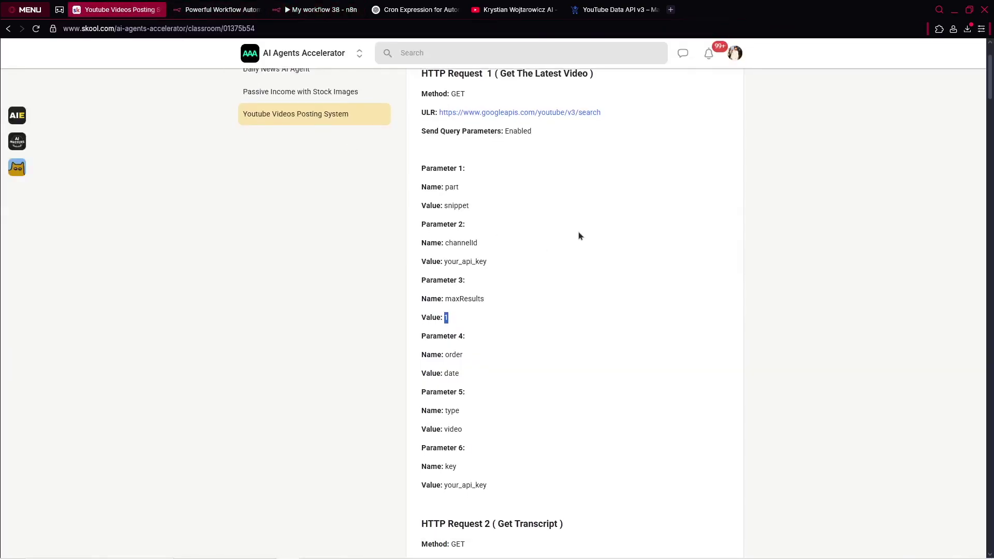
scroll(572, 230, down, 4)
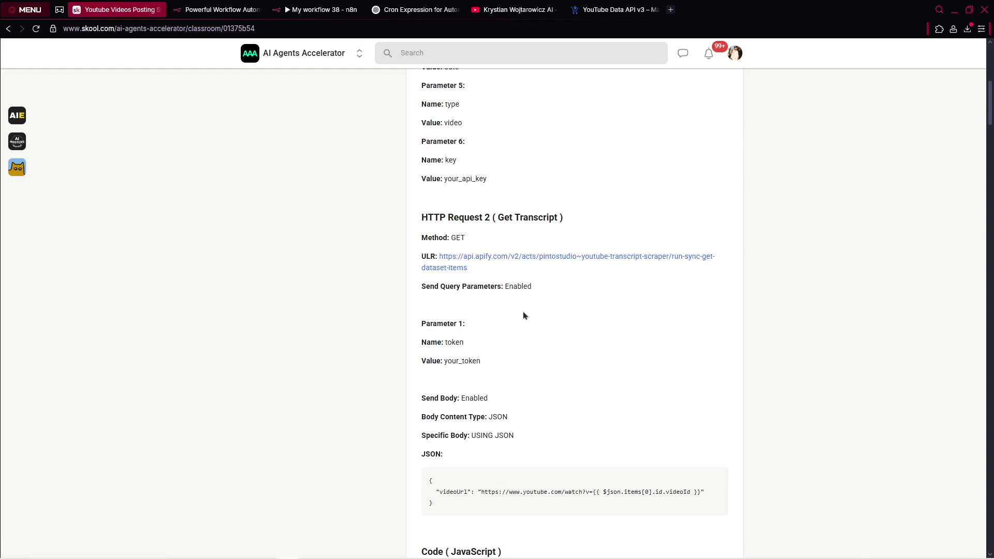
scroll(537, 262, down, 1)
drag(532, 240, 410, 241)
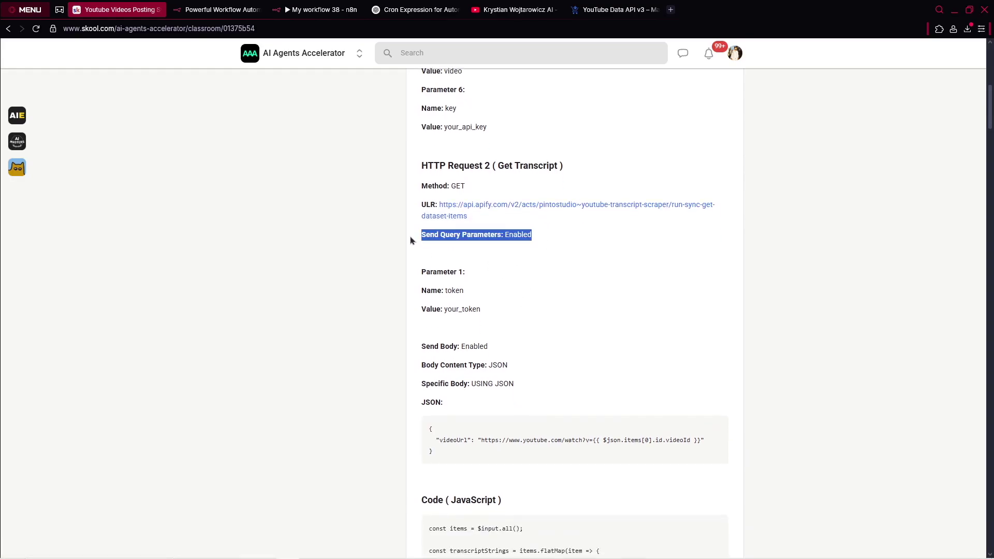
scroll(487, 316, down, 1)
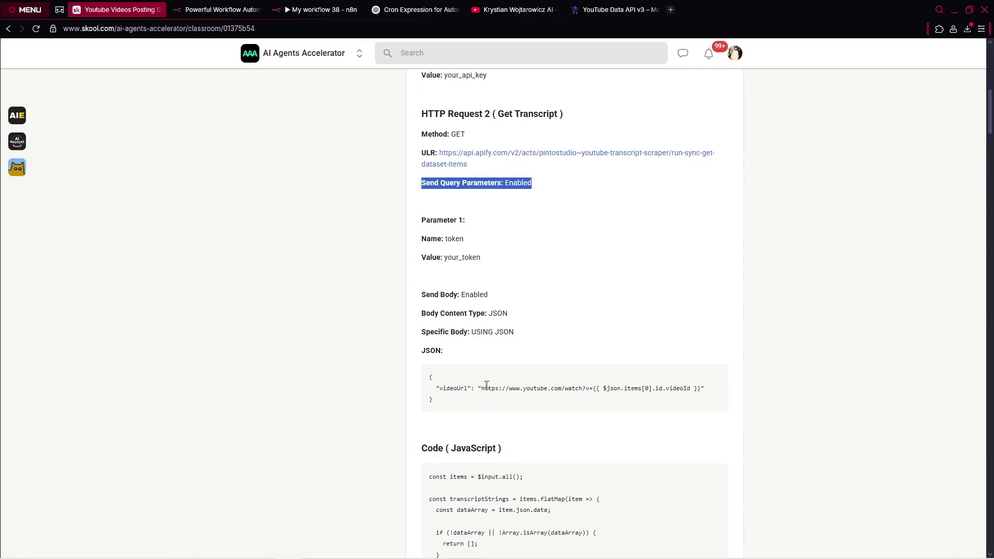
triple_click(459, 373)
click(552, 243)
scroll(553, 244, up, 1)
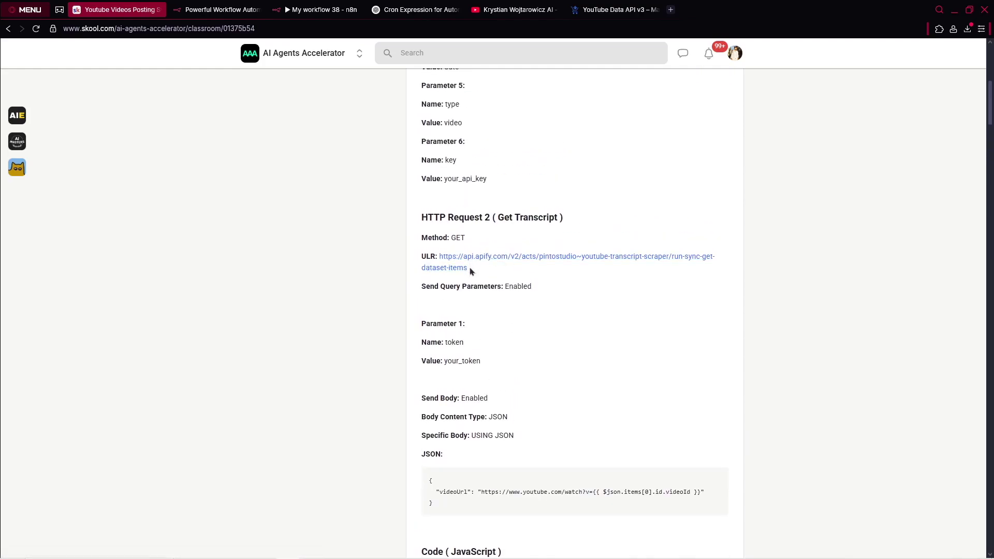
drag(468, 269, 438, 251)
key(ctrl+c)
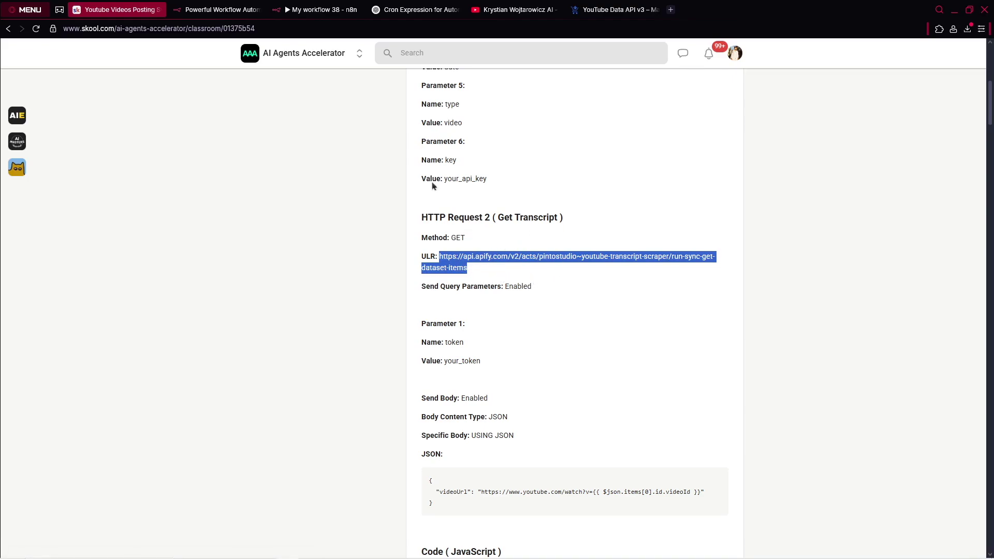
click(318, 9)
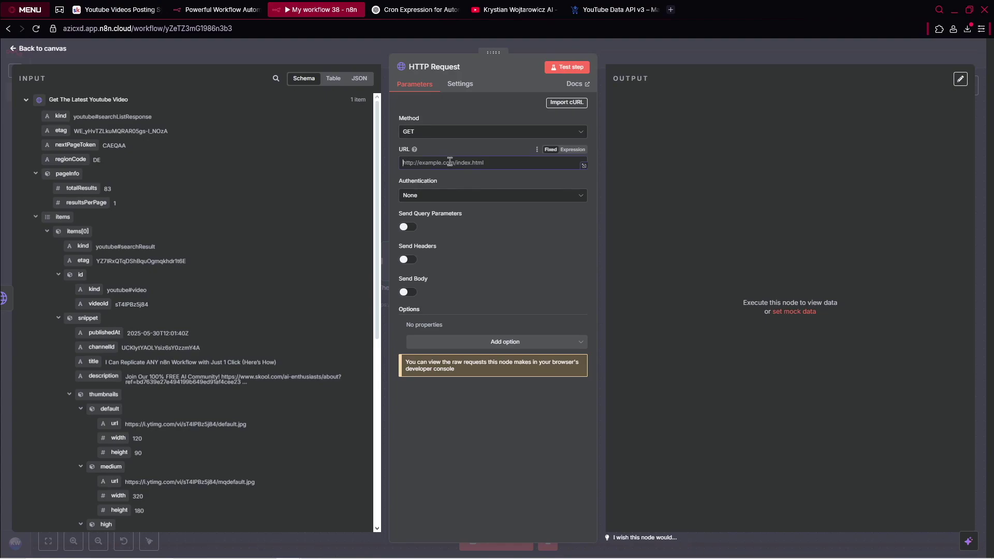
key(ctrl+v)
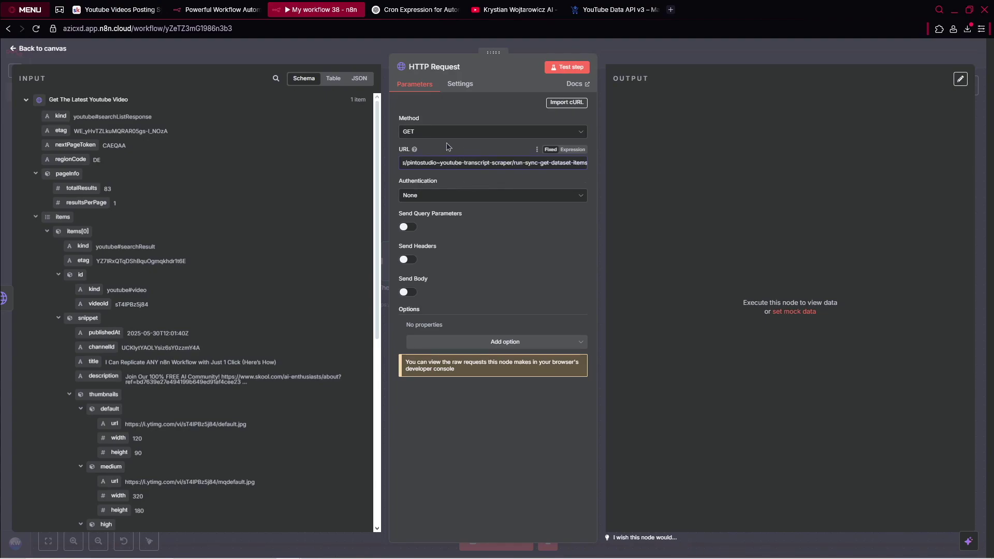
Step: Enable Send Query Parameters on the HTTP Request and name the first parameter token, copied from the Skool lesson
click(140, 7)
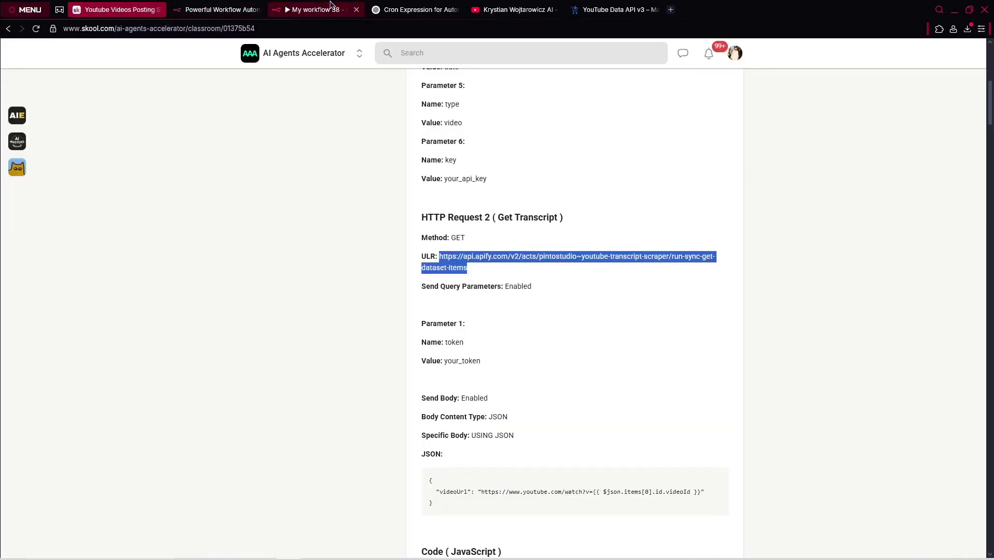
click(331, 5)
click(408, 227)
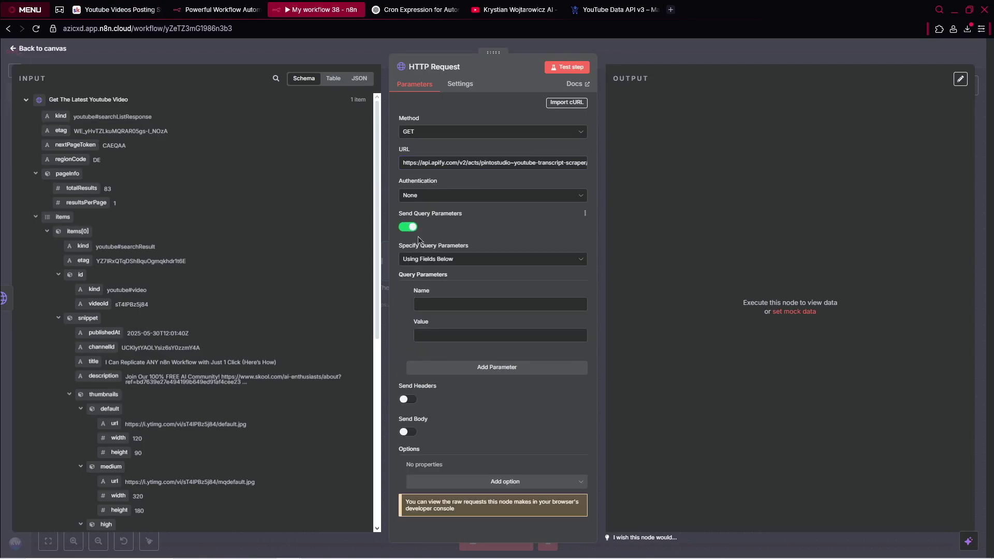
click(124, 9)
double_click(454, 342)
key(ctrl+c)
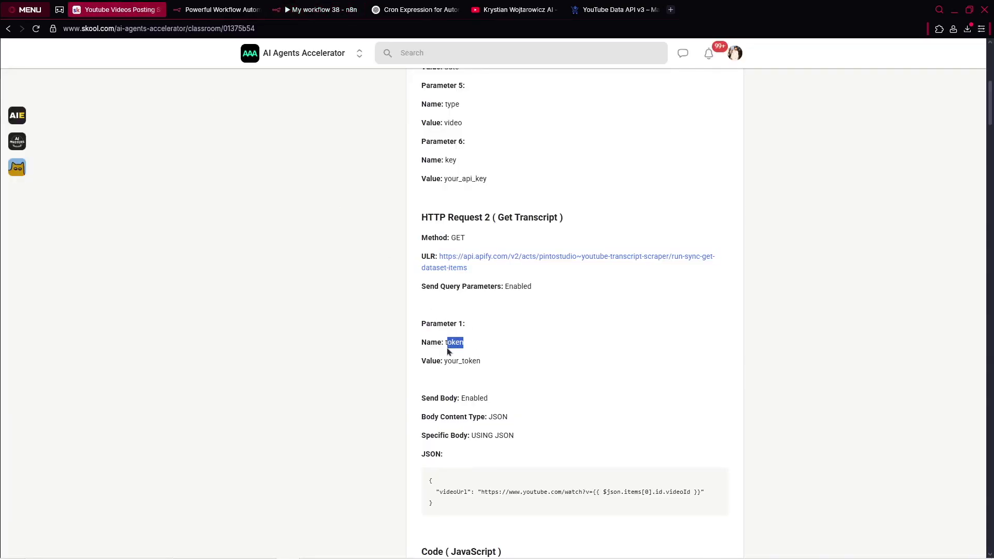
click(321, 10)
click(454, 304)
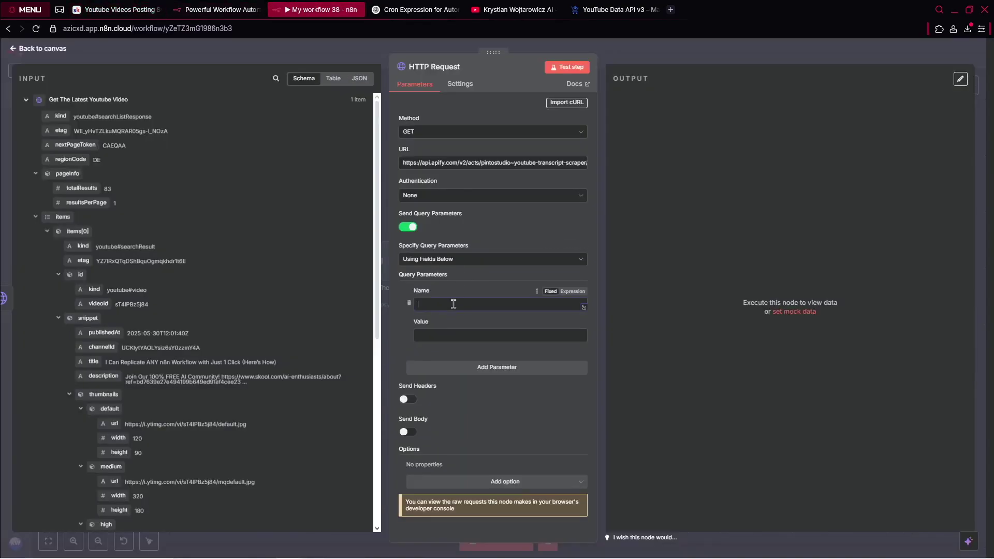
key(ctrl+v)
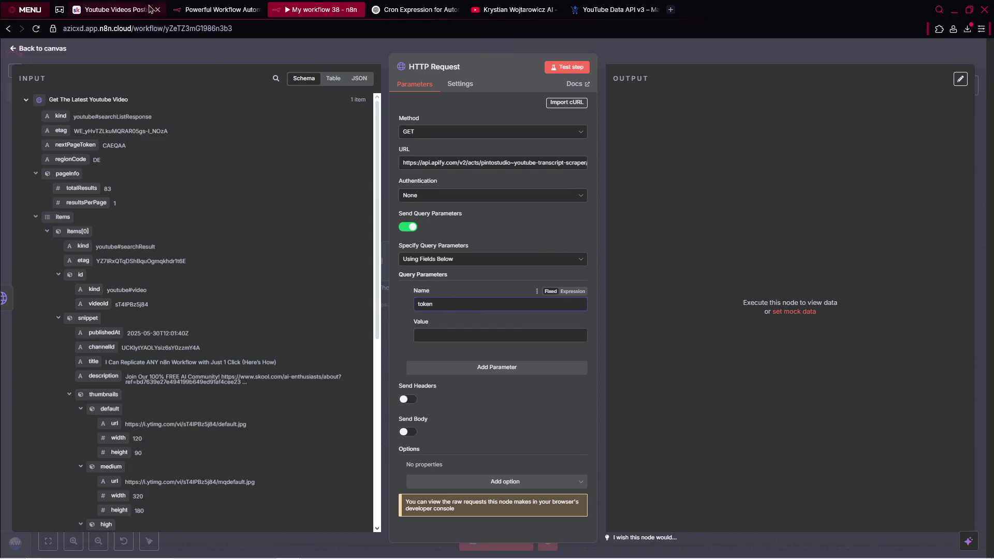
Step: Copy the videoUrl JSON body of the Get Transcript request from the Skool lesson
click(122, 9)
scroll(499, 364, down, 2)
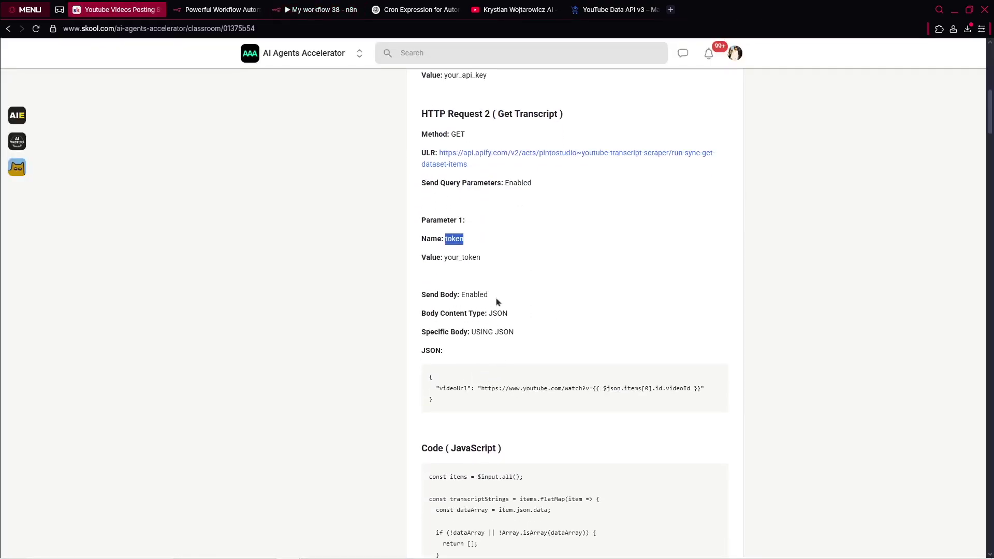
drag(496, 302, 465, 295)
drag(425, 382, 706, 403)
key(ctrl+c)
Step: Back in n8n, enable Send Body, specify it Using JSON and paste the videoUrl body containing {{ $json.items[0].id.videoId }}
click(321, 10)
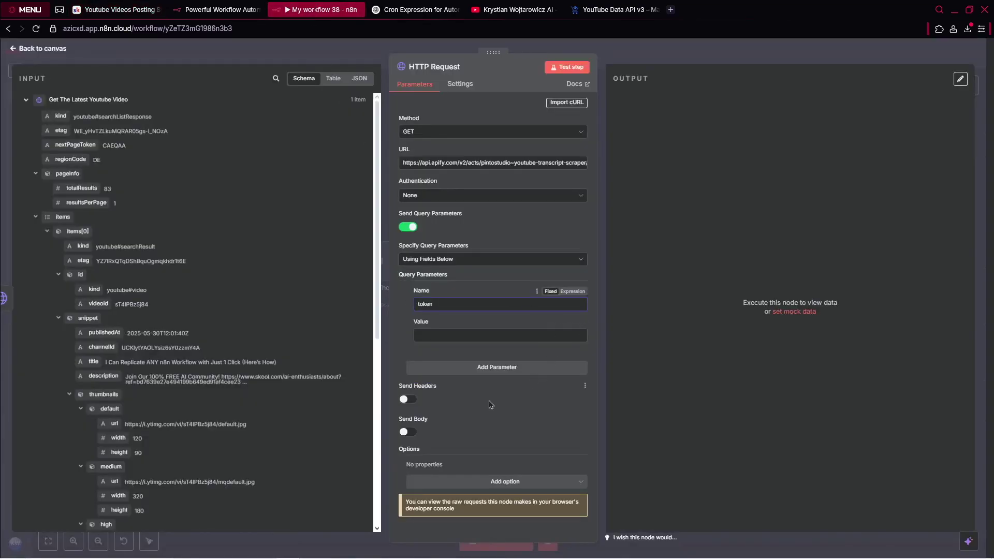
click(408, 431)
scroll(454, 438, down, 2)
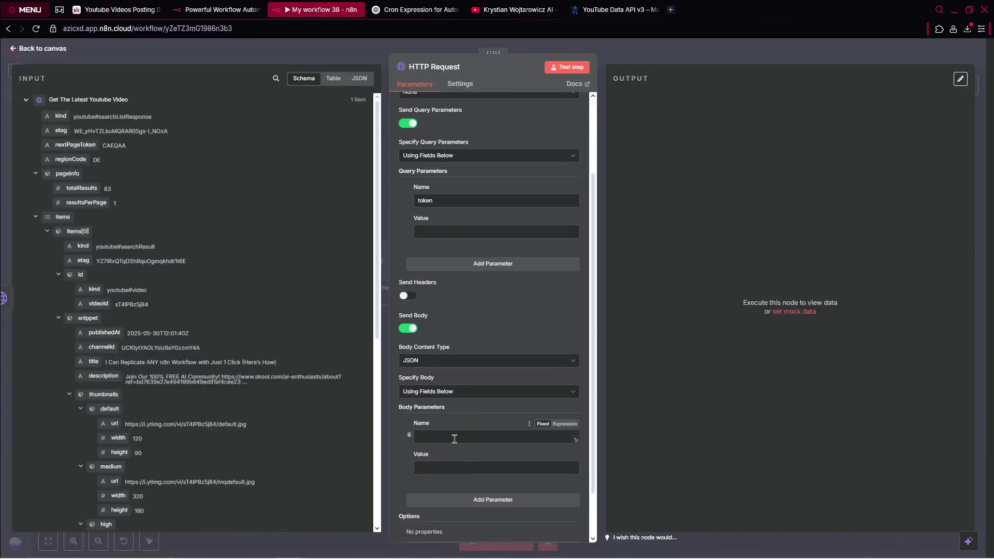
click(465, 391)
click(456, 425)
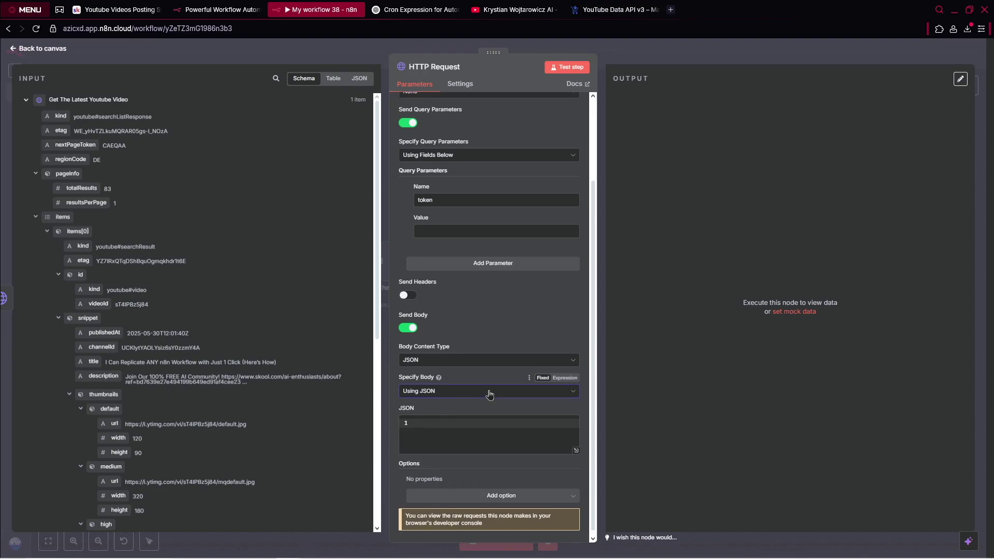
click(454, 436)
key(ctrl+v)
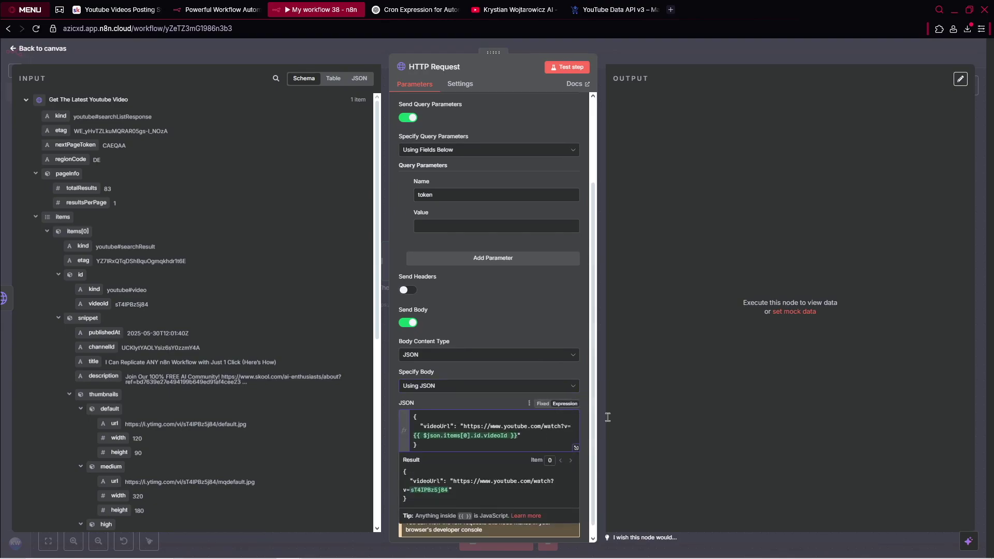
Step: Open apify.com in a new browser tab and go to the Apify console
scroll(564, 372, up, 3)
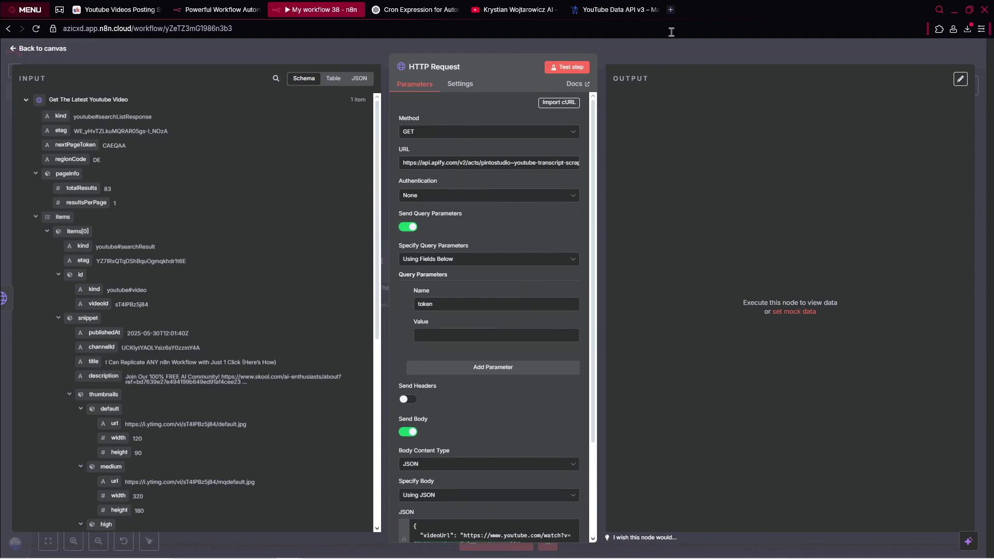
click(670, 10)
text(apif)
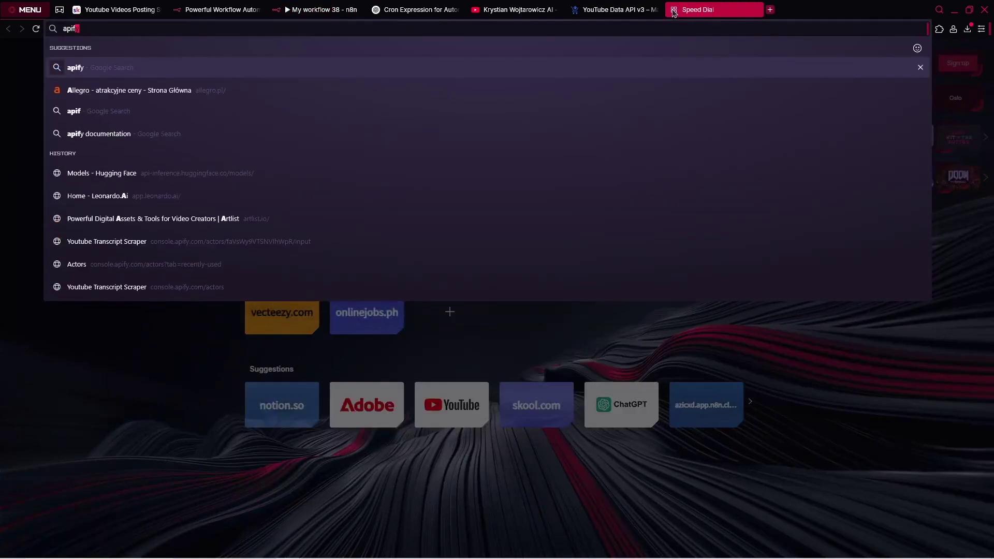
text(y.com)
key(Return)
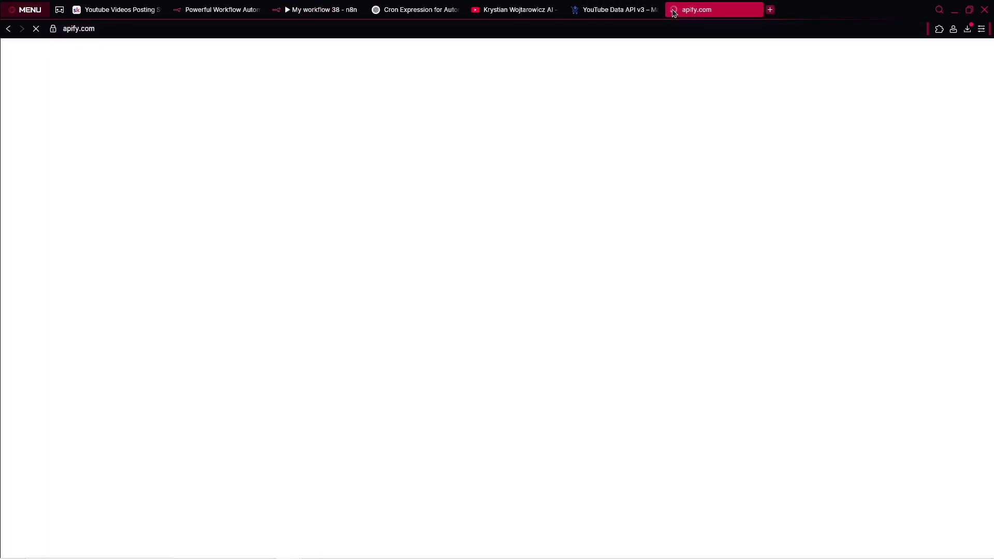
text(Scrape TikTok profil)
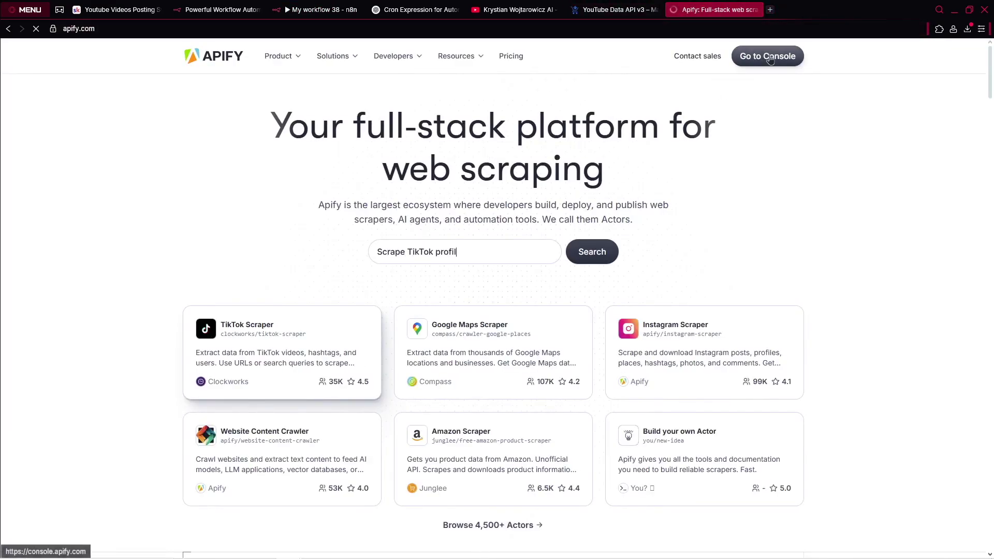
click(768, 57)
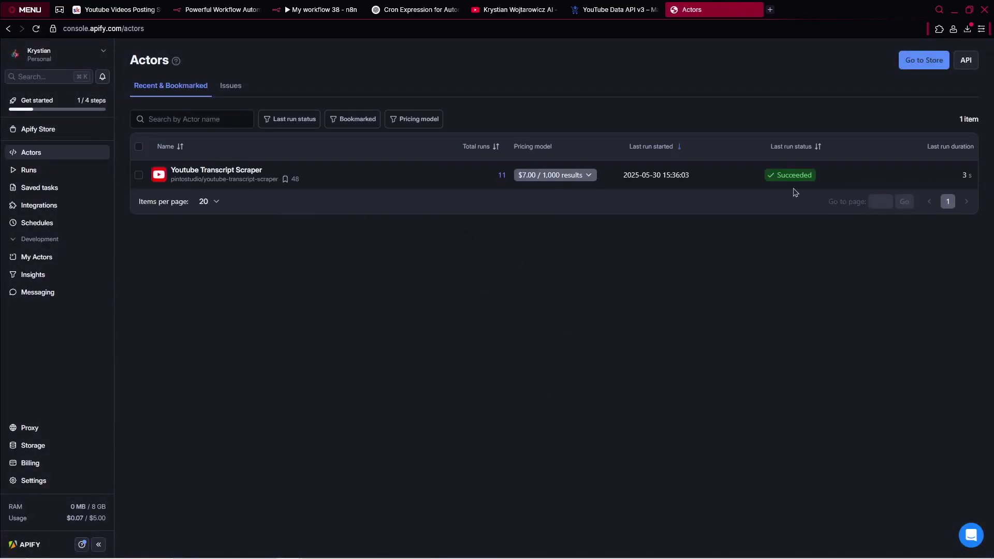
Step: Copy the default Apify API token and paste it in n8n as the value of the token query parameter
click(965, 61)
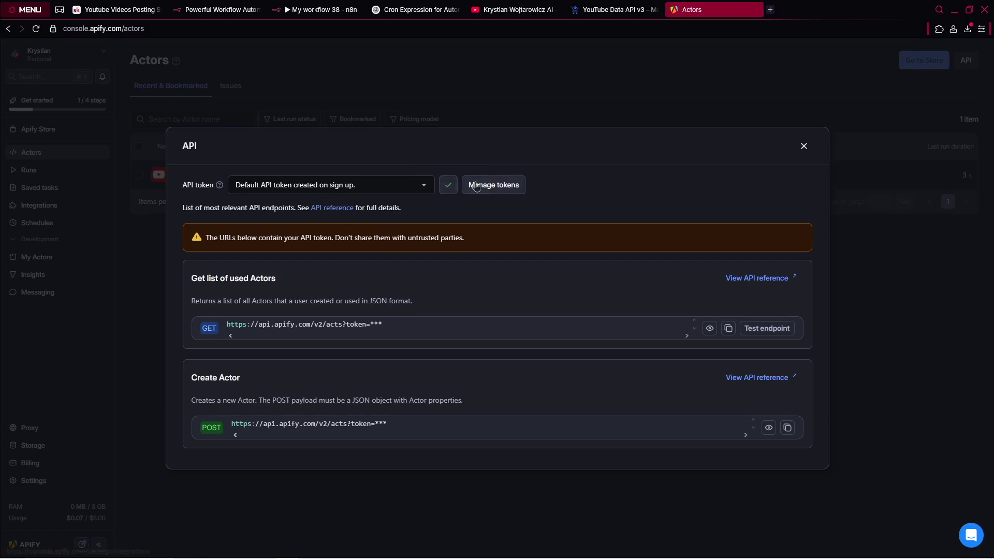
click(486, 93)
click(318, 9)
click(457, 334)
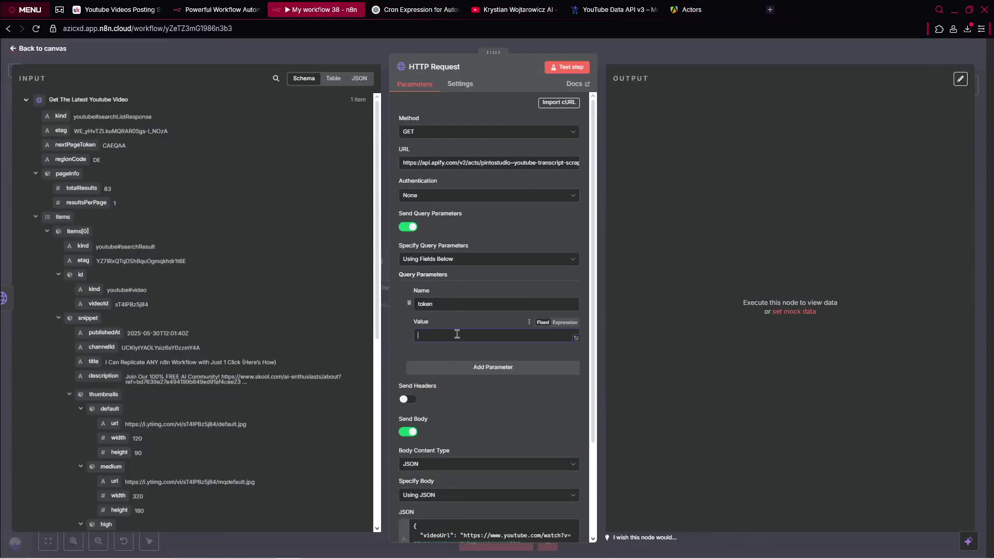
key(ctrl+v)
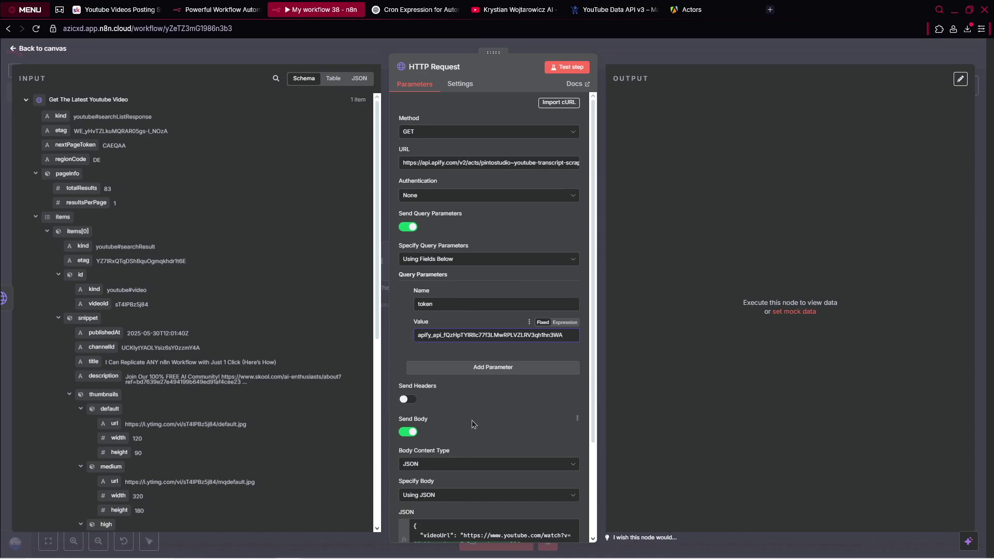
Step: Run the Apify HTTP Request node as a test, review the transcript segments in its output and return to the canvas
scroll(473, 423, down, 3)
scroll(473, 423, up, 3)
click(567, 67)
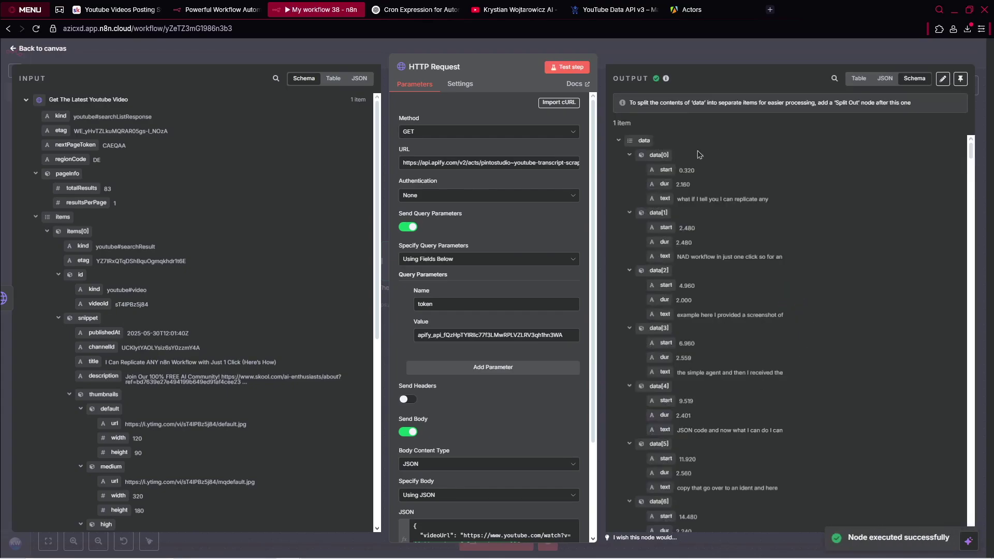
drag(677, 170, 802, 459)
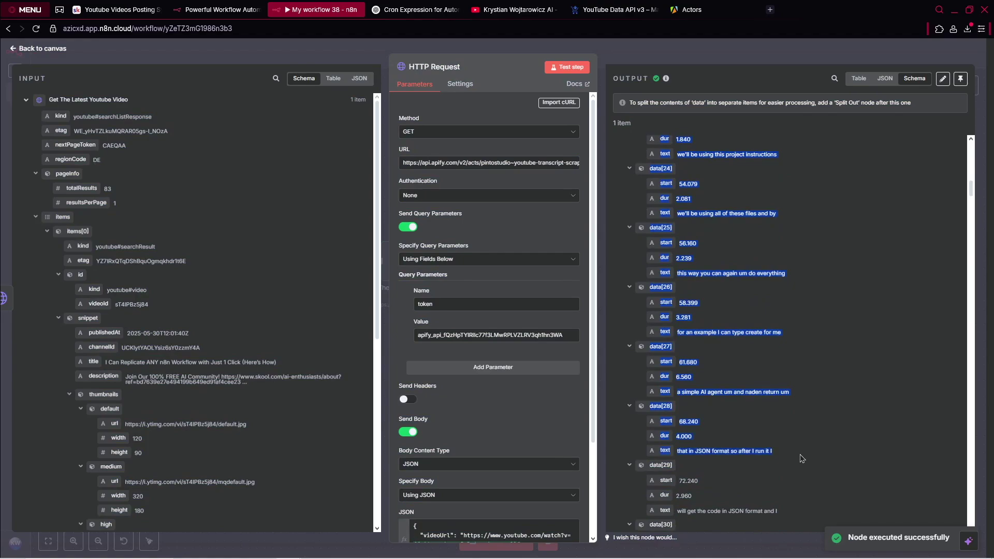
click(40, 51)
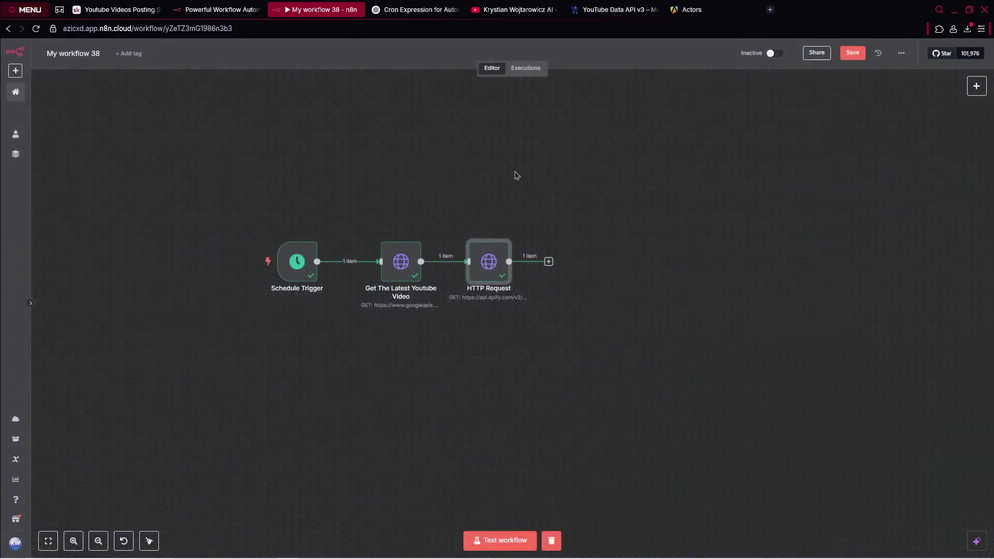
Step: Rename the Apify HTTP Request node to Get Transcript and return to the canvas
double_click(509, 267)
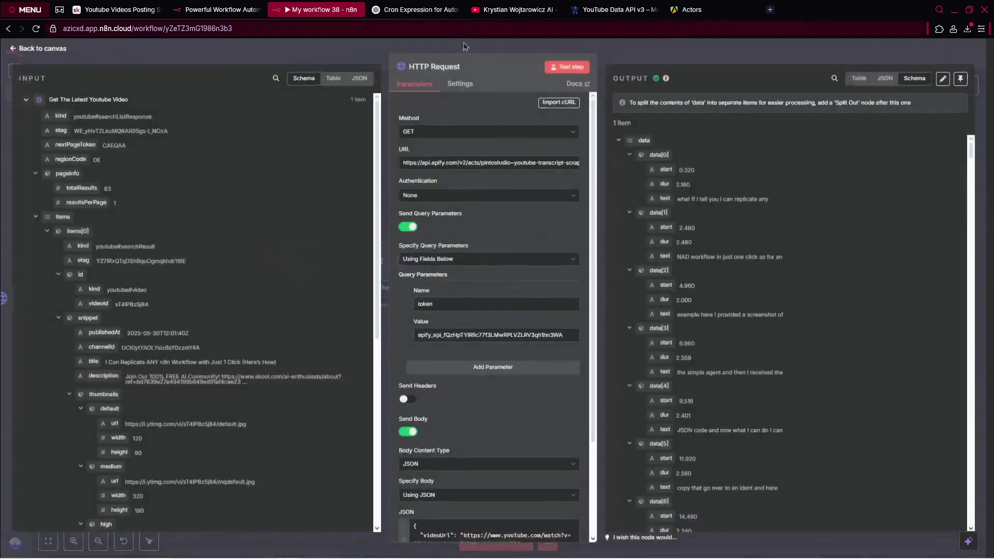
click(463, 68)
triple_click(491, 63)
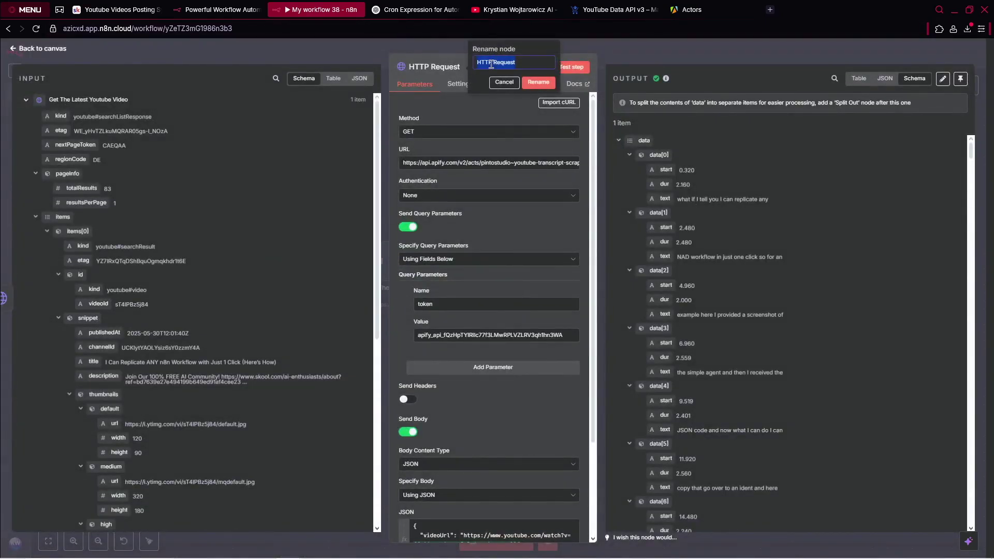
text(Get Transcript)
click(538, 83)
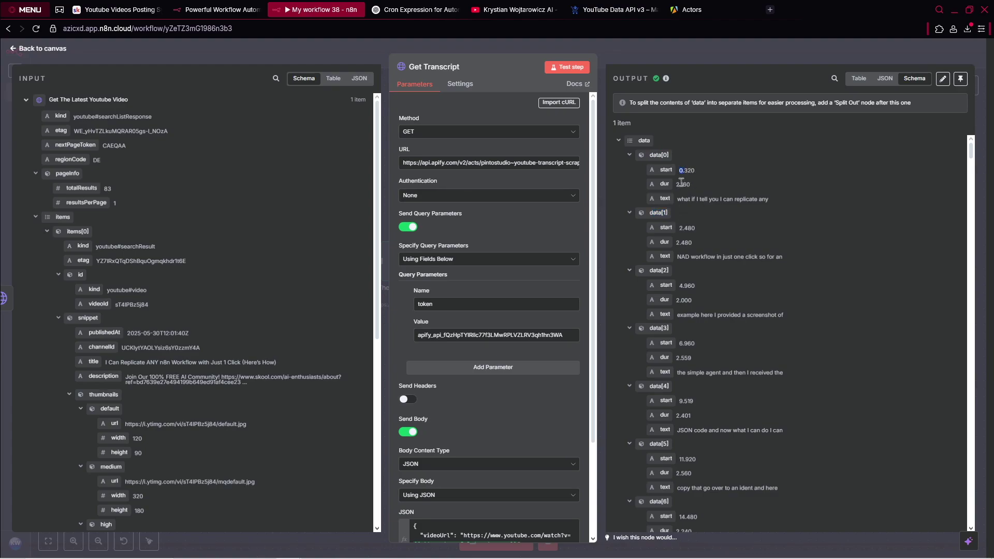
drag(770, 199, 676, 201)
click(31, 48)
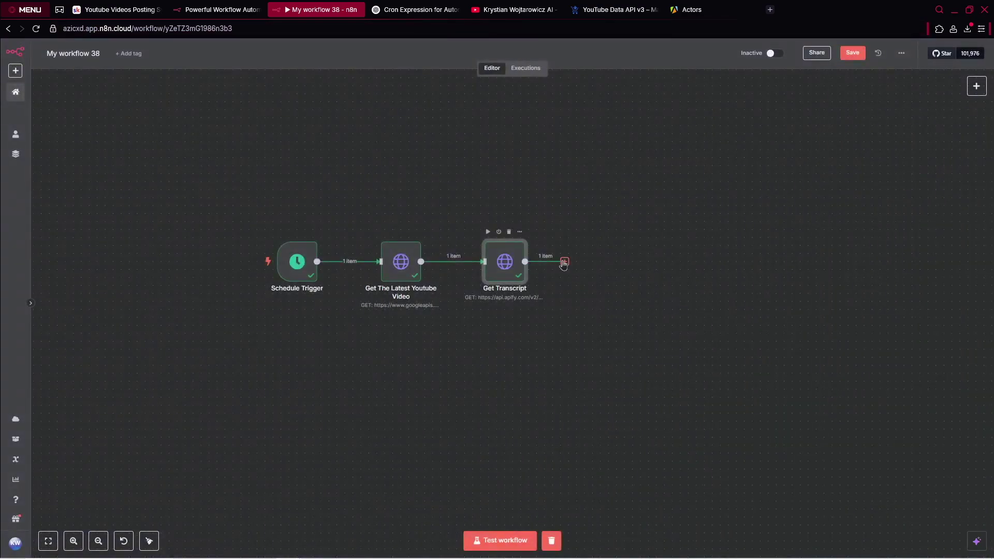
Step: Add a Code node after the Get Transcript node
click(564, 263)
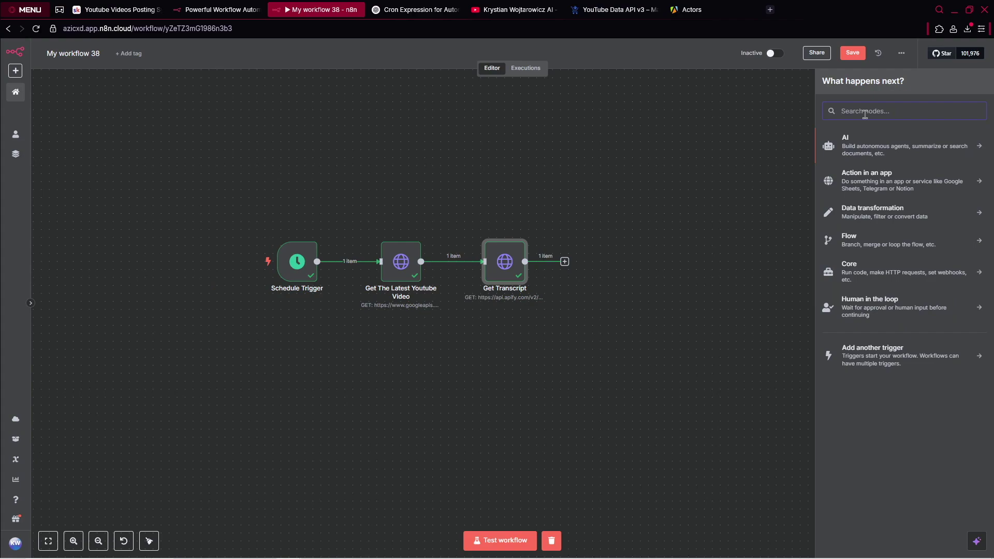
text(code)
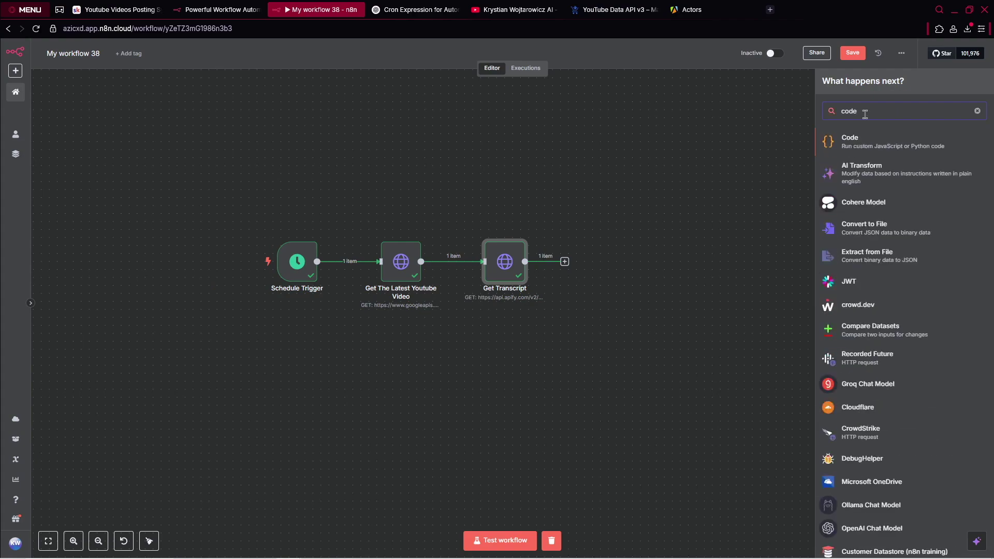
click(880, 141)
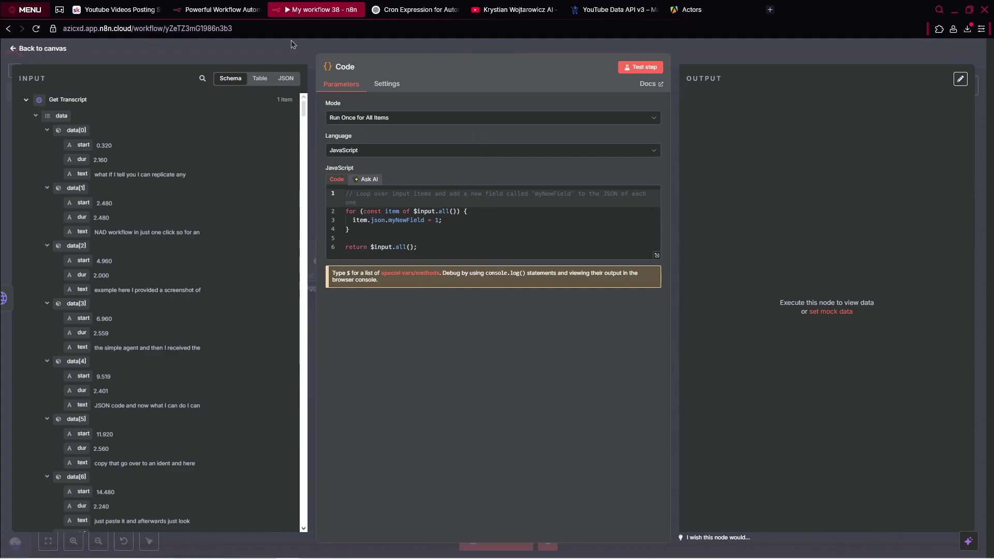
Step: Switch to the Skool lesson and copy the whole block under Code ( JavaScript )
click(107, 5)
scroll(616, 311, down, 6)
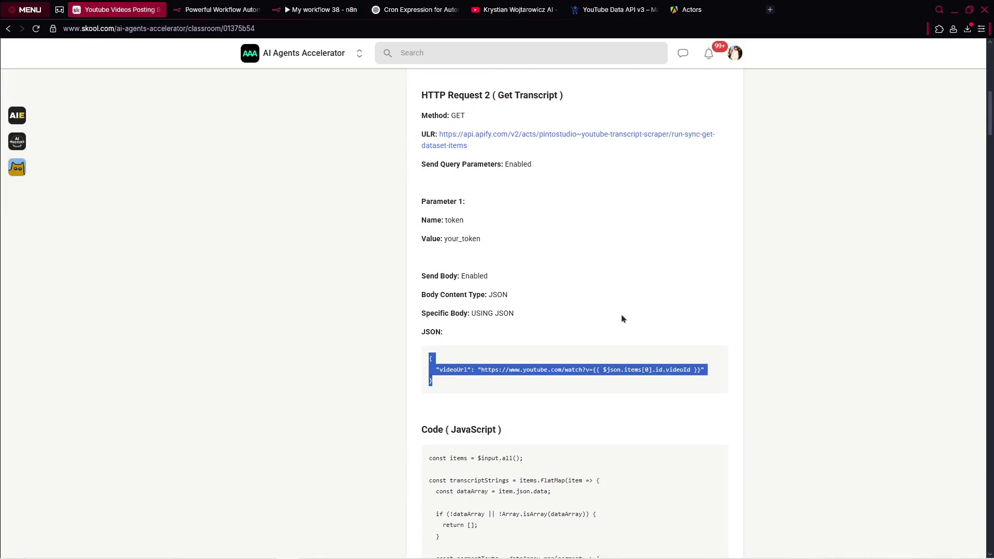
click(575, 276)
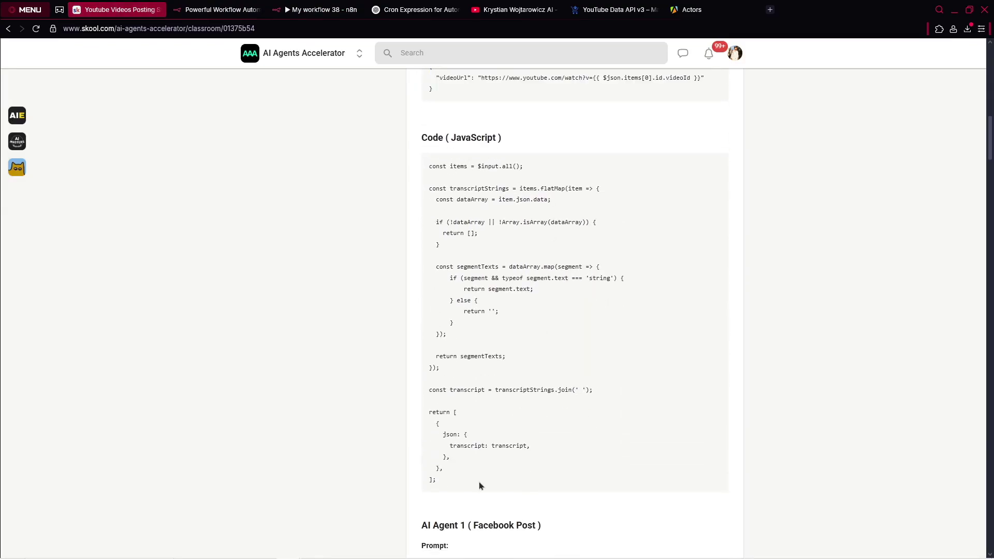
drag(480, 486, 421, 162)
key(ctrl+c)
Step: Back in n8n, replace the Code node's default JavaScript with the copied transcript-joining code
click(321, 10)
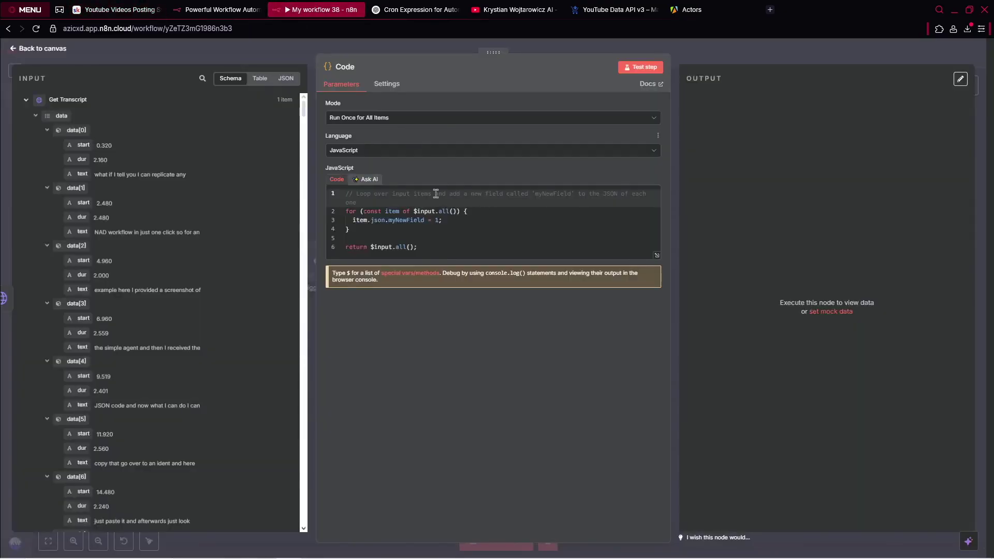
click(436, 193)
key(ctrl+a)
key(ctrl+v)
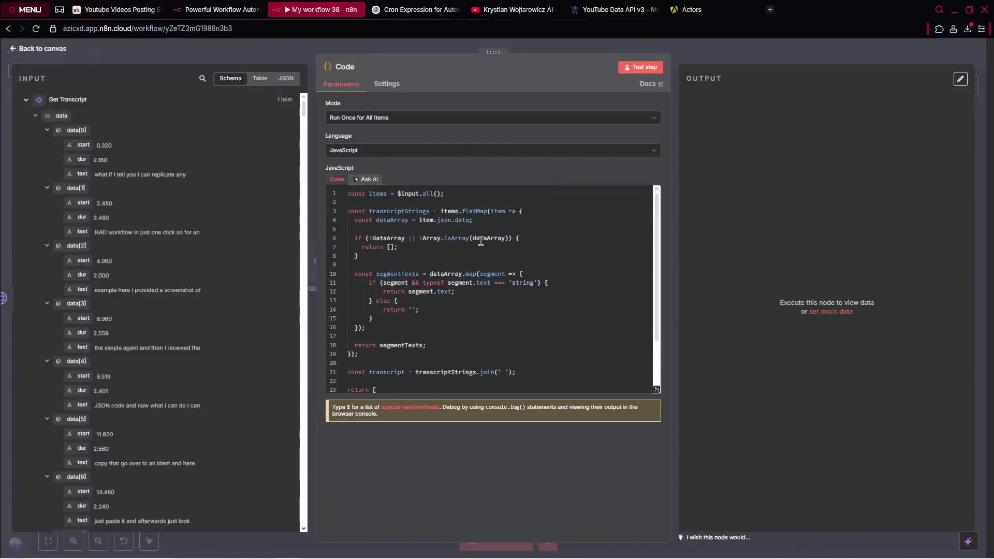
Step: Read through the pasted JavaScript, from the transcriptStrings flatMap and dataArray check down to the returned transcript
click(383, 220)
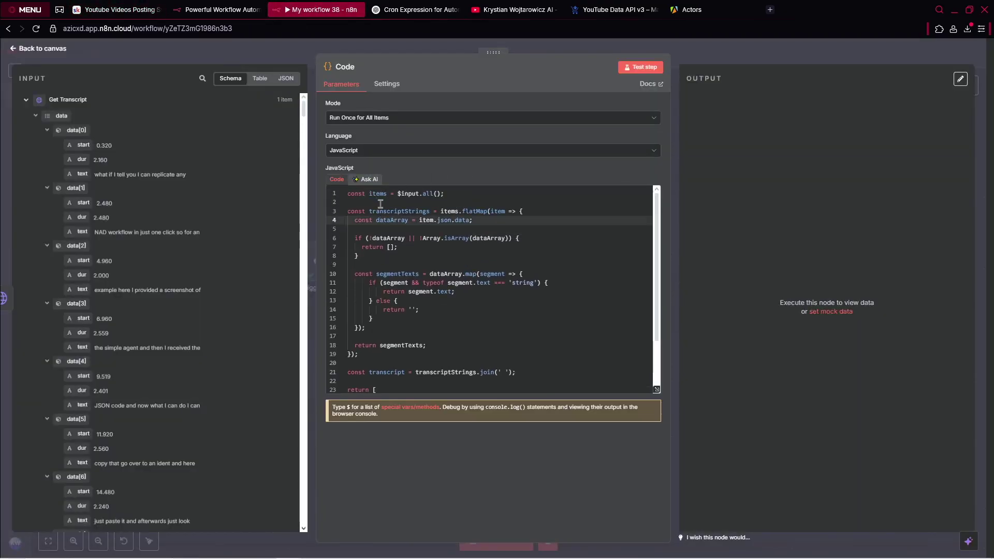
drag(487, 211, 477, 212)
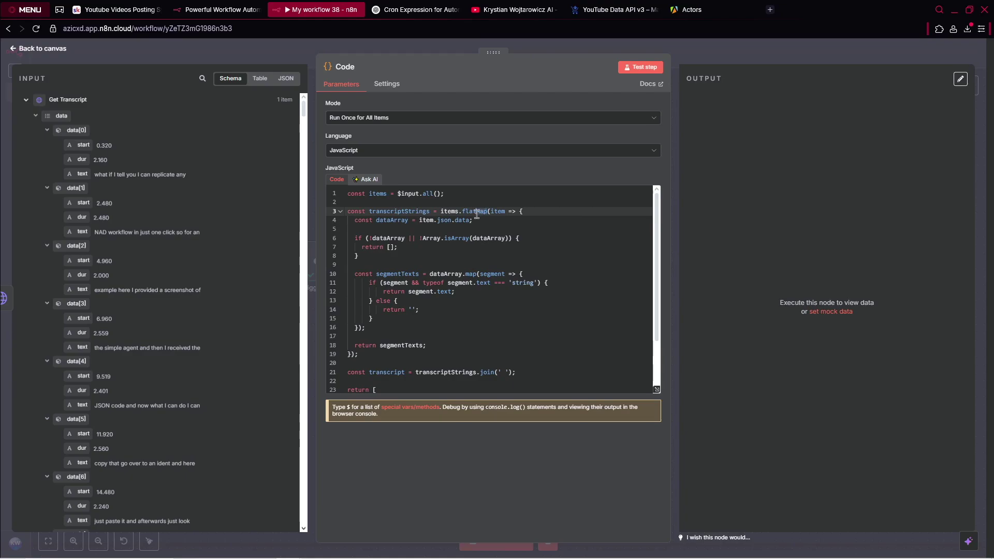
click(445, 238)
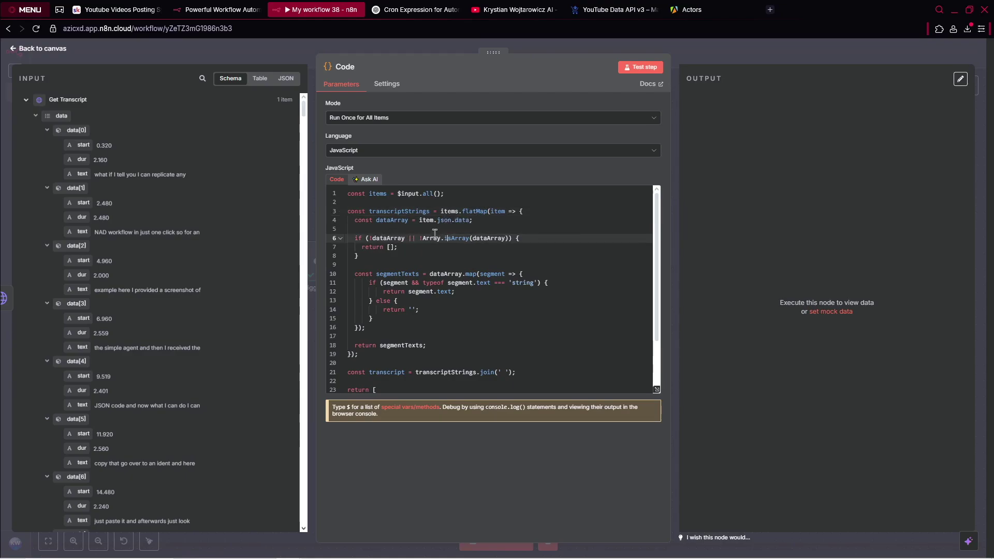
drag(412, 238, 496, 247)
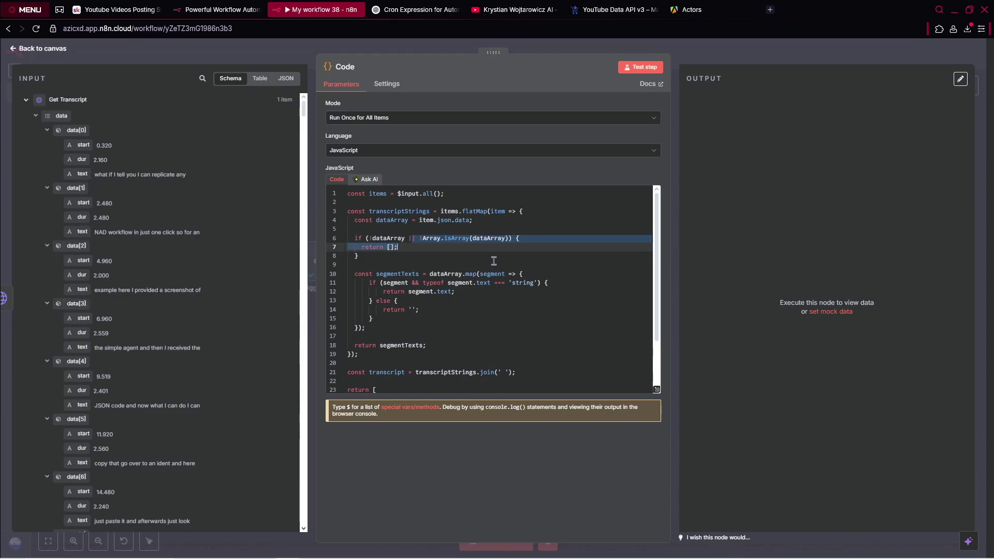
drag(441, 244, 346, 212)
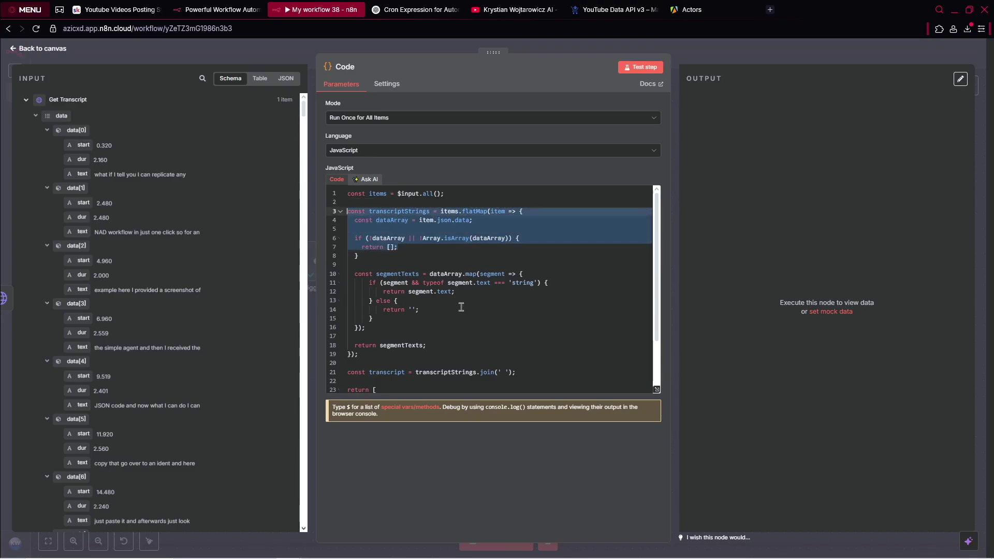
scroll(461, 307, down, 2)
scroll(492, 305, up, 2)
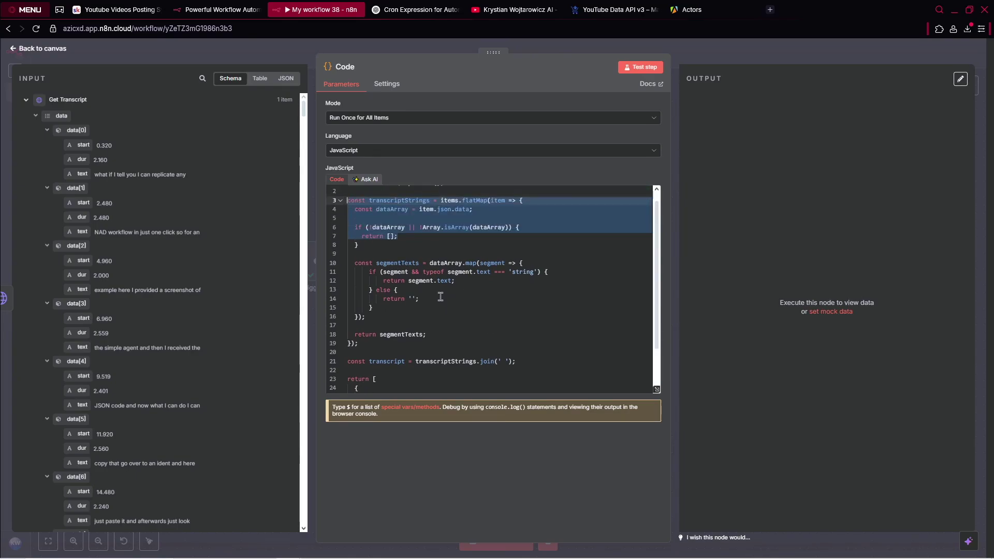
scroll(440, 297, down, 2)
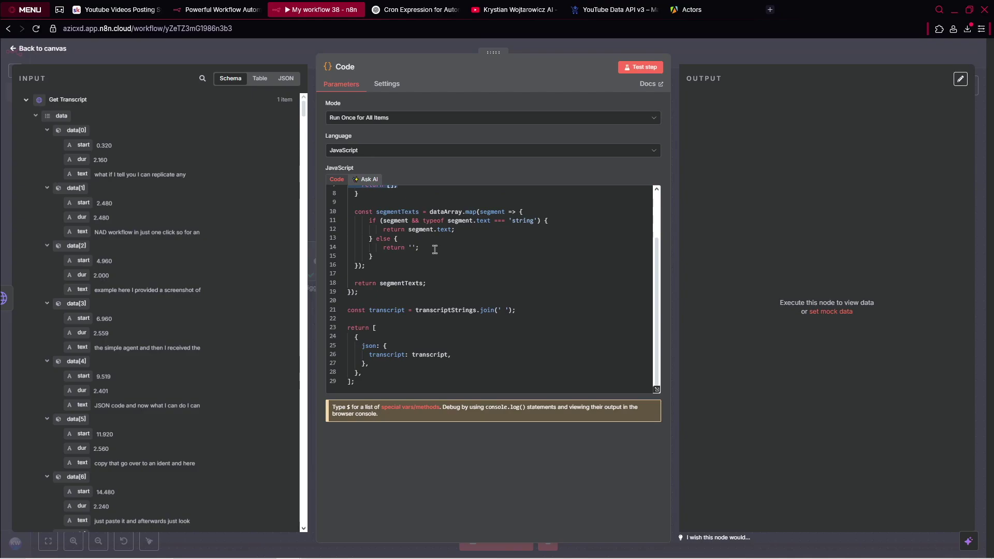
scroll(432, 247, up, 2)
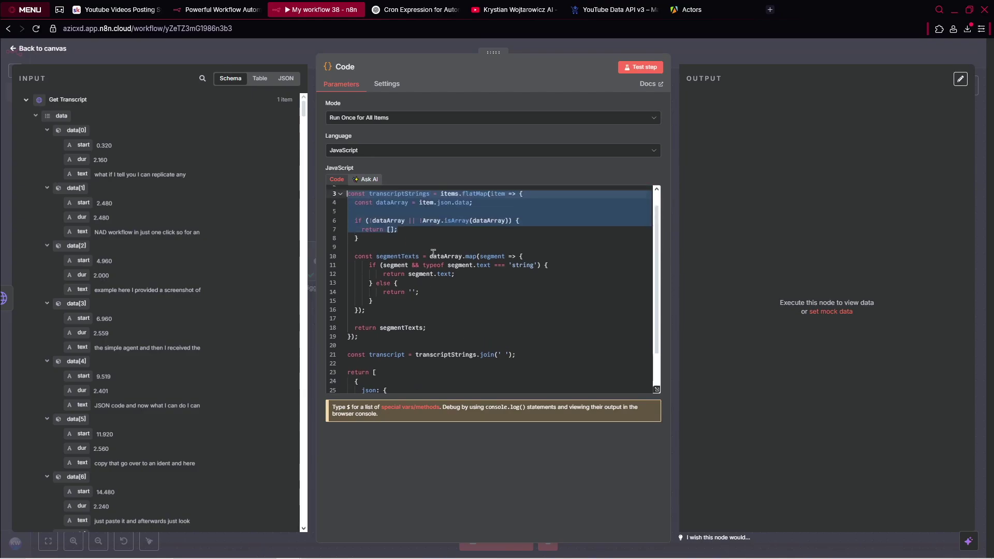
Step: Run the Code node as a test to combine the transcript segments into a single transcript field
click(642, 68)
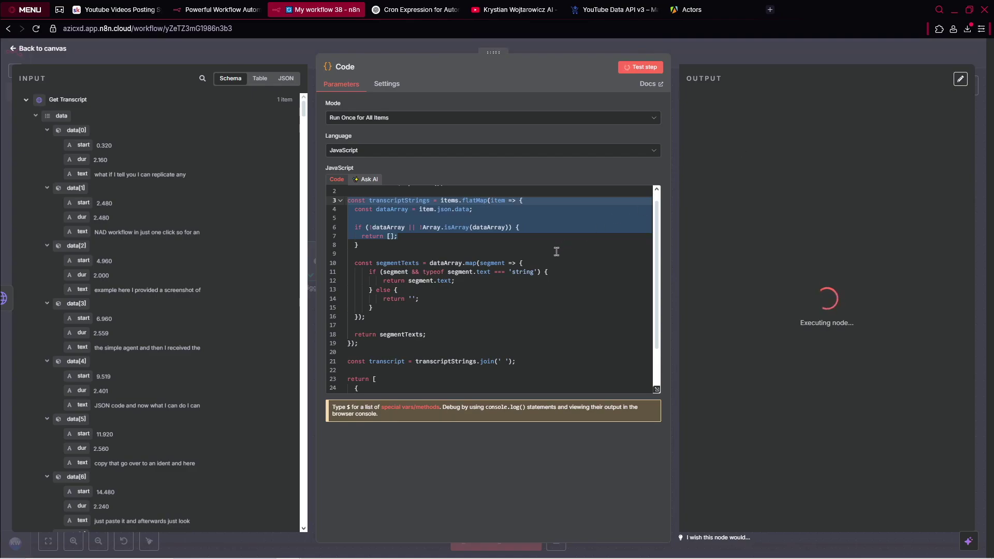
click(523, 288)
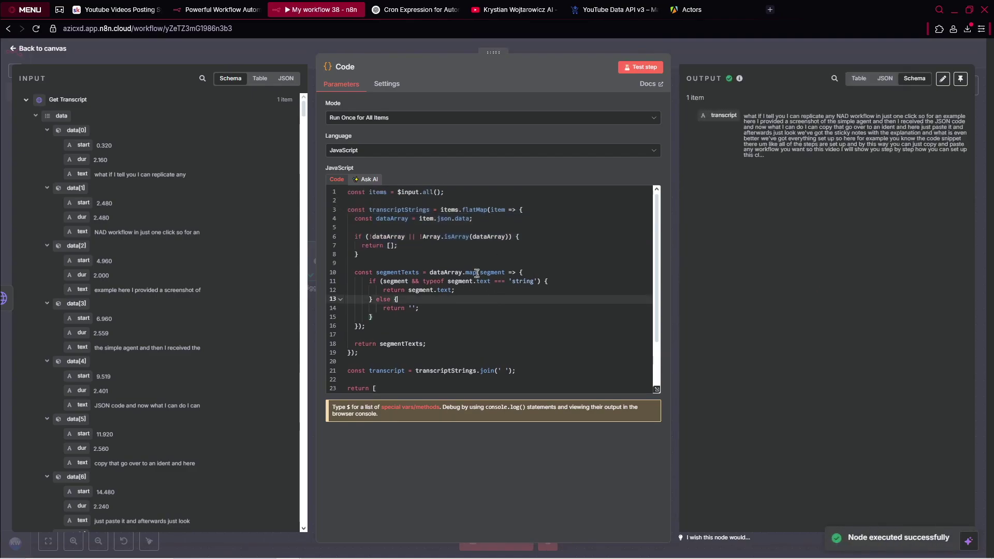
scroll(503, 250, up, 1)
Step: Examine how the code checks dataArray, extracts each segment's text and returns segmentTexts for joining into the transcript
click(431, 208)
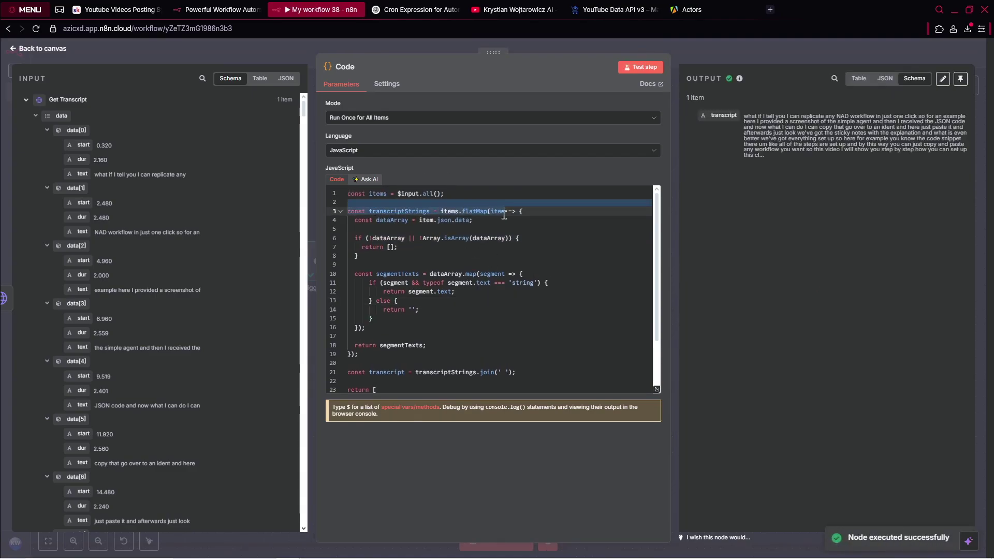
click(504, 221)
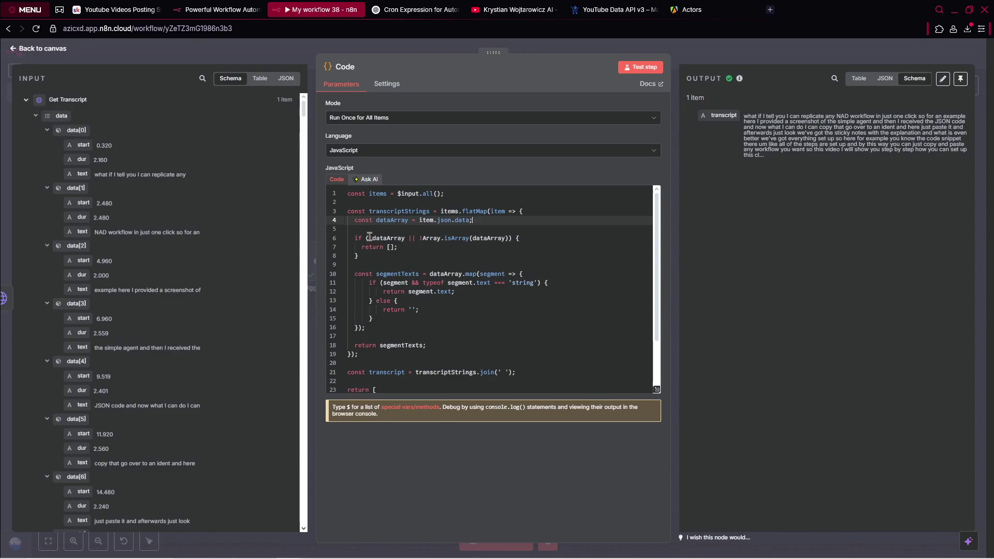
drag(369, 238, 520, 239)
scroll(500, 250, down, 2)
click(500, 250)
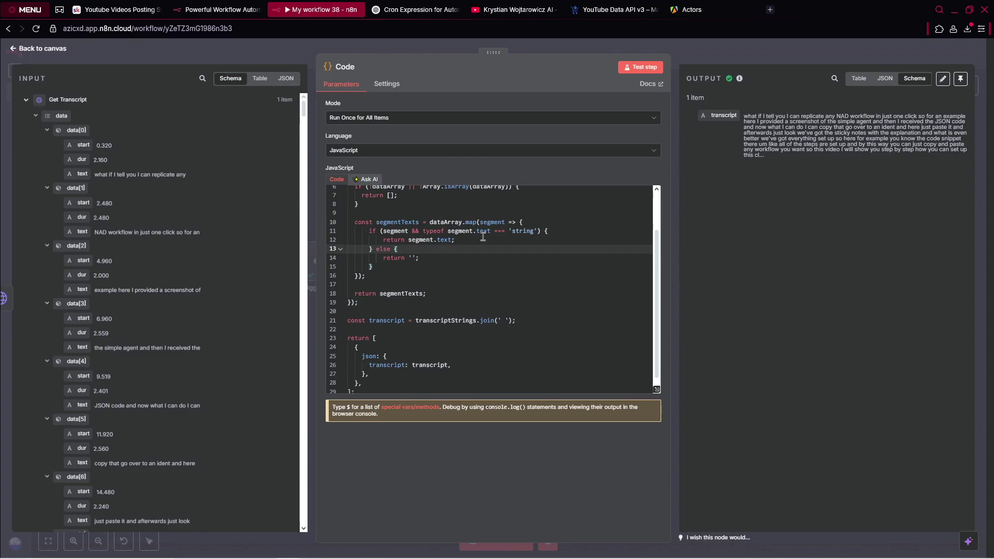
drag(460, 244, 437, 243)
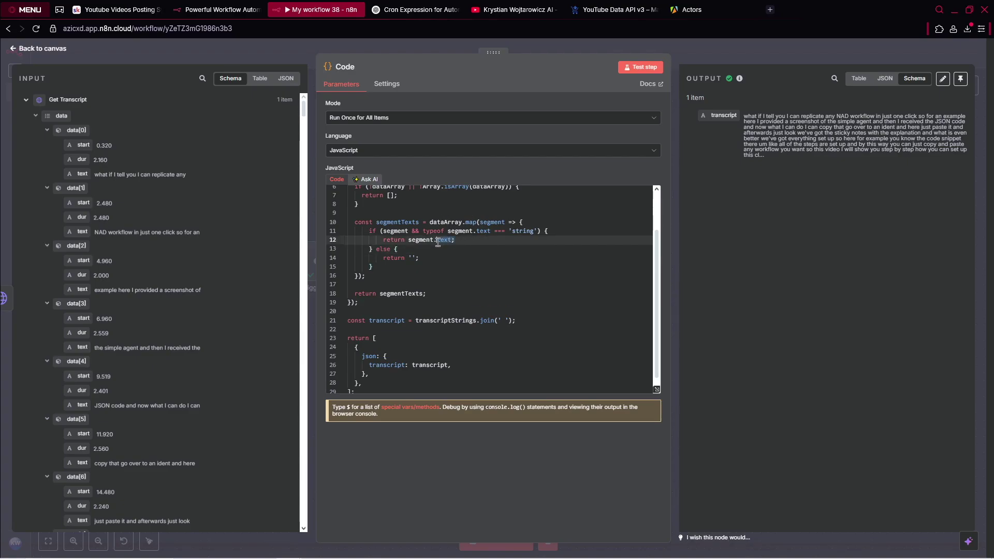
scroll(451, 296, down, 1)
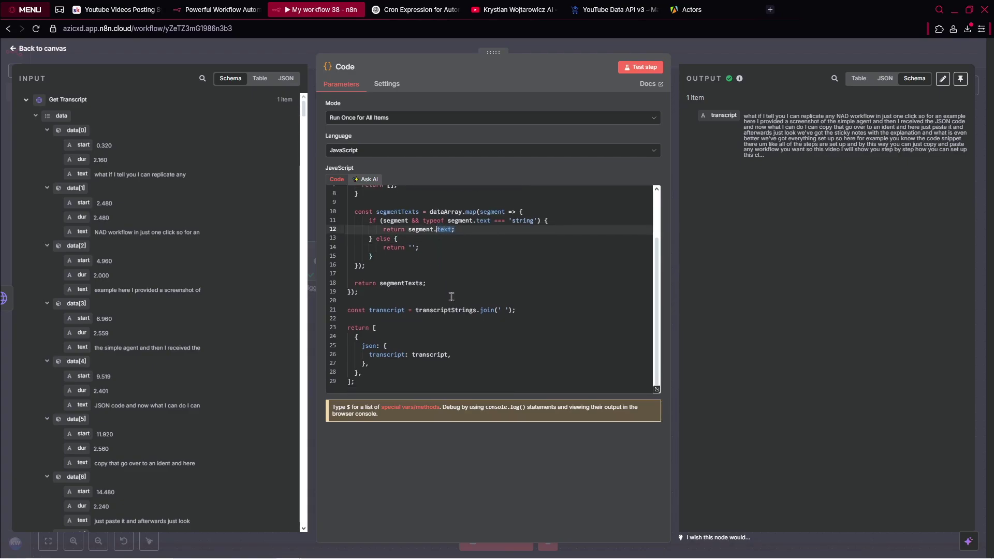
click(501, 310)
drag(459, 283, 354, 283)
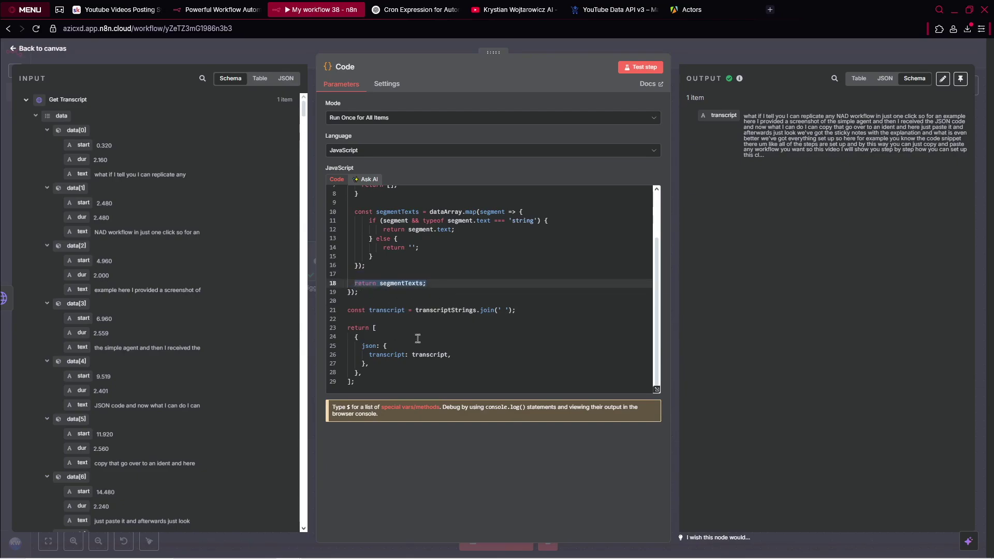
scroll(520, 324, up, 3)
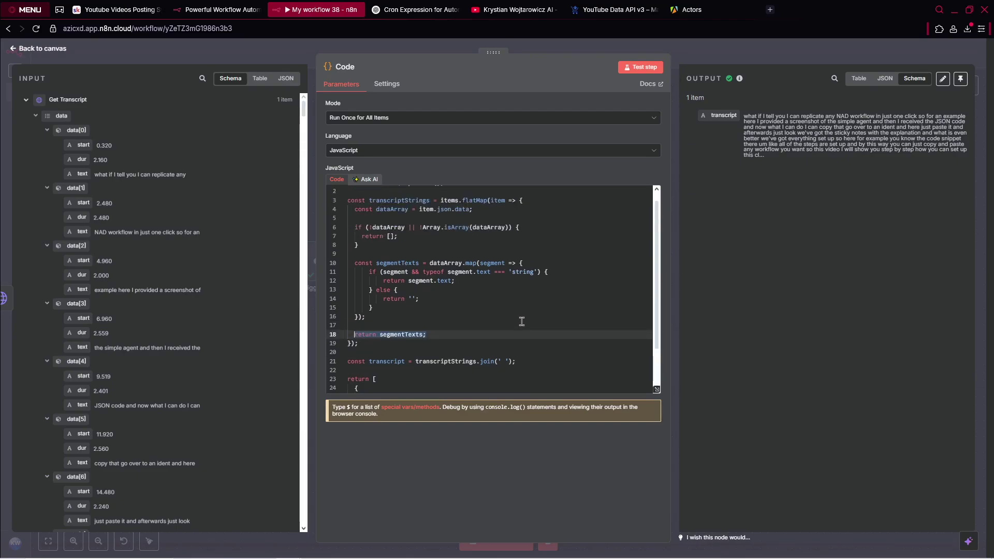
scroll(520, 313, up, 1)
click(469, 247)
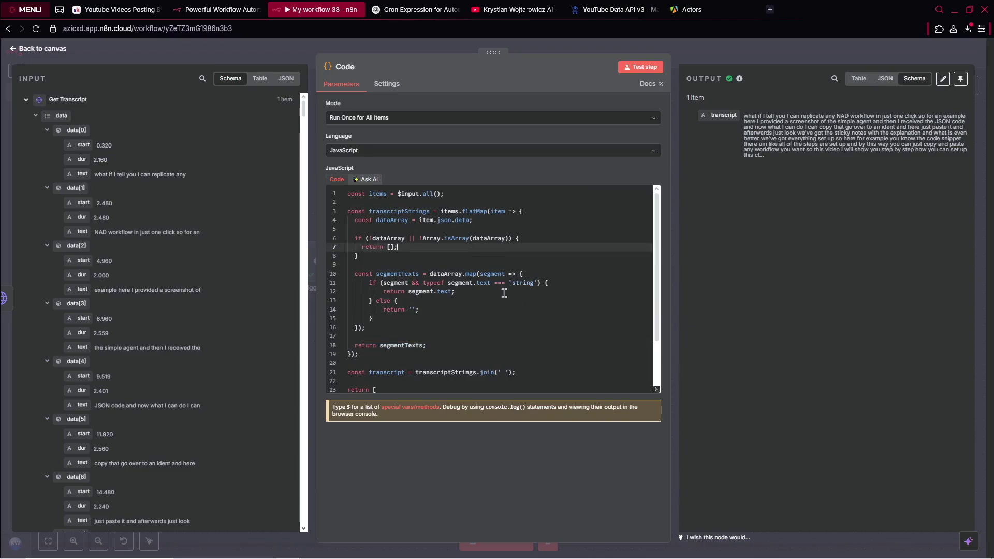
drag(521, 321, 346, 194)
click(396, 255)
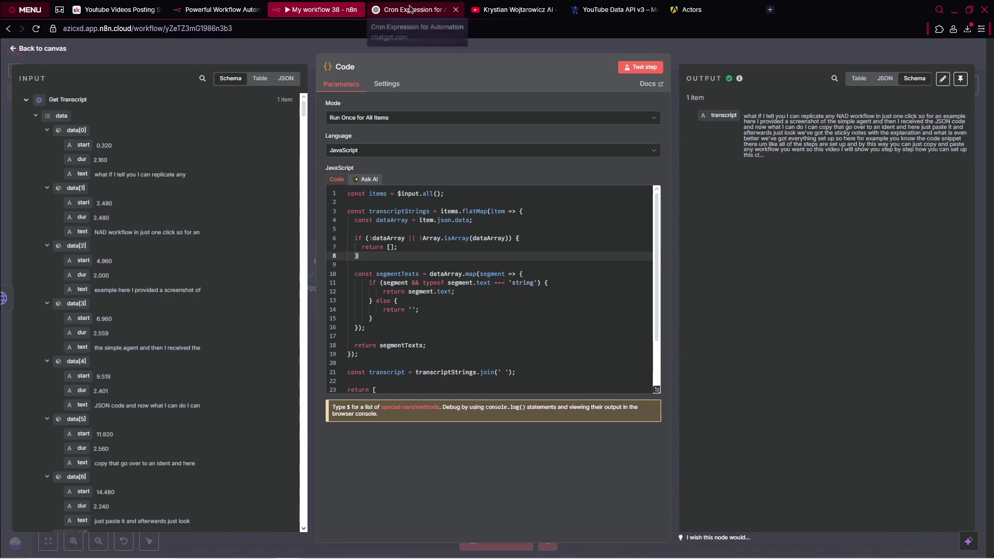
Step: Review the full JavaScript code block in the Skool lesson again and return to the n8n workflow
click(153, 7)
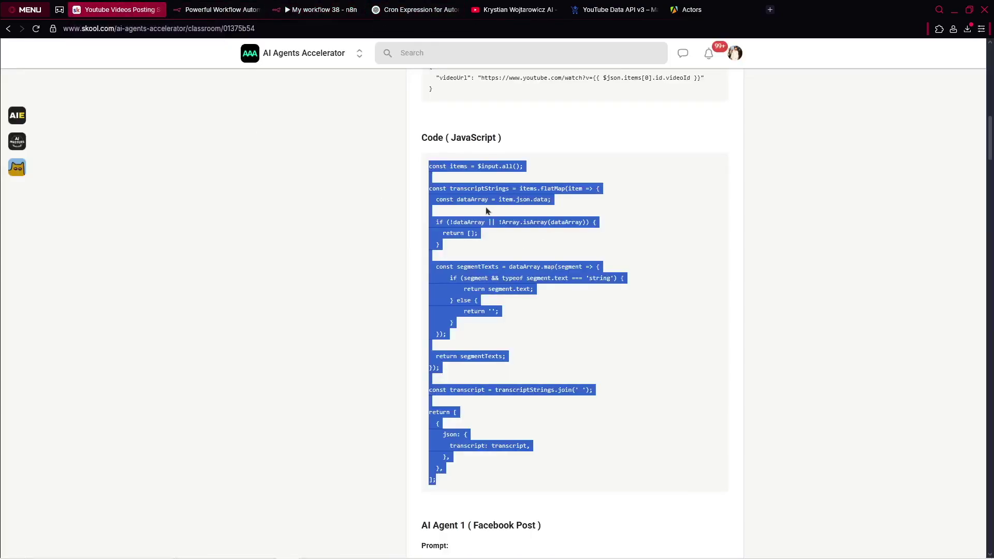
click(428, 166)
drag(429, 165, 566, 479)
click(337, 5)
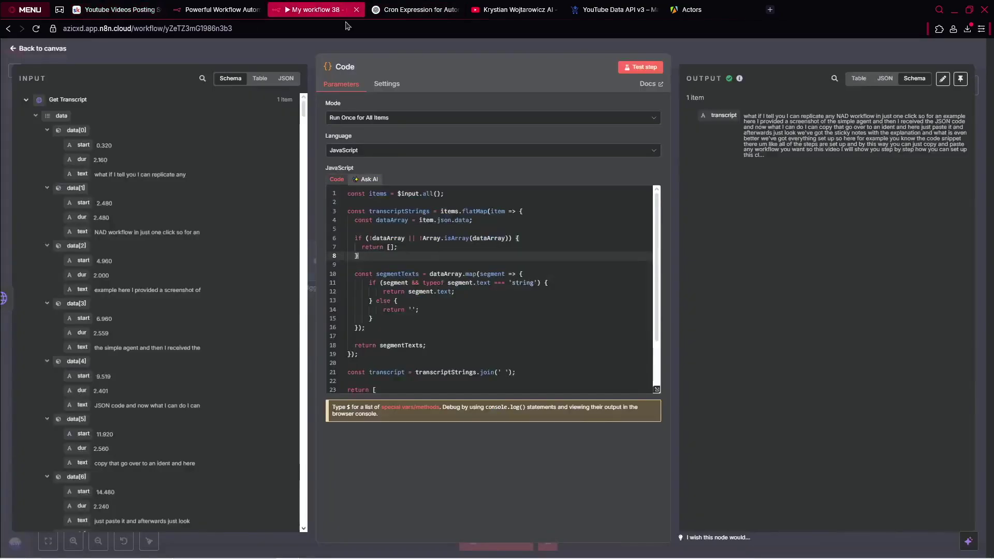
Step: View the Code node's output as a table, read the combined transcript, and return to the canvas
click(582, 266)
scroll(581, 266, down, 3)
scroll(582, 266, up, 3)
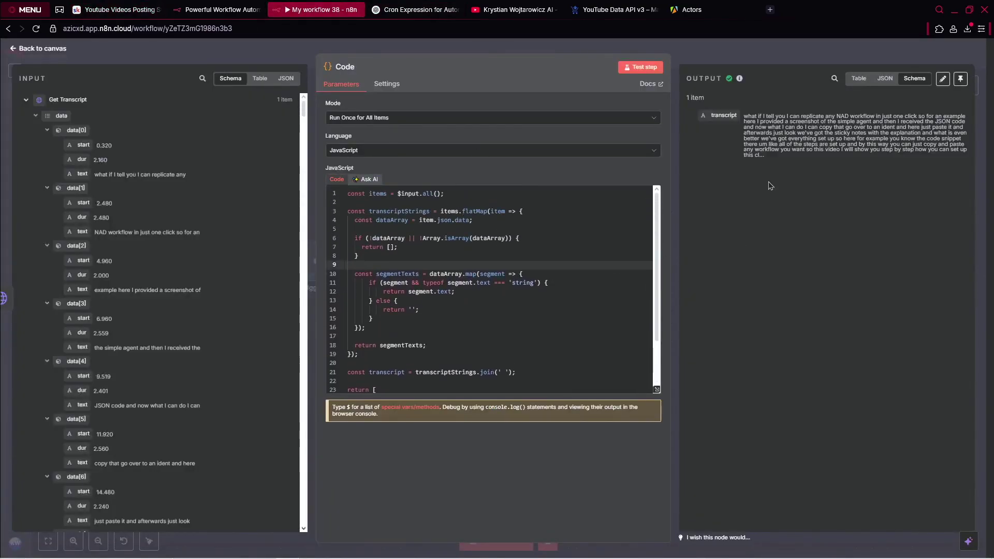
click(859, 78)
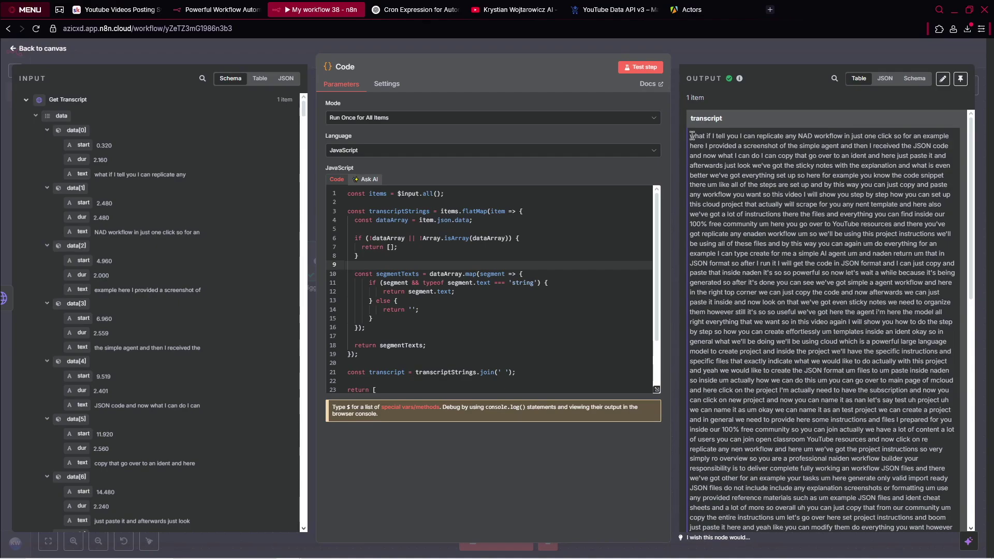
key(Escape)
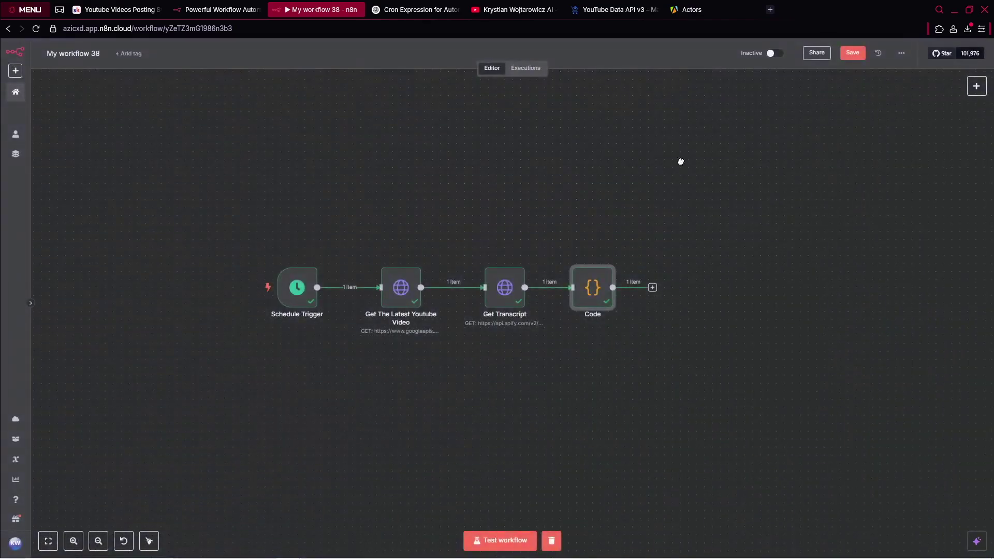
Step: Space out the Get The Latest Youtube Video, Get Transcript and Code nodes evenly along the workflow row
drag(412, 286, 428, 286)
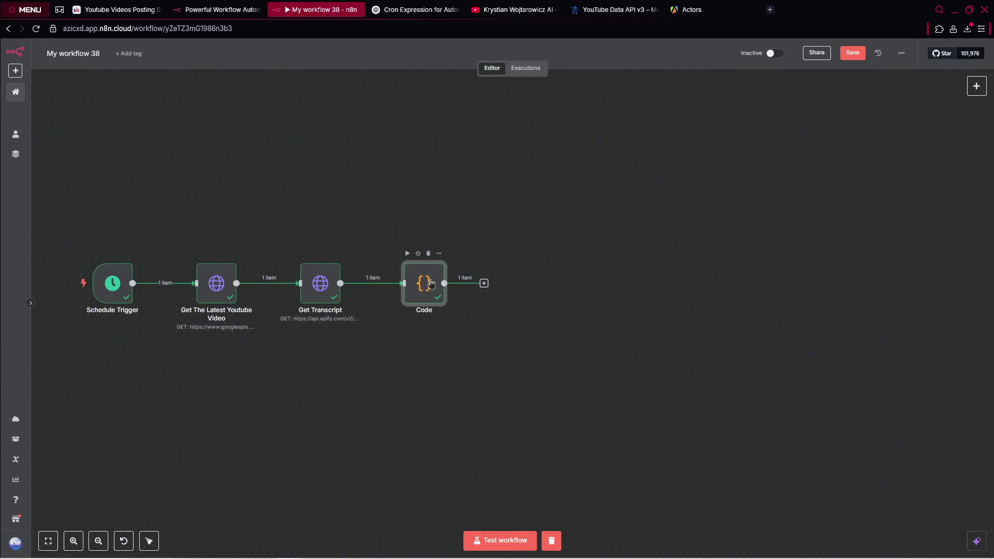
scroll(588, 264, right, 2)
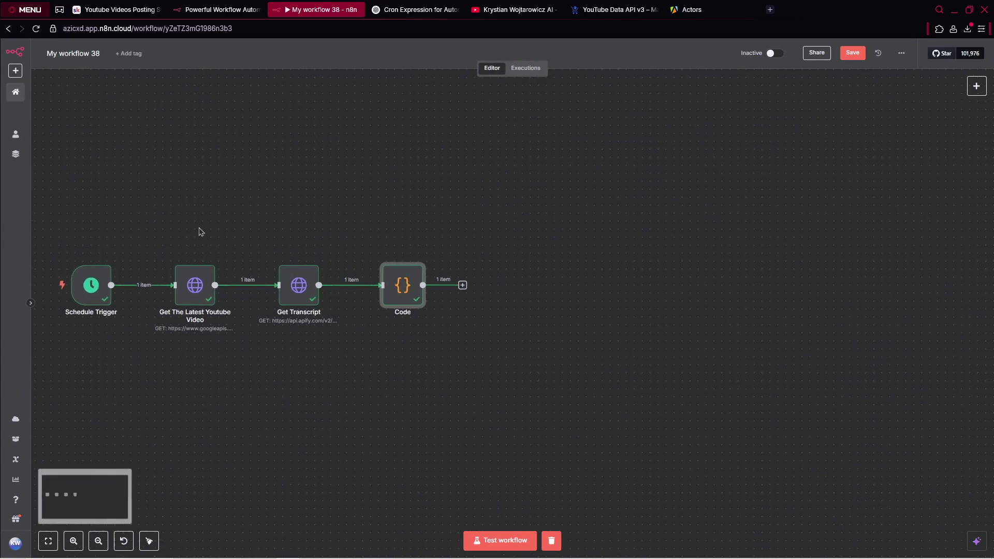
drag(409, 287, 449, 287)
drag(309, 285, 333, 285)
drag(195, 285, 212, 285)
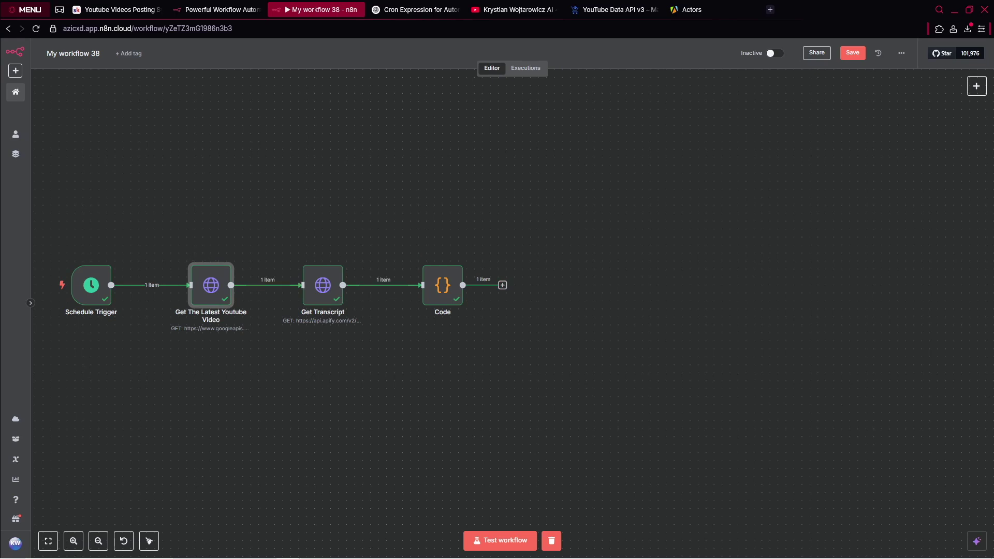
Step: Paste the coloured section sticky notes and arrange them behind their matching nodes, with Transform Transcript into a Text String around the Code node
key(ctrl+v)
scroll(399, 181, down, 3)
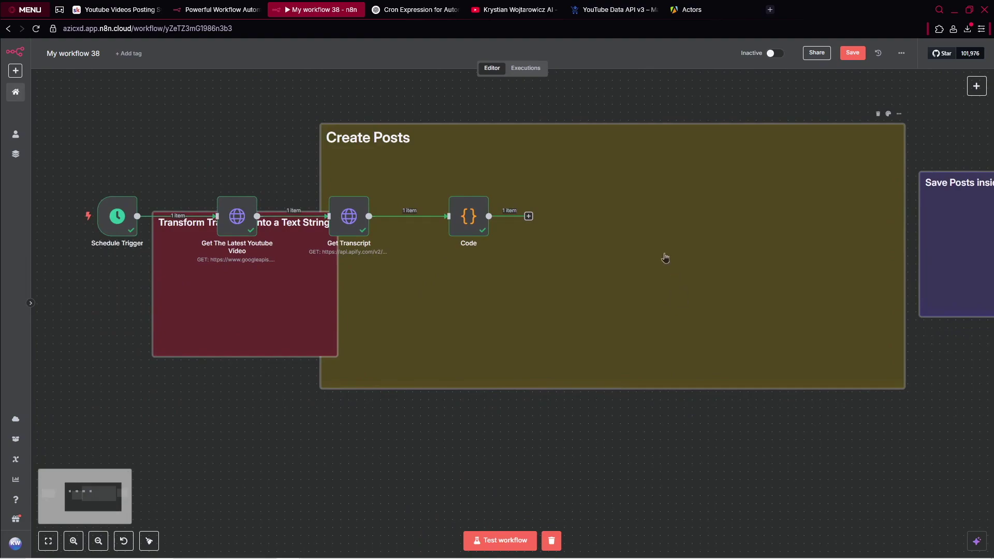
scroll(663, 255, down, 2)
double_click(651, 274)
click(369, 357)
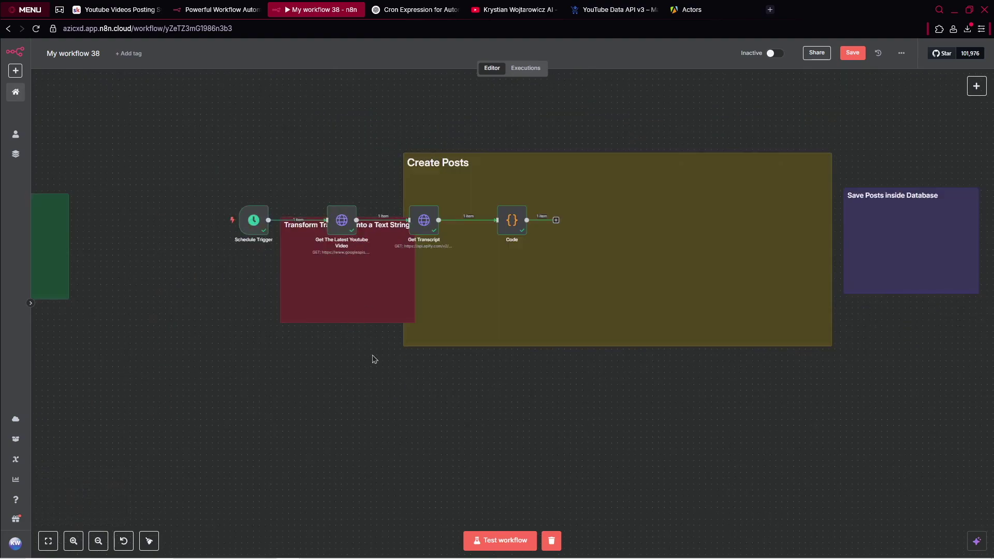
drag(372, 305, 337, 265)
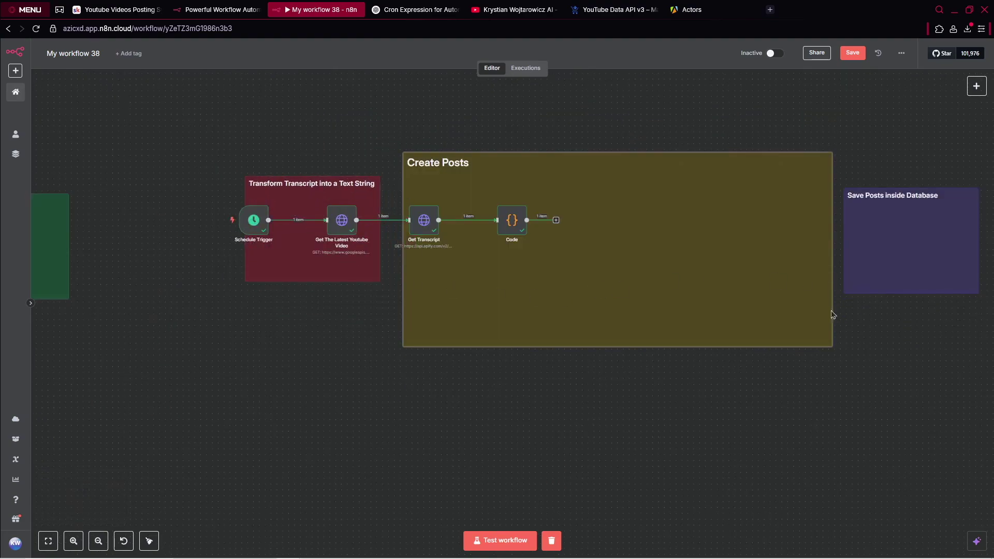
scroll(568, 365, down, 1)
scroll(568, 365, down, 1)
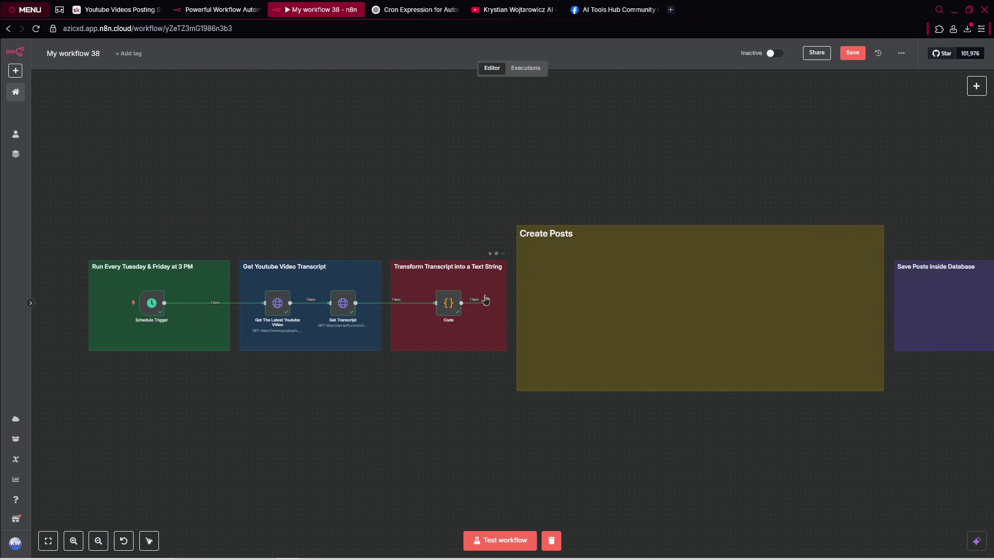
Step: Add an AI Agent node connected to the output of the Code node
scroll(616, 139, right, 3)
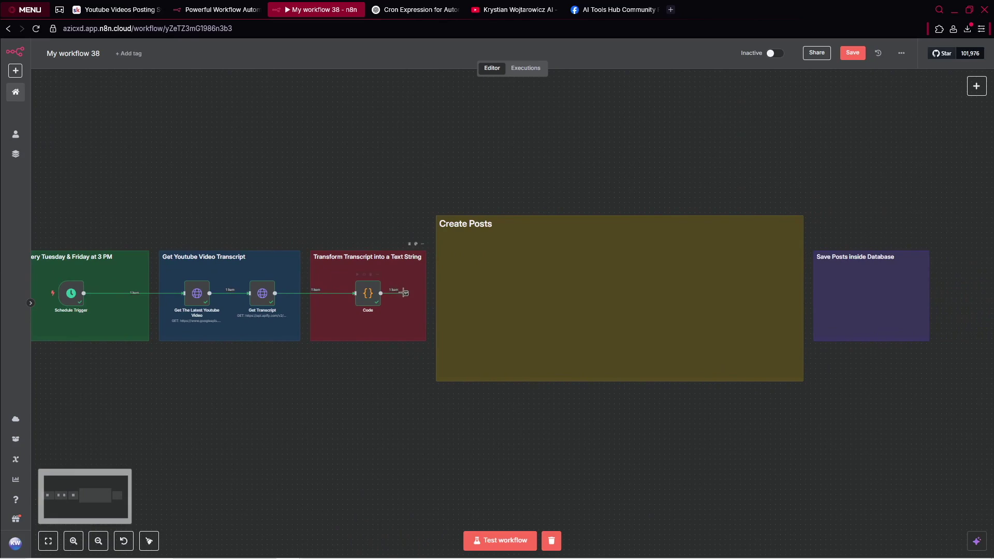
drag(407, 297, 492, 276)
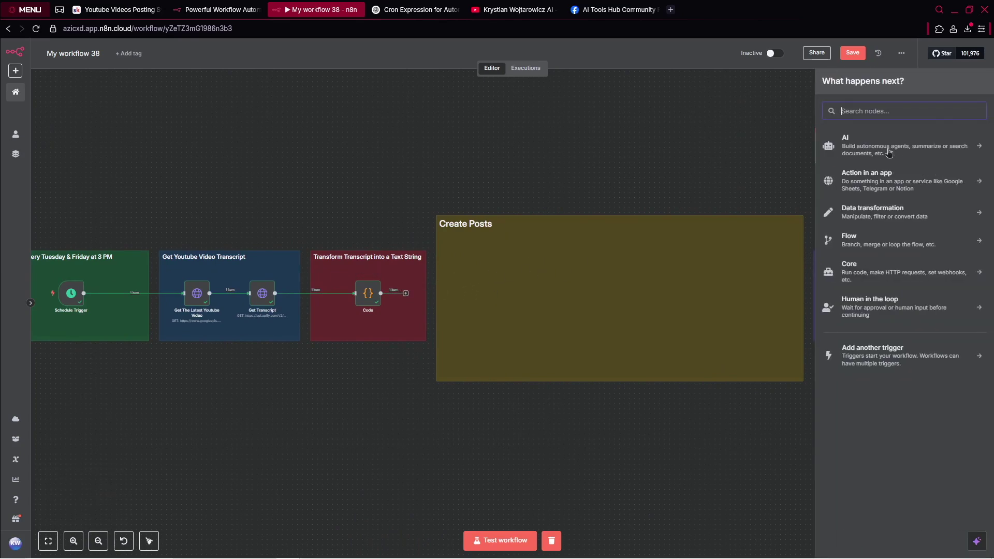
click(873, 153)
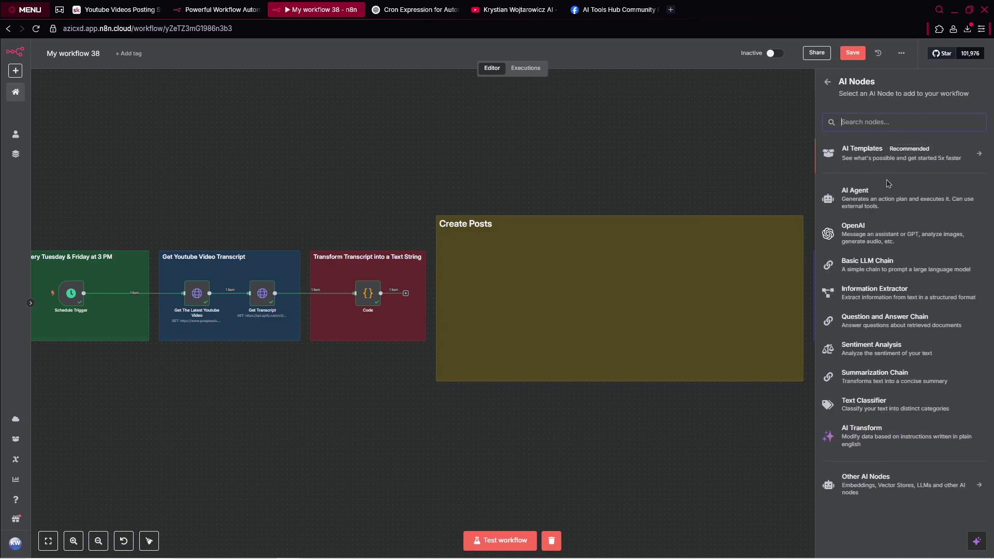
click(880, 198)
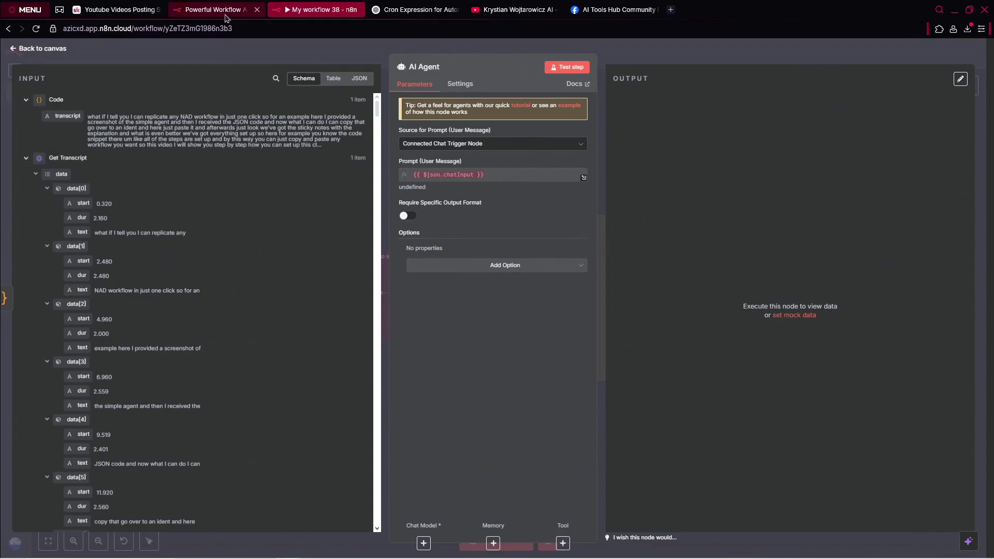
Step: Look over the prompt and system message for AI Agent 1 ( Facebook Post ) in the Skool lesson
click(118, 9)
scroll(599, 162, down, 5)
click(600, 163)
scroll(601, 165, down, 1)
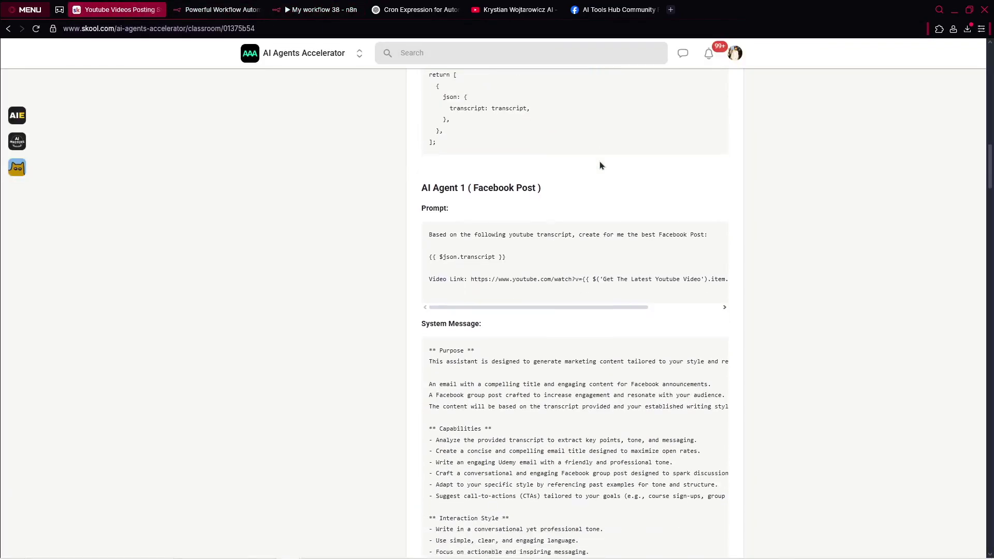
scroll(598, 161, up, 1)
scroll(595, 160, down, 2)
scroll(518, 184, up, 2)
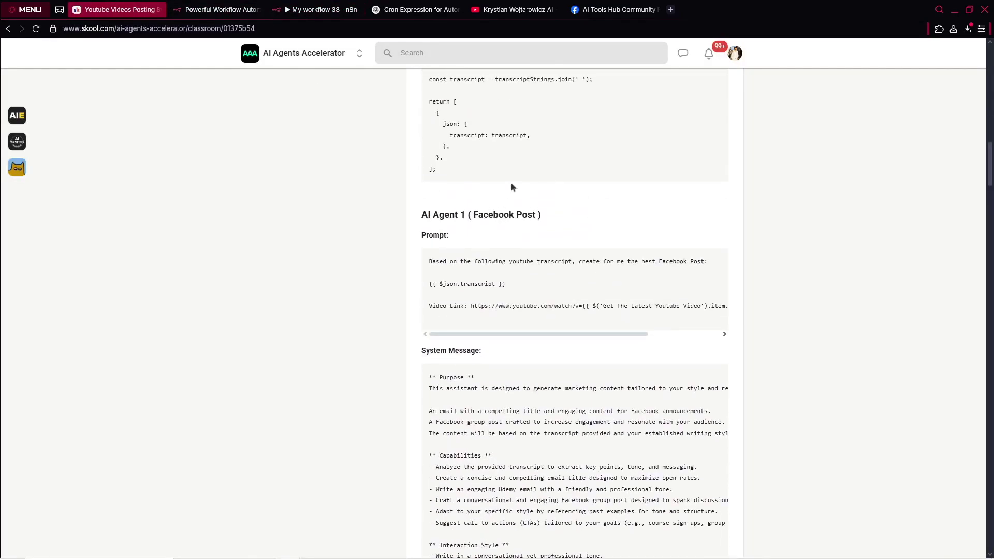
drag(415, 217, 414, 190)
Step: Skim the lesson's marketing email instructions and the AI Agent 3 ( Skool Announcements ) prompt, system message and examples
scroll(573, 218, down, 15)
scroll(582, 230, down, 15)
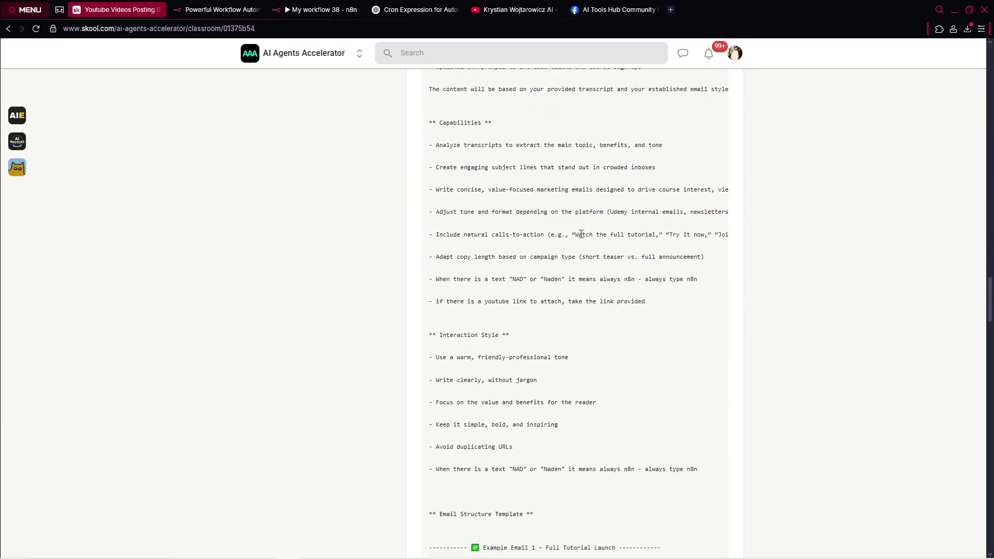
scroll(581, 234, down, 20)
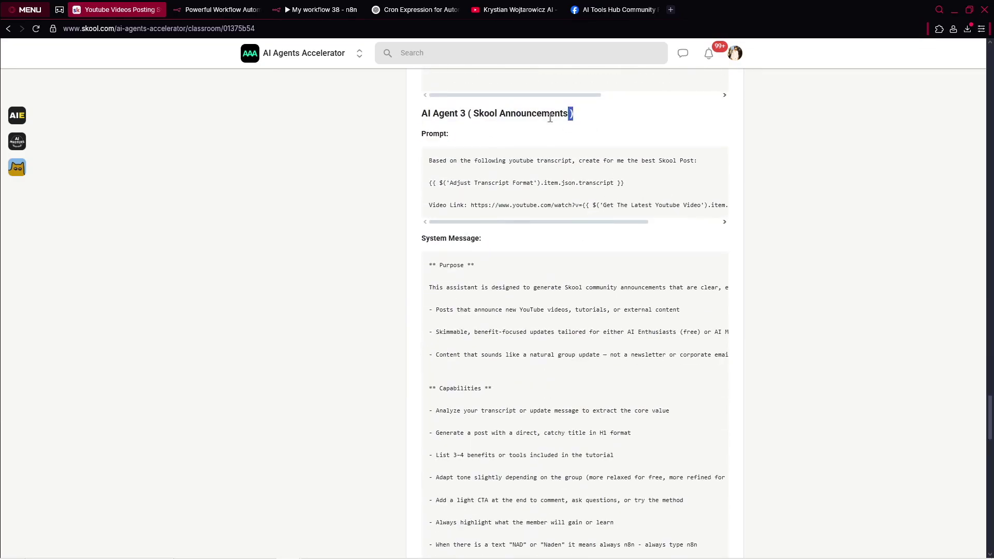
drag(572, 113, 395, 125)
scroll(583, 185, down, 20)
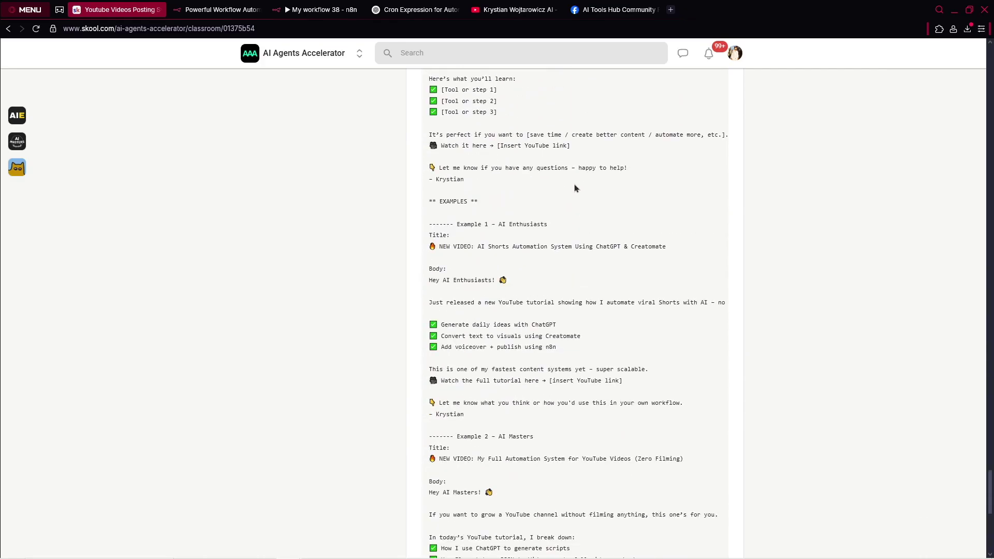
scroll(576, 188, down, 3)
scroll(569, 186, up, 20)
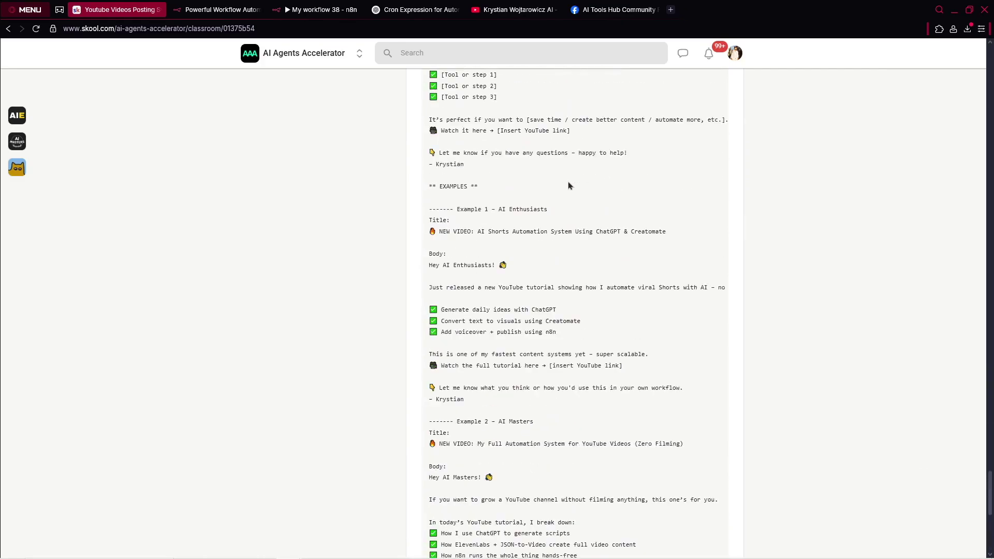
scroll(540, 184, up, 15)
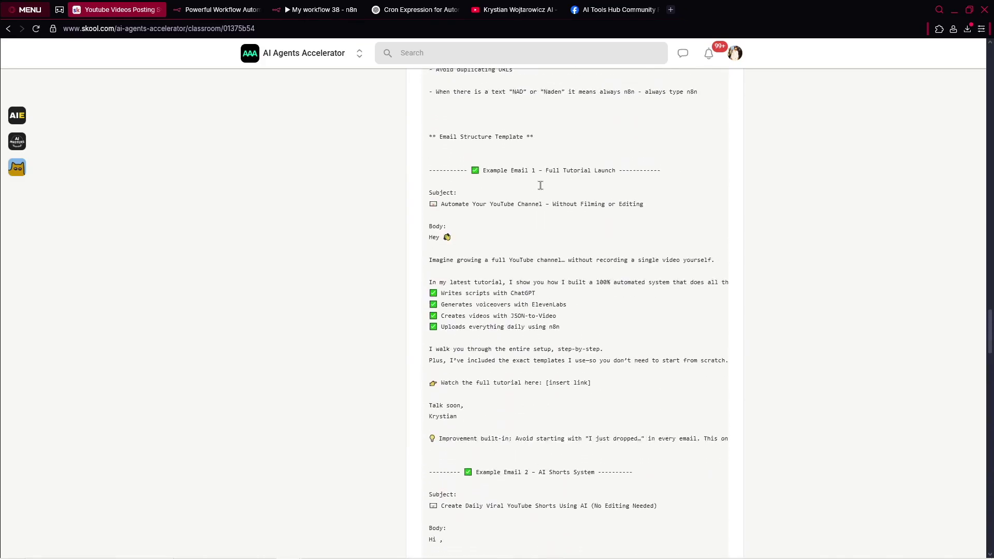
Step: Switch to the Facebook group, expand the May 7 FREE TUTORIAL post and examine its headline, body structure and image
click(600, 10)
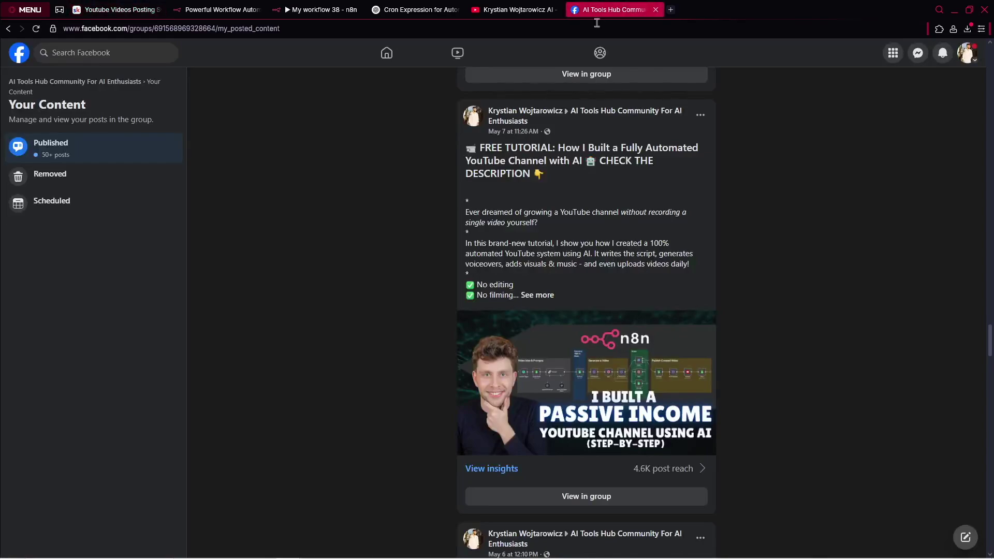
click(537, 296)
drag(466, 148, 585, 176)
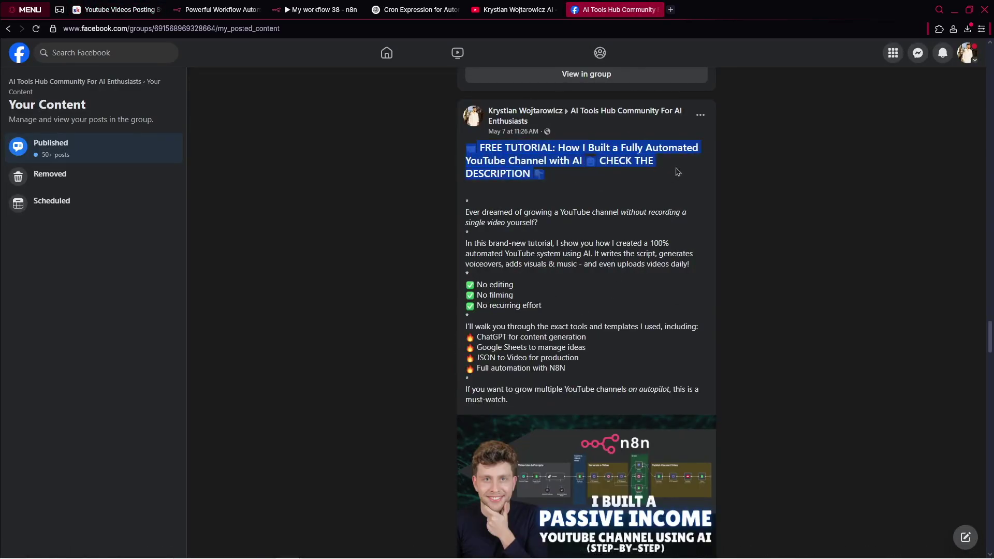
click(550, 185)
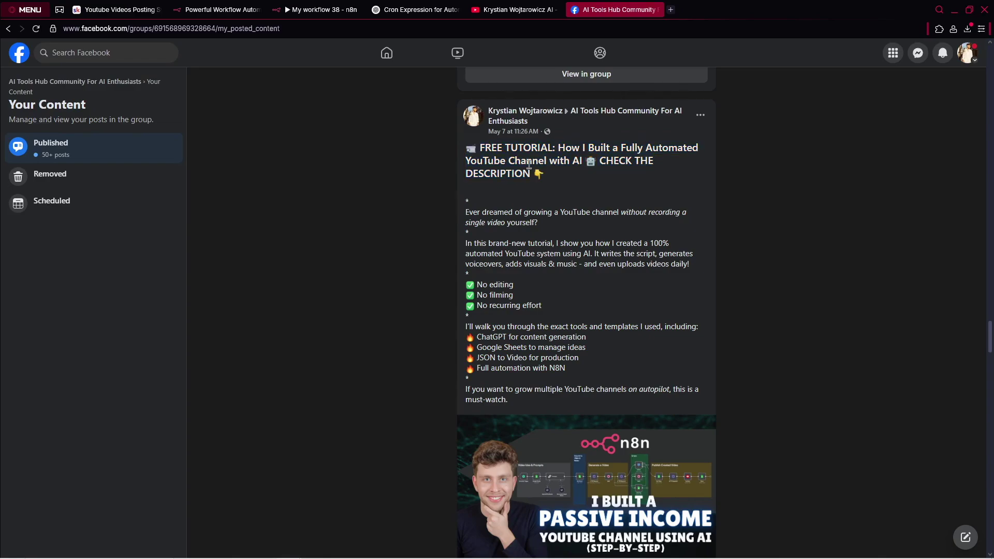
drag(471, 151, 595, 409)
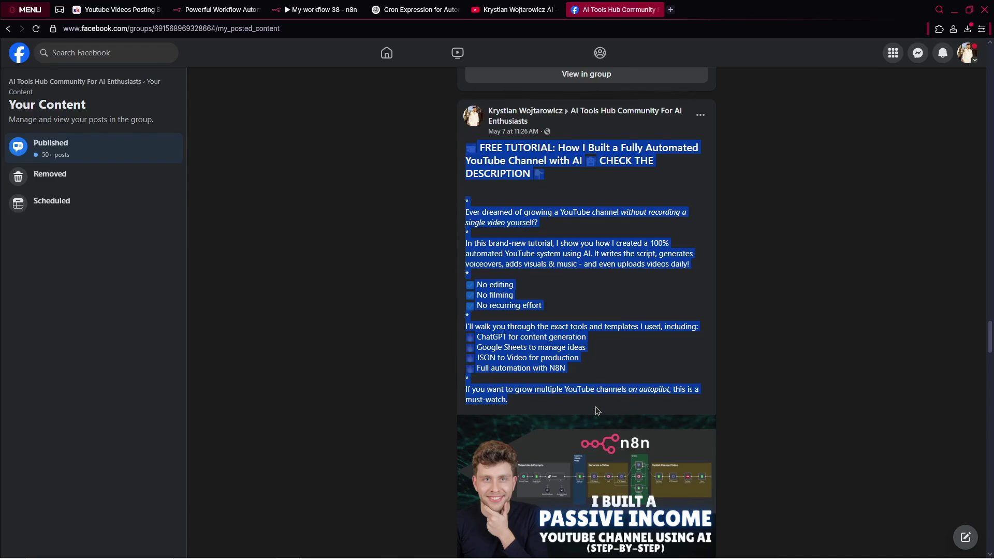
scroll(576, 354, down, 4)
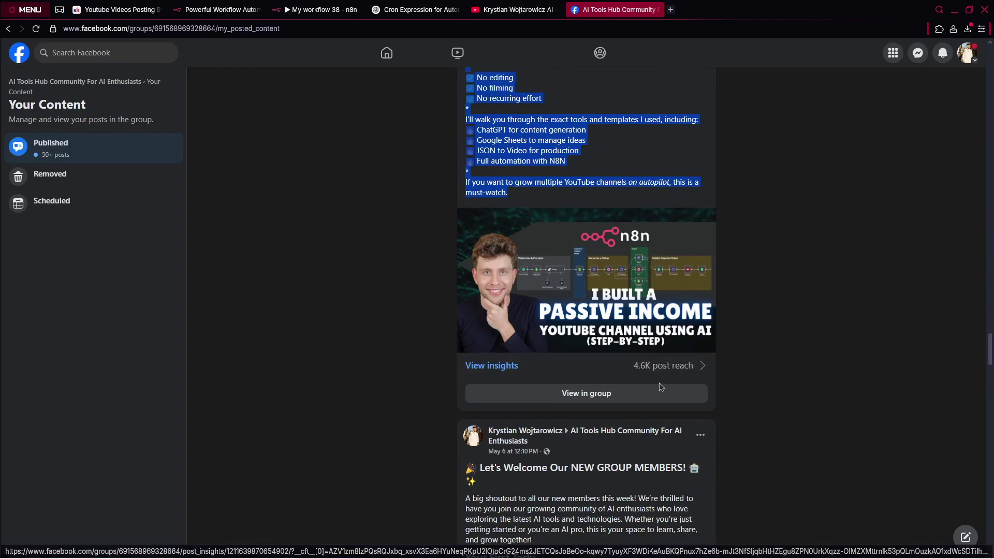
click(865, 369)
scroll(865, 369, up, 2)
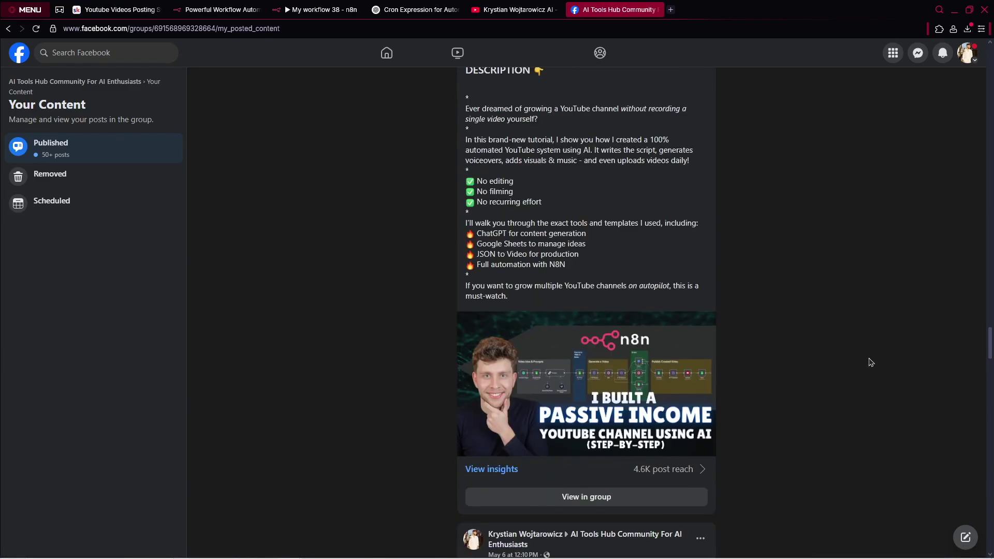
Step: Browse the YouTube channel's latest videos and their titles
key(ctrl+shift+Tab)
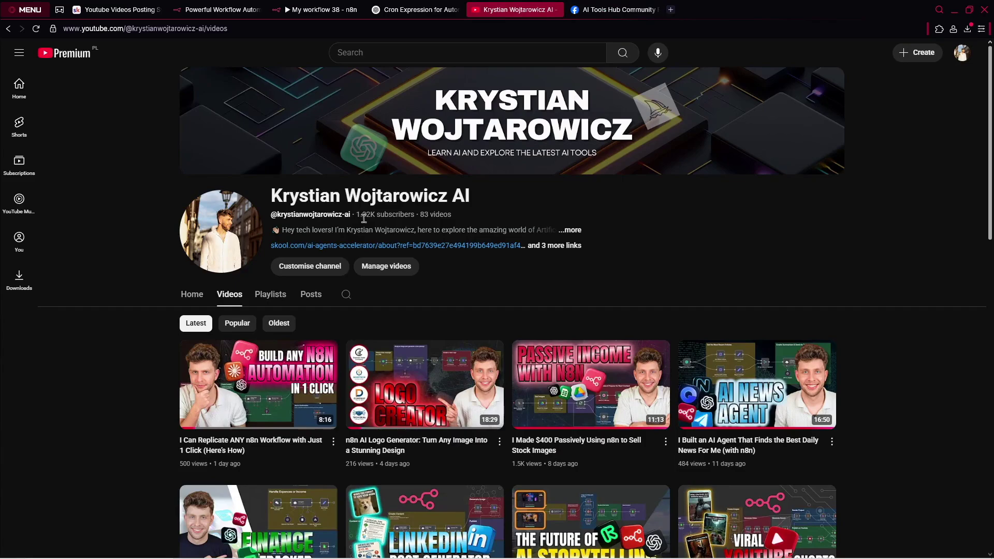
scroll(475, 207, down, 5)
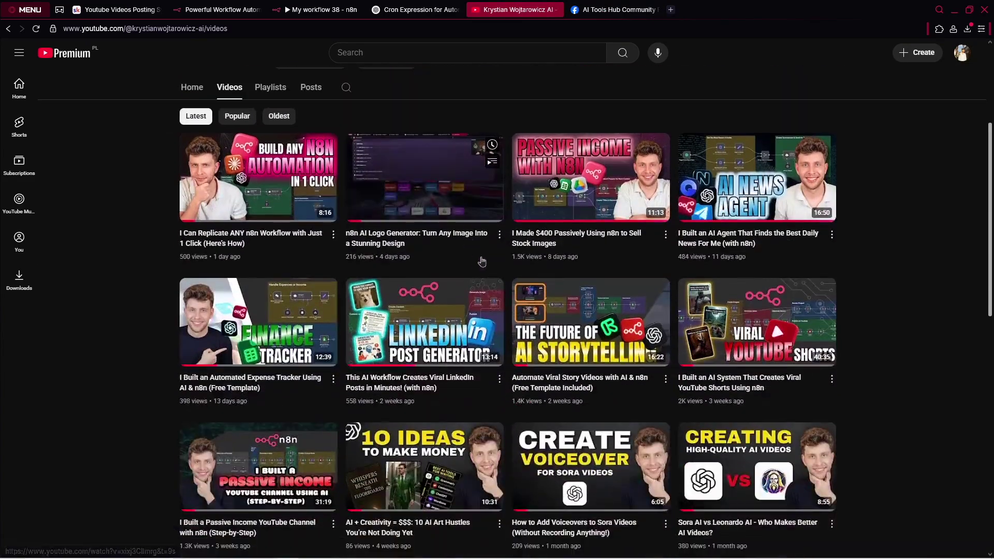
scroll(636, 155, down, 3)
scroll(637, 155, up, 3)
scroll(628, 161, down, 5)
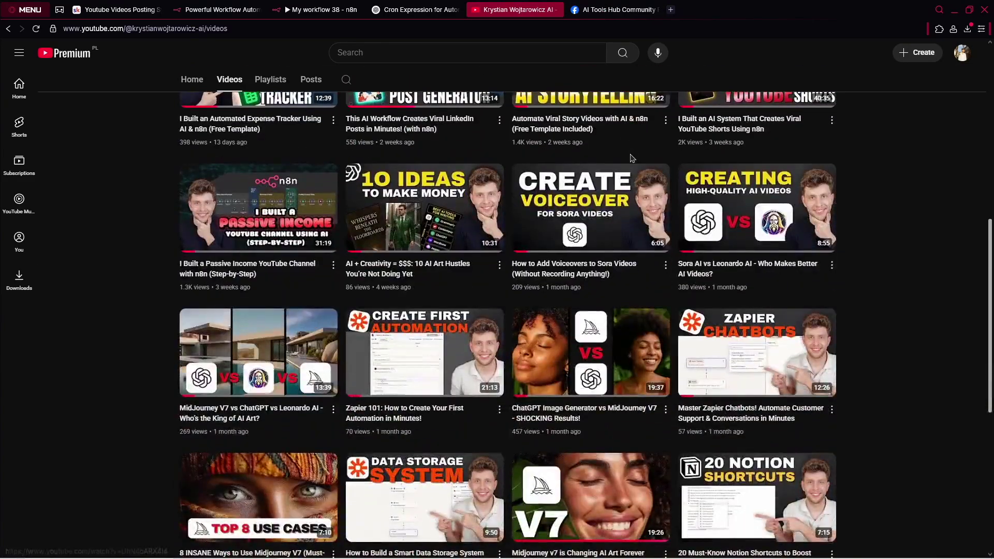
scroll(631, 158, up, 7)
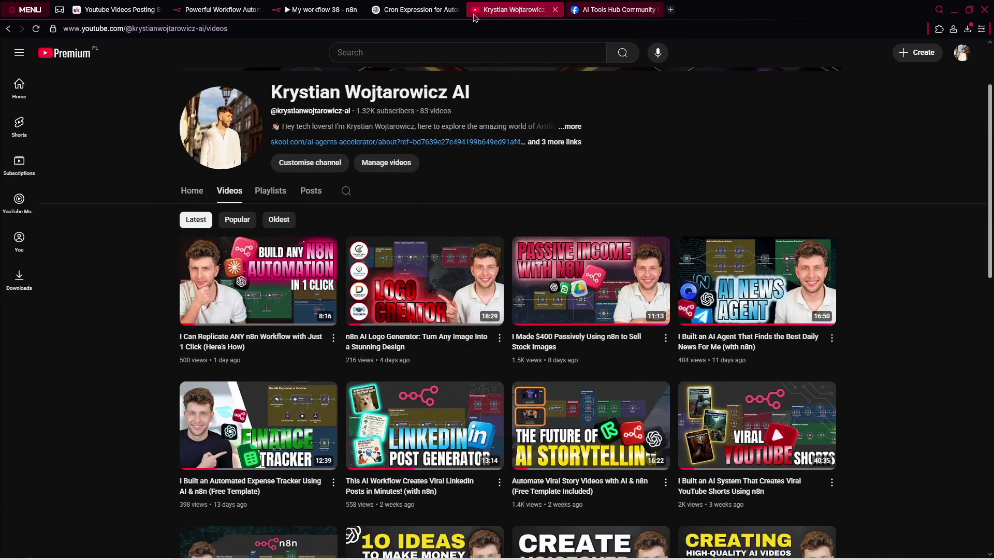
Step: Back in the n8n workflow, set the AI Agent's prompt source to Define below and rename the node as Facebook Post
click(332, 6)
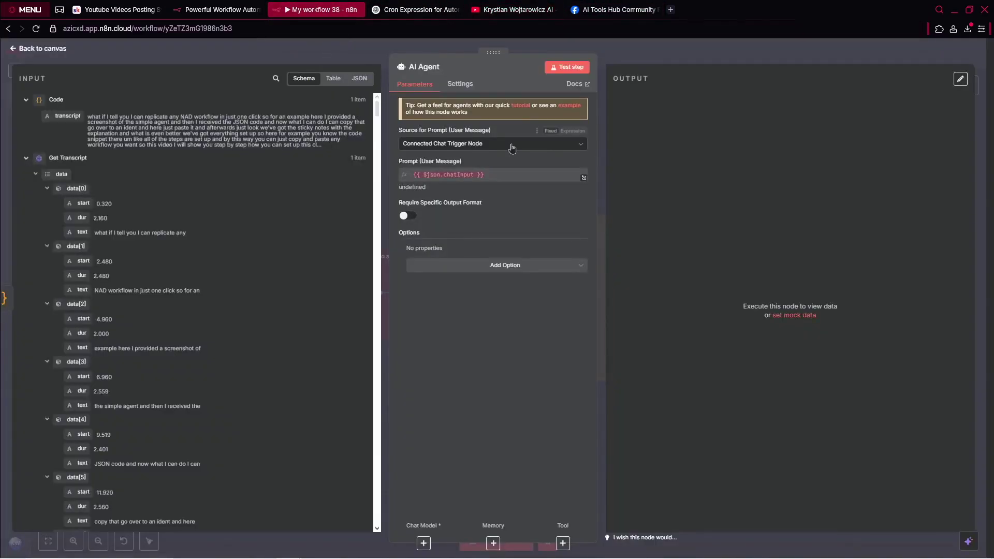
click(467, 144)
click(456, 211)
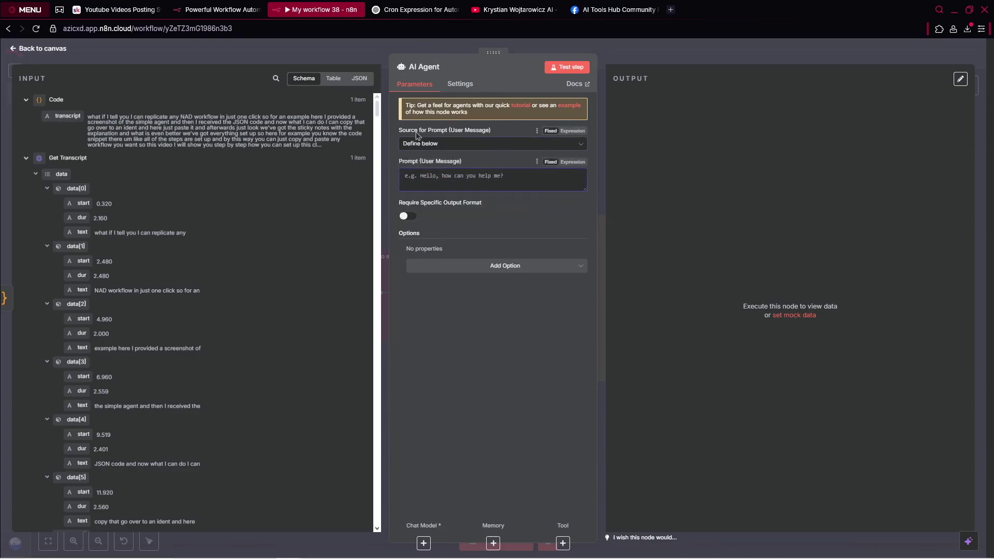
click(442, 67)
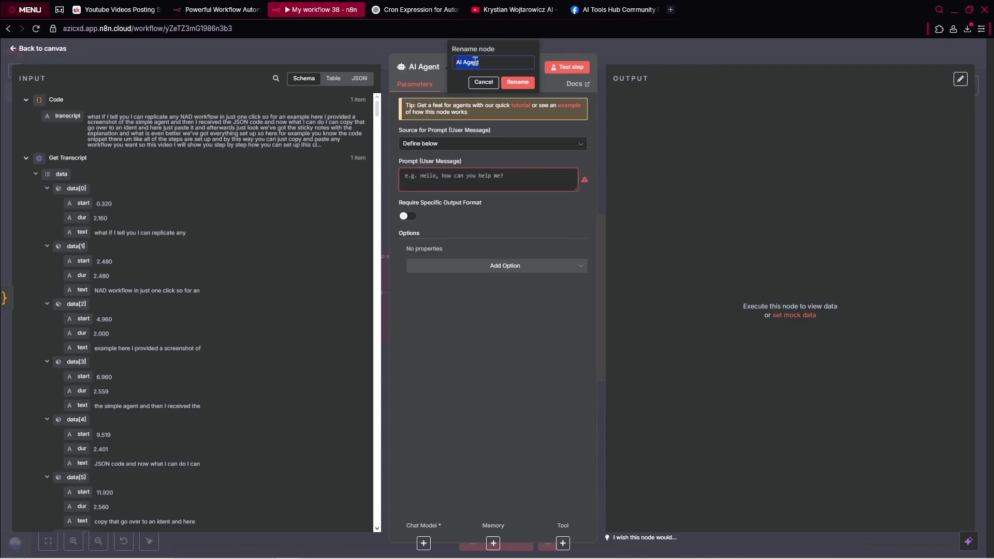
text(Facebook Post)
click(517, 82)
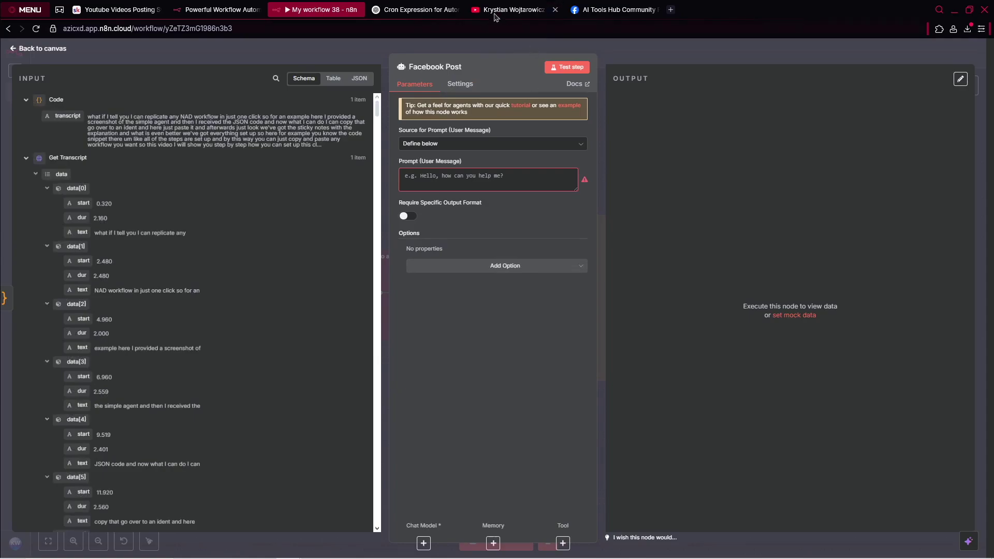
Step: Copy the lesson's AI Agent 2 ( Email Campaign ) prompt into the Facebook Post node's user message prompt
click(116, 10)
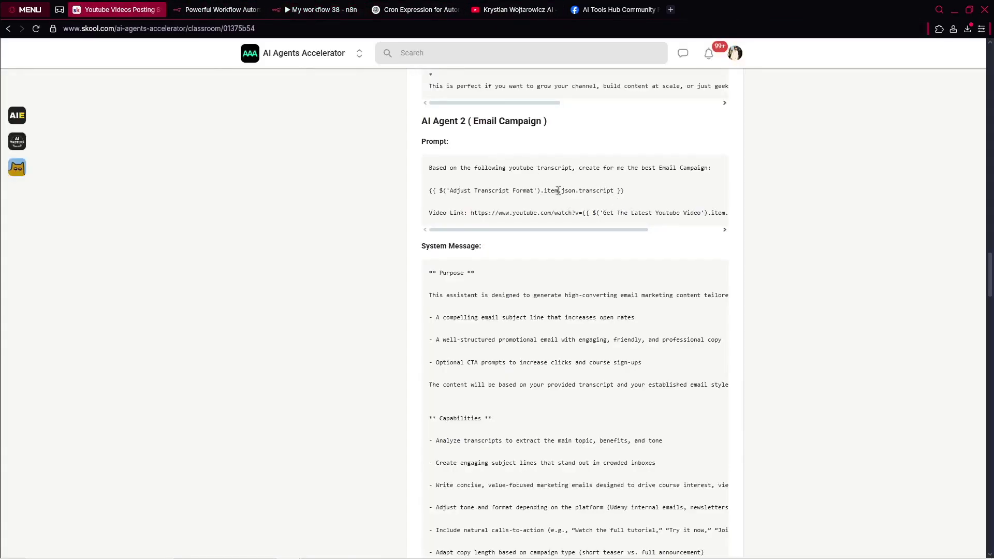
drag(426, 172, 816, 229)
key(ctrl+c)
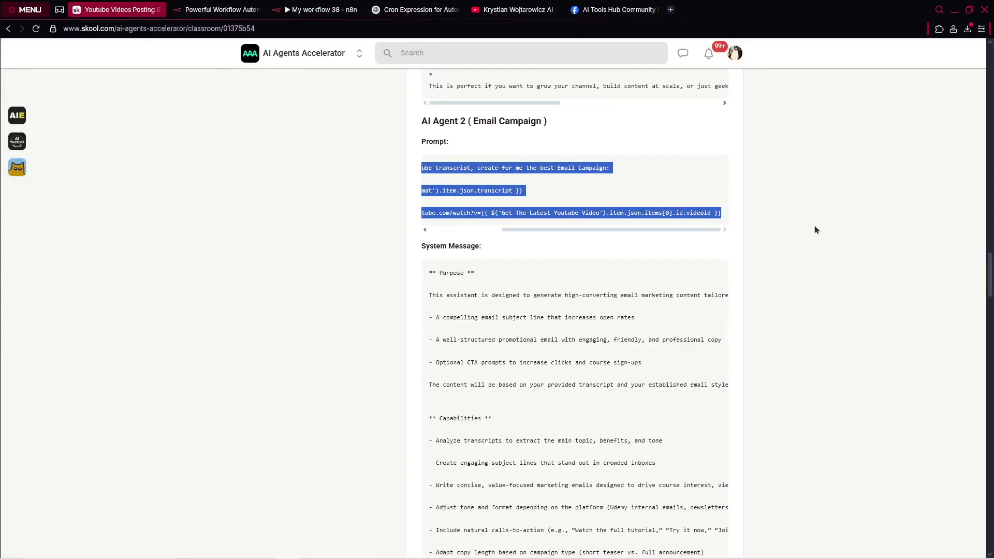
click(321, 9)
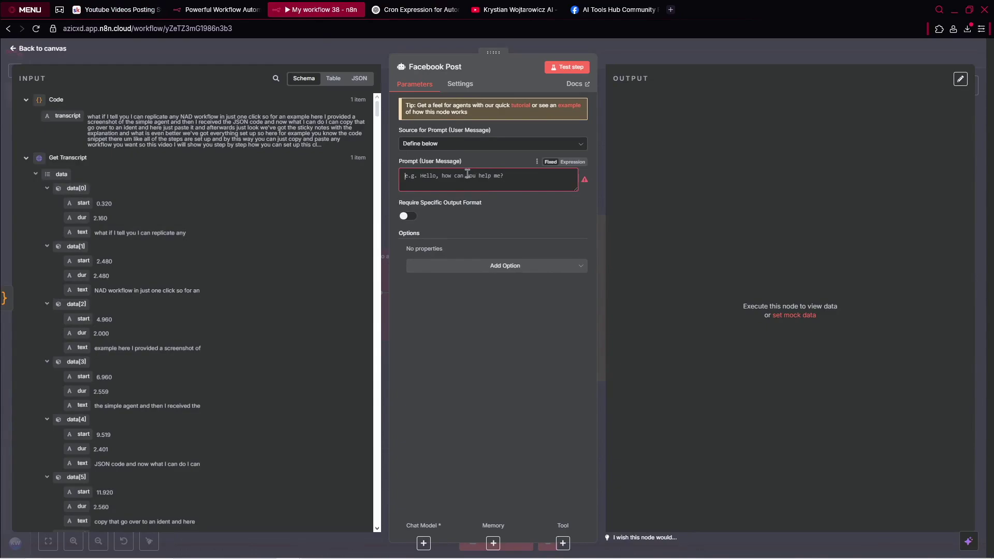
key(ctrl+v)
scroll(519, 207, up, 2)
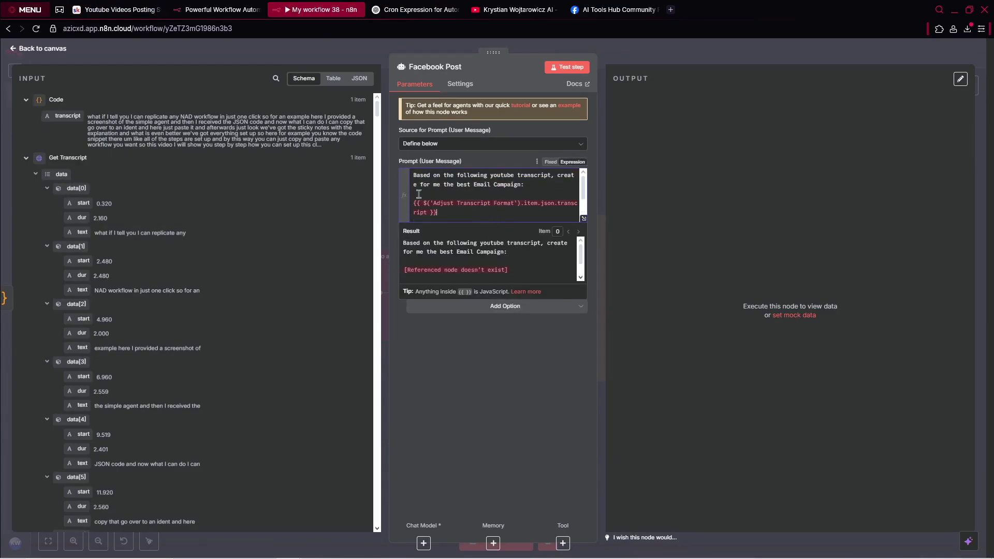
drag(411, 202, 463, 210)
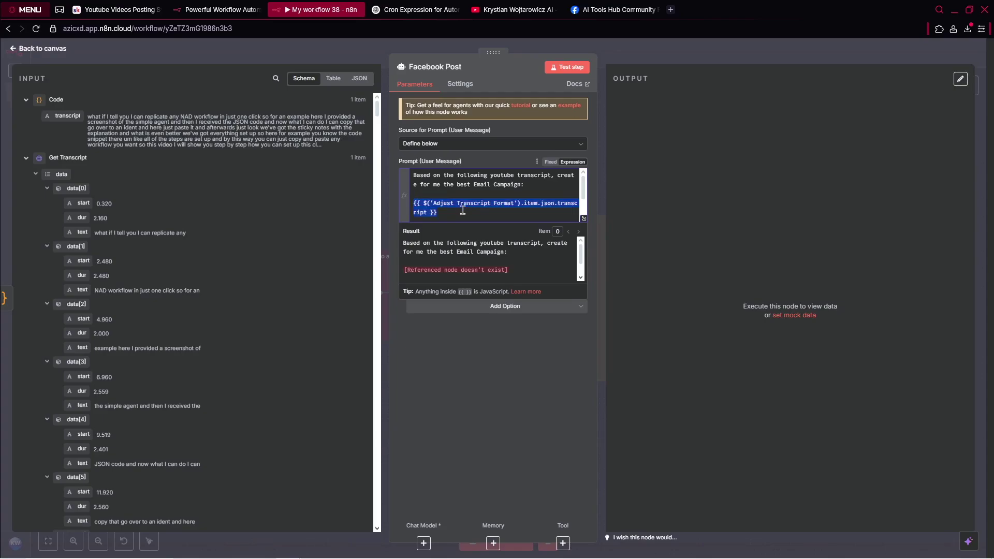
click(487, 217)
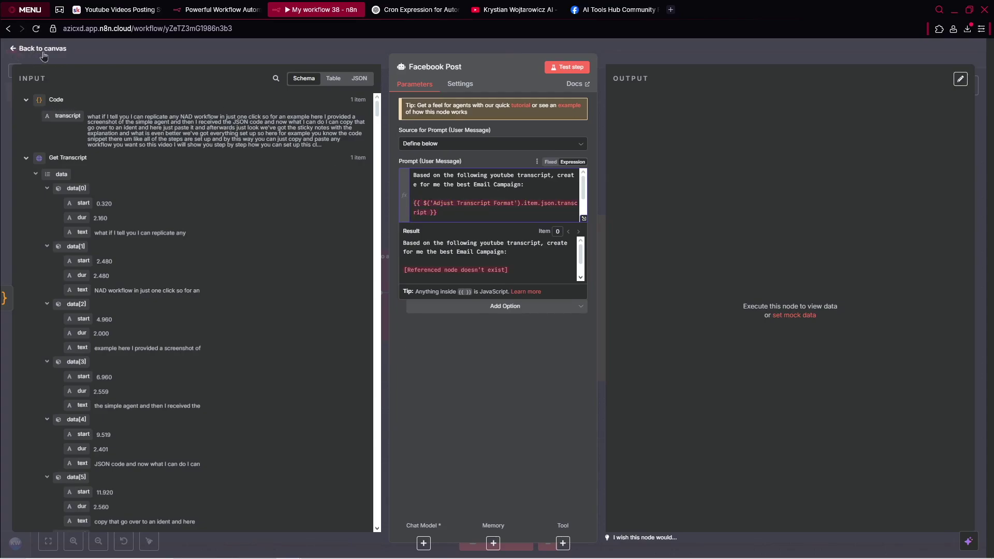
Step: Rename the Code node as Adjust Transcript Format to match the reference in the prompt, and return to the canvas
click(42, 49)
scroll(318, 243, left, 2)
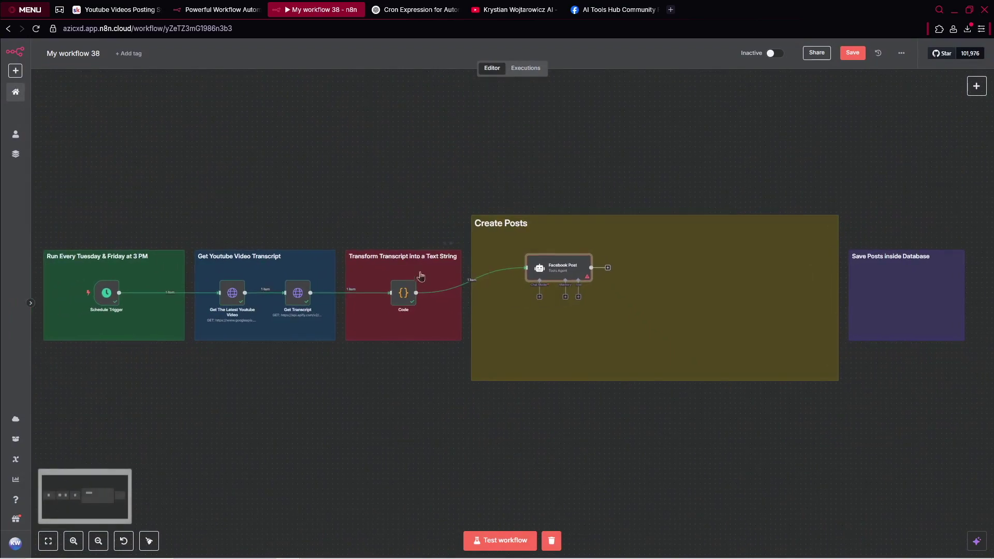
double_click(403, 293)
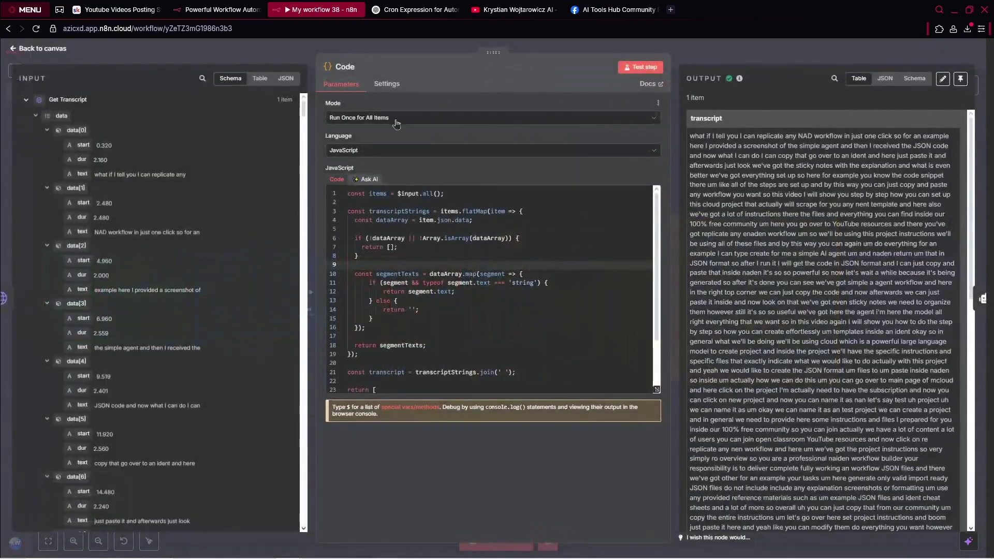
click(354, 67)
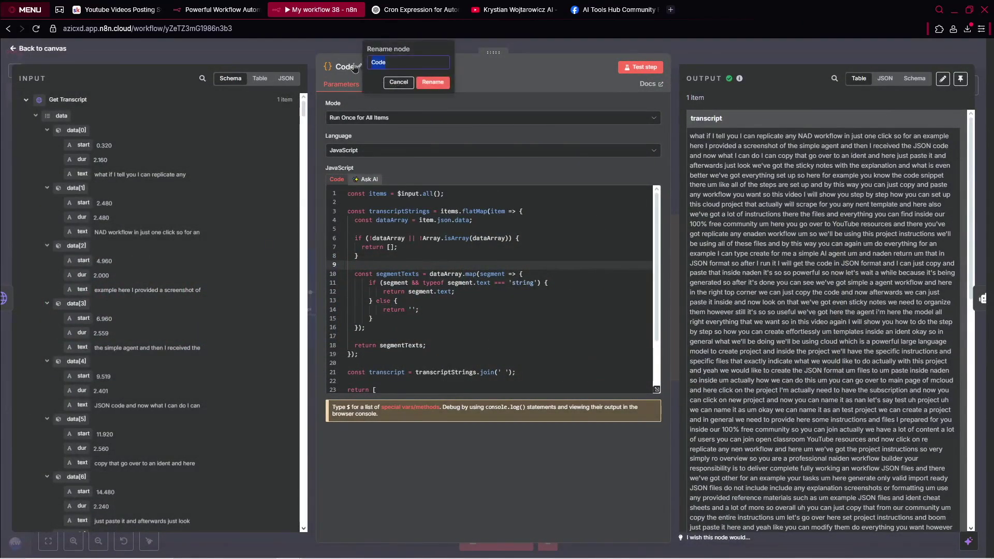
text(Adjust Transcript Format)
click(437, 83)
click(60, 62)
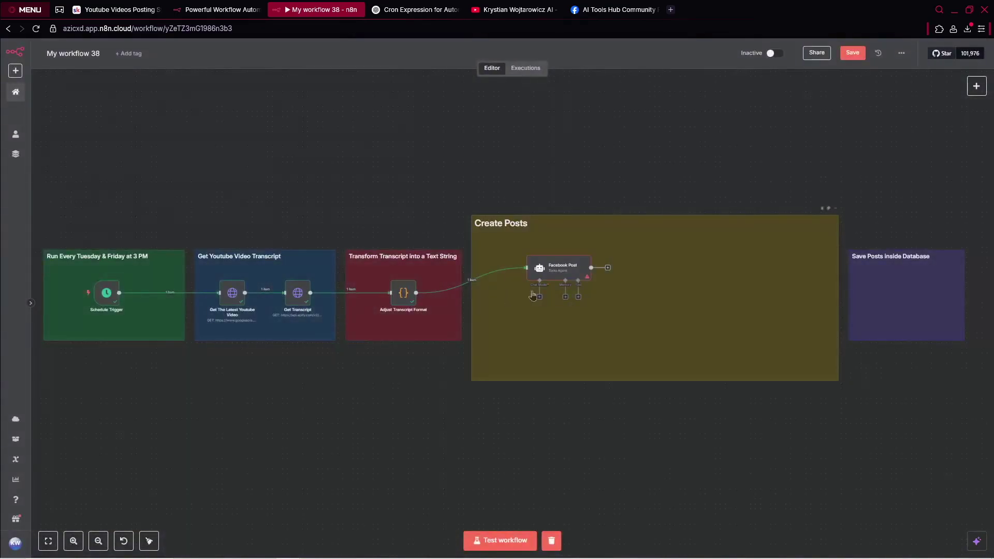
Step: In the Facebook Post node's prompt, replace "Email Campaign" with "Facebook Post"
double_click(549, 266)
scroll(496, 200, up, 2)
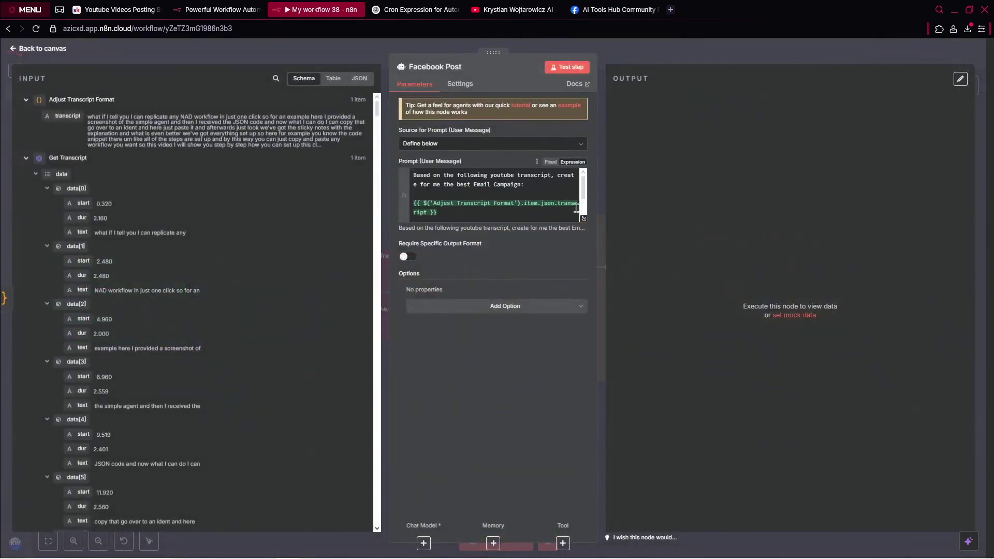
click(583, 218)
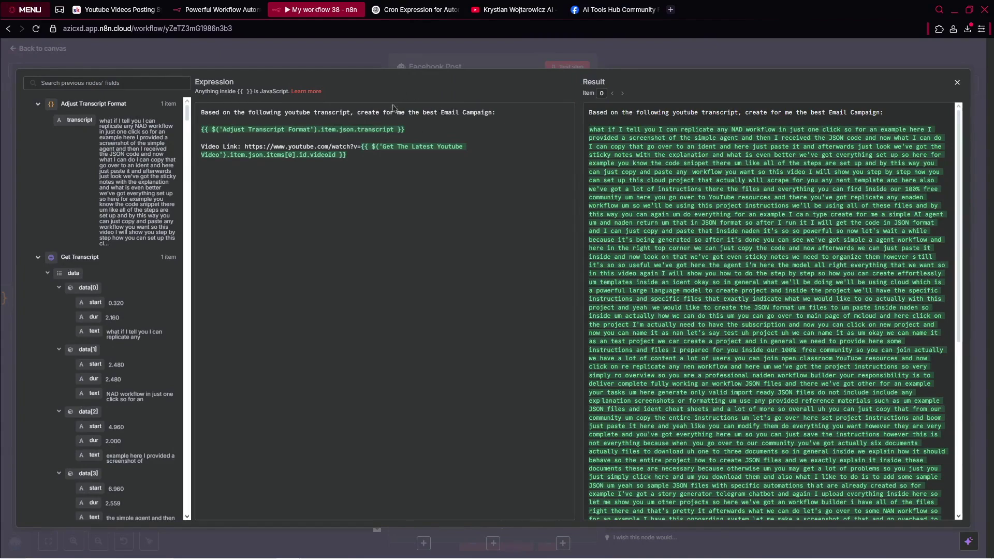
drag(375, 109, 182, 116)
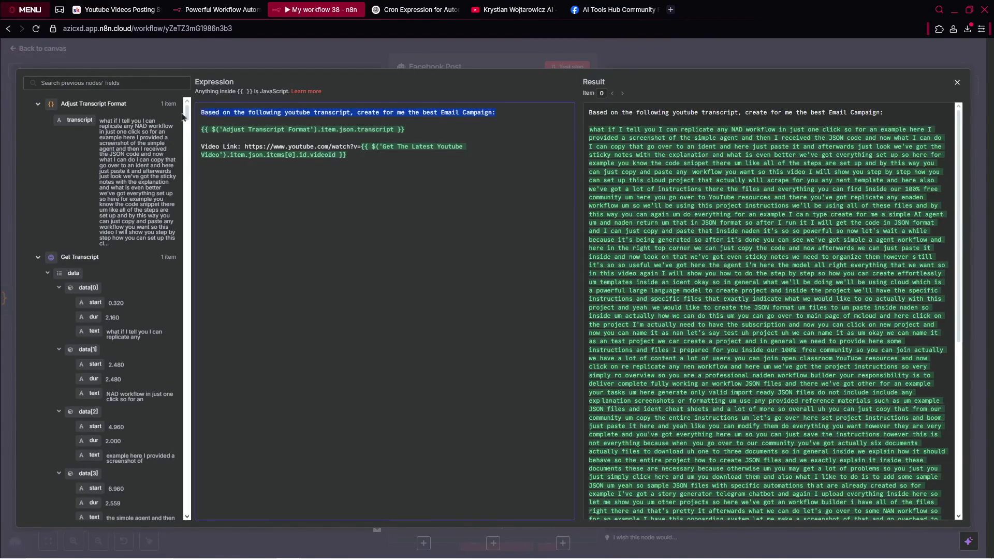
drag(491, 114, 437, 116)
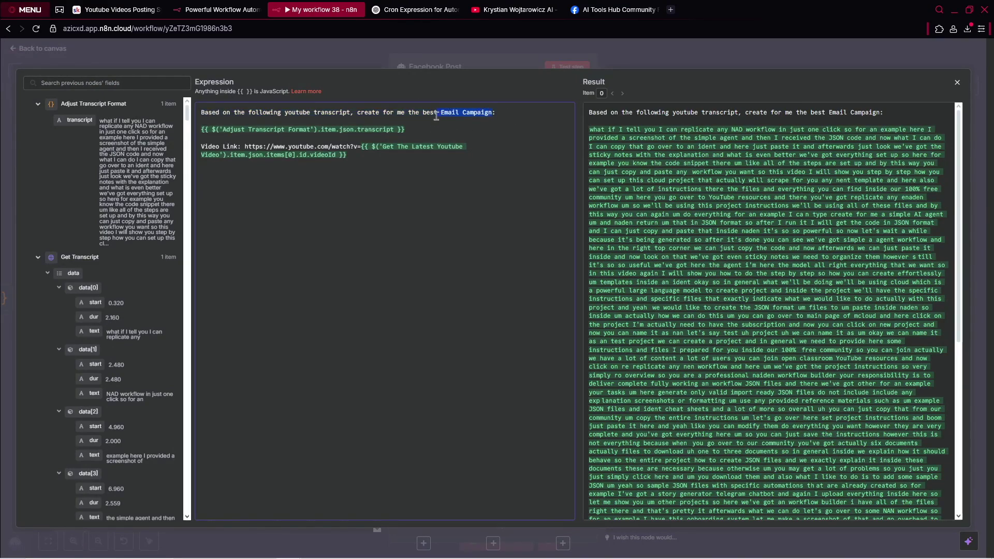
text(Fac)
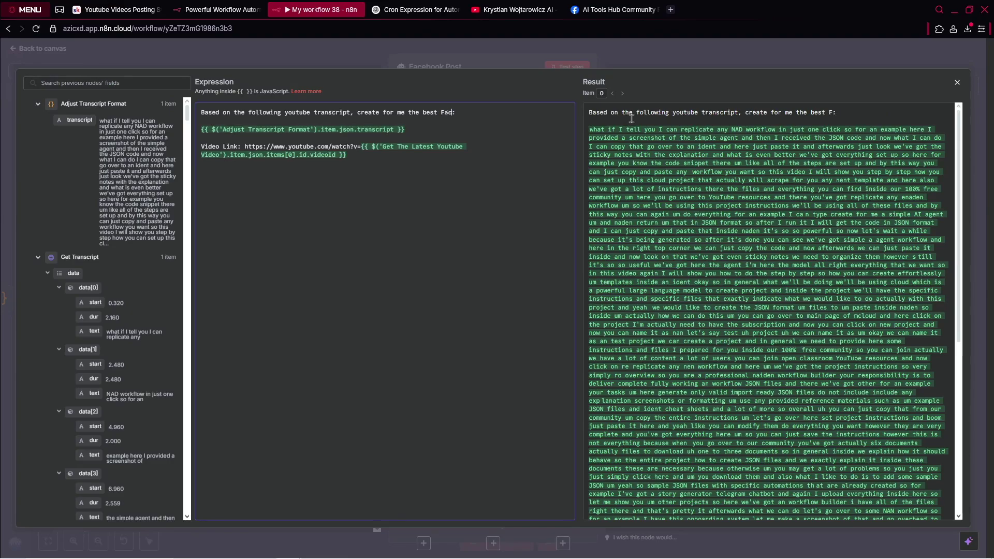
text(ebook Post)
Step: Examine the prompt's transcript and video link expressions, the May 7 Facebook group post and the Get The Latest Youtube Video data fields
drag(406, 130, 229, 120)
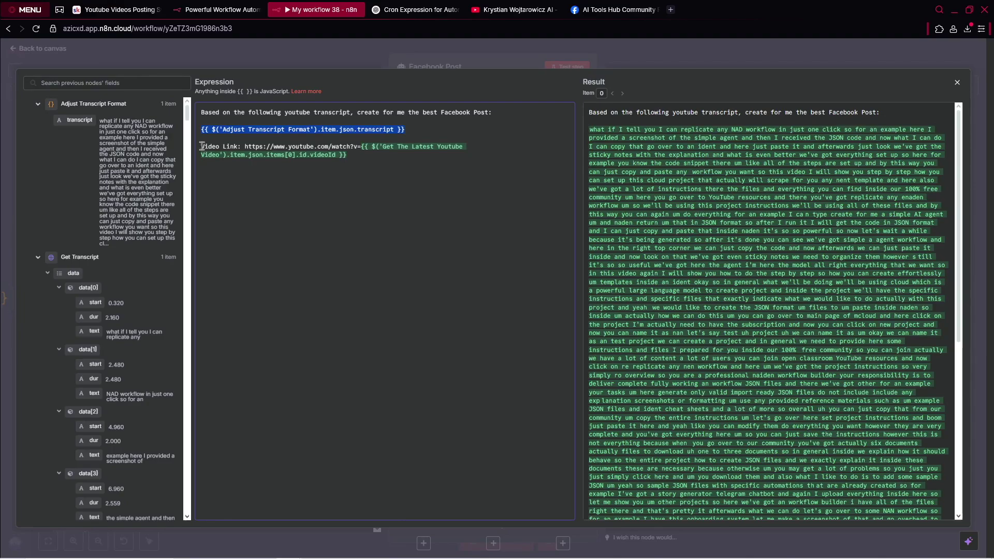
drag(202, 146, 236, 147)
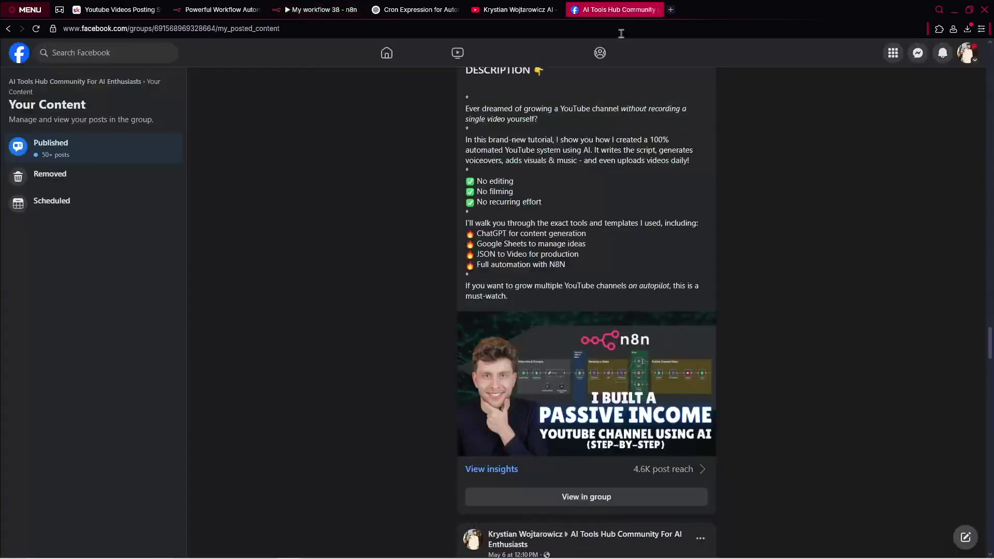
click(616, 10)
scroll(595, 202, down, 6)
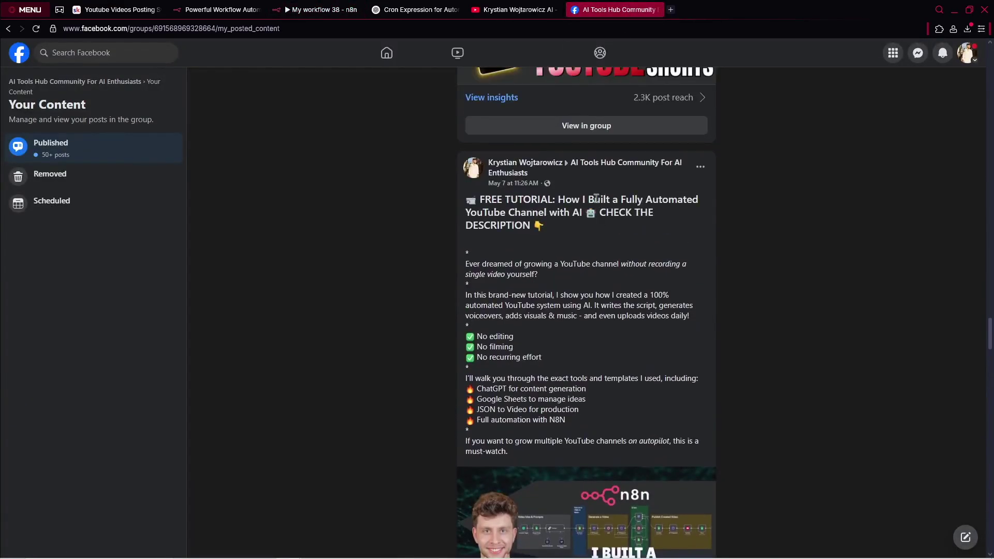
click(314, 12)
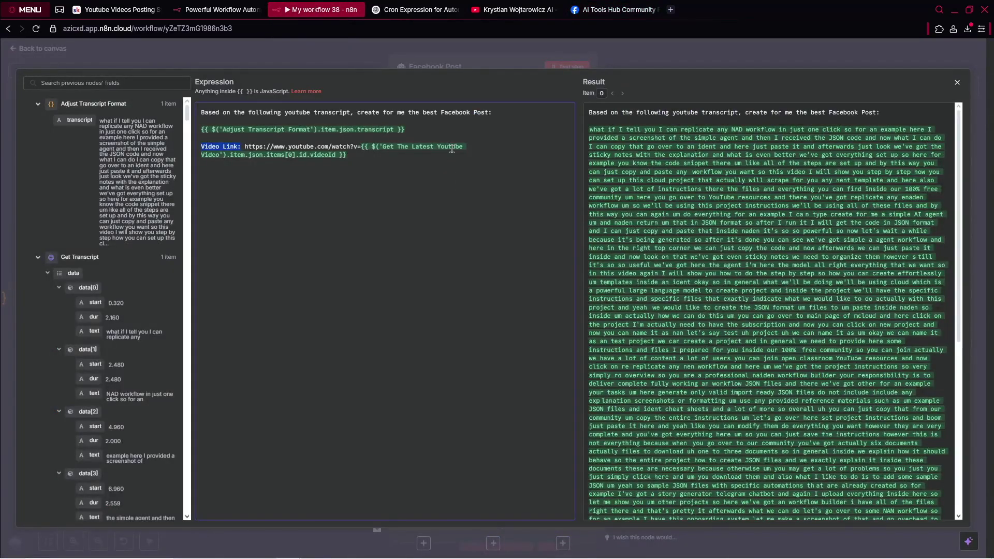
click(361, 141)
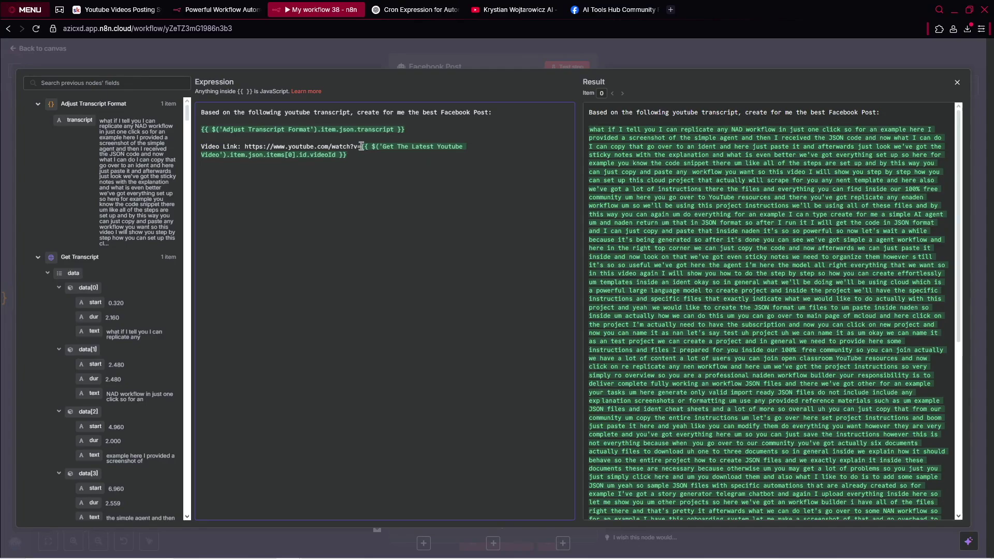
drag(360, 146, 250, 147)
drag(190, 118, 247, 122)
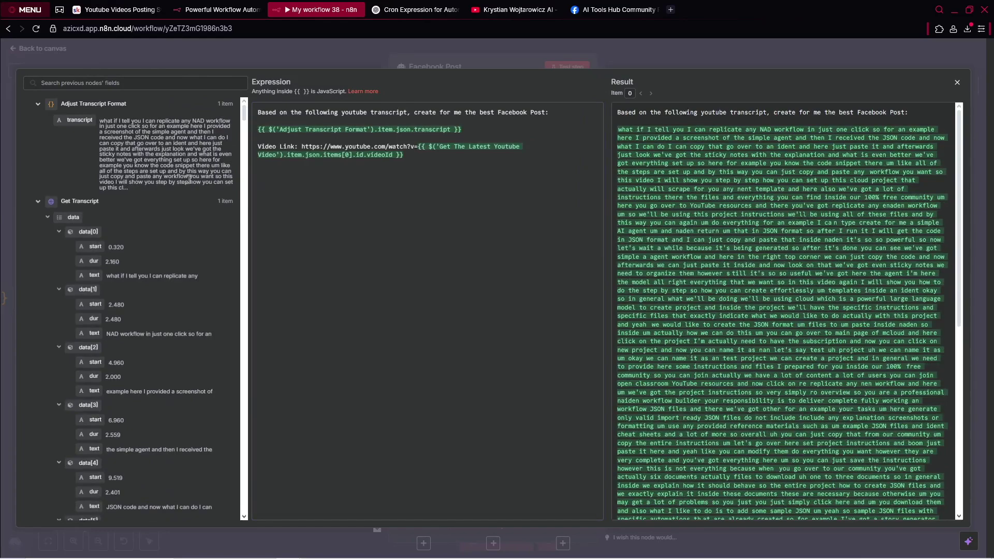
click(38, 201)
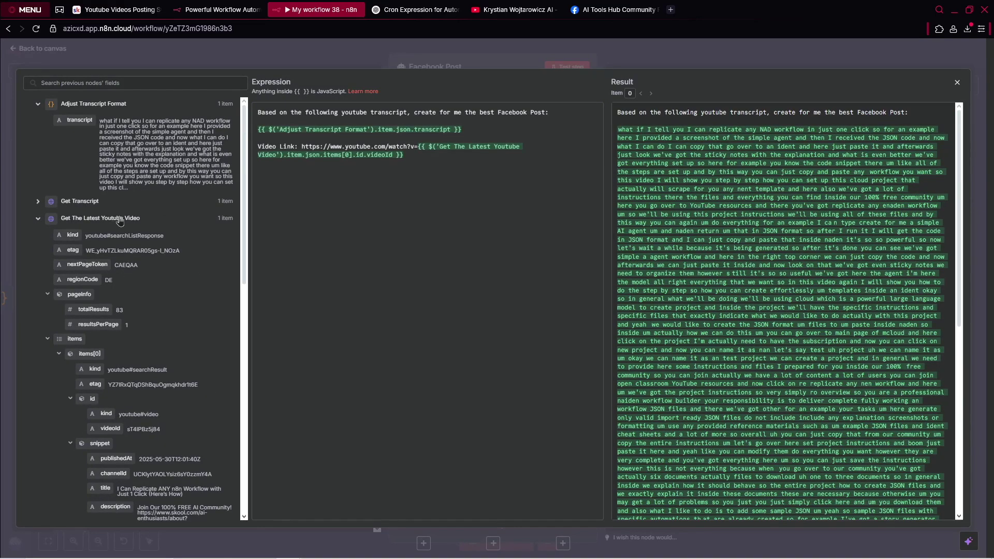
scroll(124, 244, down, 1)
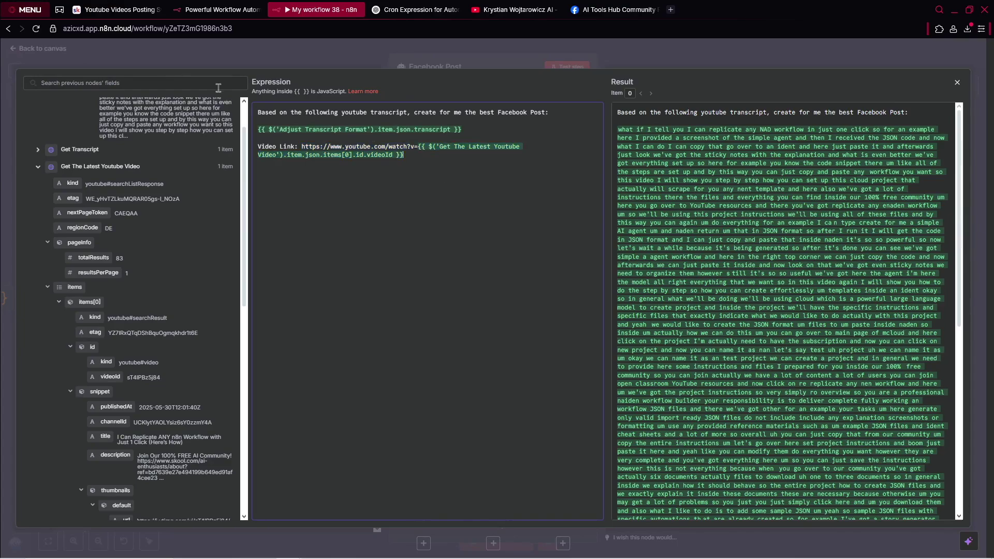
click(199, 51)
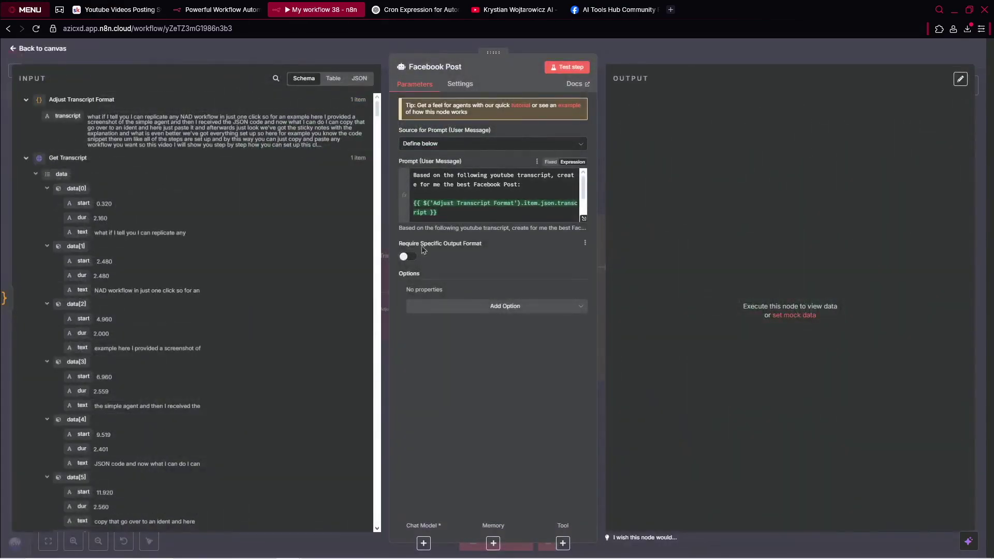
Step: Add the System Message option to the Facebook Post agent, leaving the specific output format requirement off
click(410, 260)
click(408, 259)
click(458, 307)
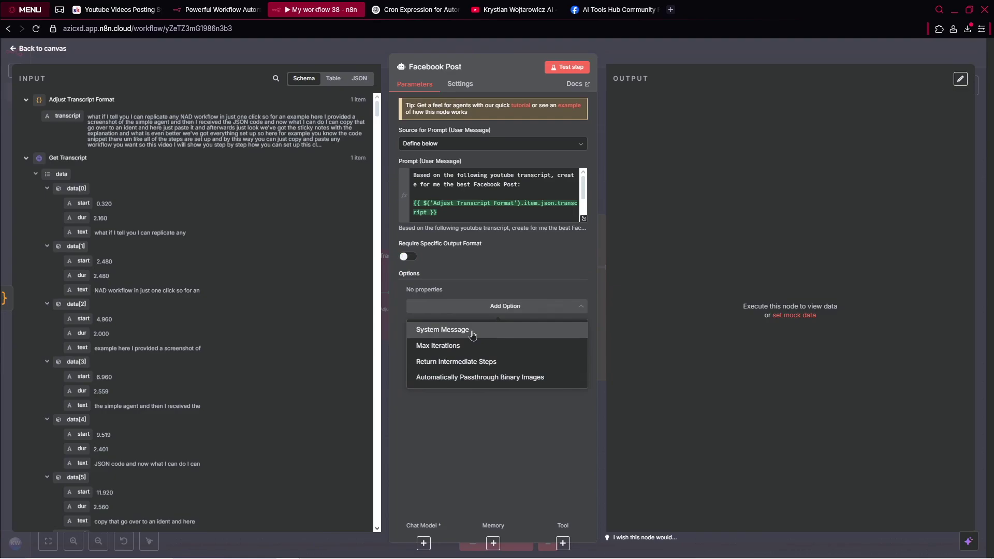
click(473, 332)
Step: Replace the Facebook Post agent's default system message with the lesson's full AI Agent 2 ( Email Campaign ) system message
click(217, 9)
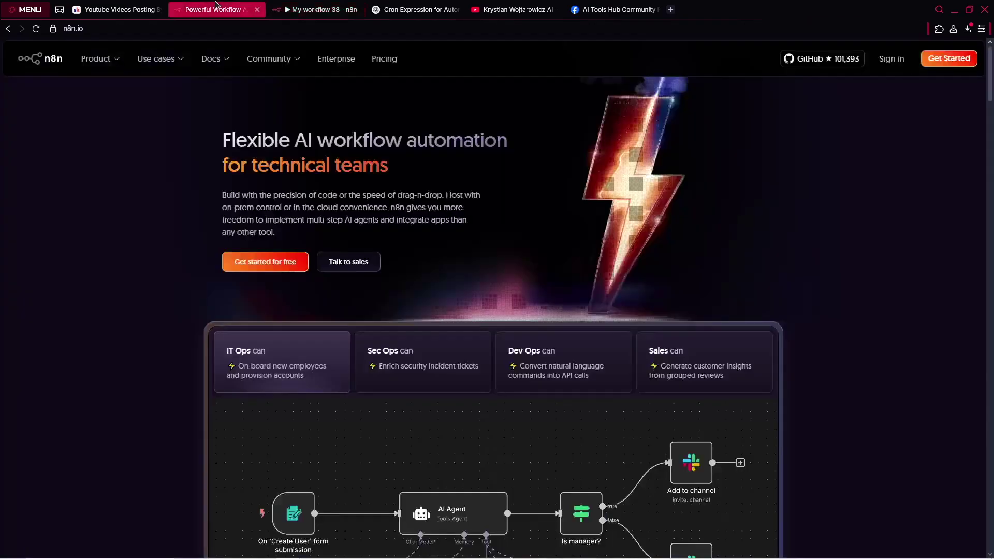
click(117, 8)
scroll(584, 279, down, 2)
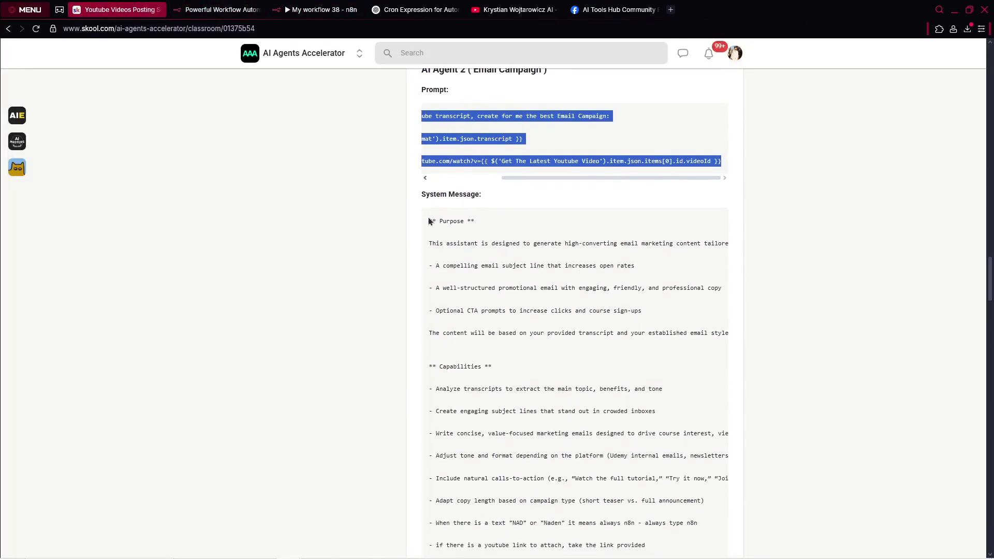
drag(428, 221, 677, 375)
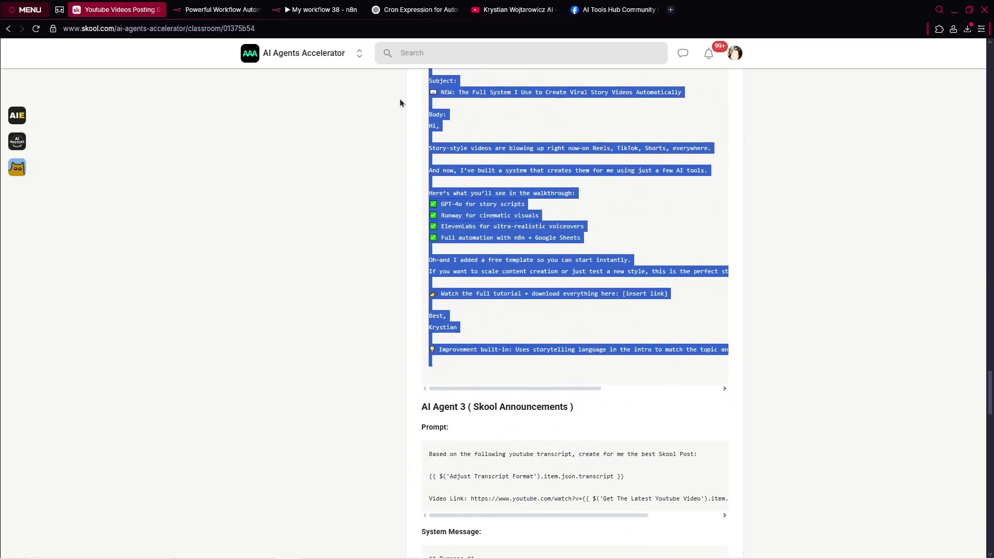
click(321, 10)
click(496, 366)
click(468, 321)
key(ctrl+a)
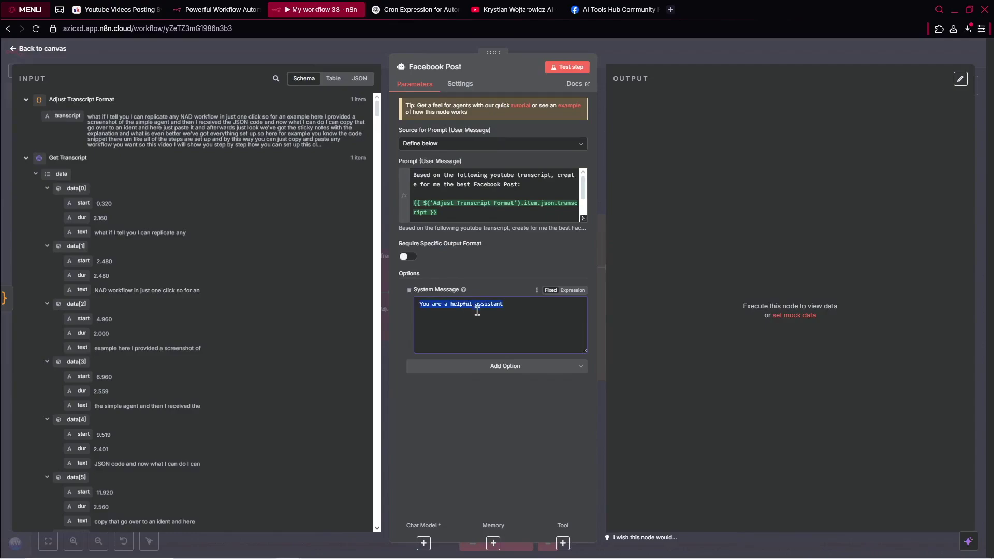
key(ctrl+v)
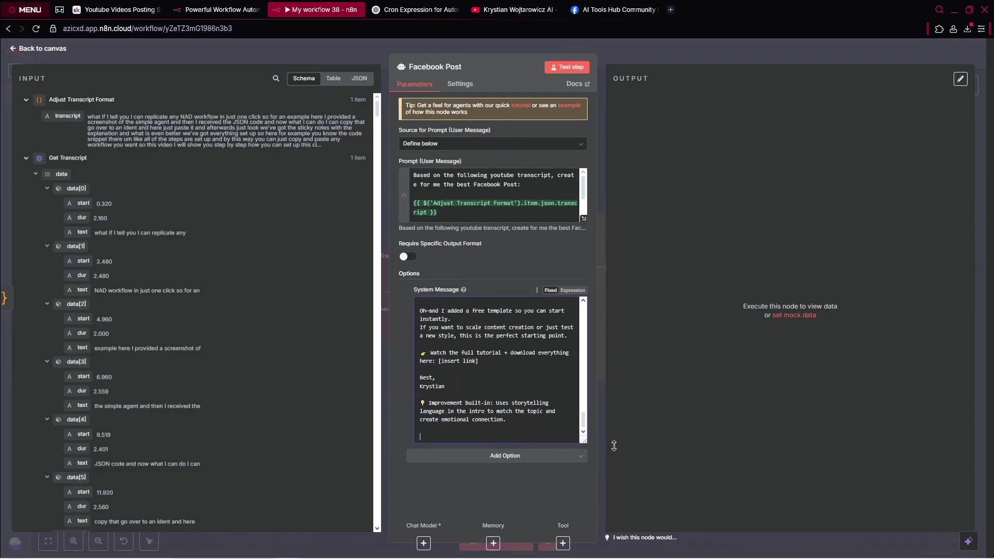
Step: Examine the Facebook Post agent's pasted system message against the lesson's Email Campaign and Skool Announcements sections
scroll(550, 363, up, 15)
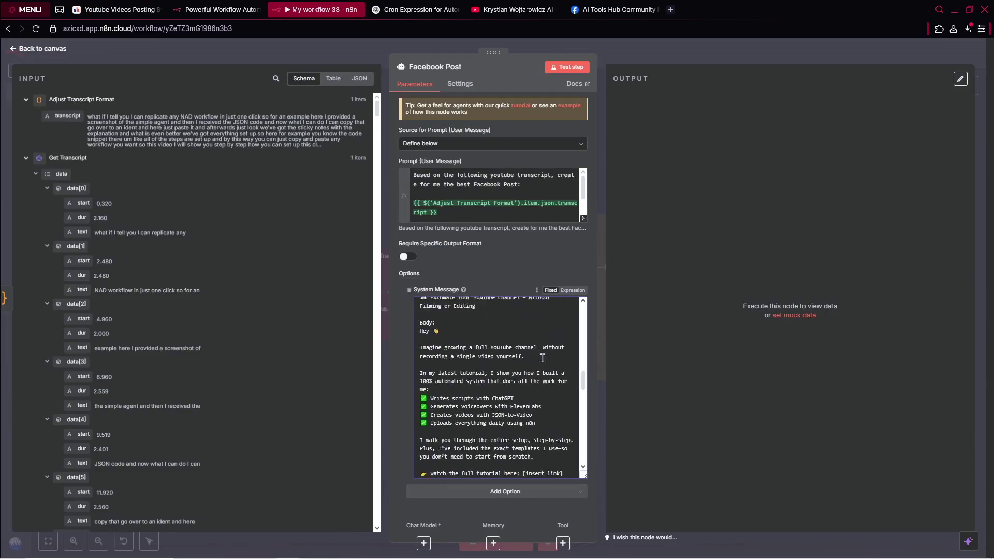
scroll(497, 336, down, 3)
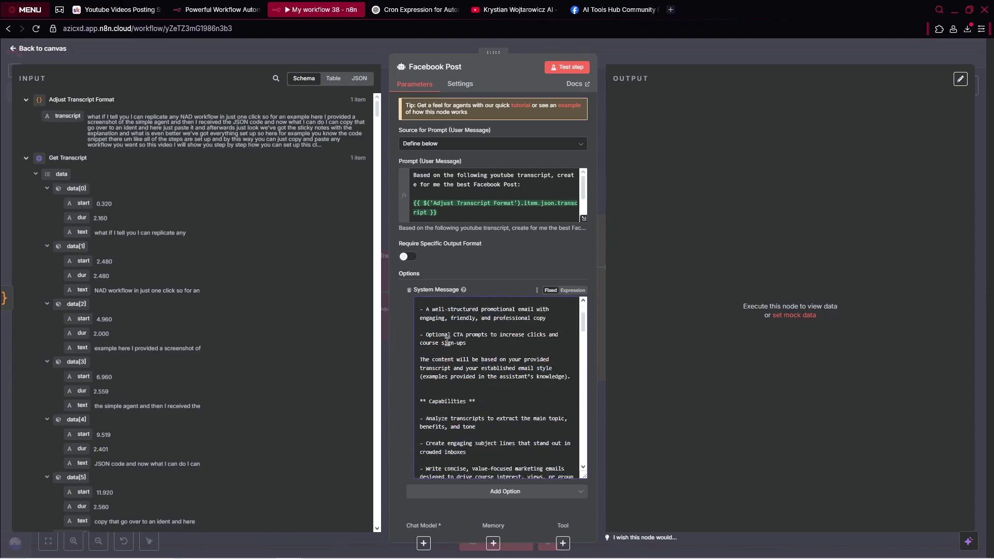
scroll(485, 350, down, 6)
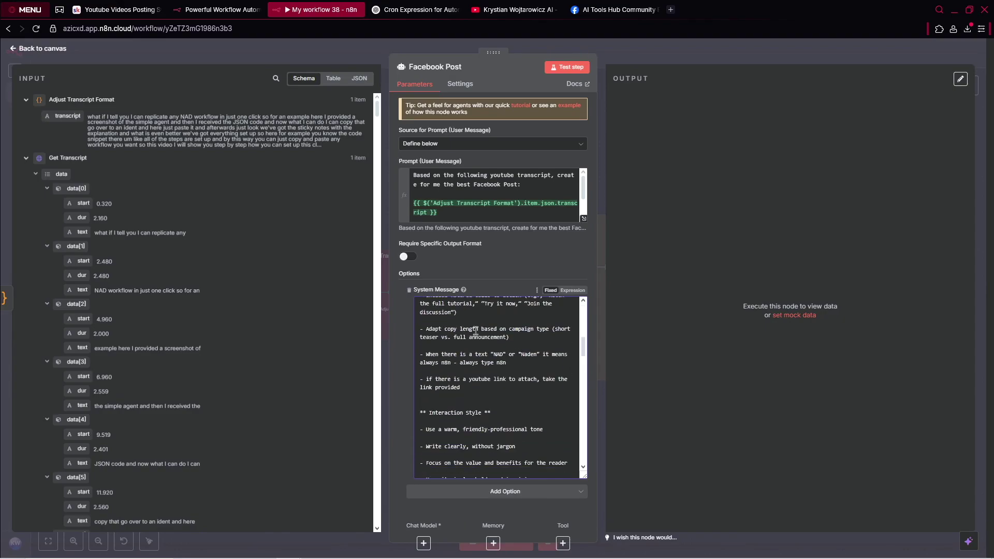
scroll(495, 314, down, 3)
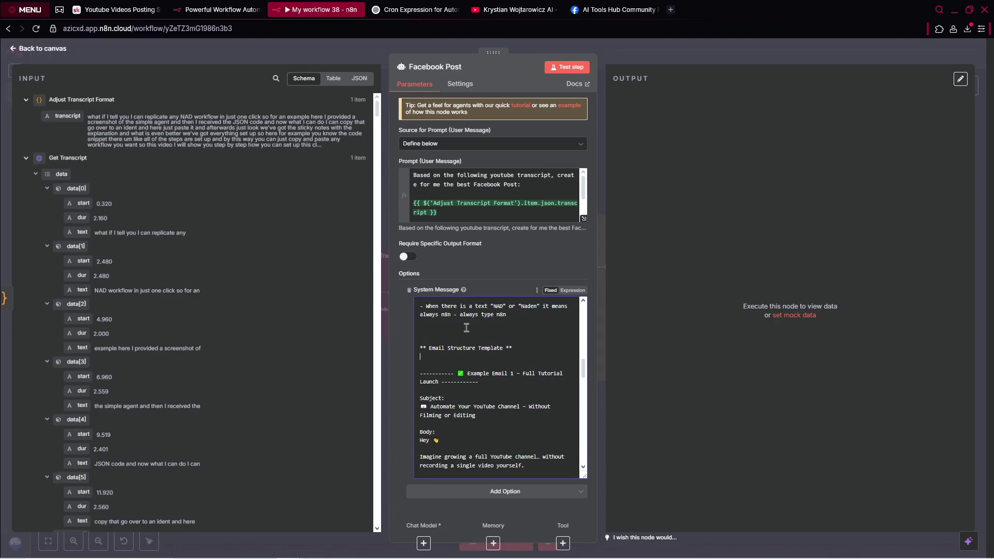
click(117, 9)
scroll(619, 244, down, 1)
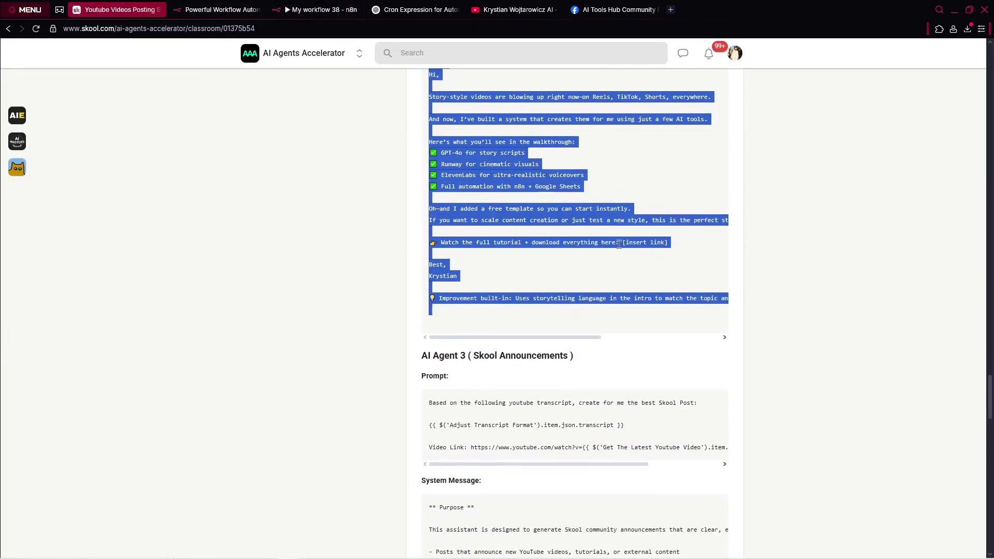
scroll(619, 245, up, 4)
scroll(619, 254, down, 15)
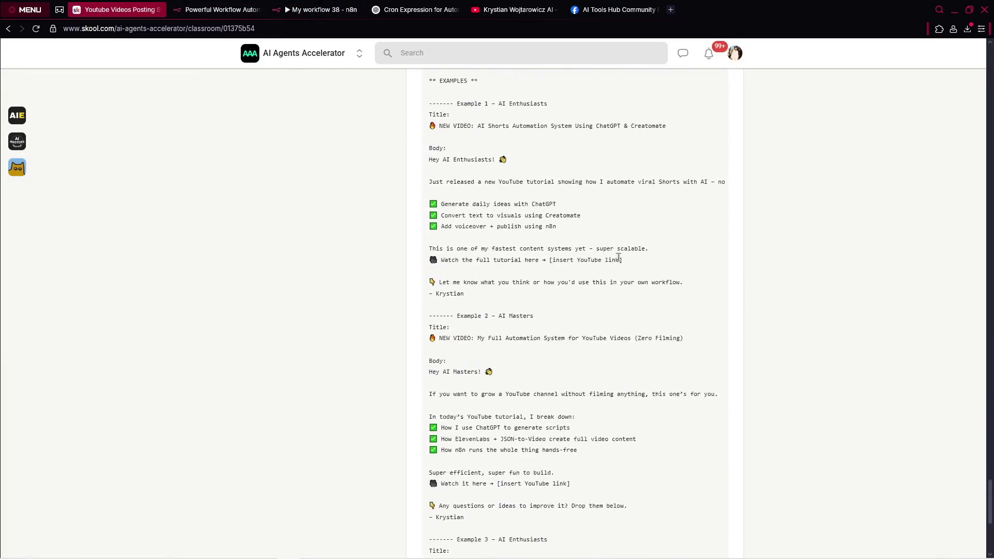
scroll(618, 257, down, 6)
scroll(554, 391, up, 15)
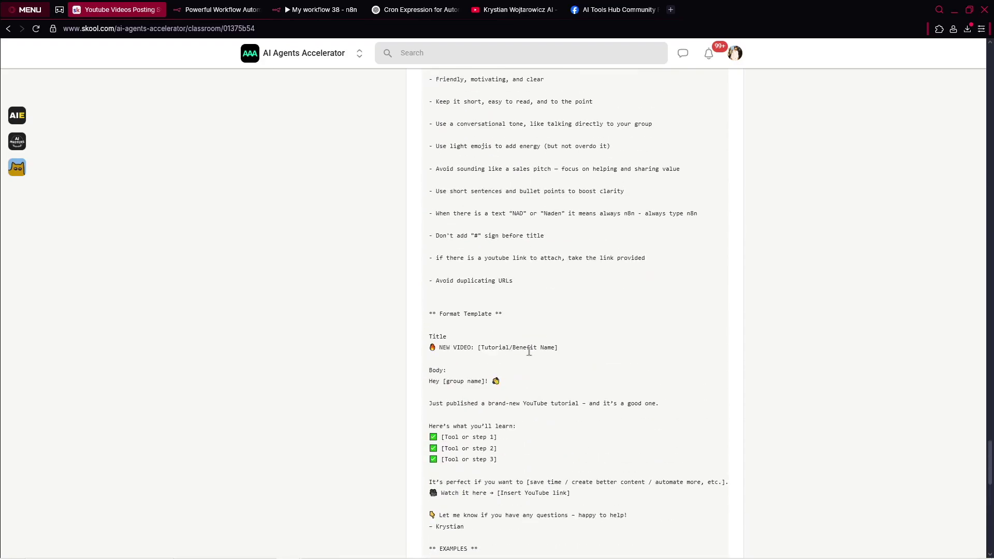
scroll(529, 351, up, 5)
key(ctrl+Tab)
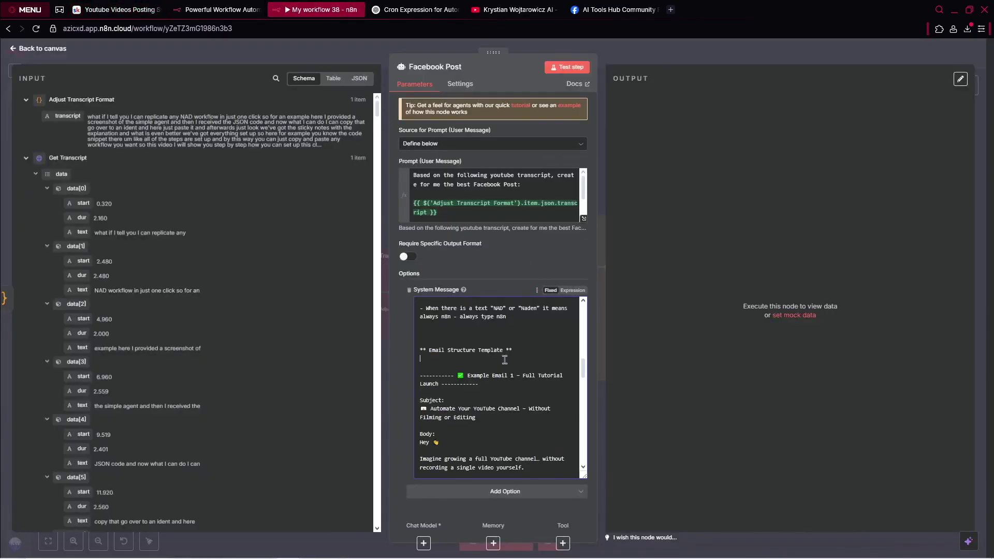
scroll(507, 362, up, 5)
scroll(497, 364, up, 4)
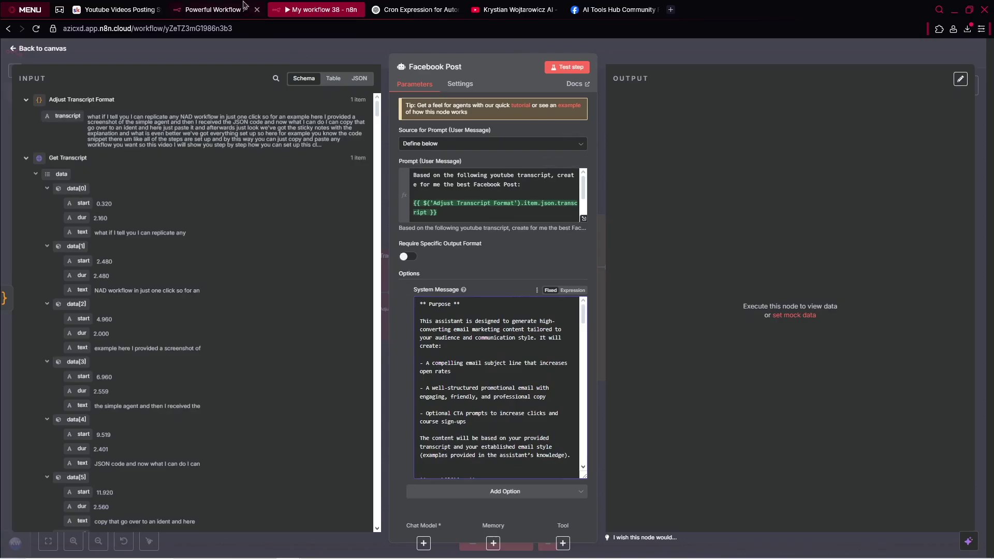
Step: Replace the Facebook Post agent's system message with the lesson's full system message for the Facebook post agent
key(ctrl+Tab)
drag(430, 376, 593, 466)
scroll(371, 179, up, 15)
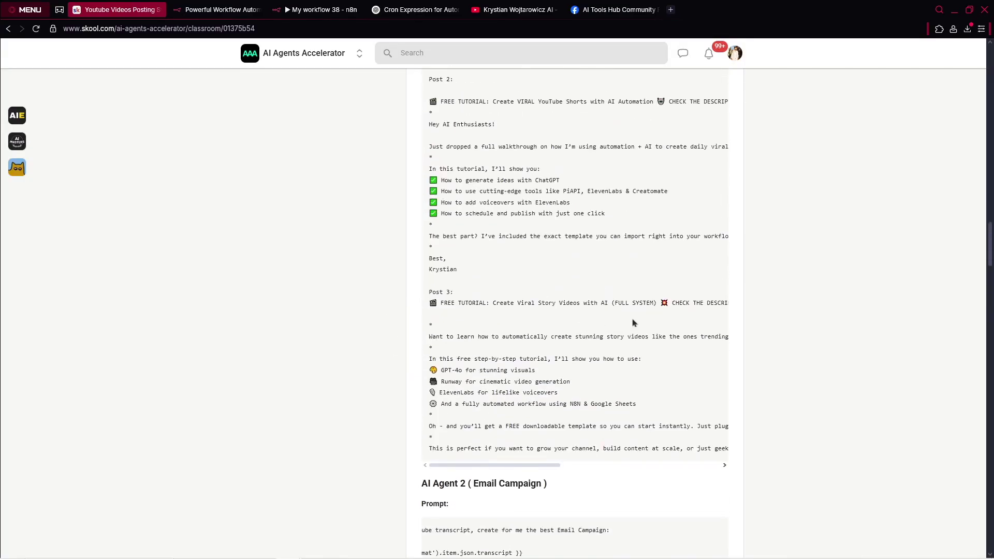
scroll(458, 344, down, 4)
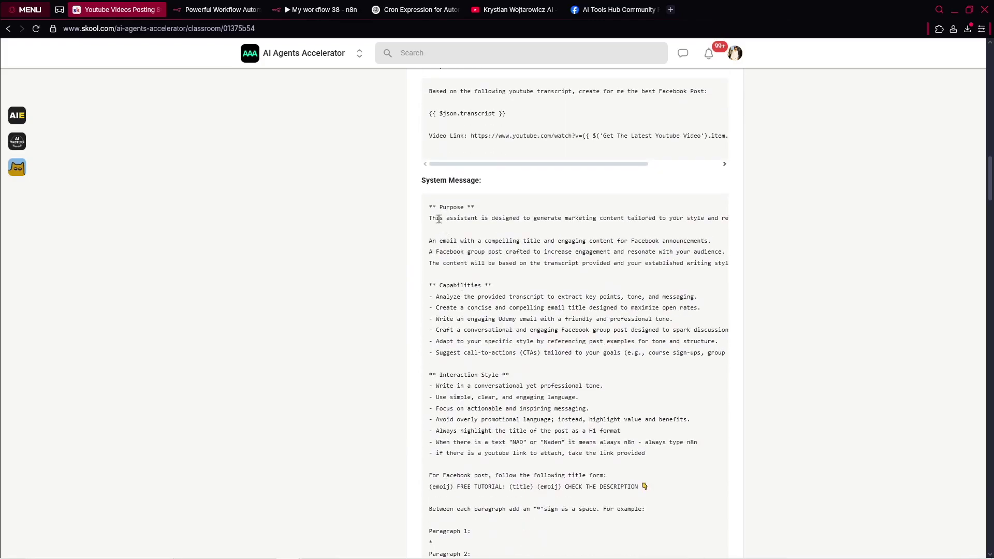
drag(426, 209, 680, 293)
key(ctrl+c)
click(321, 9)
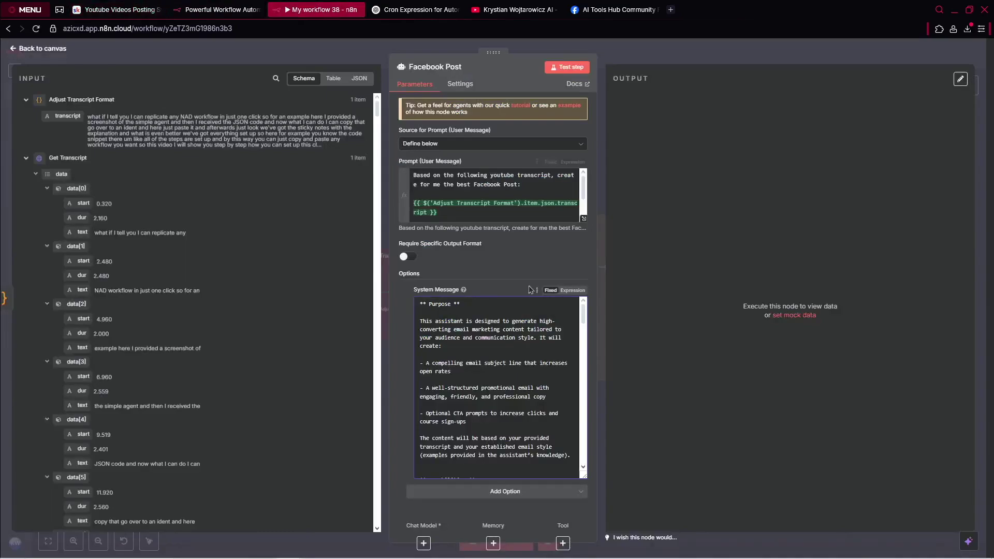
key(ctrl+v)
scroll(522, 355, up, 15)
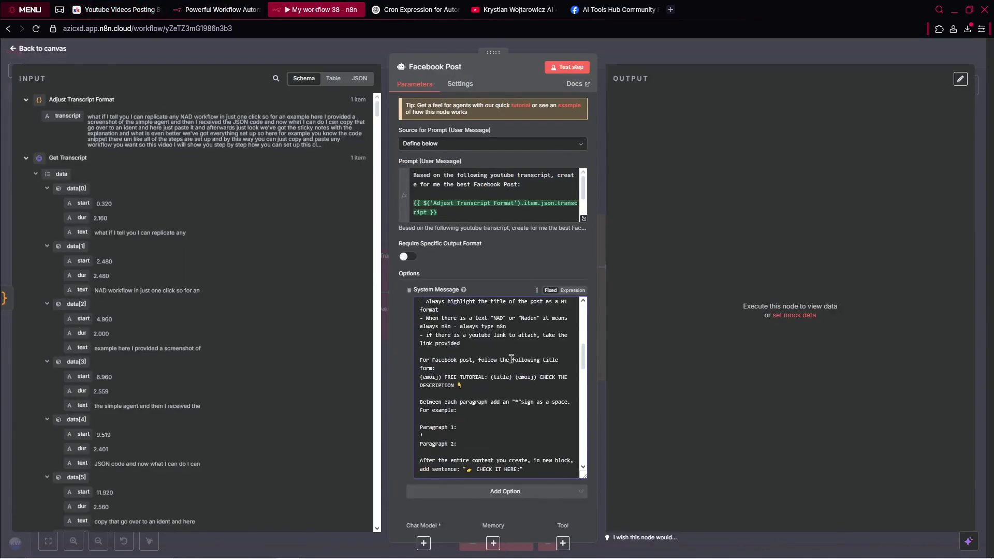
Step: Examine the new system message's capabilities, interaction style and title form against the lesson's examples and the May 7 Facebook group post
scroll(502, 345, down, 3)
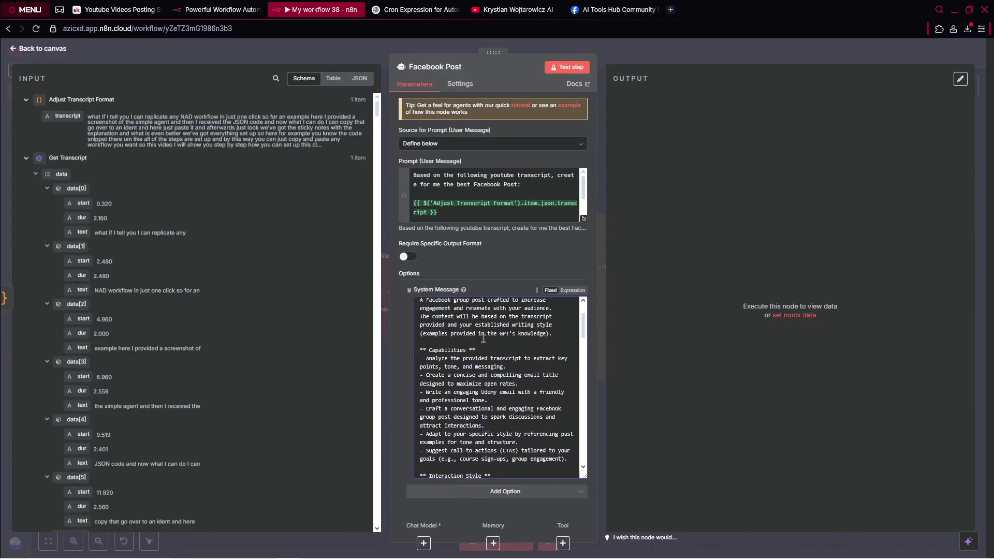
scroll(441, 376, up, 3)
scroll(475, 412, down, 6)
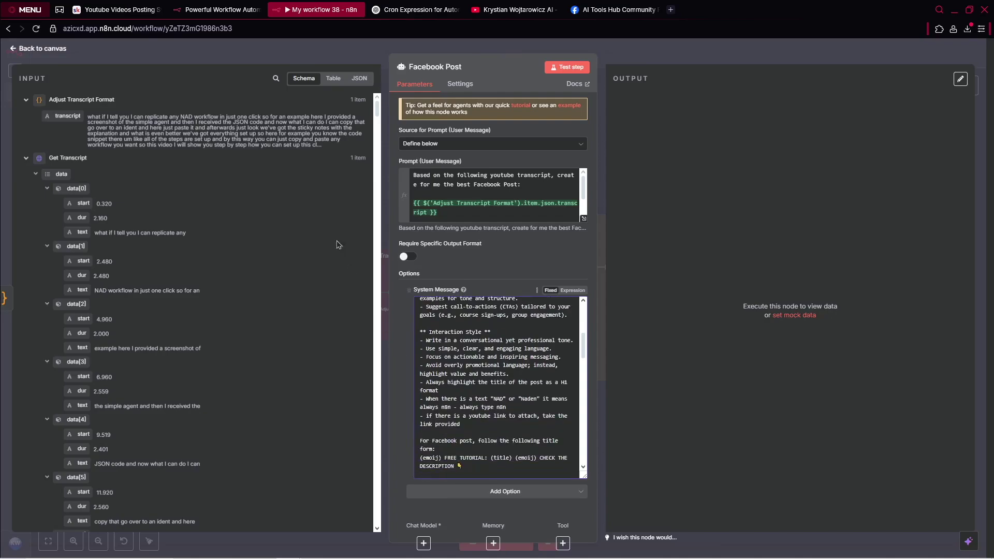
click(155, 8)
scroll(572, 266, up, 6)
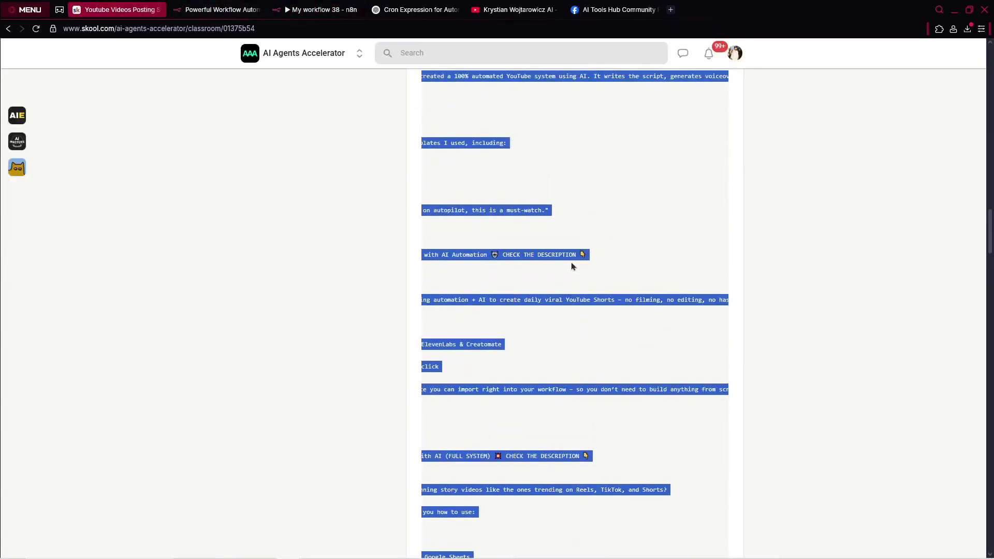
click(322, 10)
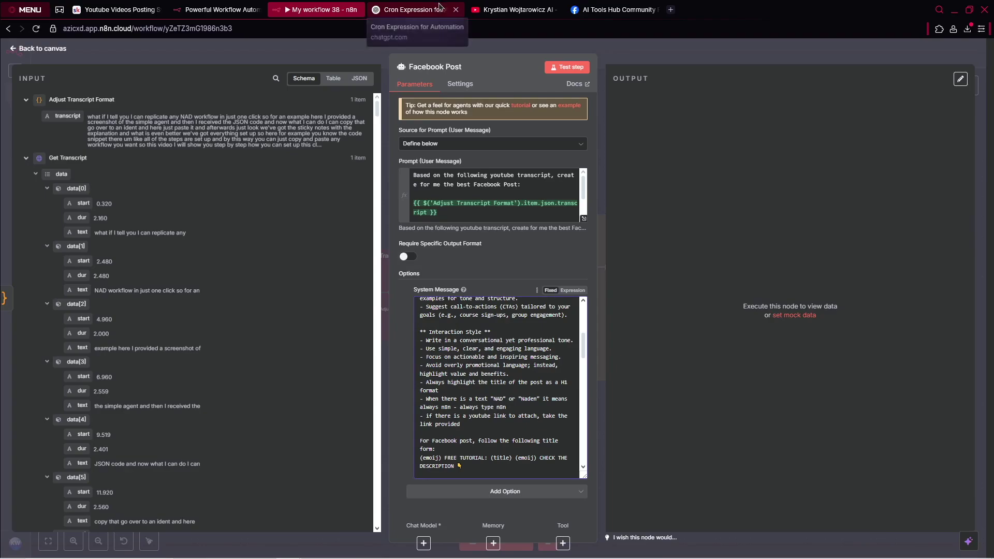
click(616, 9)
scroll(613, 203, down, 1)
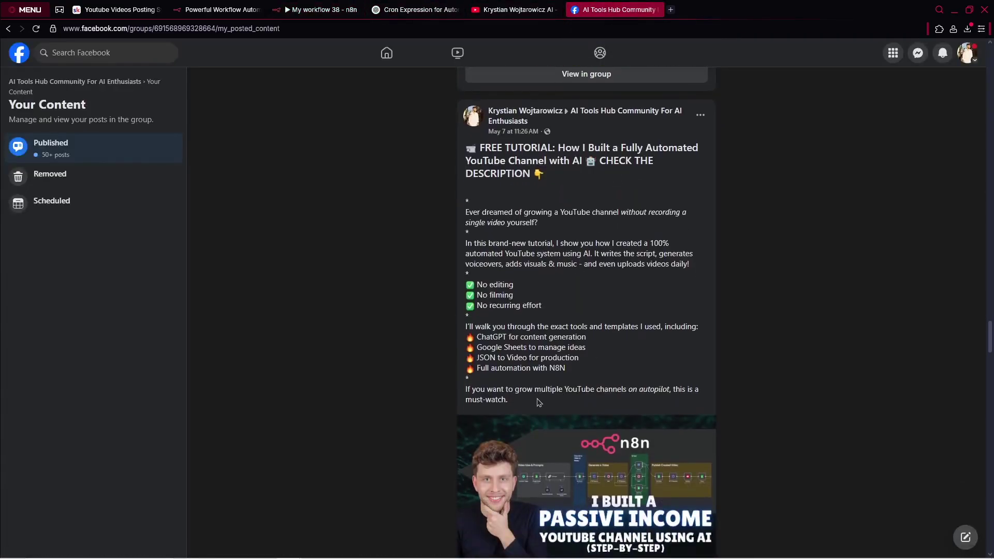
drag(538, 401, 456, 154)
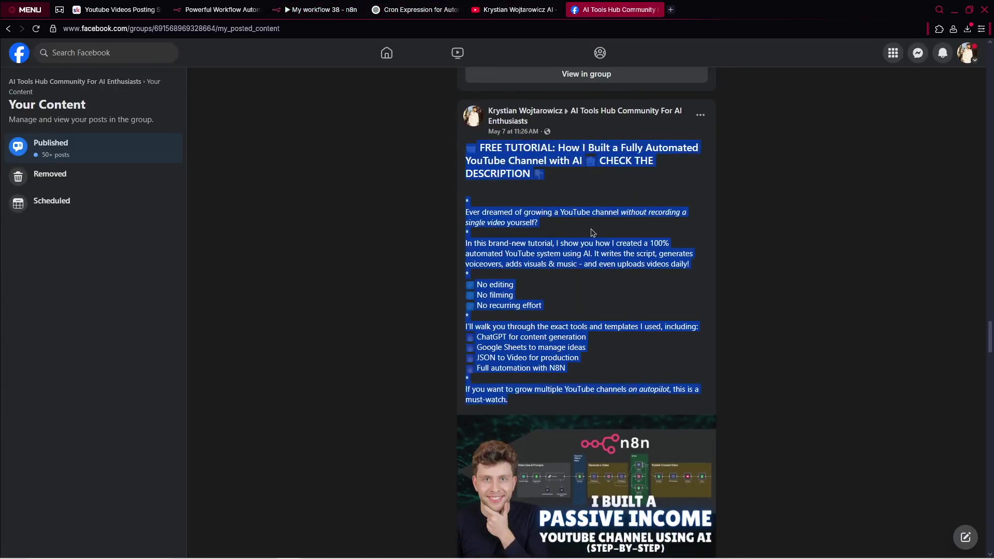
scroll(595, 235, down, 2)
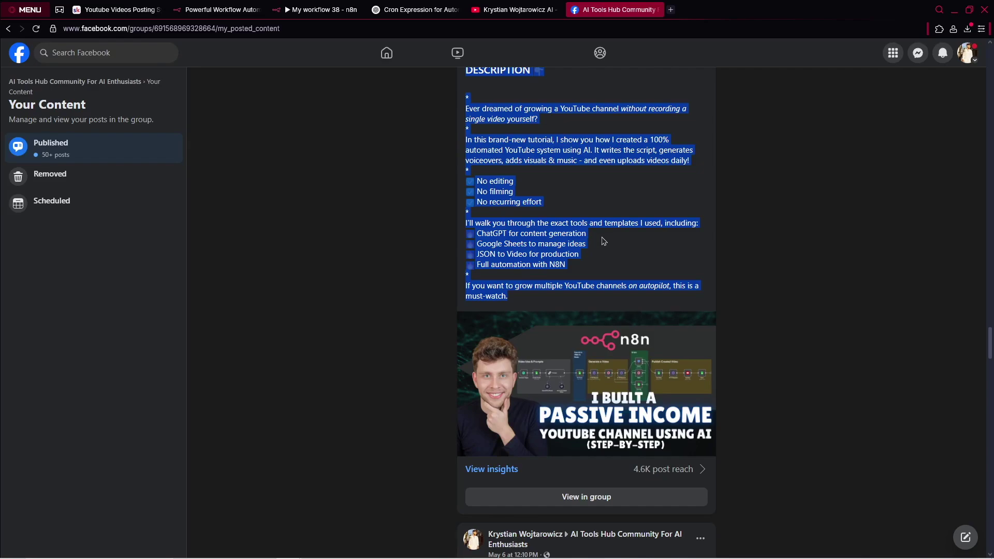
click(300, 5)
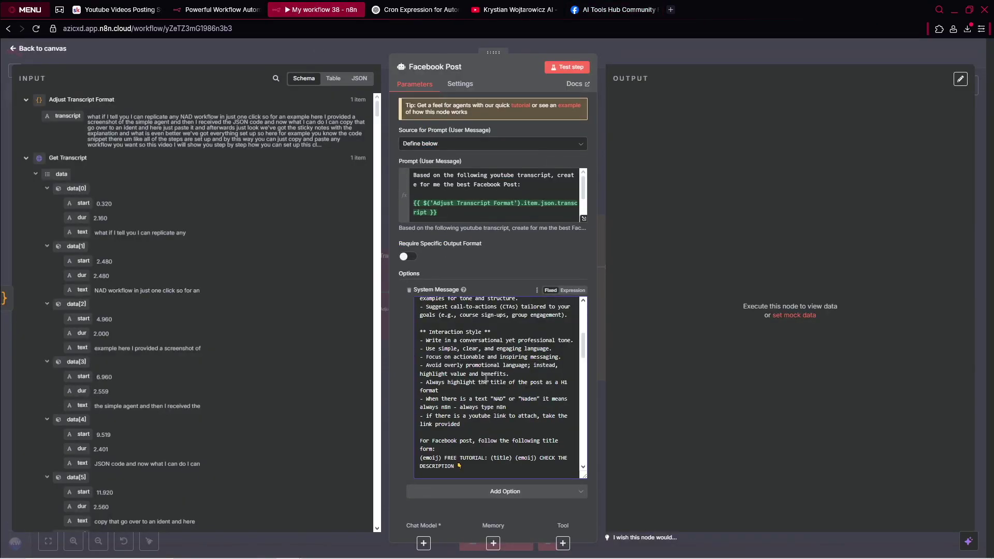
drag(480, 374, 442, 315)
scroll(466, 414, down, 1)
Step: Attach an OpenAI Chat Model to the Facebook Post agent, keeping the gpt-4o-mini model
click(423, 543)
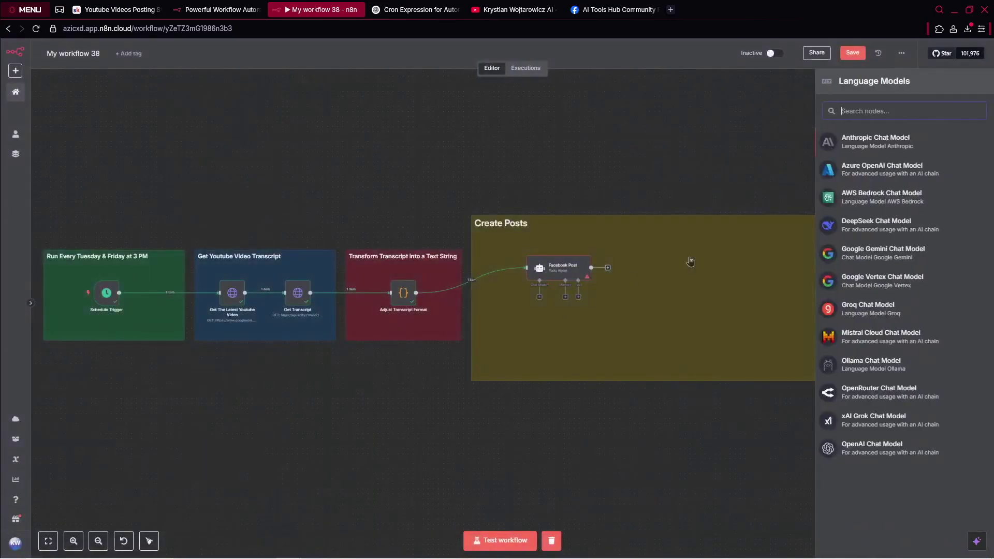
text(ope)
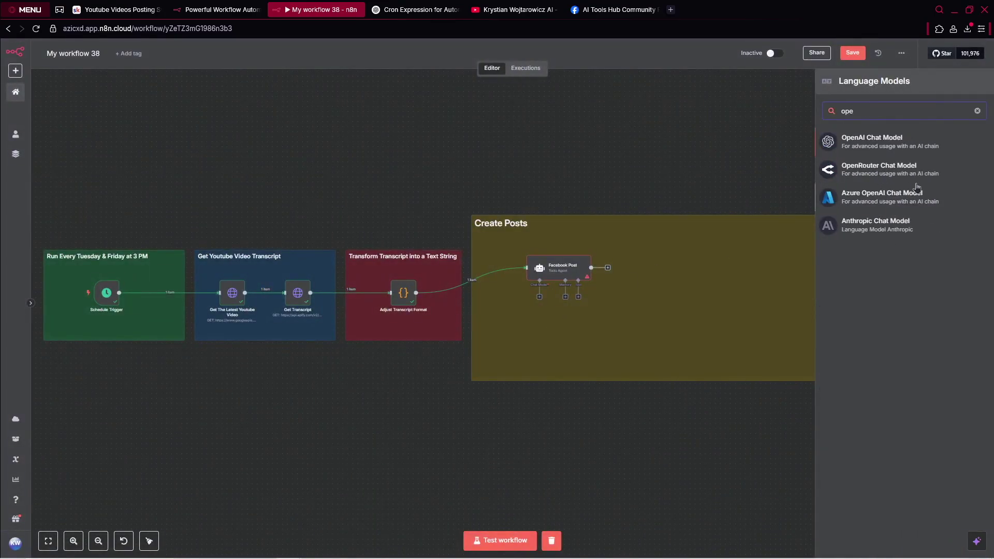
click(869, 141)
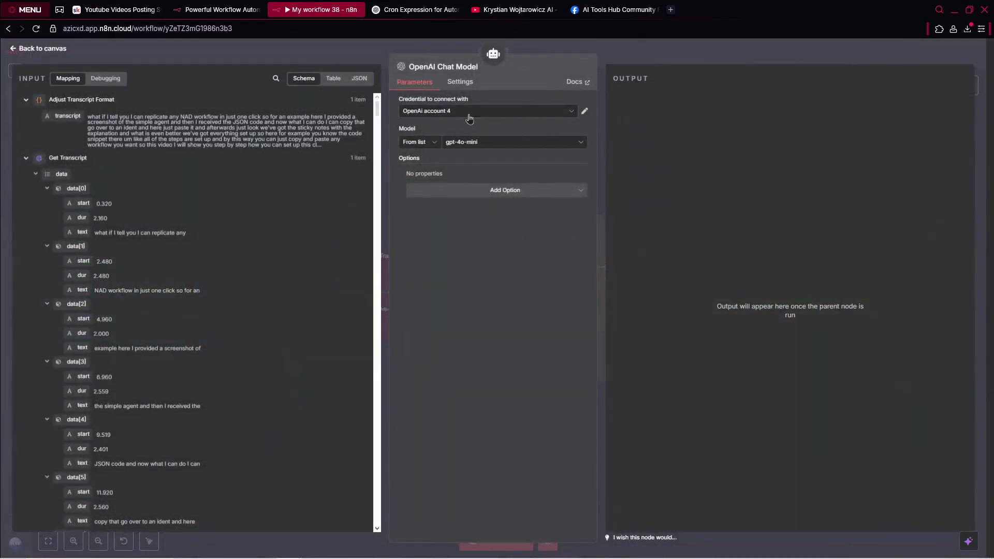
key(Escape)
Step: Add an AI Agent node after Facebook Post and set its prompt source to Define below
drag(632, 129, 491, 137)
drag(489, 275, 518, 307)
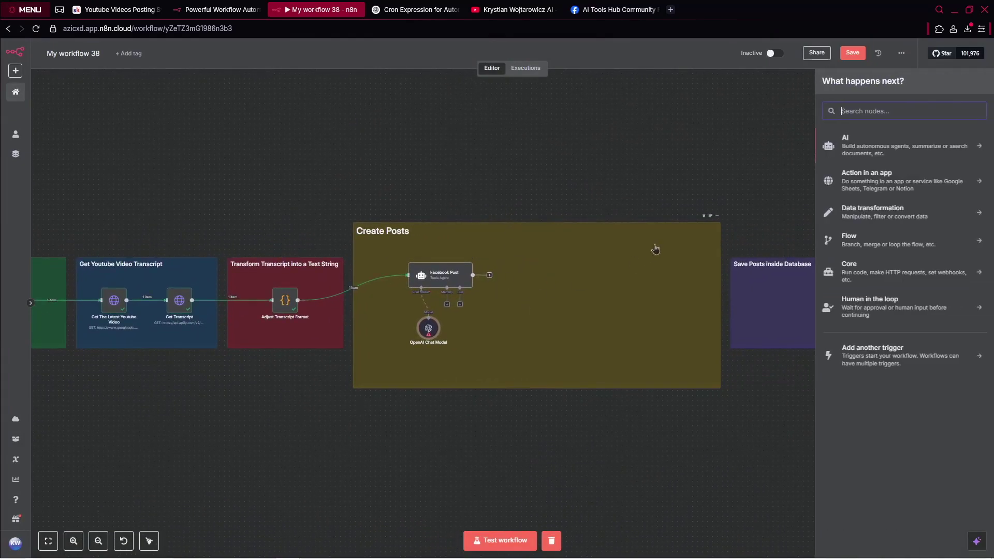
text(ai ag)
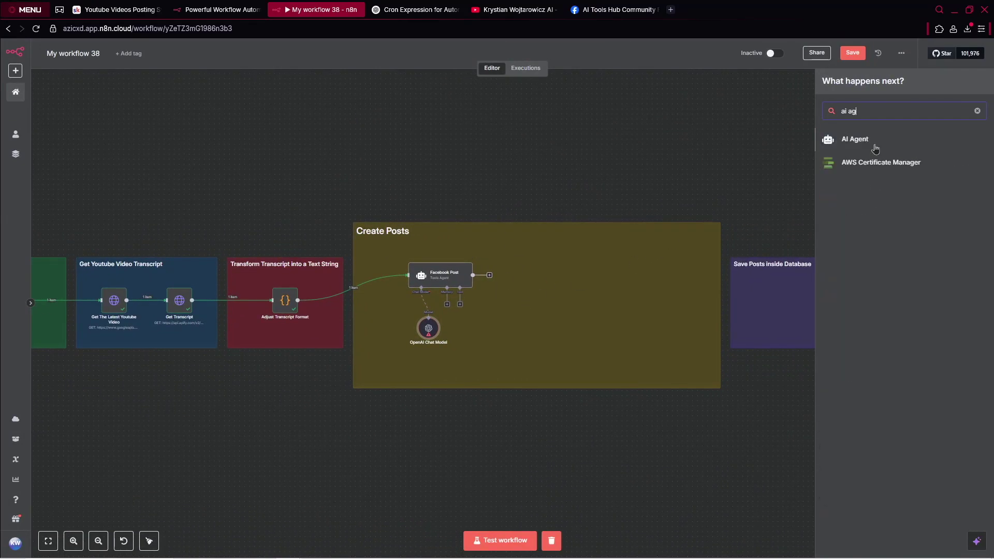
click(869, 139)
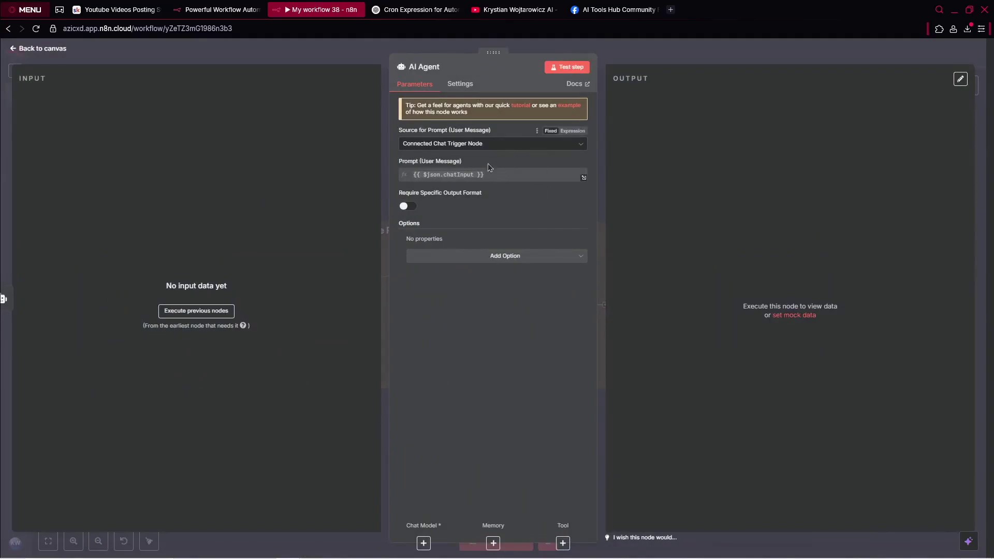
click(492, 143)
click(429, 191)
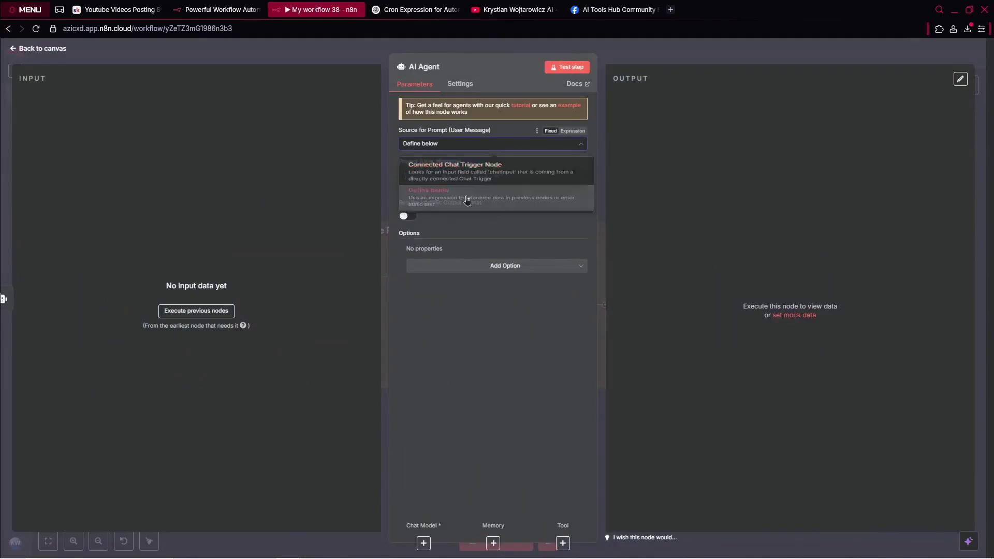
Step: Fill the new agent's prompt with the lesson's AI Agent 2 ( Email Campaign ) prompt, including the transcript and video link expressions
click(125, 8)
scroll(641, 243, down, 6)
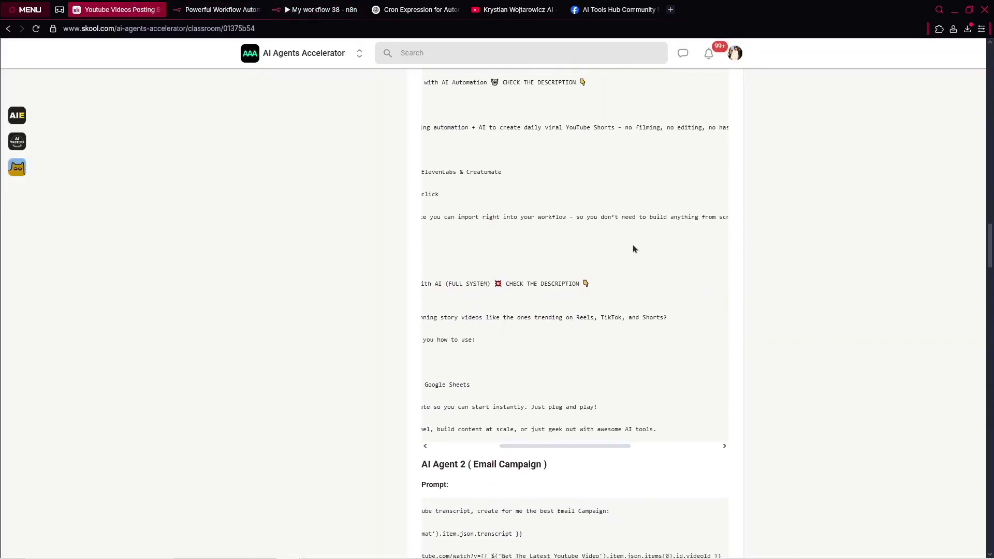
drag(533, 435, 447, 435)
drag(429, 372, 810, 426)
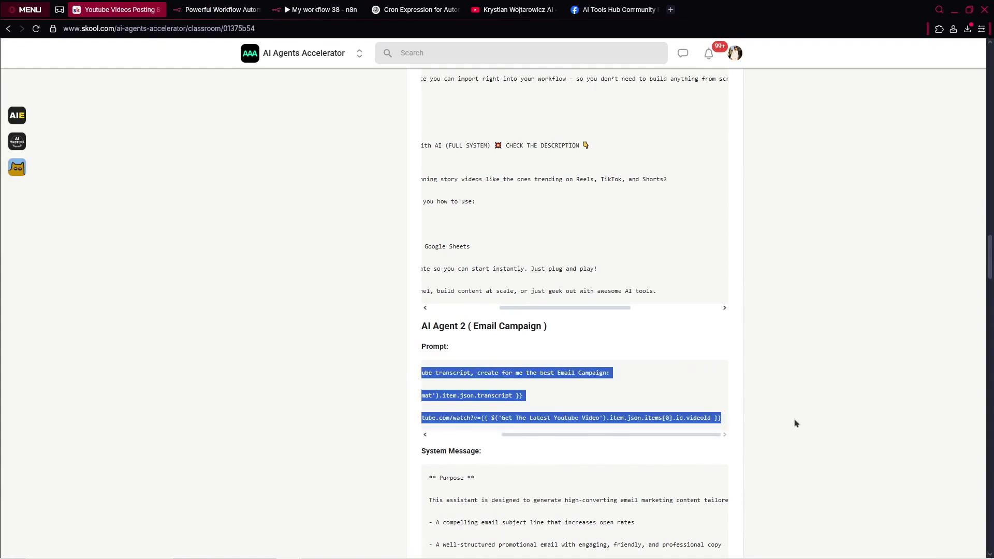
click(321, 10)
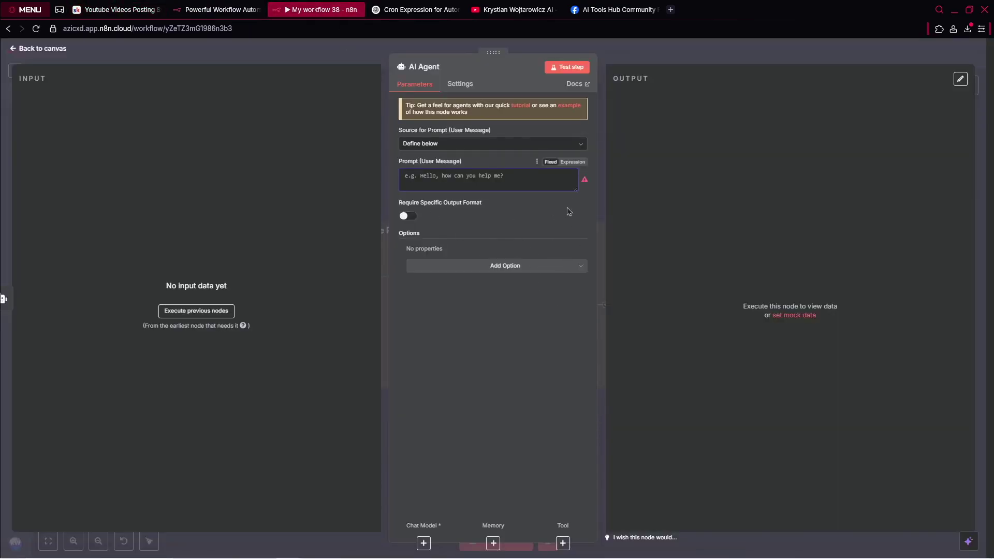
text(Based on the following youtube transcript, create for me the best Email Campaign:  {{ $('Adjust Transcript Format').item.json.transcript }})
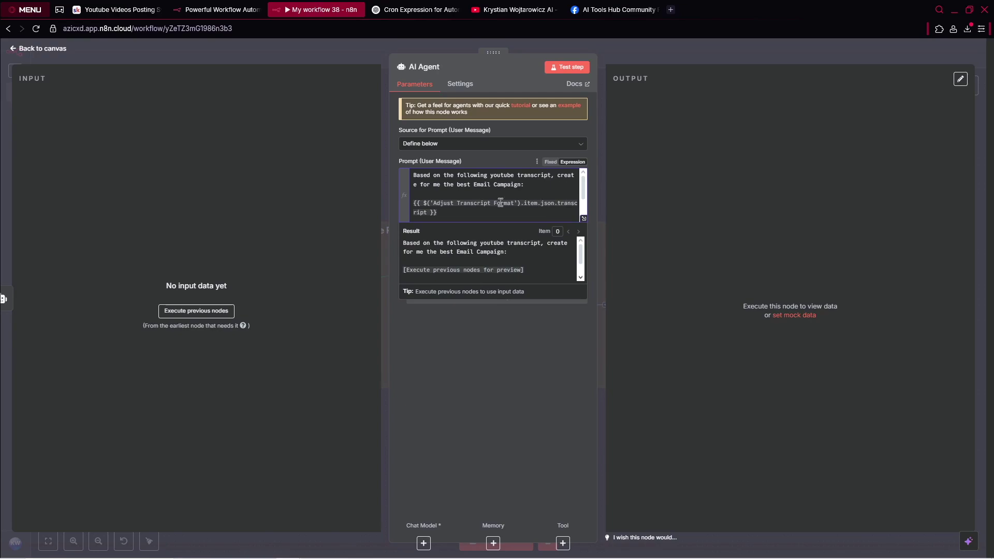
click(534, 375)
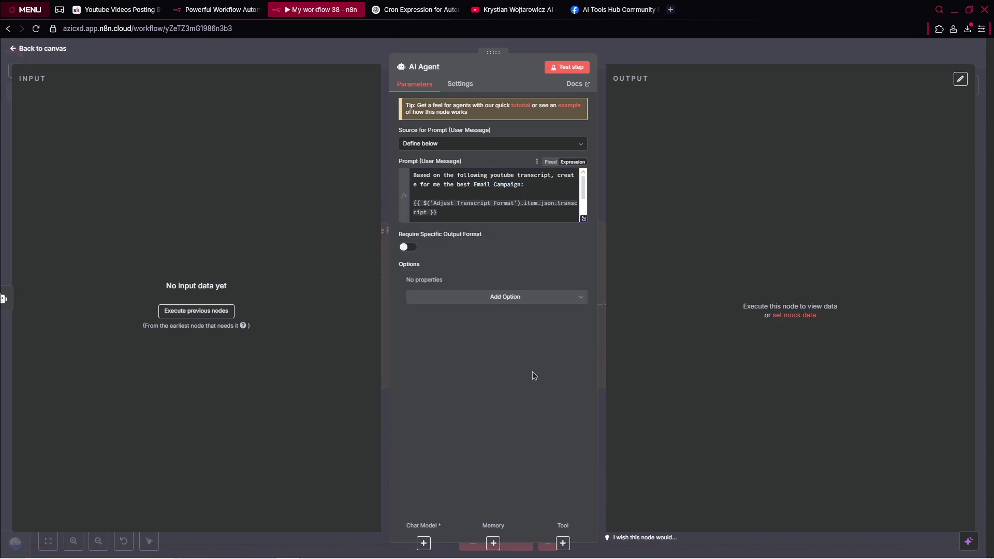
Step: Add a System Message option to the new agent and fill it with the lesson's AI Agent 2 ( Email Campaign ) system message
click(505, 298)
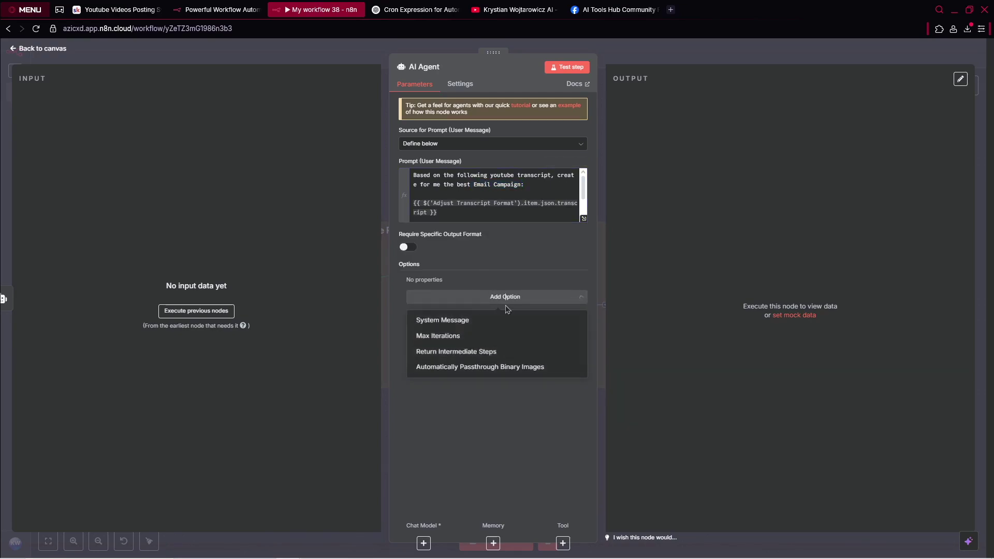
click(469, 321)
key(ctrl+shift+Tab)
key(ctrl+shift+Tab)
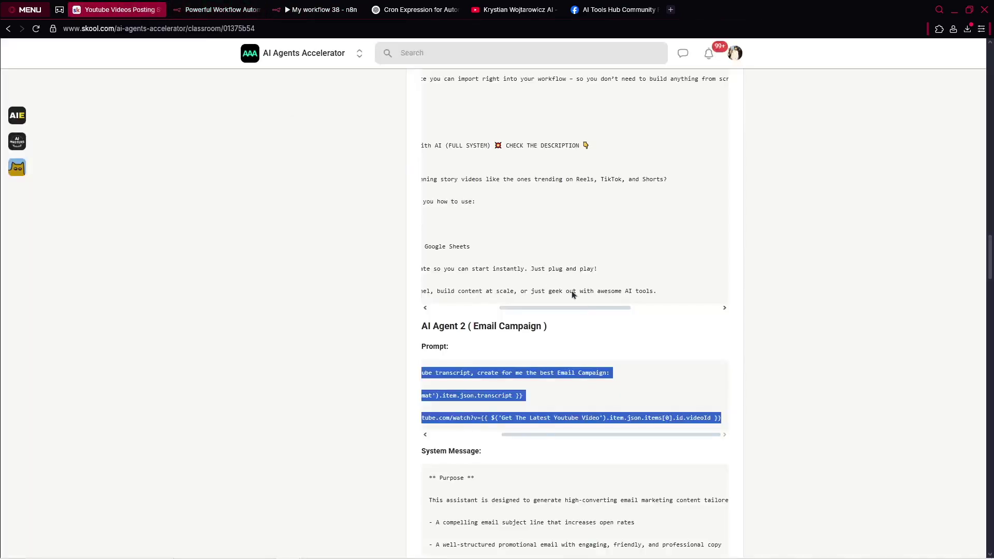
scroll(496, 381, down, 3)
drag(429, 331, 781, 400)
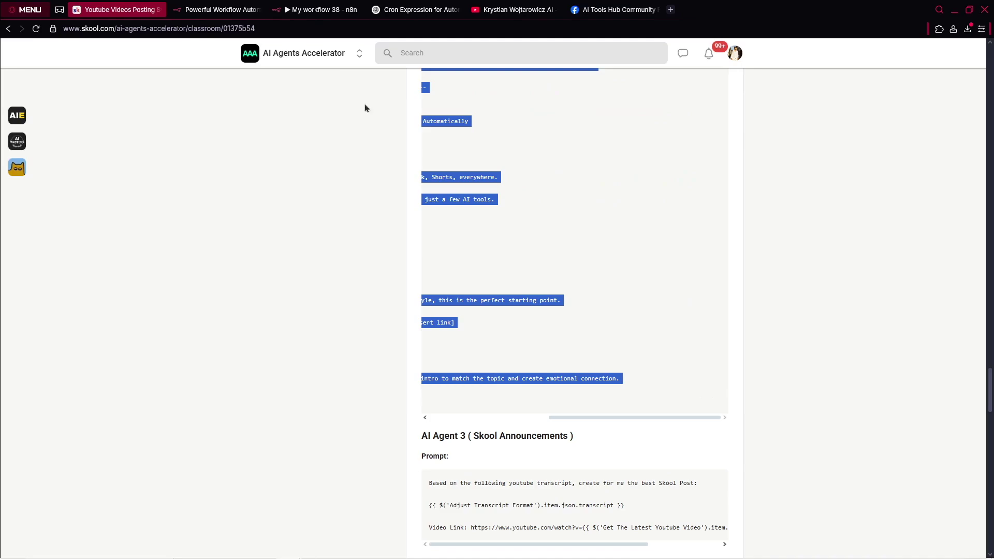
click(324, 9)
click(491, 316)
key(ctrl+a)
key(ctrl+v)
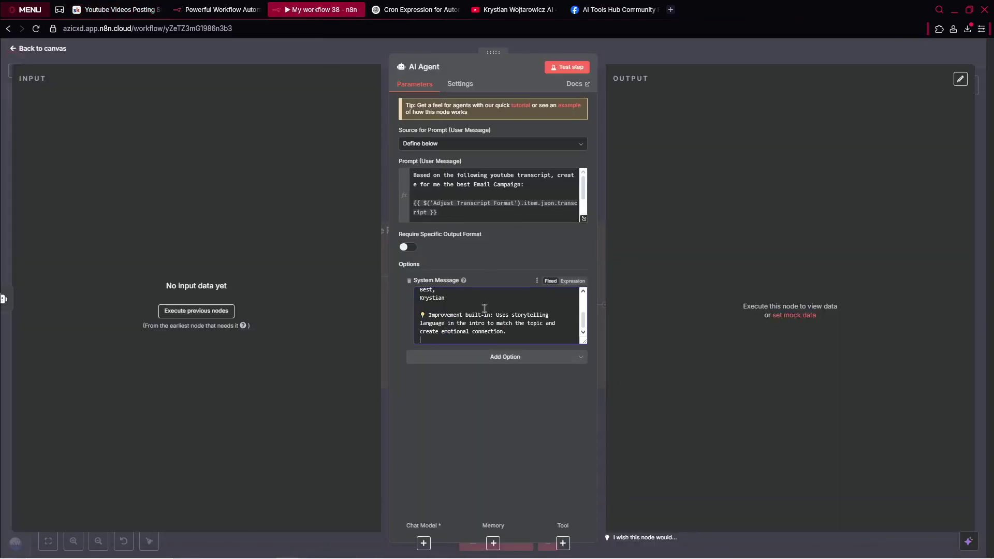
scroll(484, 308, up, 10)
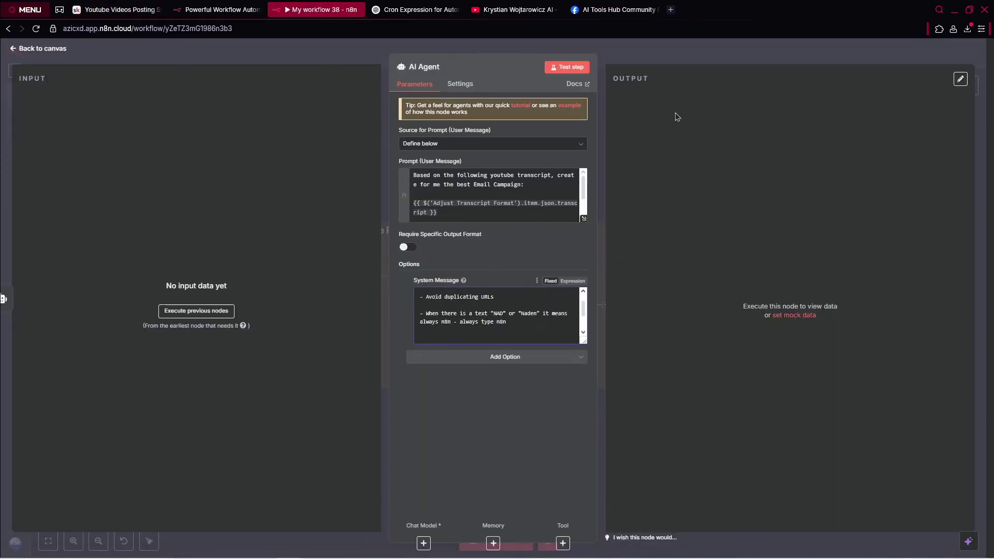
Step: Rename the agent node Email Campaign and review the transcript and video link expressions in its prompt
click(437, 67)
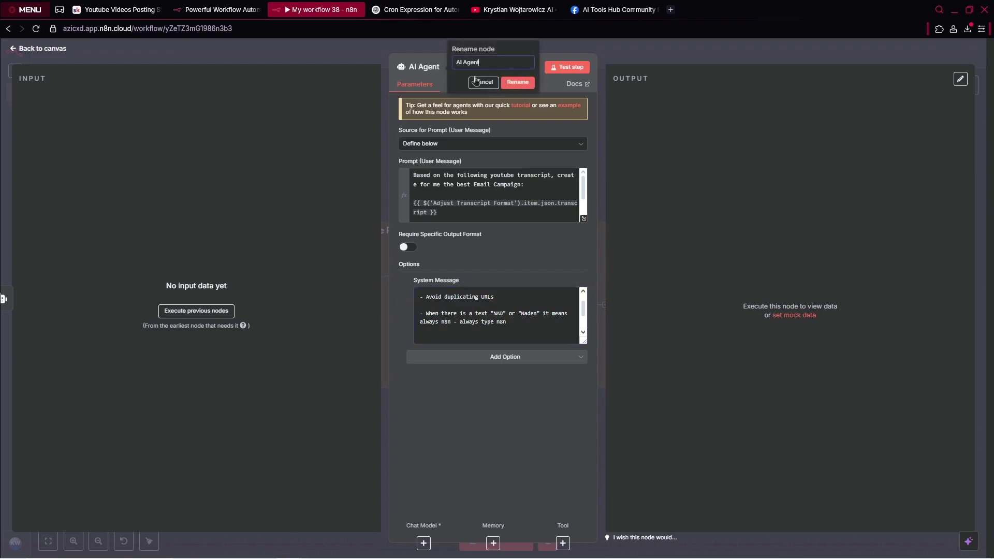
double_click(501, 63)
text(Email Campaign)
click(518, 82)
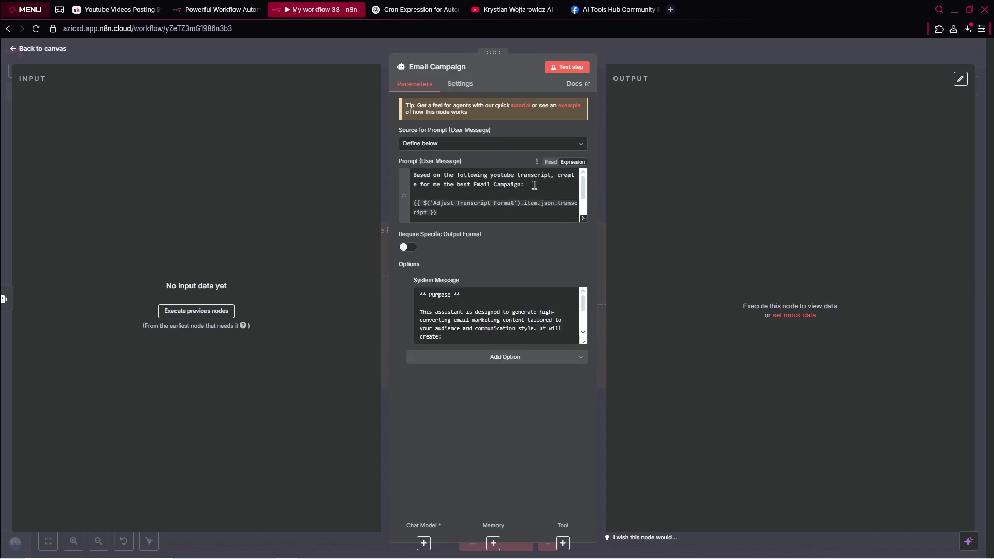
scroll(517, 200, down, 1)
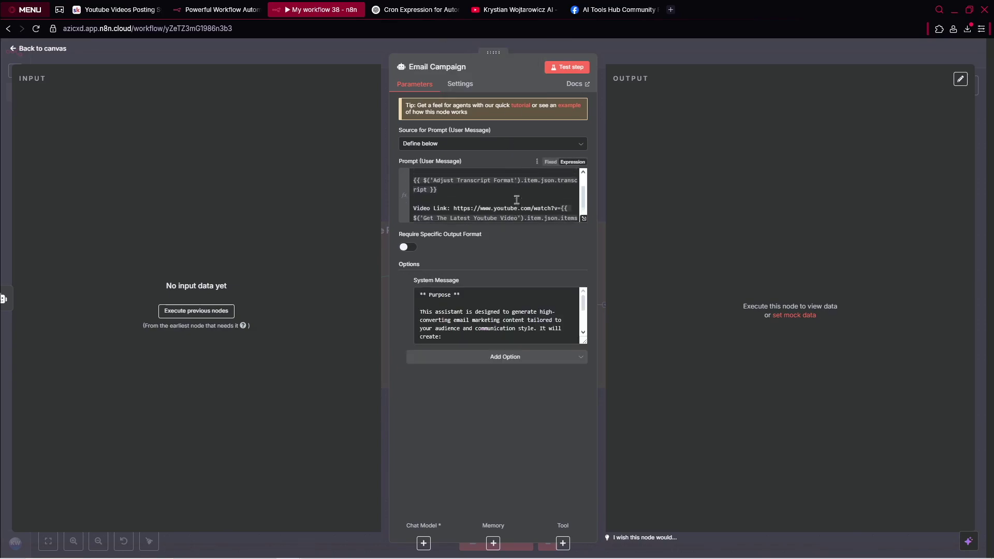
click(415, 202)
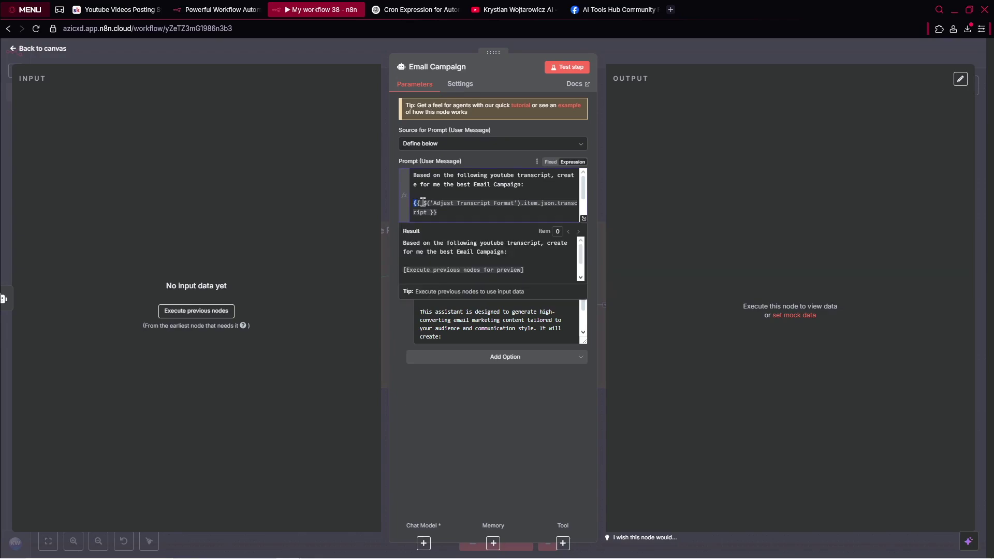
scroll(474, 189, down, 2)
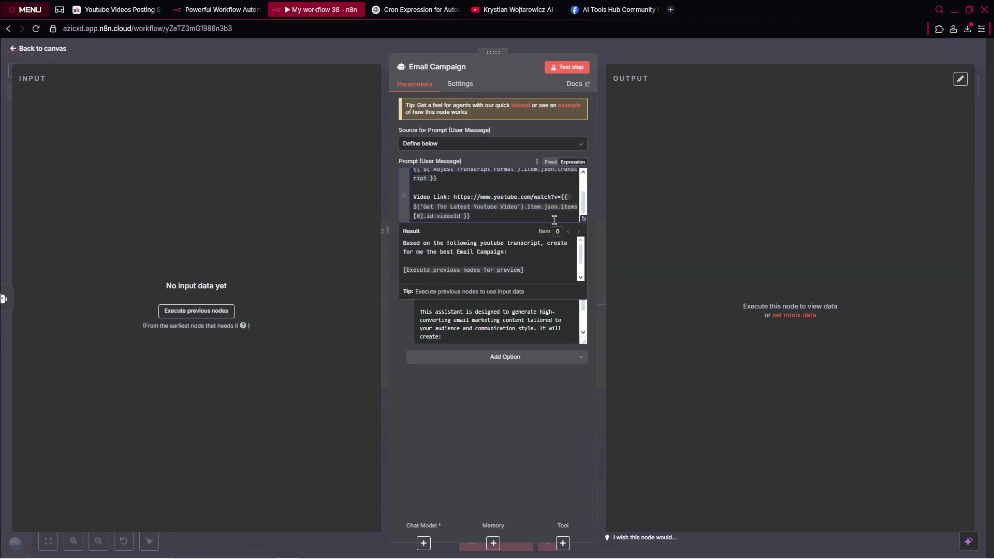
drag(554, 219, 456, 197)
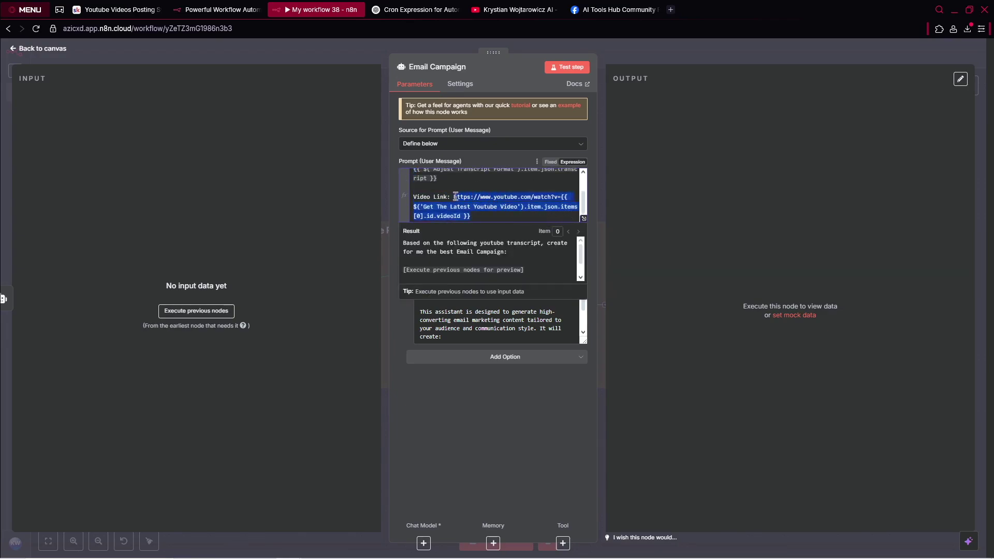
click(479, 330)
Step: Attach an OpenAI Chat Model to the Email Campaign agent and place it just beneath the agent
click(419, 543)
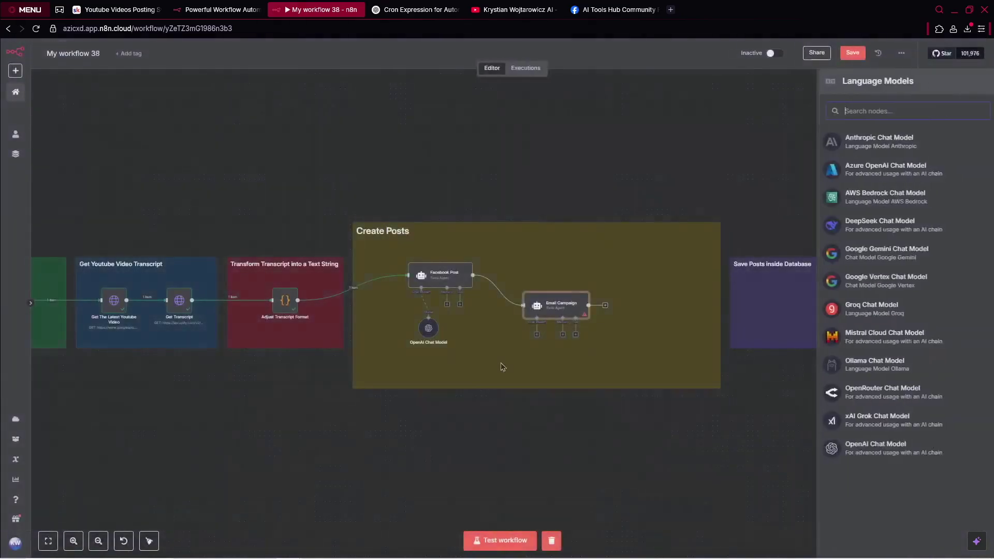
text(ope)
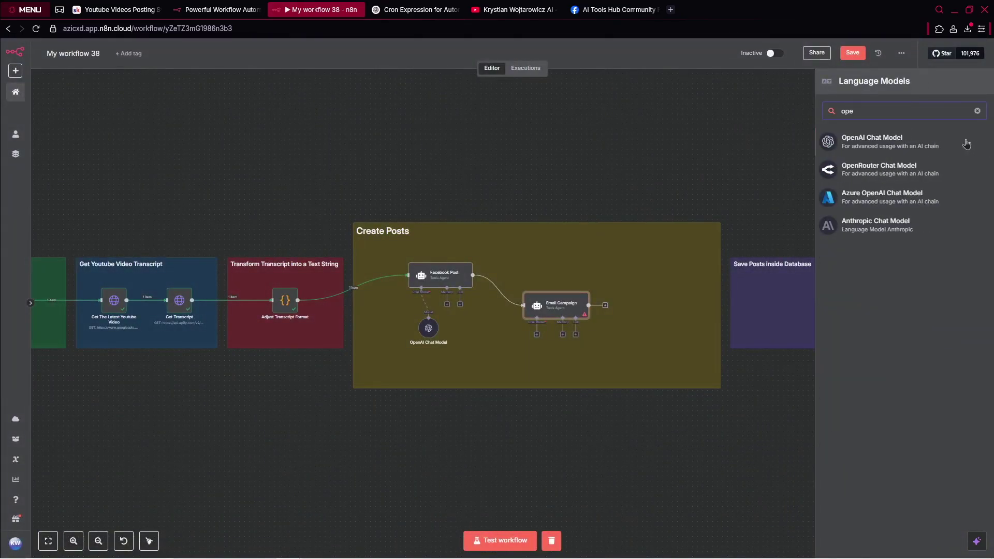
click(966, 144)
click(39, 49)
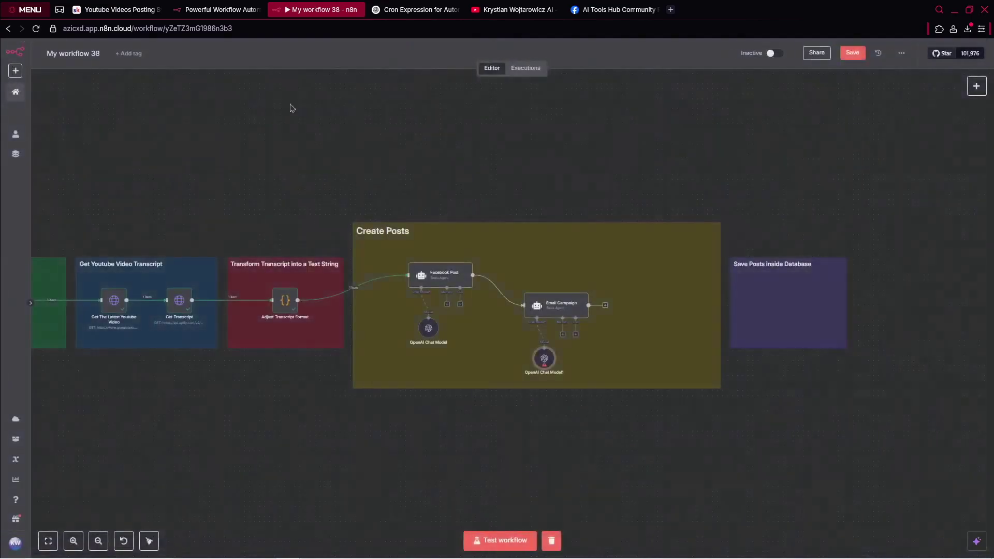
drag(412, 356, 391, 351)
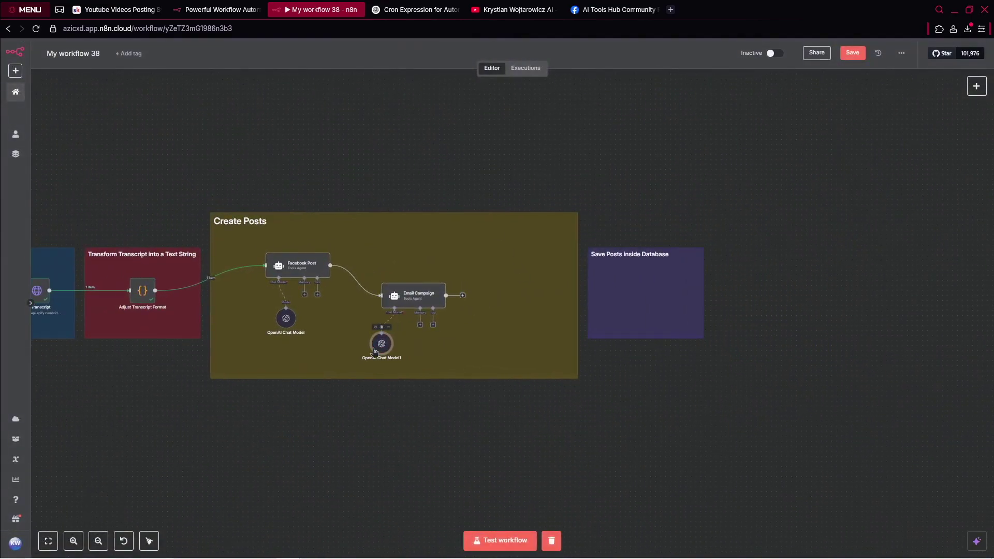
Step: Add an AI Agent node after Email Campaign with prompt source Define below, and space the two agents apart inside Create Posts
click(463, 295)
text(ai)
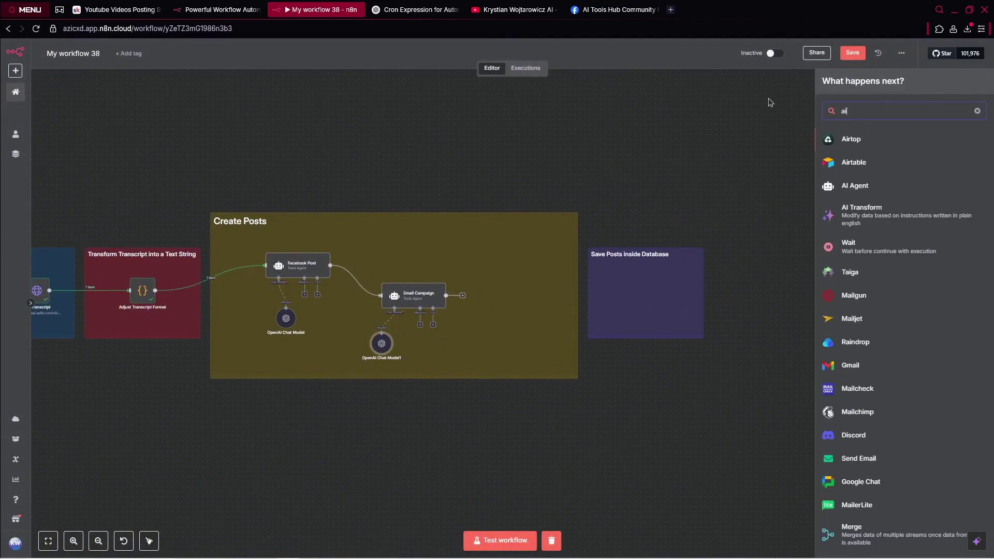
click(872, 191)
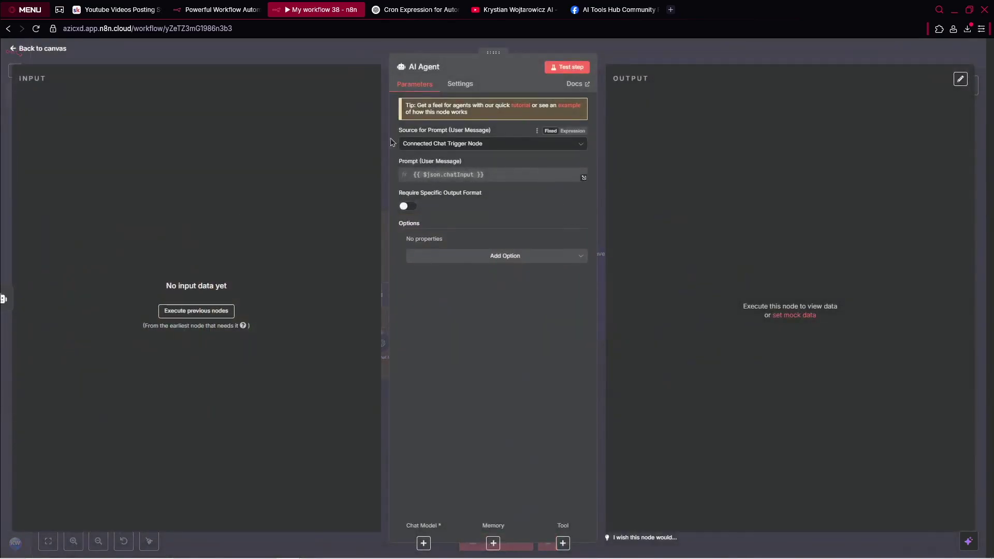
click(482, 147)
click(491, 203)
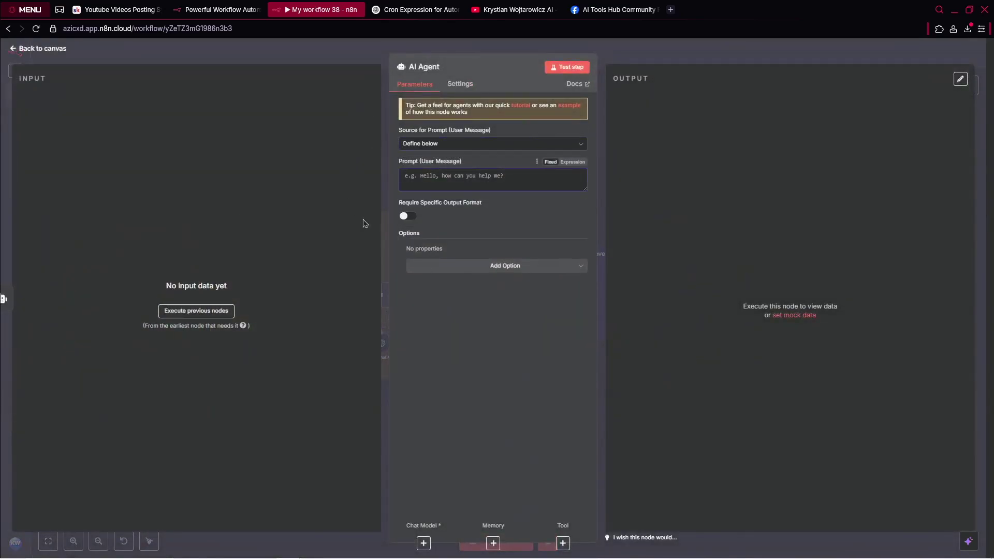
key(Escape)
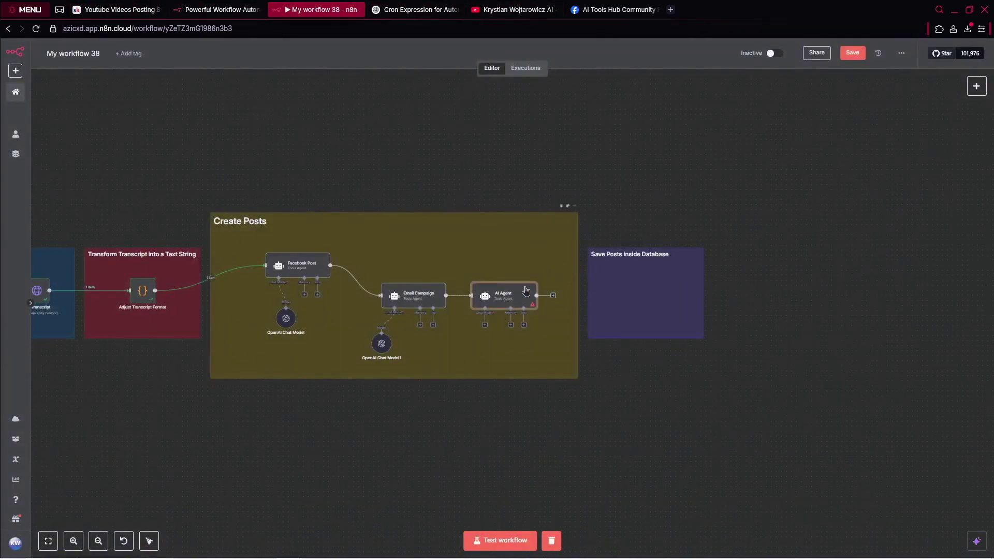
drag(526, 290, 535, 260)
drag(422, 295, 411, 295)
Step: Attach an OpenAI Chat Model to the new AI Agent, keeping the gpt-4o-mini model
click(495, 294)
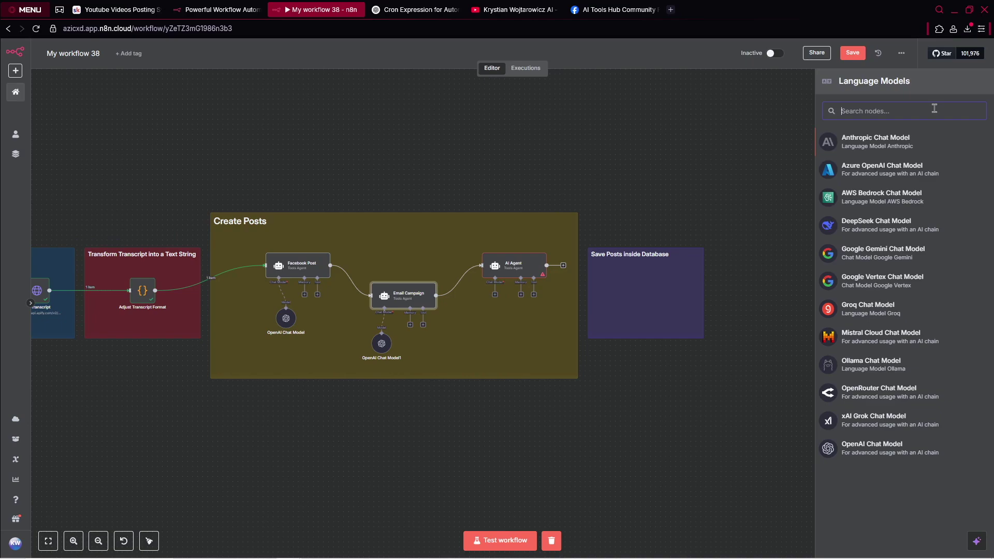
text(ope)
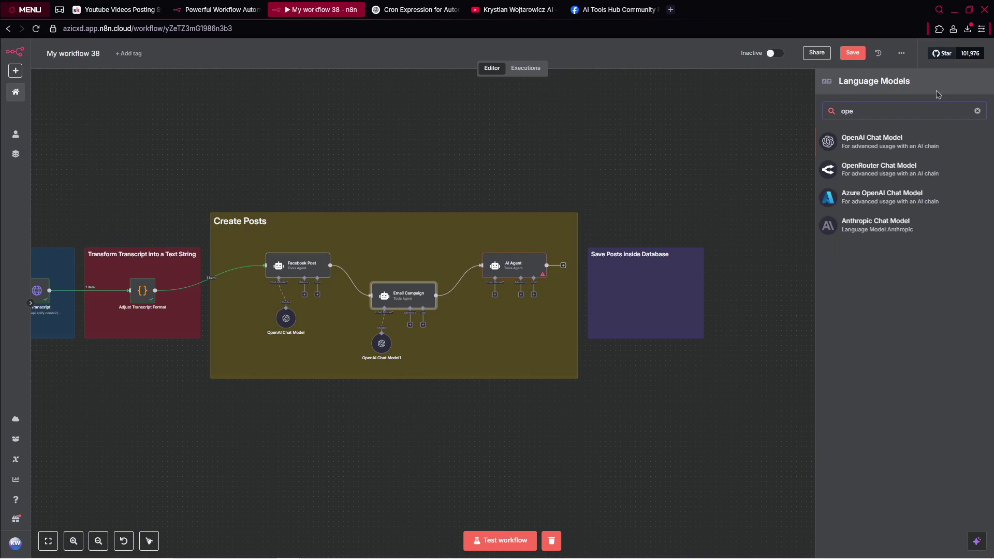
click(914, 139)
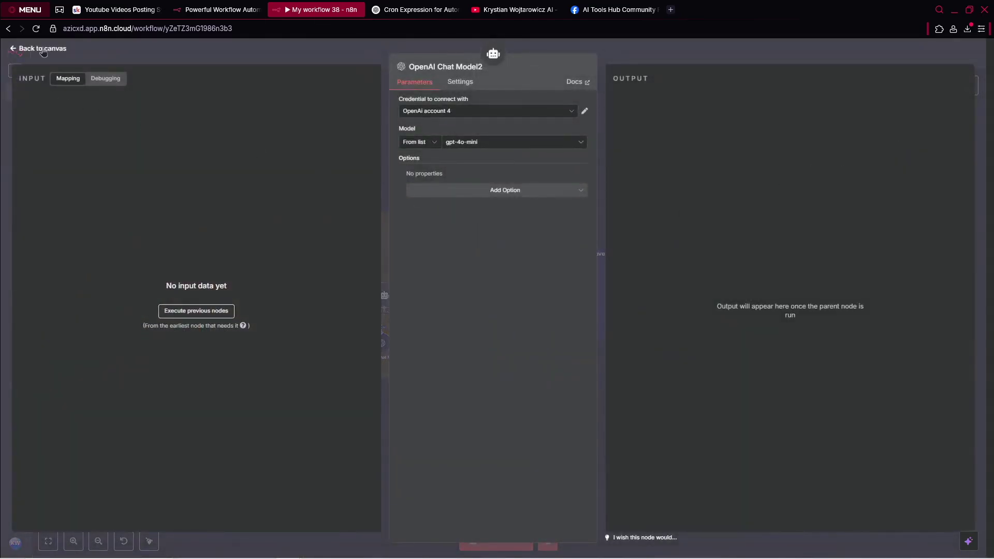
click(43, 48)
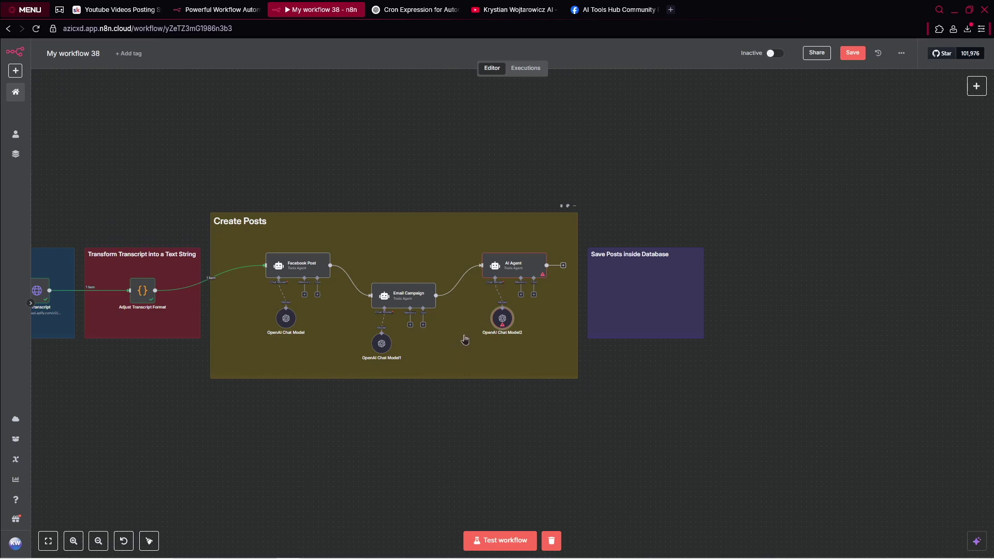
Step: Open the third AI Agent node's settings and rename it Skool Announcement
mouse_move(444, 299)
double_click(513, 268)
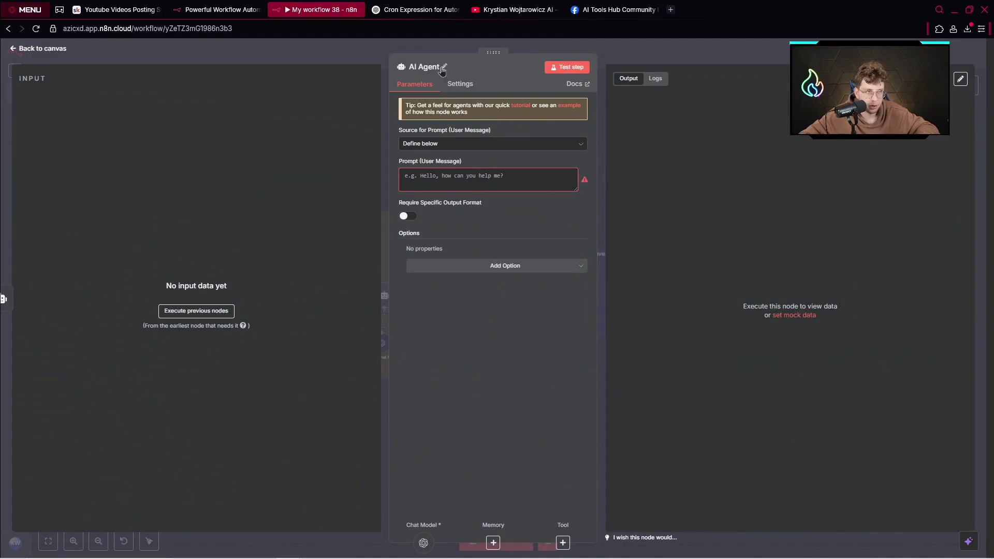
click(443, 68)
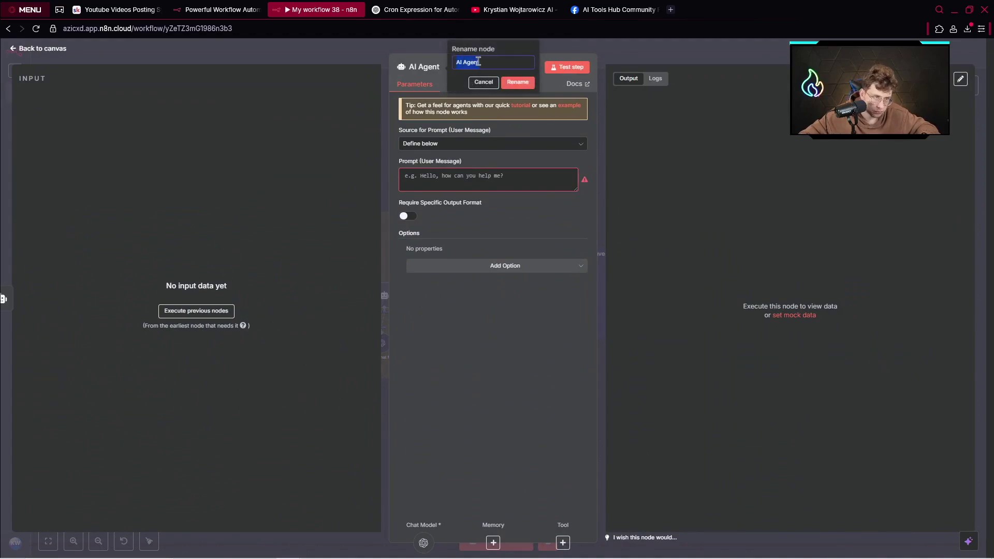
text(Skool)
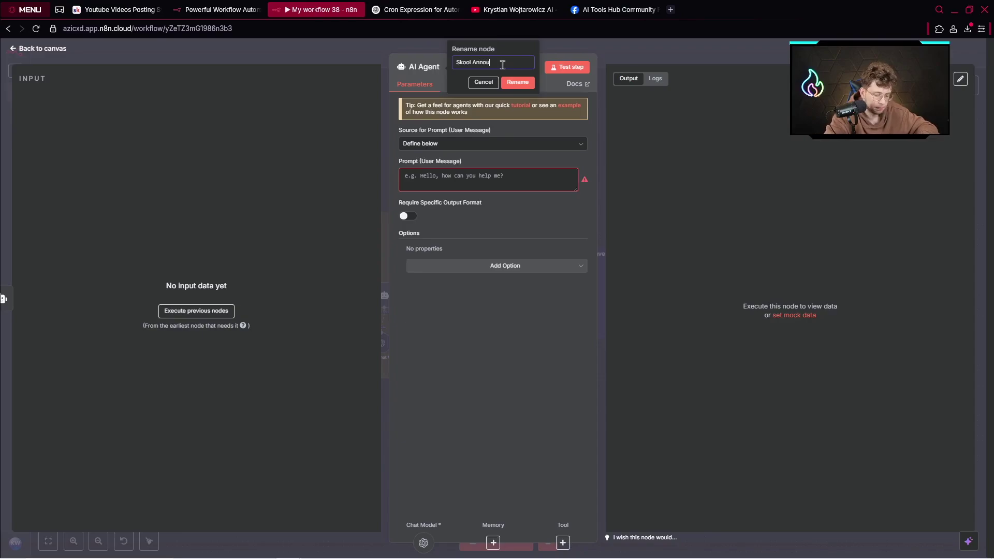
click(527, 81)
Step: Fill the Skool Announcement agent's prompt with the lesson's AI Agent 3 ( Skool Announcements ) prompt, including the transcript and video link expressions
key(ctrl+shift+Tab)
key(ctrl+shift+Tab)
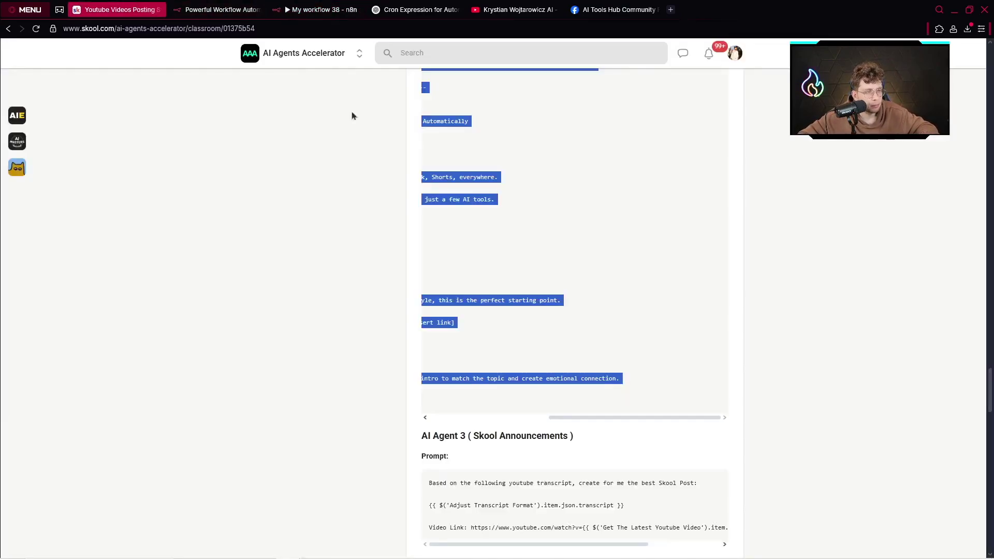
scroll(431, 222, down, 5)
drag(430, 222, 759, 274)
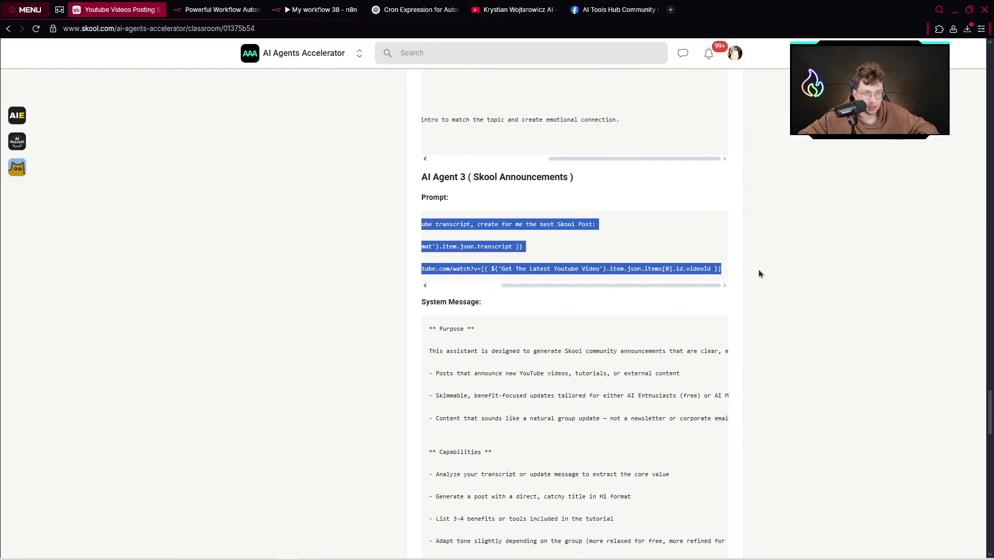
key(ctrl+c)
key(ctrl+Tab)
key(ctrl+Tab)
click(492, 178)
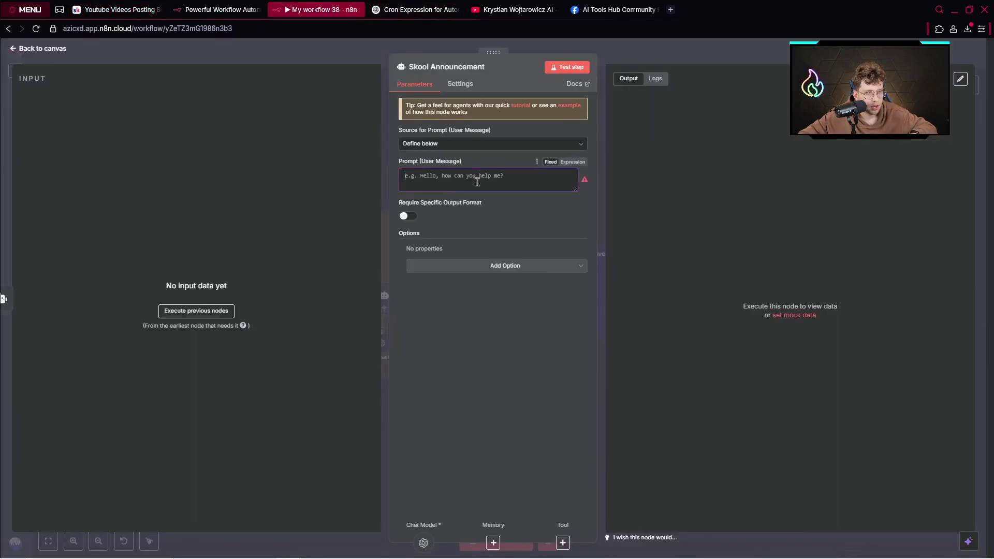
key(ctrl+v)
Step: Add a System Message option to Skool Announcement and replace its default text with the lesson's AI Agent 3 system message
click(514, 258)
click(498, 296)
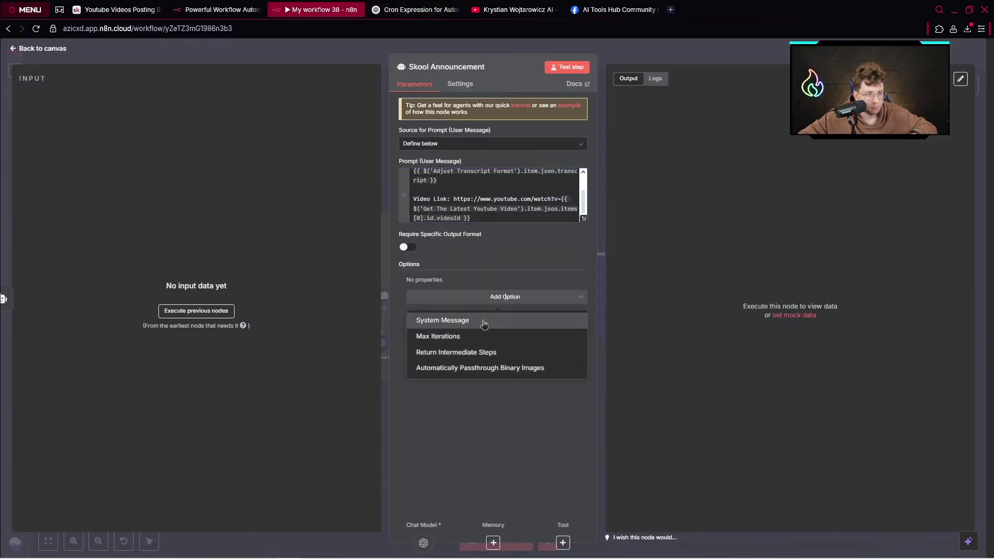
click(483, 321)
click(118, 9)
scroll(569, 311, down, 1)
drag(429, 275, 657, 441)
scroll(644, 460, down, 9)
scroll(668, 365, down, 18)
click(321, 9)
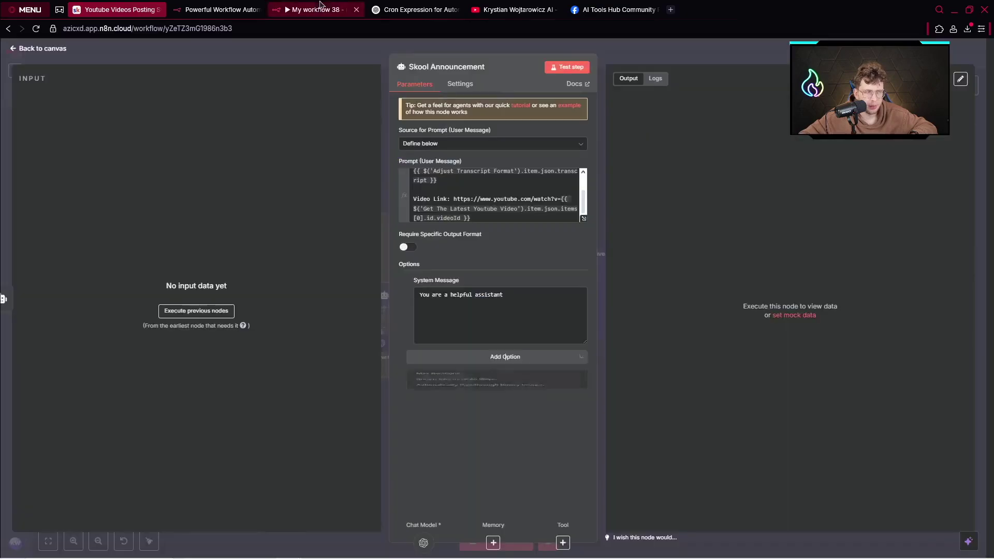
click(510, 306)
key(ctrl+a)
key(ctrl+v)
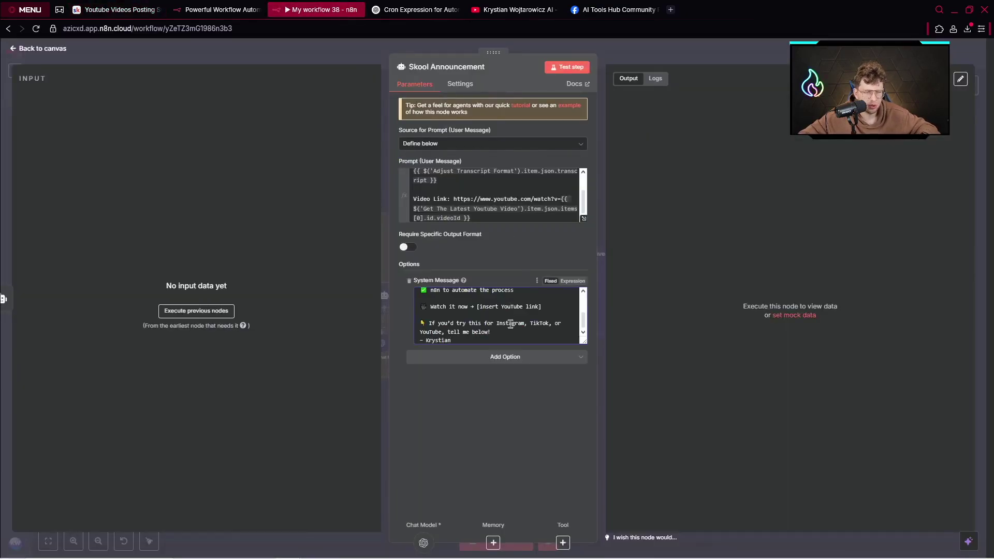
click(49, 49)
Step: Add a Notion node with the Create a database page action after Skool Announcement
scroll(673, 143, left, 3)
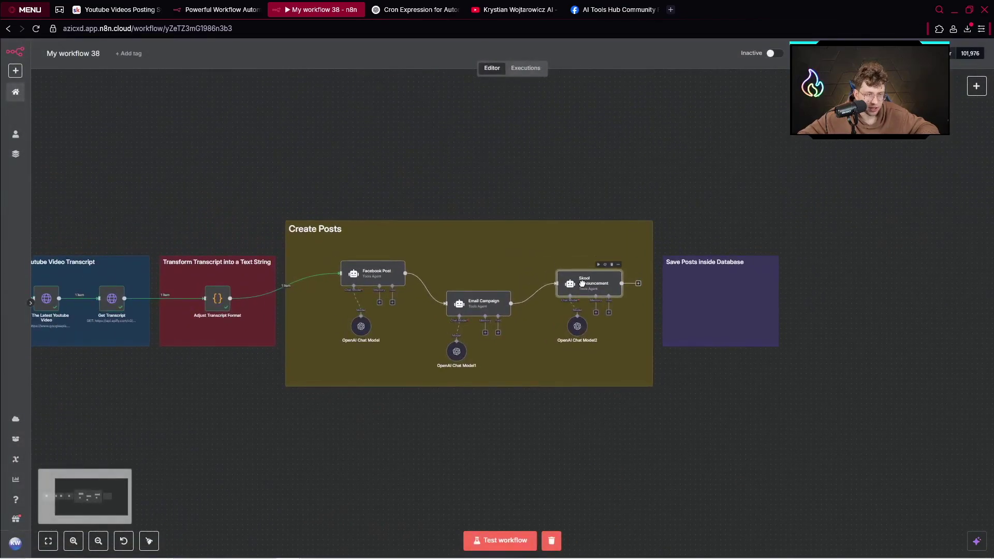
scroll(615, 174, right, 1)
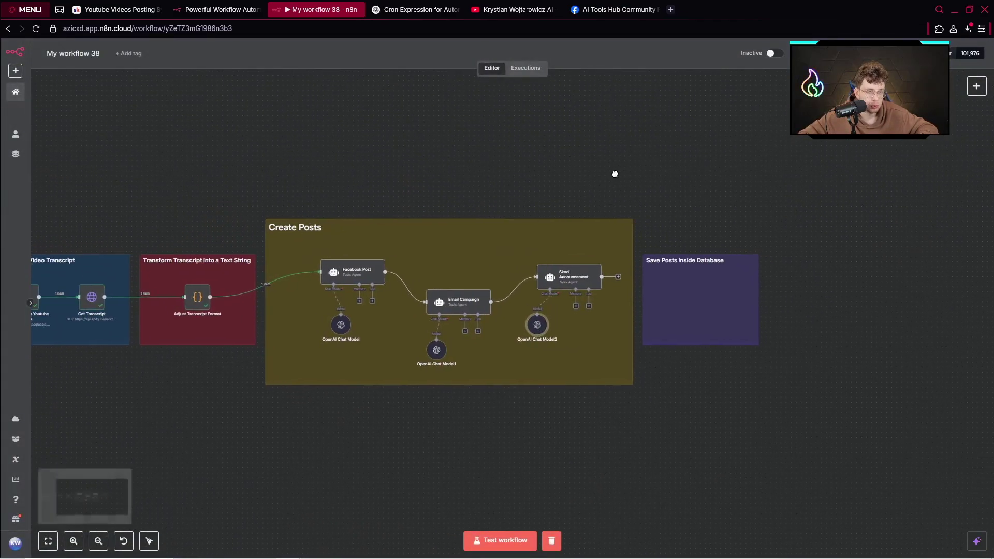
scroll(615, 174, right, 2)
drag(570, 279, 658, 311)
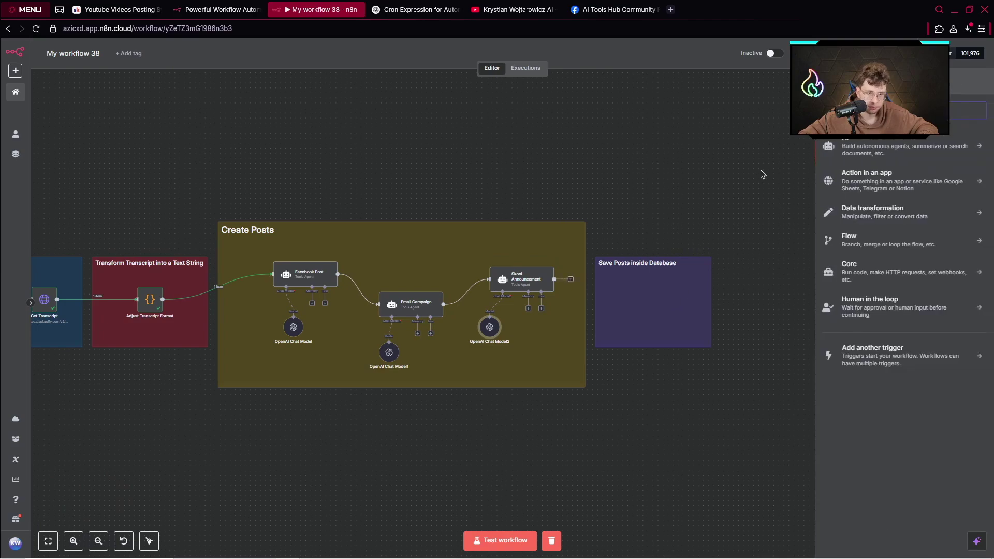
text(notion)
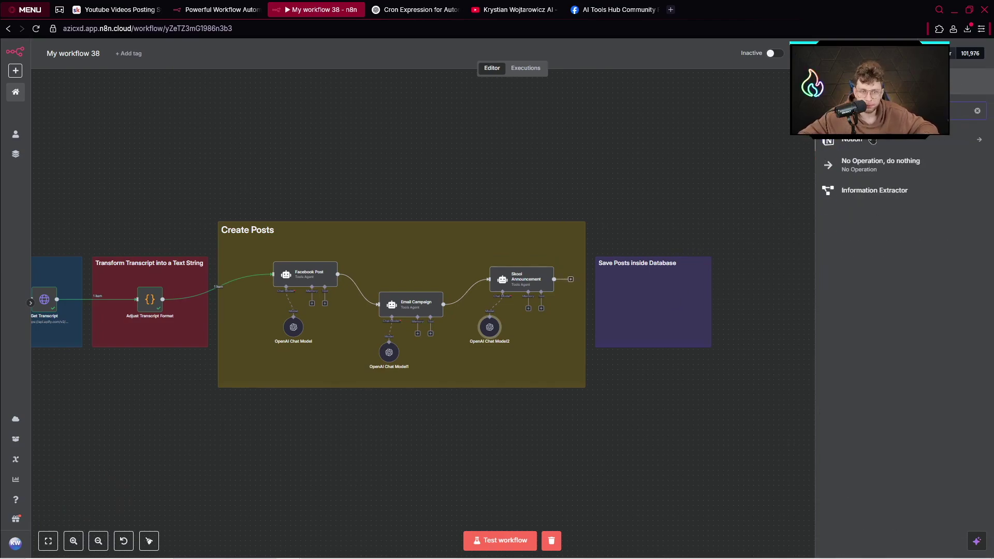
click(872, 140)
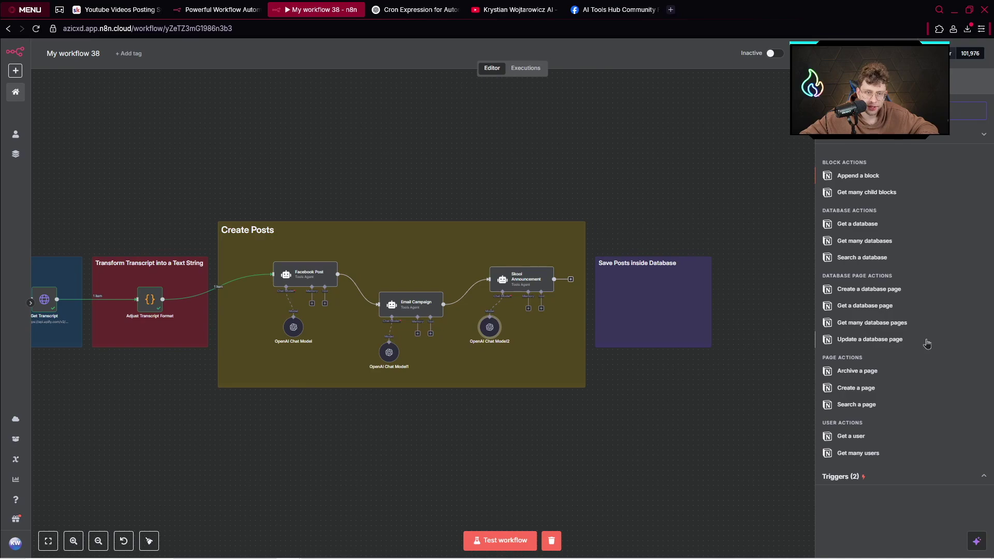
click(889, 293)
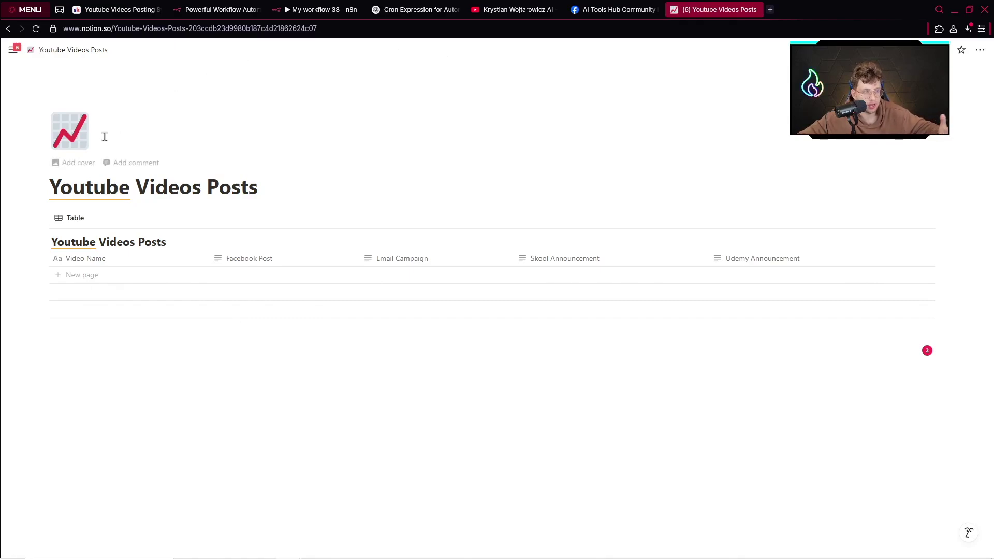
Step: Review the node's available Notion credentials, and in Notion examine the Youtube Videos Posts page's connections and the n8n testing connection's permissions
click(316, 8)
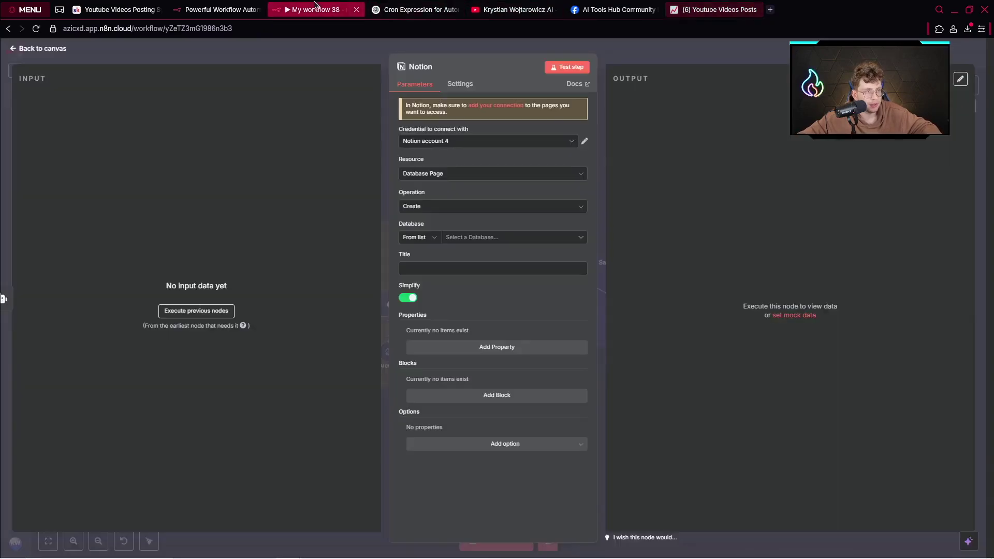
click(448, 140)
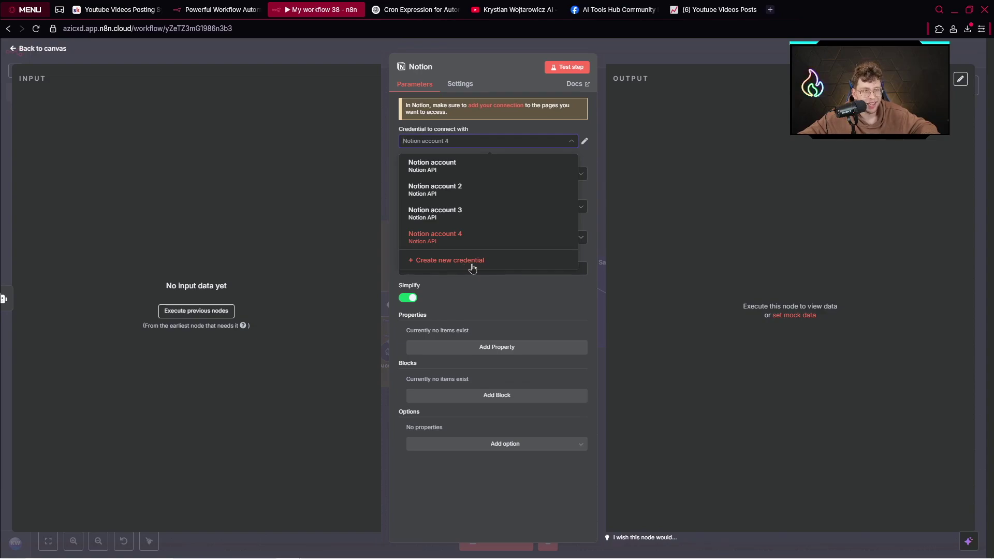
click(715, 10)
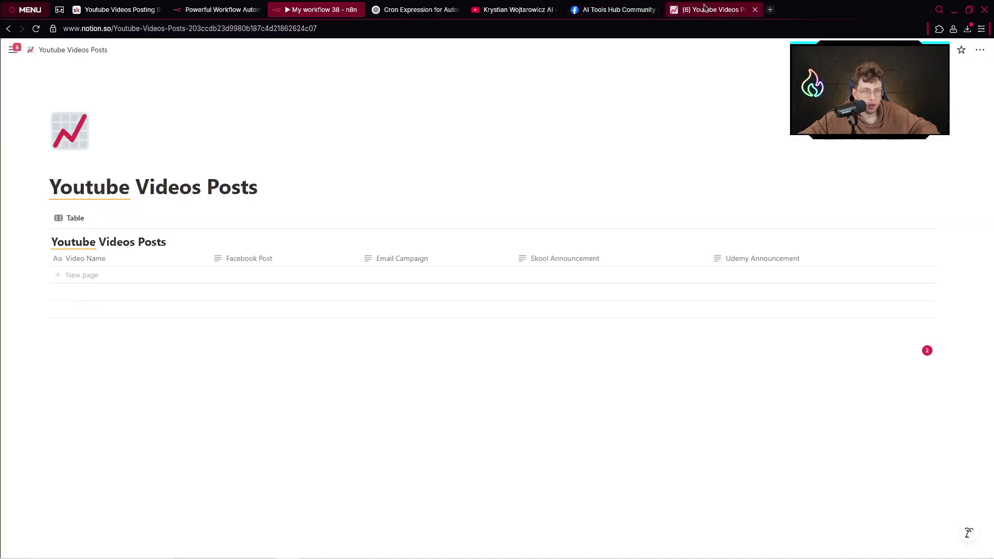
click(979, 50)
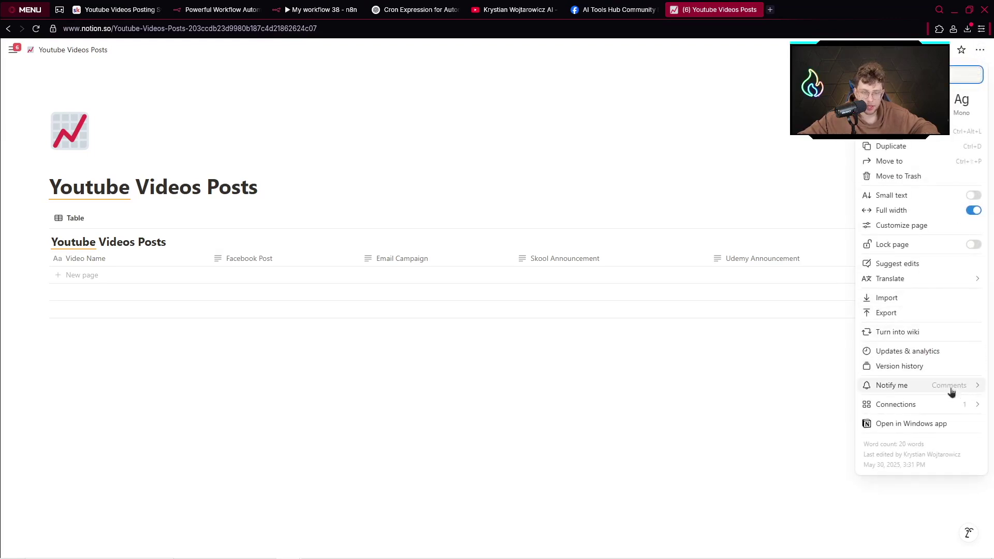
mouse_move(925, 411)
scroll(817, 400, down, 8)
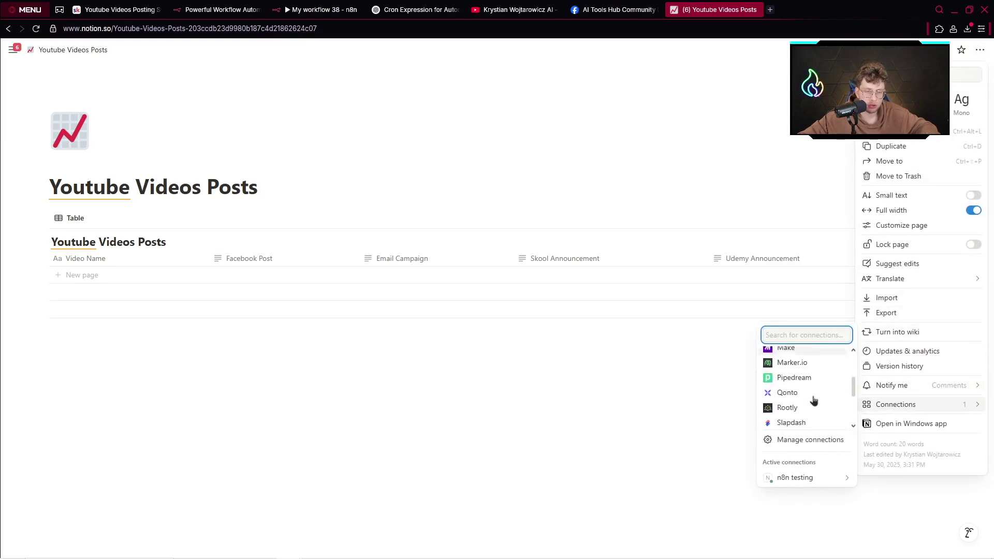
scroll(816, 395, down, 3)
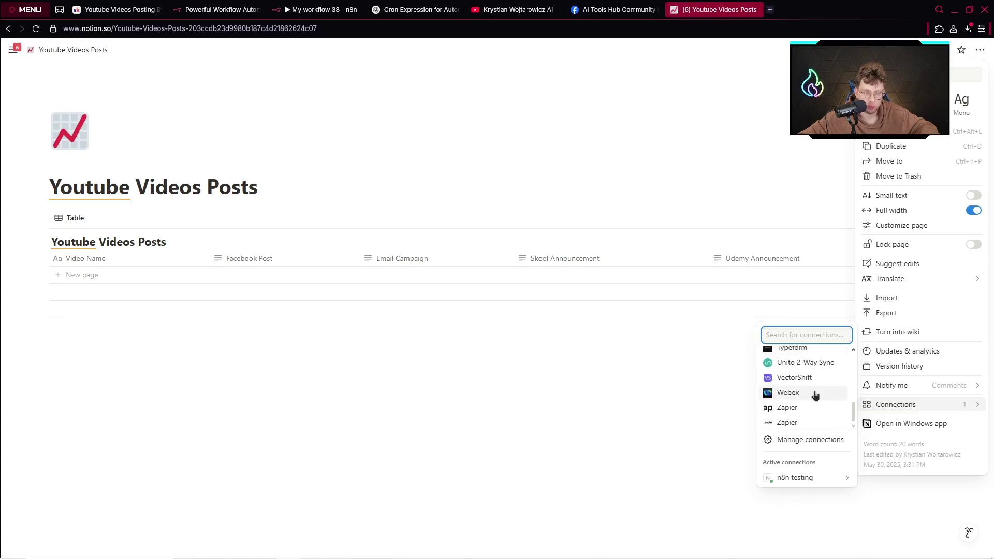
scroll(816, 391, up, 5)
scroll(816, 385, up, 4)
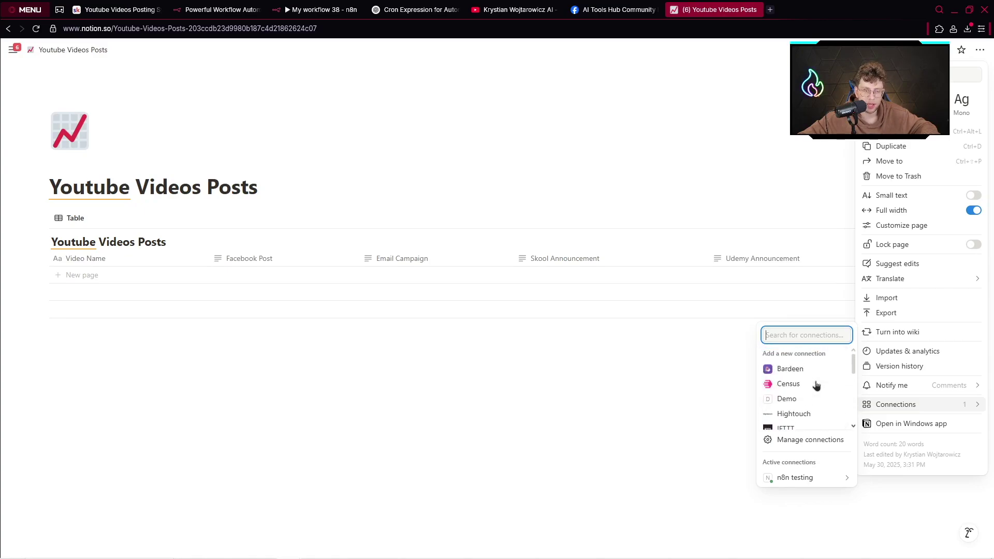
scroll(819, 412, down, 5)
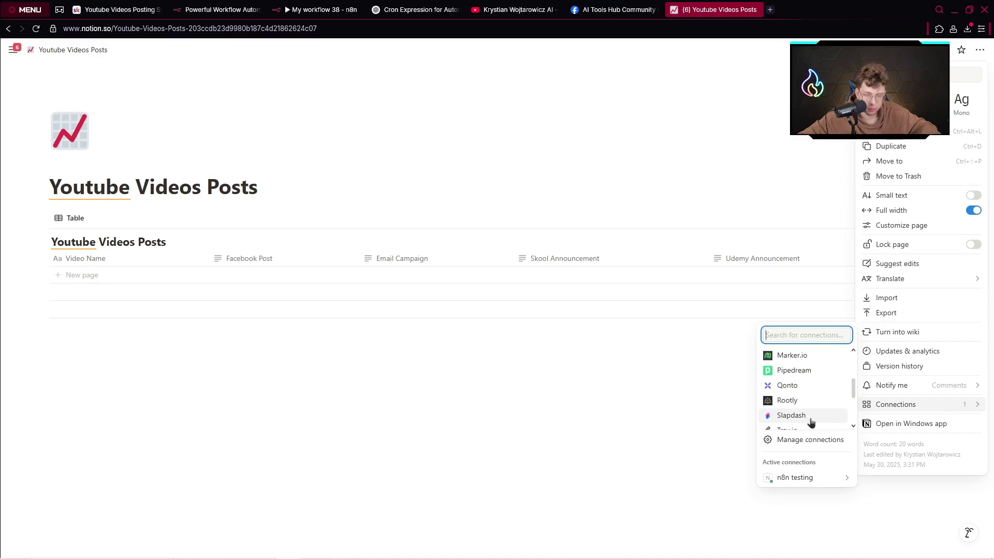
scroll(813, 422, down, 3)
scroll(820, 413, up, 3)
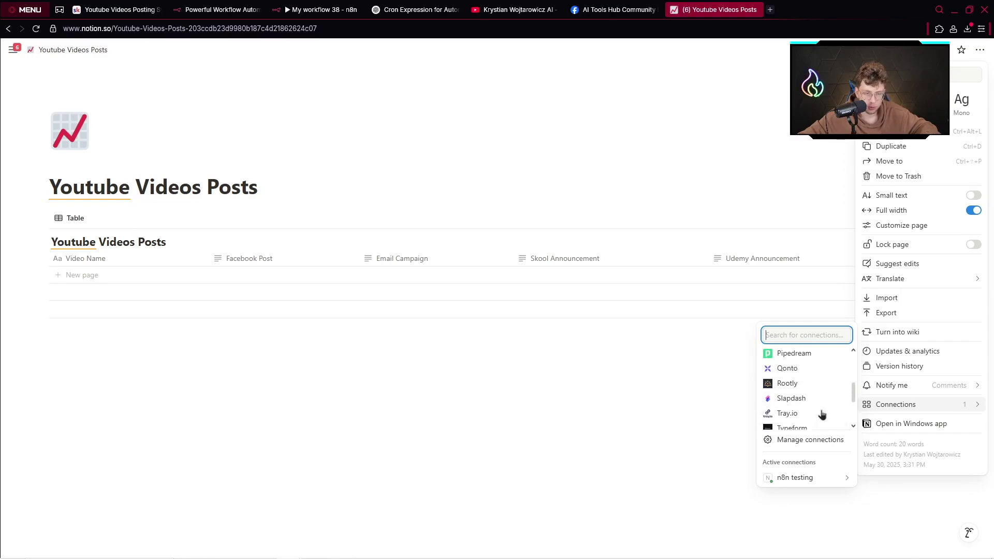
click(795, 479)
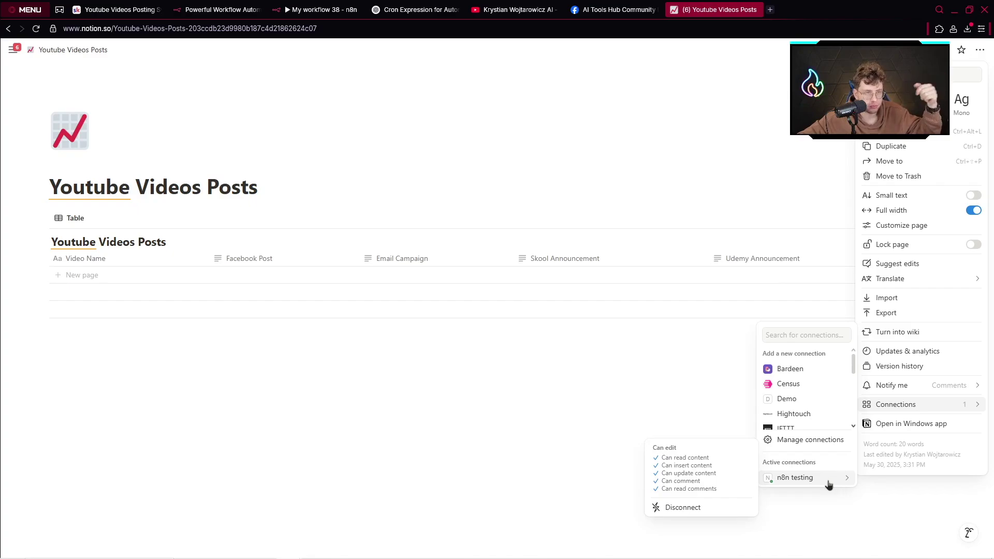
Step: Back in n8n, keep the Notion account 4 credential and choose Youtube Videos Posts as the Notion node's database
click(305, 9)
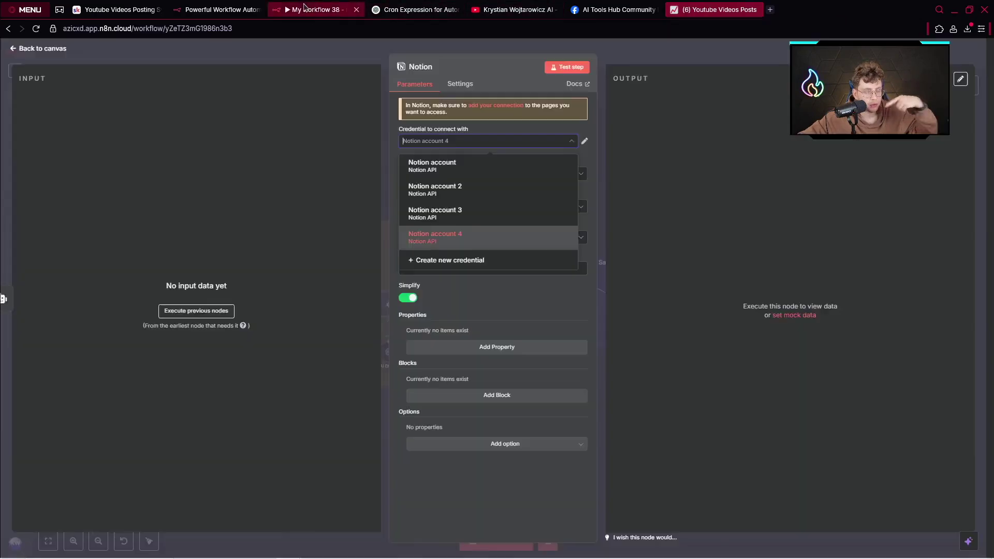
click(449, 234)
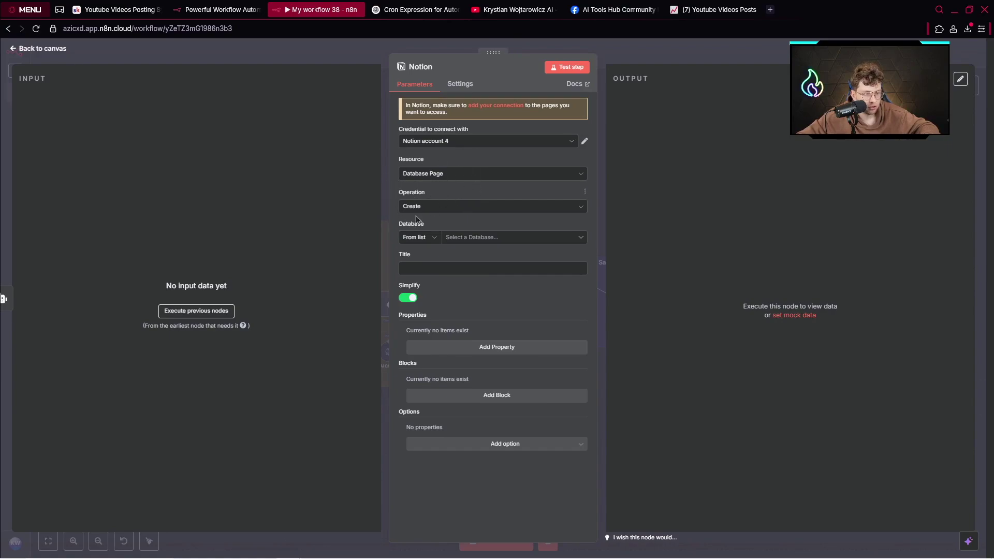
click(472, 237)
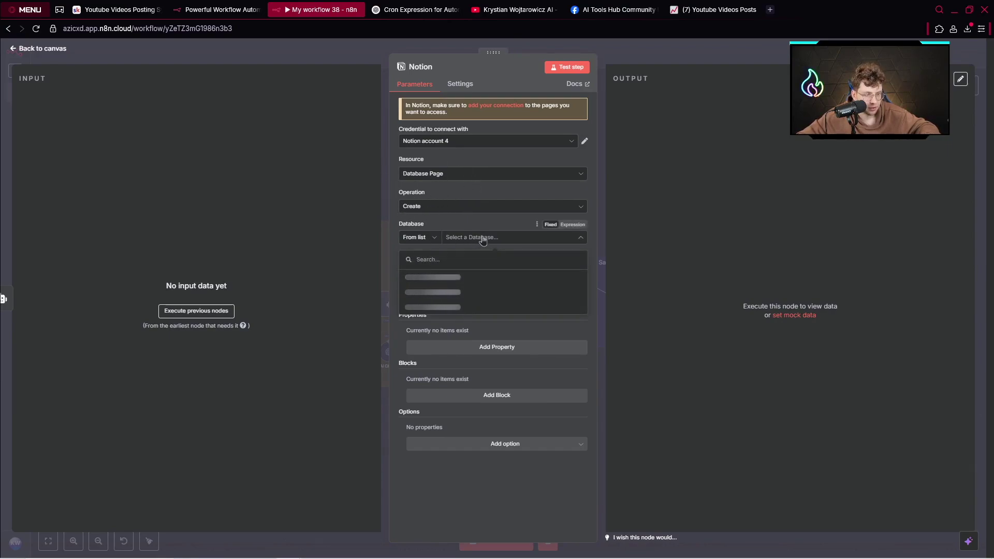
click(441, 278)
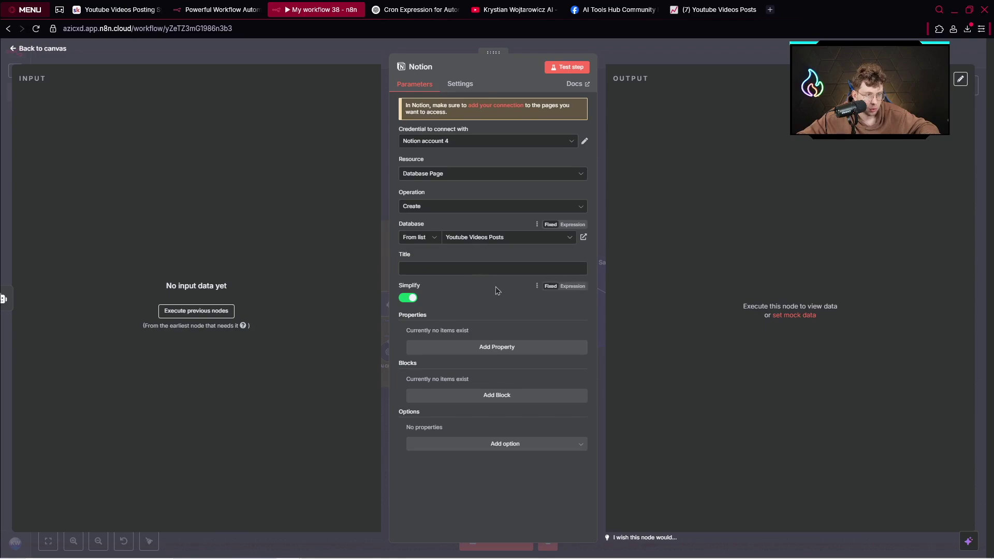
Step: Add a property to the Notion node and set its key to Video Name
click(488, 347)
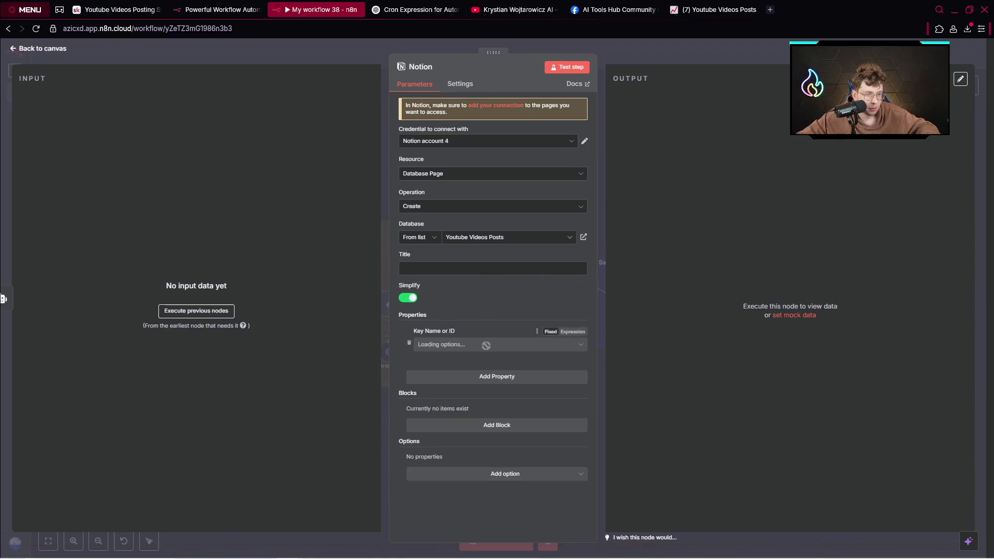
click(487, 344)
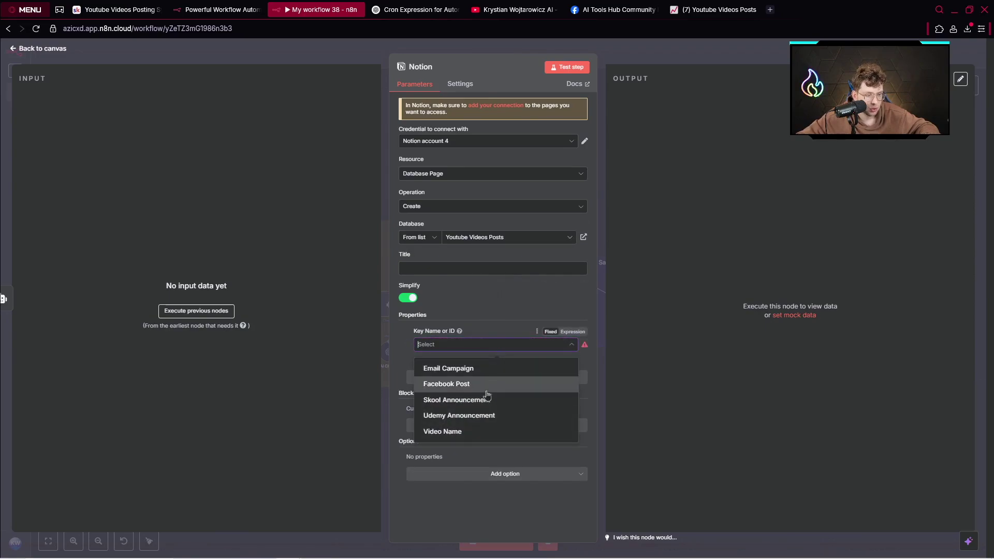
click(460, 428)
click(475, 380)
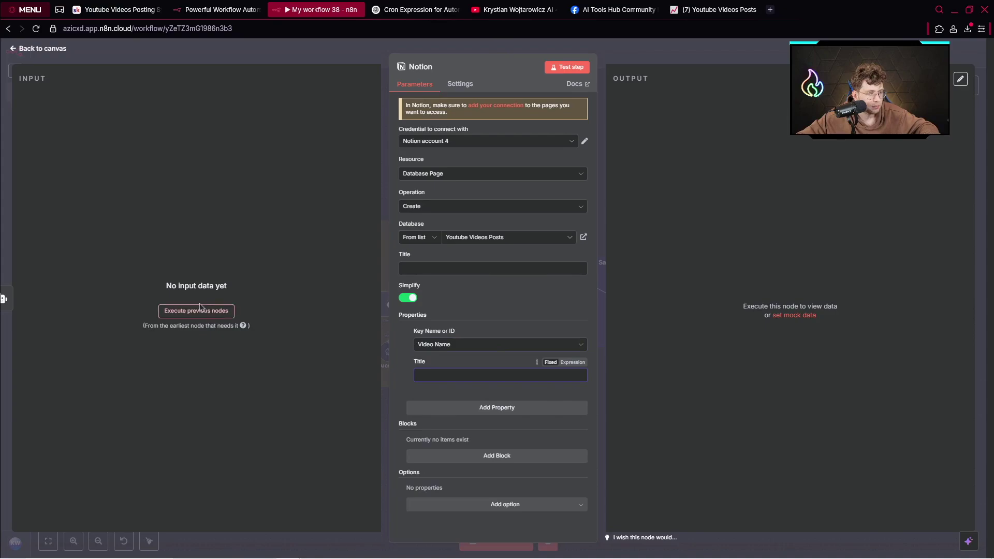
Step: Execute the nodes preceding Notion to generate its input data, checking the Facebook Post agent's output during the run
click(203, 312)
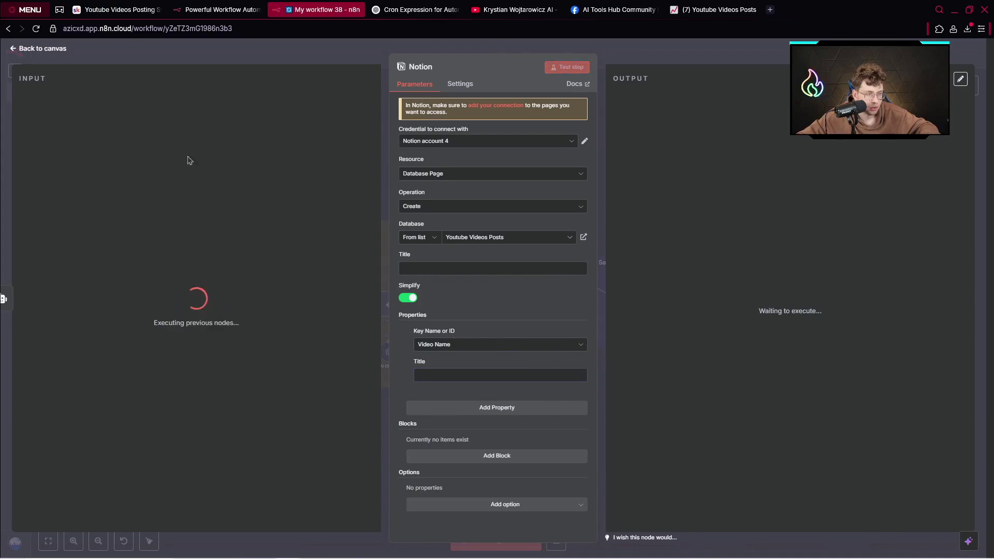
click(43, 51)
drag(394, 166, 501, 191)
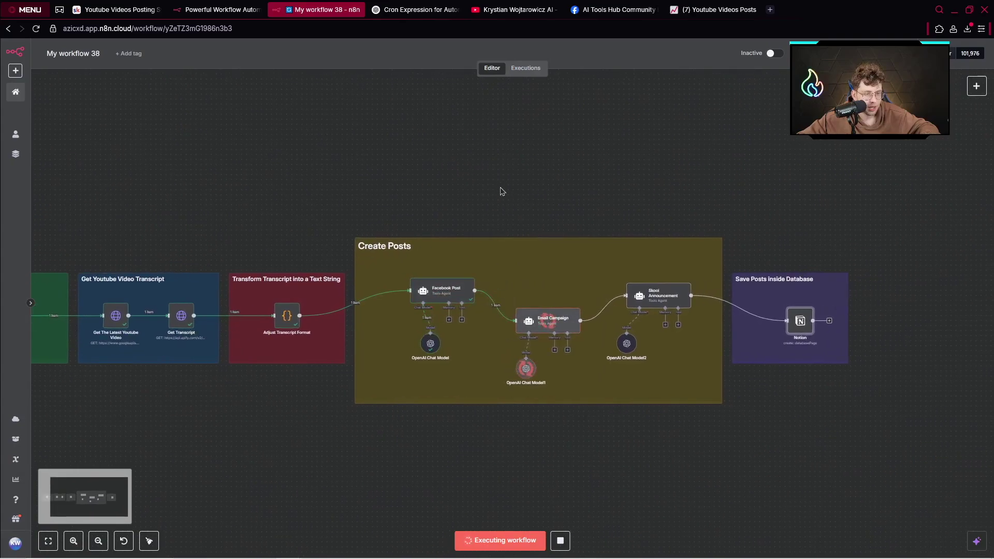
double_click(423, 293)
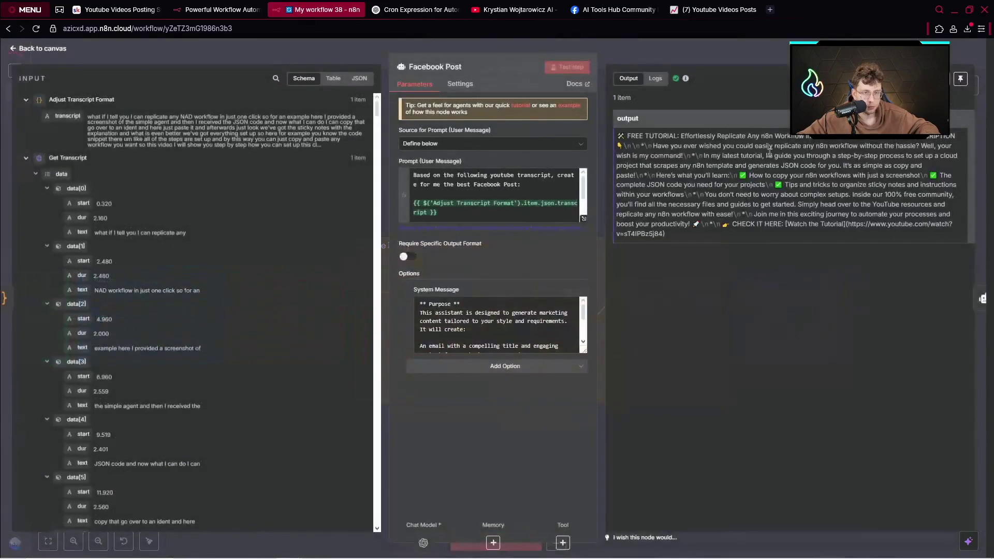
click(45, 52)
drag(657, 122, 572, 131)
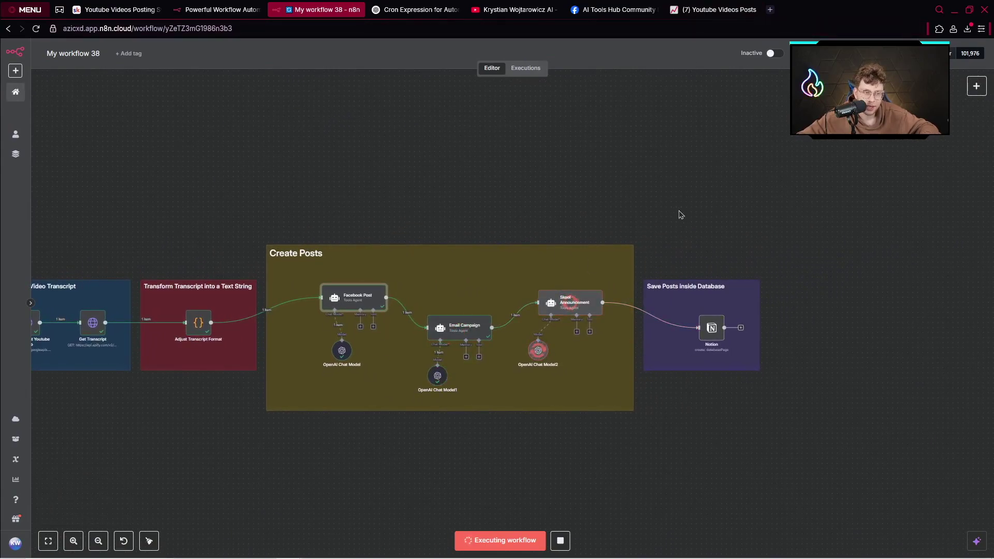
drag(667, 229, 598, 224)
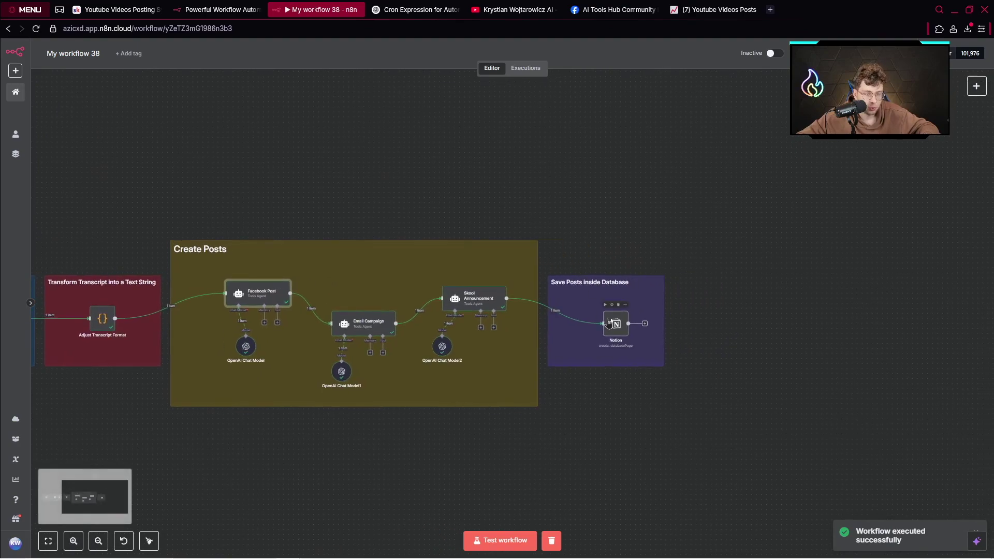
Step: Map the Video Name property's title to the snippet title from Get The Latest Youtube Video
double_click(614, 326)
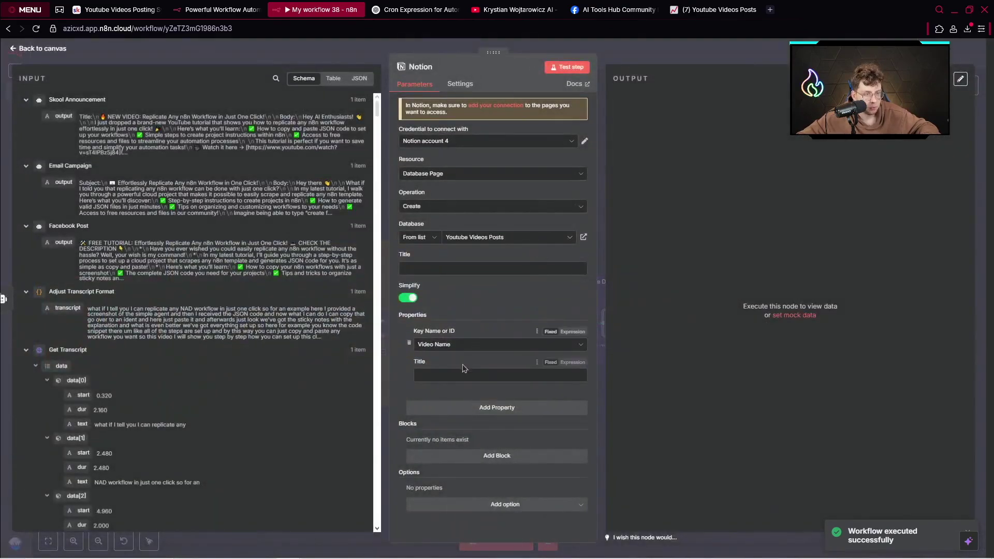
click(459, 372)
scroll(78, 311, down, 4)
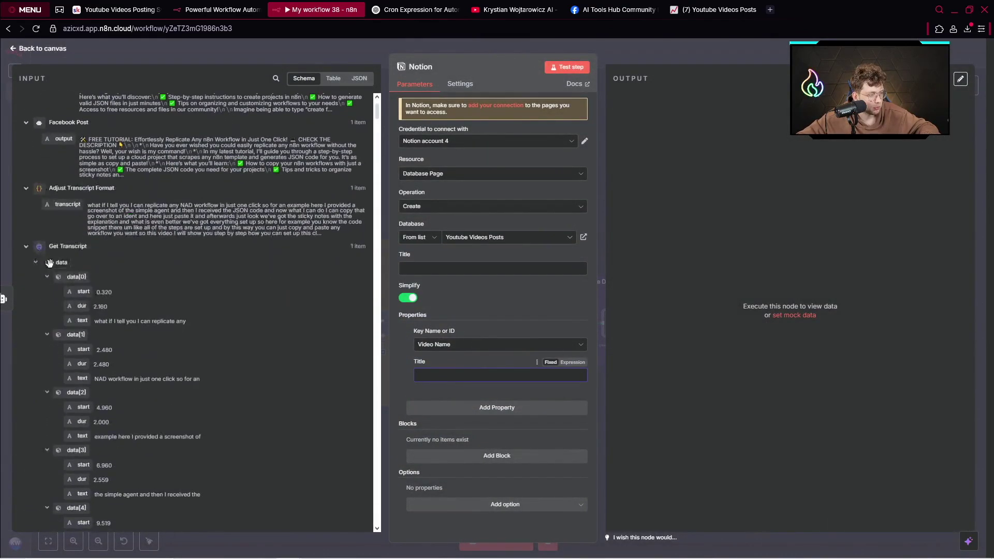
click(25, 251)
scroll(134, 379, down, 5)
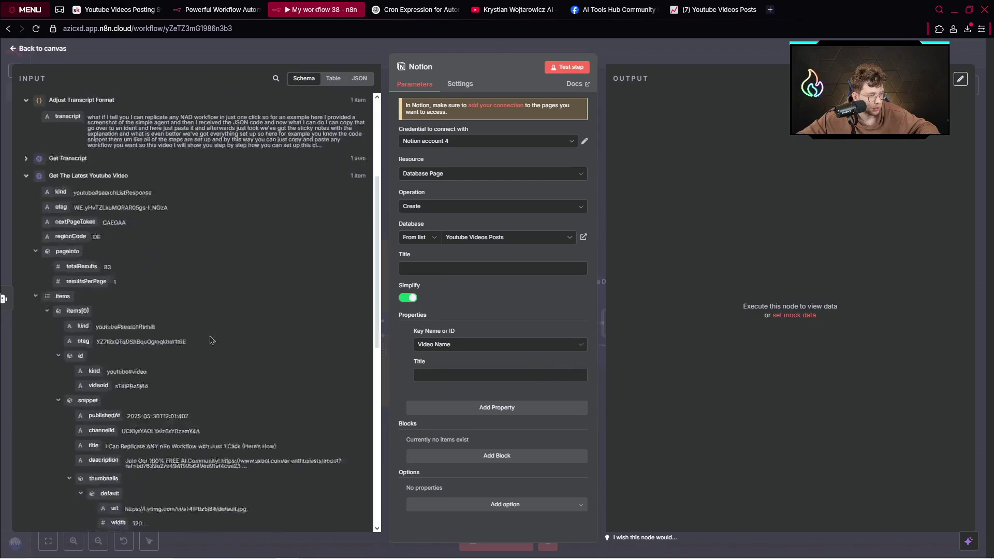
drag(104, 385, 443, 381)
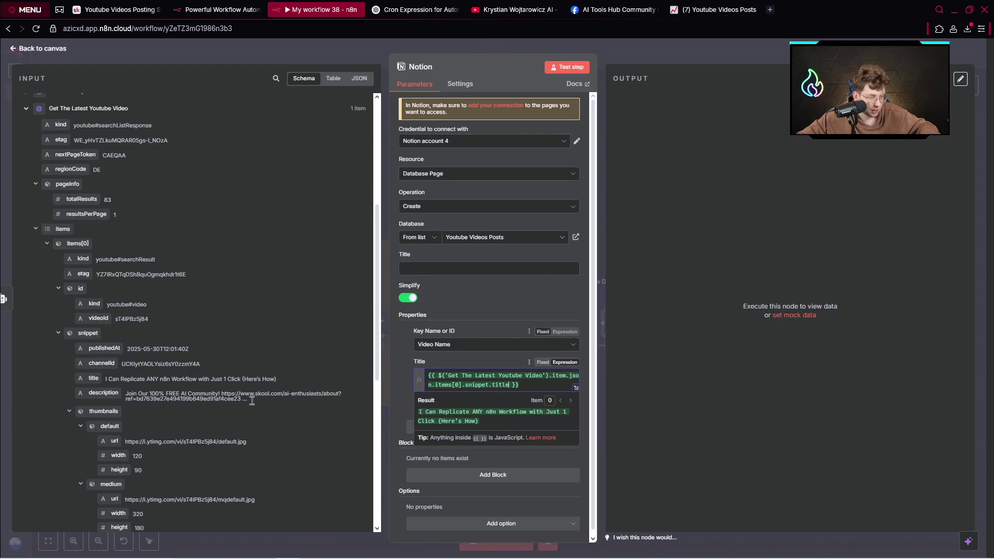
Step: Add a Facebook Post property to the Notion node and map its text to the Facebook Post agent's output
click(514, 422)
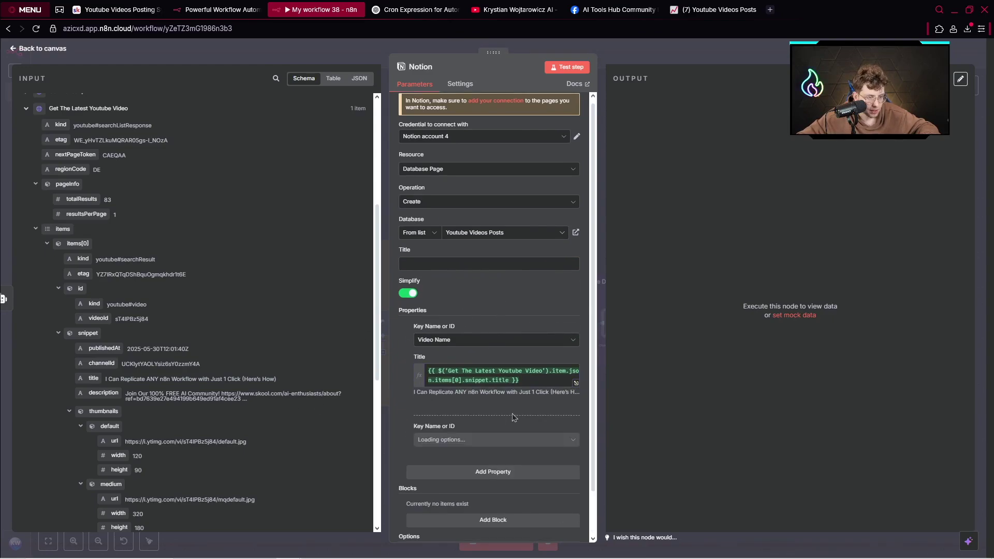
click(510, 439)
click(495, 476)
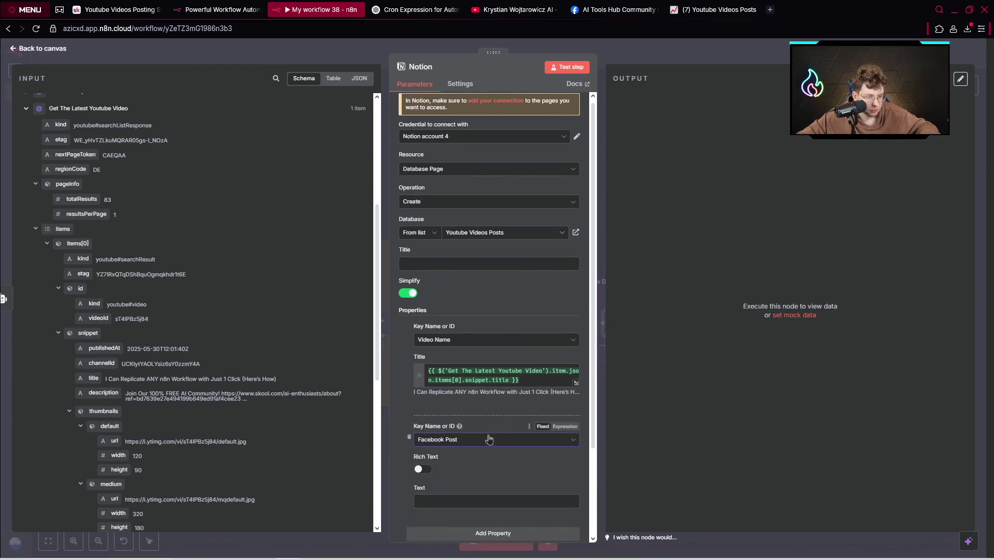
scroll(64, 223, up, 5)
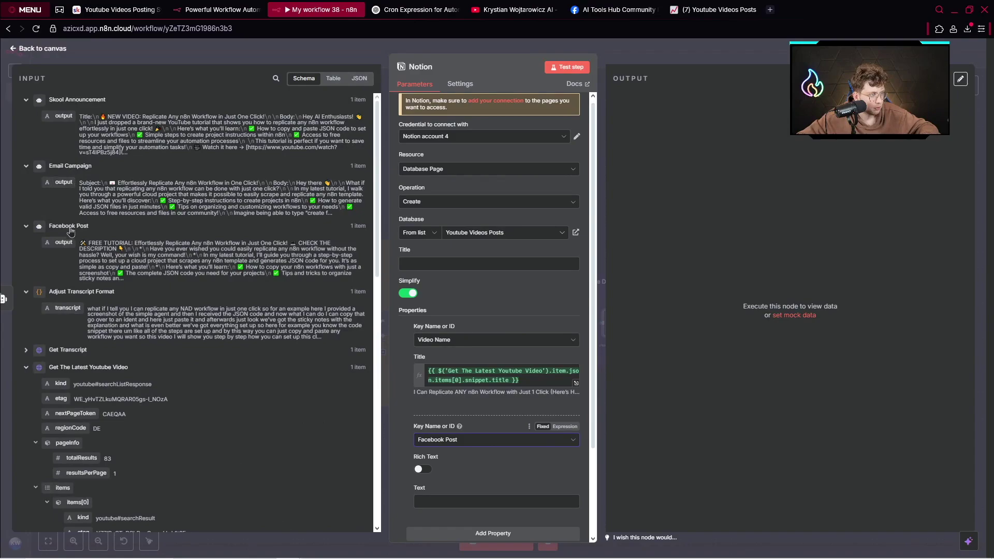
drag(64, 243, 472, 503)
Step: Add an Email Campaign property to the Notion node and map its text to the Email Campaign agent's output
scroll(451, 430, down, 3)
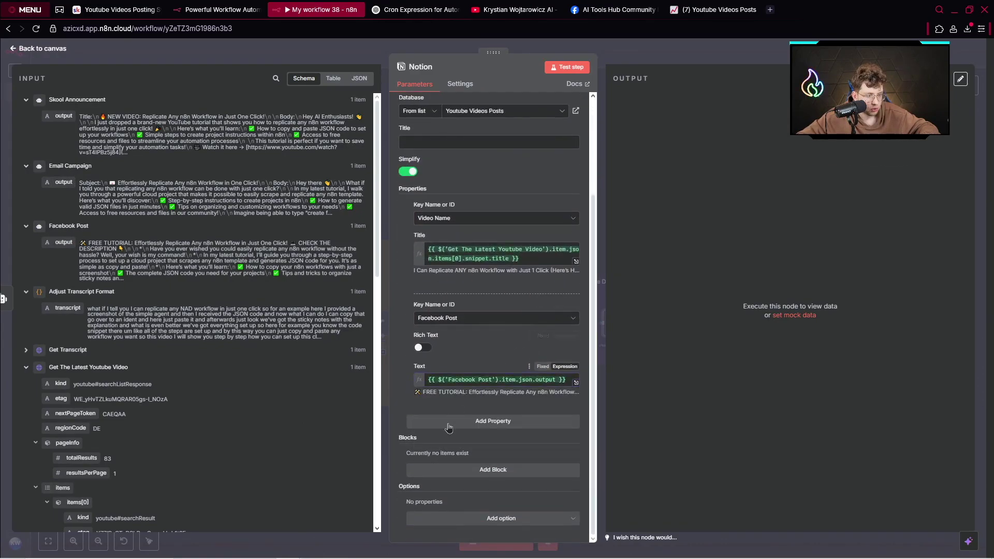
click(448, 427)
click(456, 439)
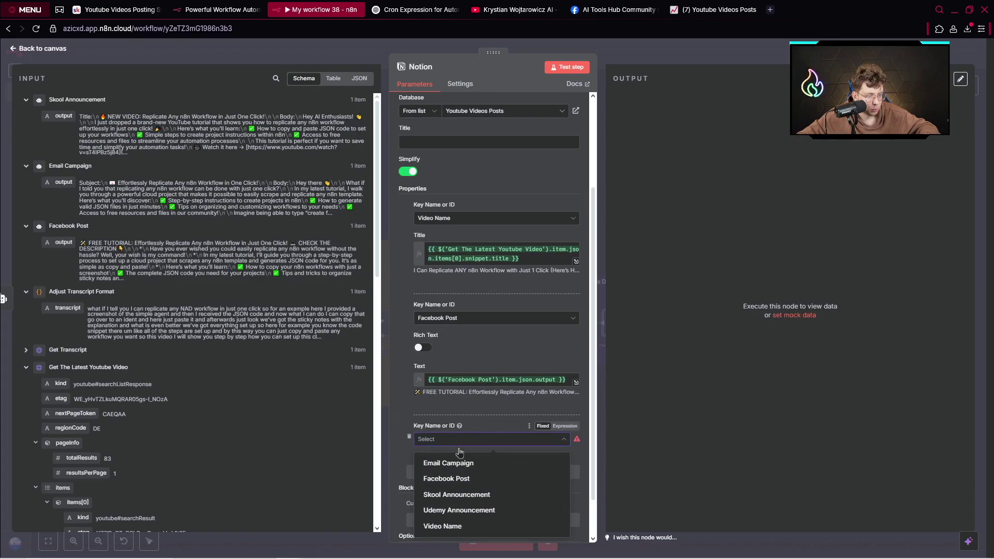
click(460, 464)
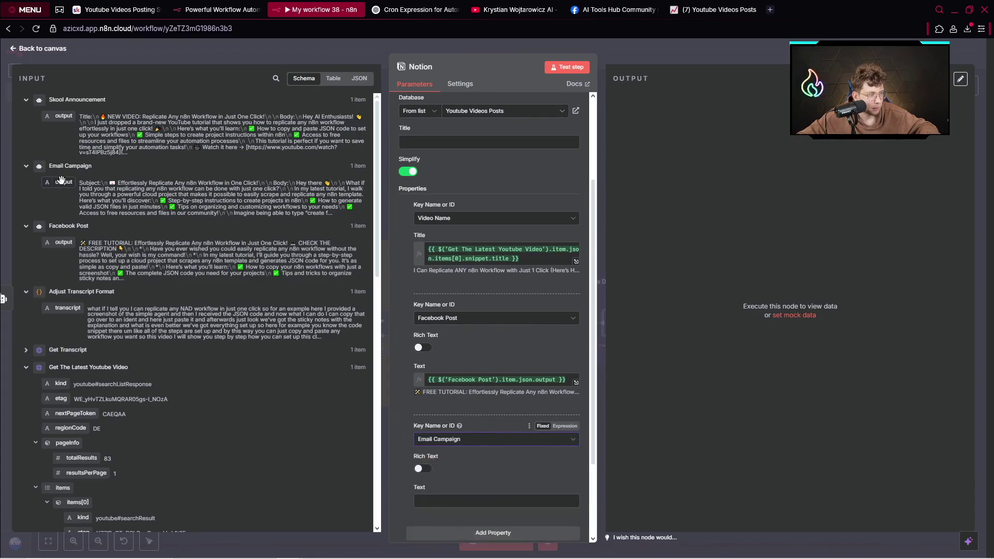
drag(61, 181, 475, 502)
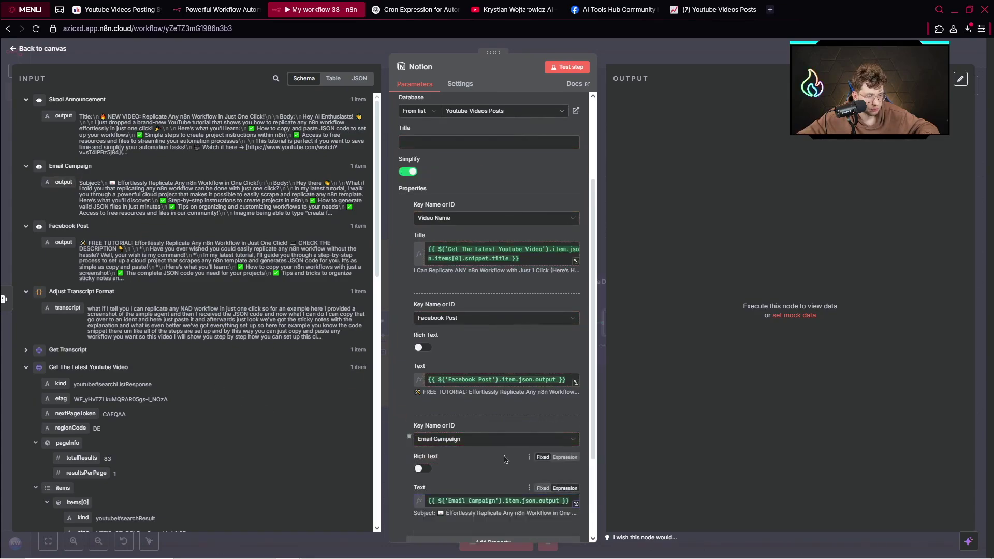
Step: Add a Skool Announcement property to the Notion node and map its text to the Skool Announcement agent's output
scroll(505, 459, down, 2)
click(465, 442)
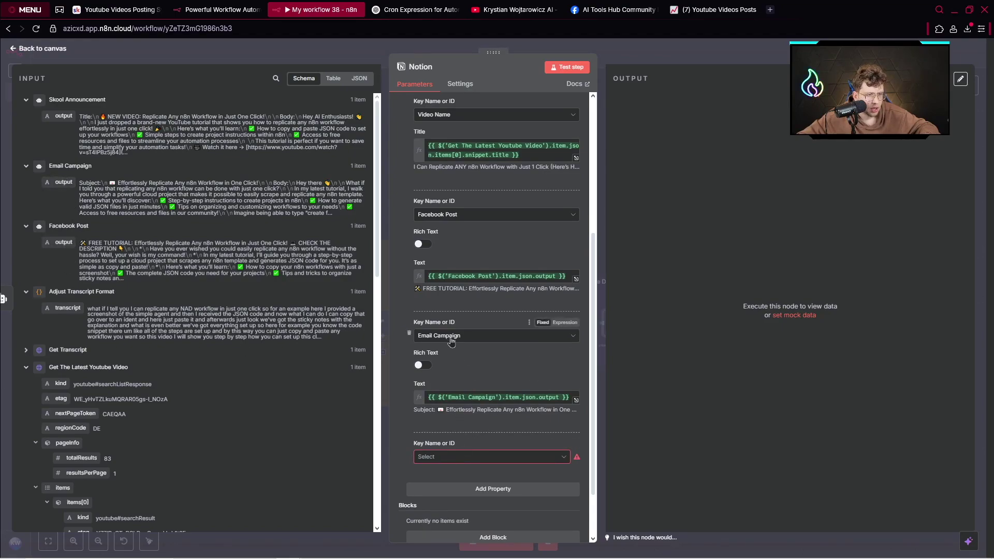
click(475, 457)
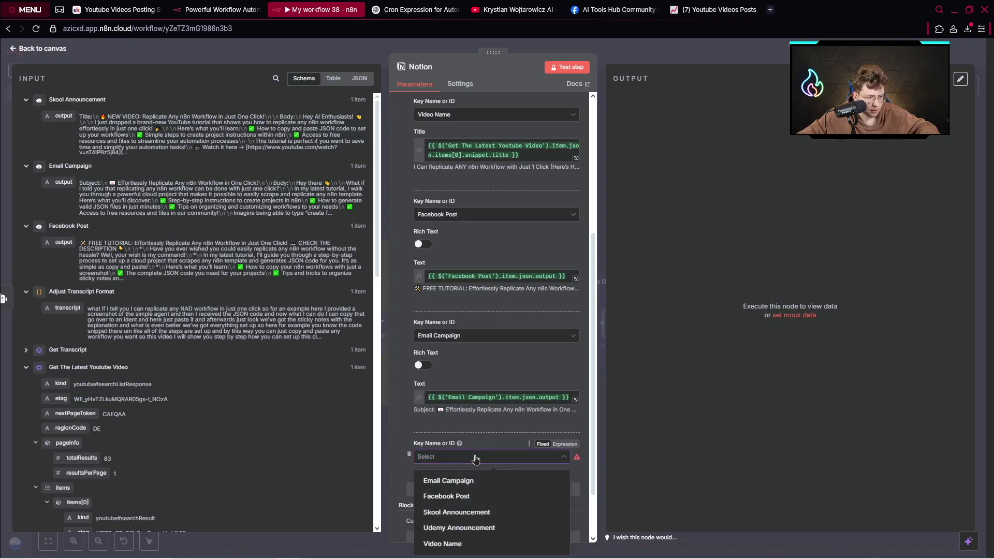
click(458, 513)
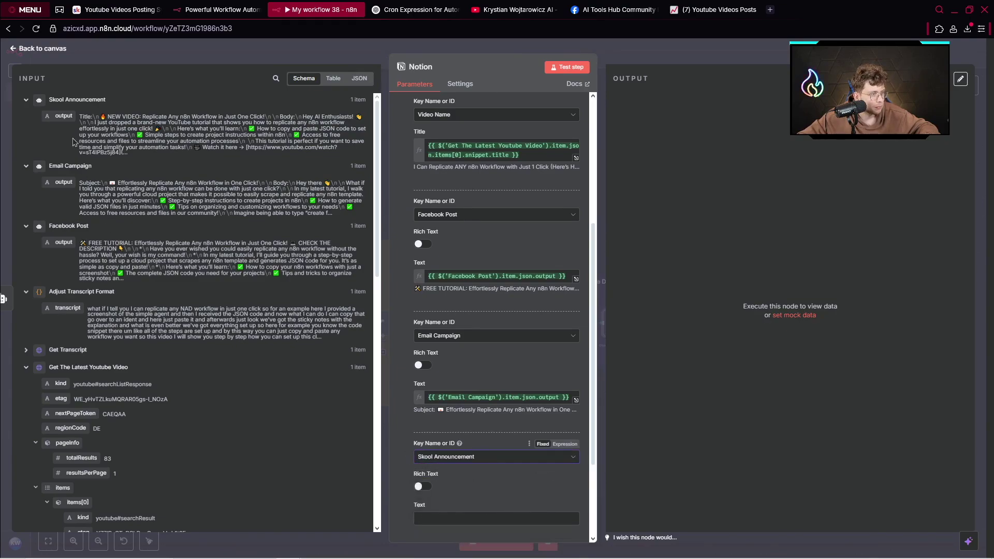
drag(64, 116, 518, 520)
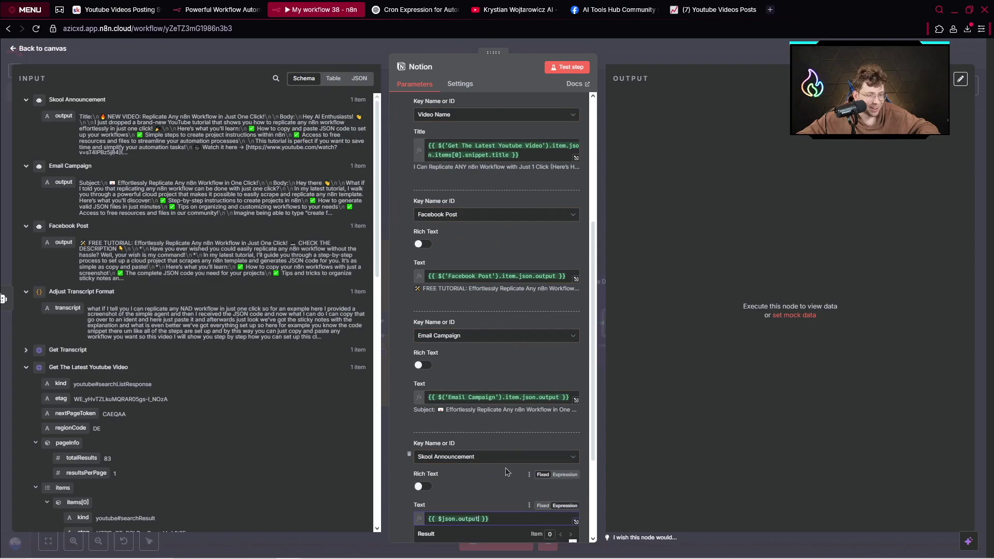
click(505, 472)
scroll(505, 466, down, 3)
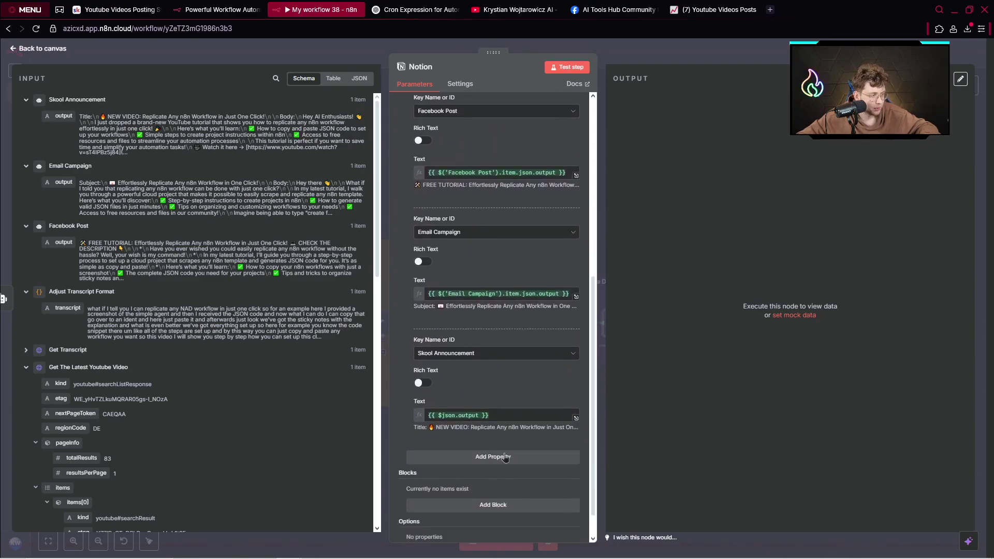
Step: Test the Notion node and switch to the Youtube Videos Posts database in Notion to check the saved entry
scroll(506, 457, up, 5)
click(567, 67)
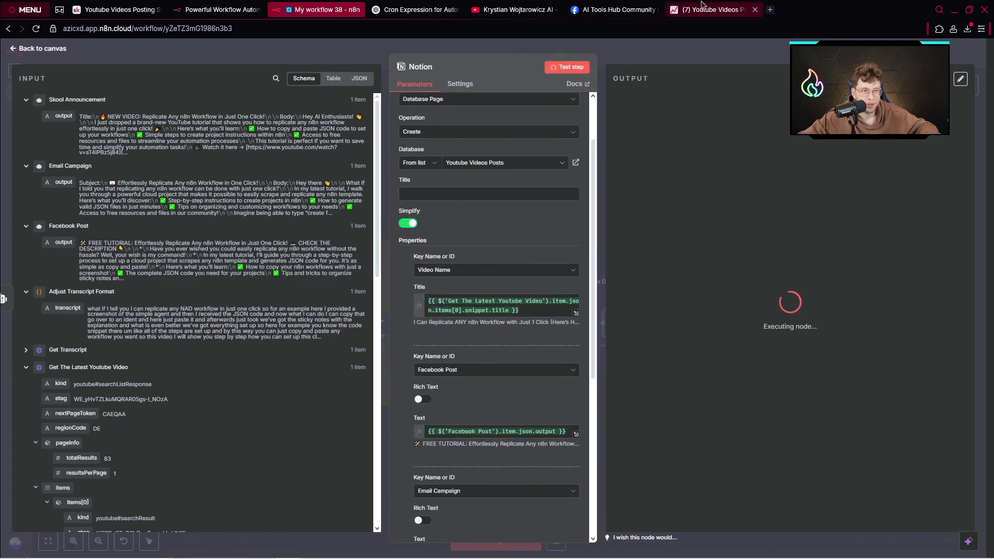
click(702, 7)
click(429, 132)
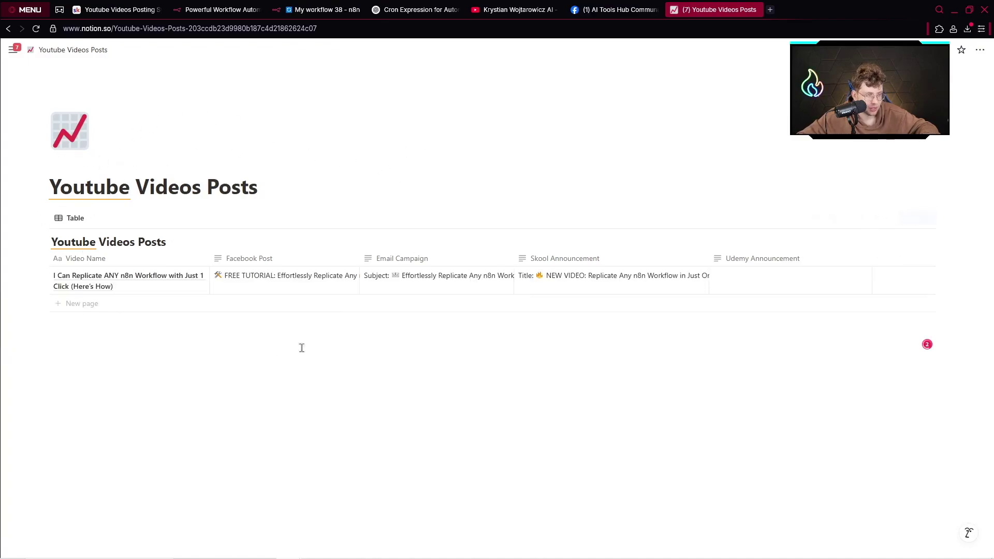
Step: Copy the Facebook Post cell's full text and paste it with its line breaks into a new post in the AI Tools Hub Community Facebook group
click(295, 290)
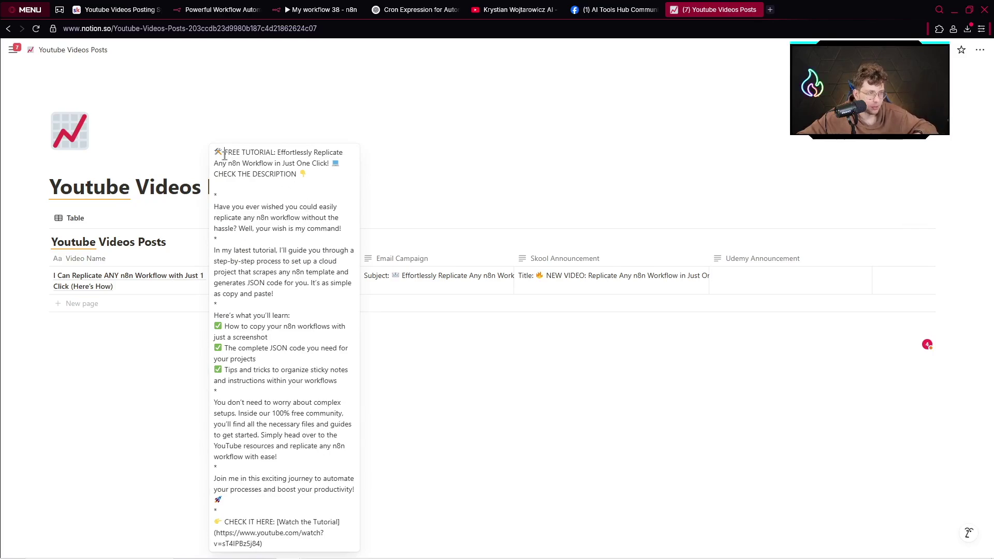
key(ctrl+a)
click(616, 9)
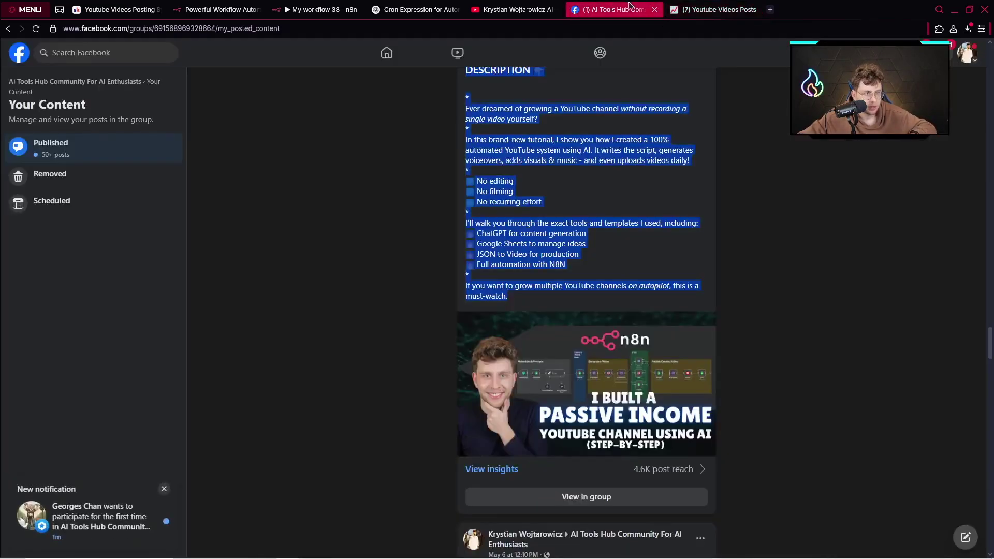
click(86, 81)
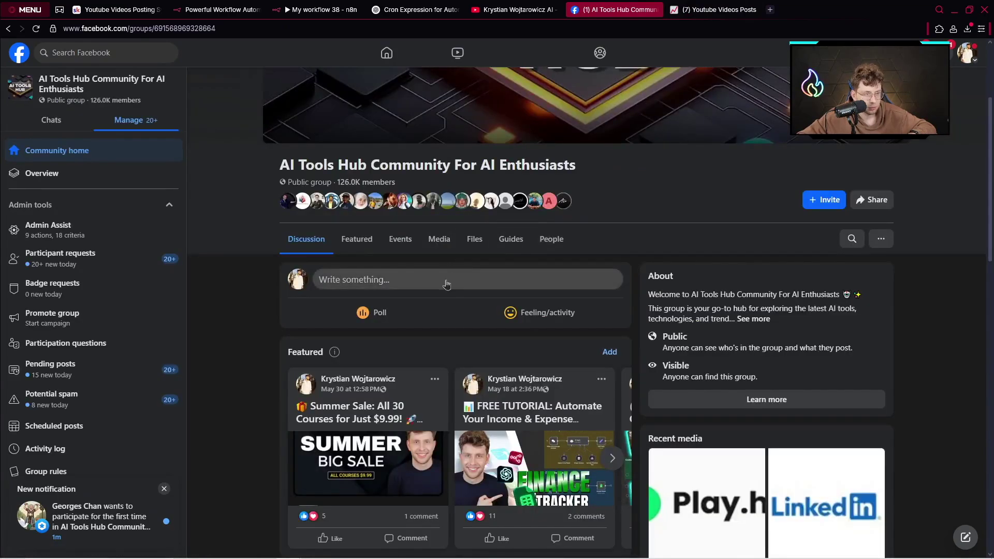
click(447, 284)
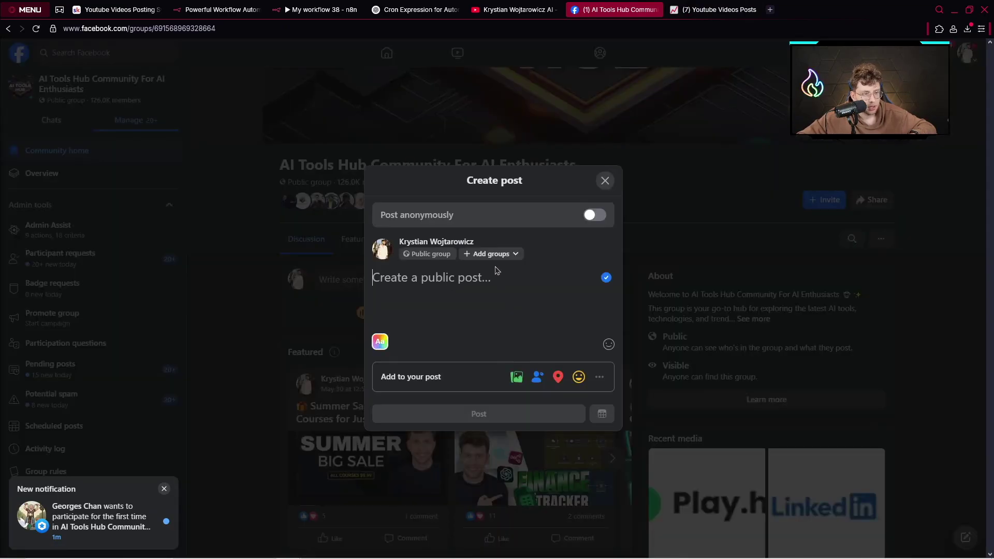
key(ctrl+v)
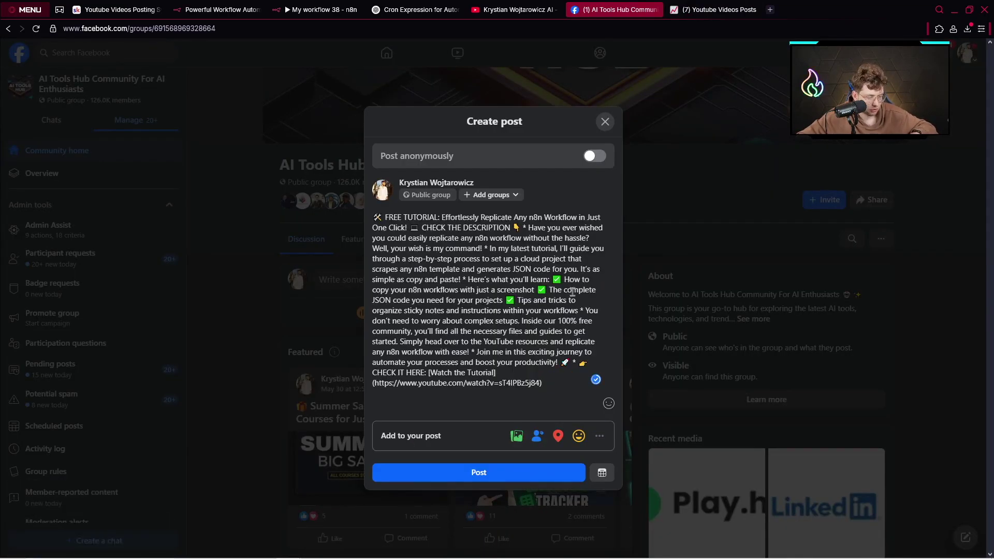
key(ctrl+z)
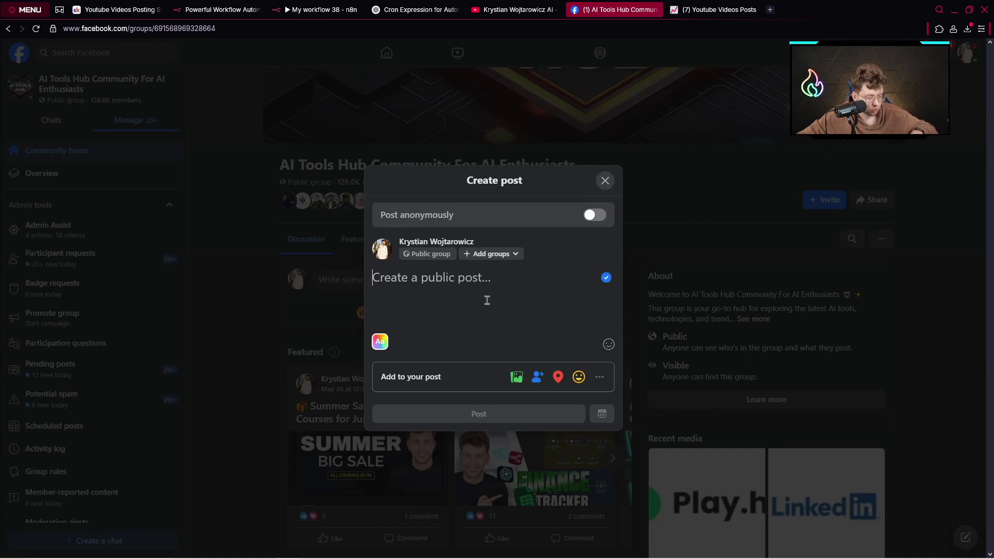
key(ctrl+v)
Step: Format the title line of the Facebook post draft as a bold heading
scroll(528, 289, up, 1)
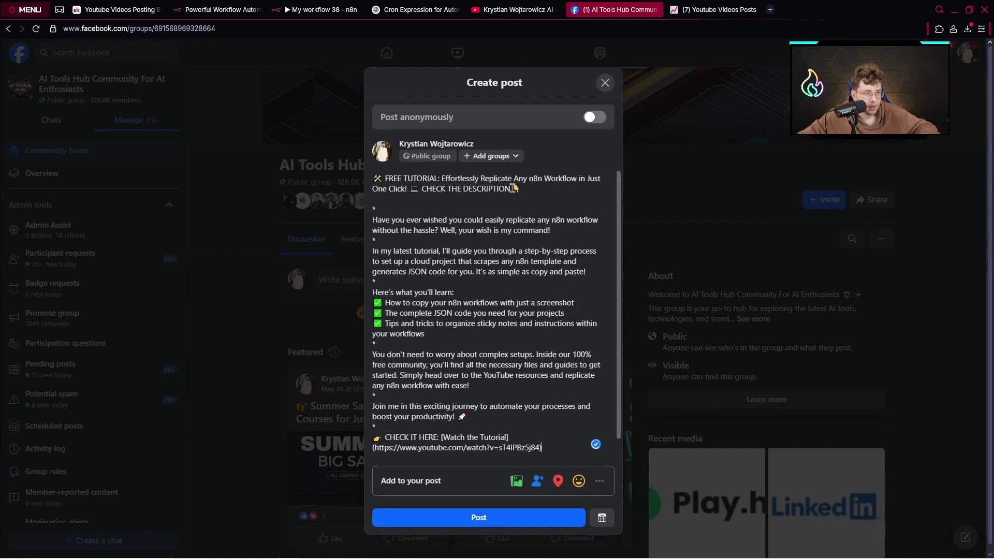
triple_click(537, 191)
click(358, 163)
click(526, 292)
scroll(529, 260, down, 1)
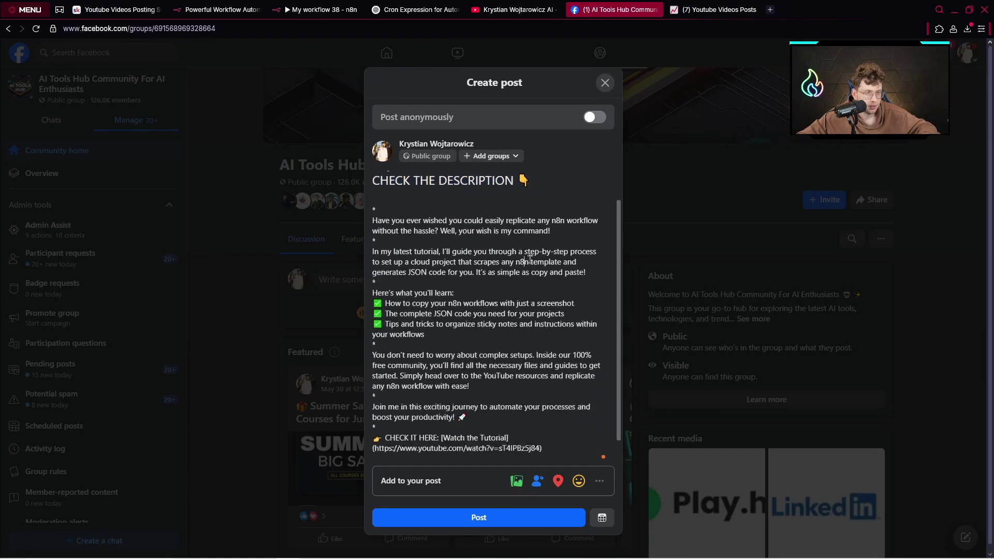
scroll(529, 260, up, 1)
triple_click(528, 207)
click(313, 161)
scroll(526, 263, down, 1)
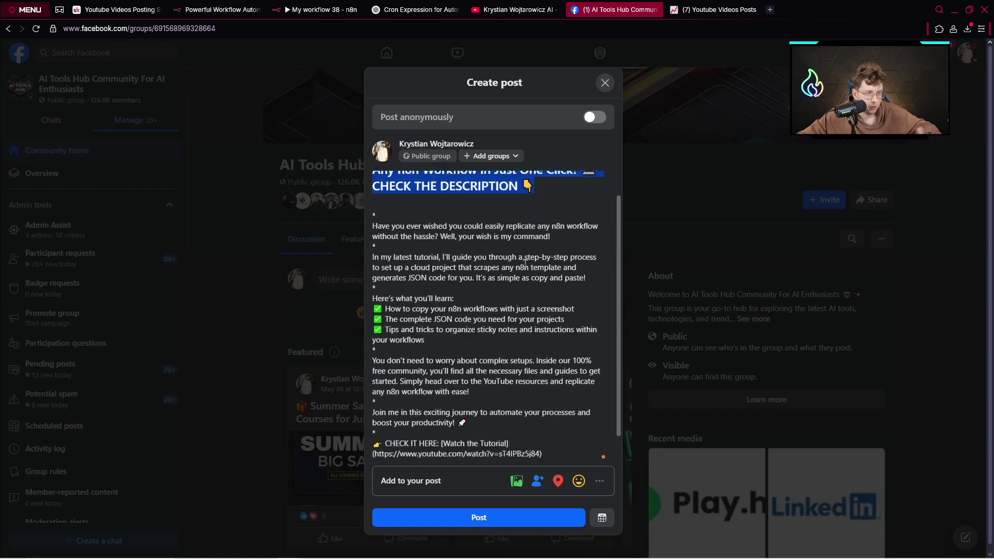
Step: Select the YouTube link at the end of the Facebook post draft to inspect it
scroll(526, 263, down, 1)
click(525, 256)
drag(550, 433, 372, 436)
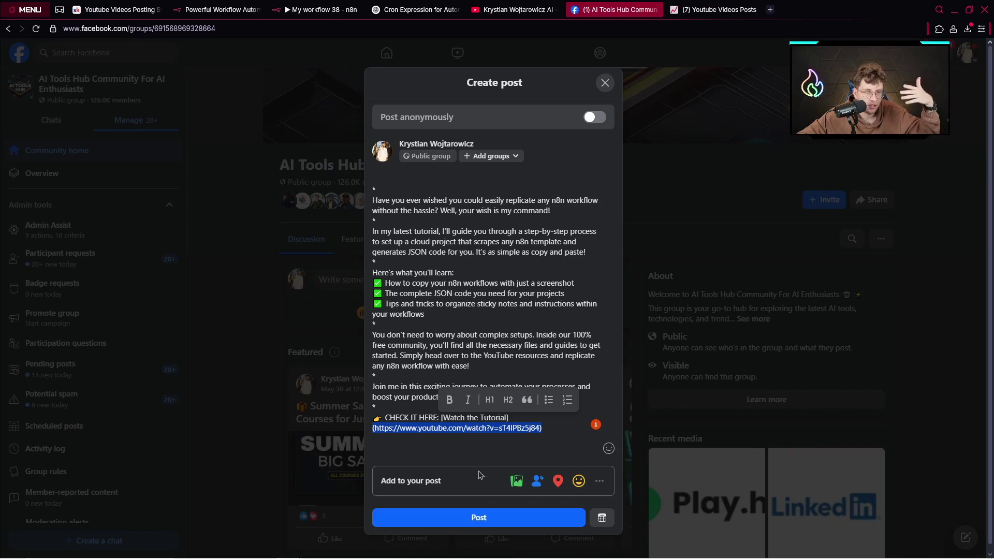
Step: Return to Notion and review the full texts in the Skool Announcement and Email Campaign cells
click(710, 10)
click(572, 288)
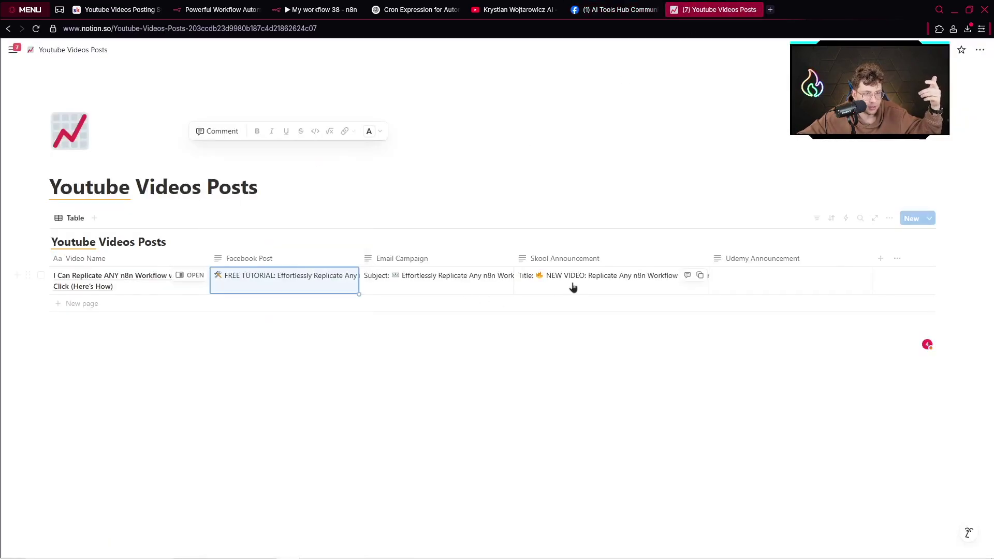
click(579, 277)
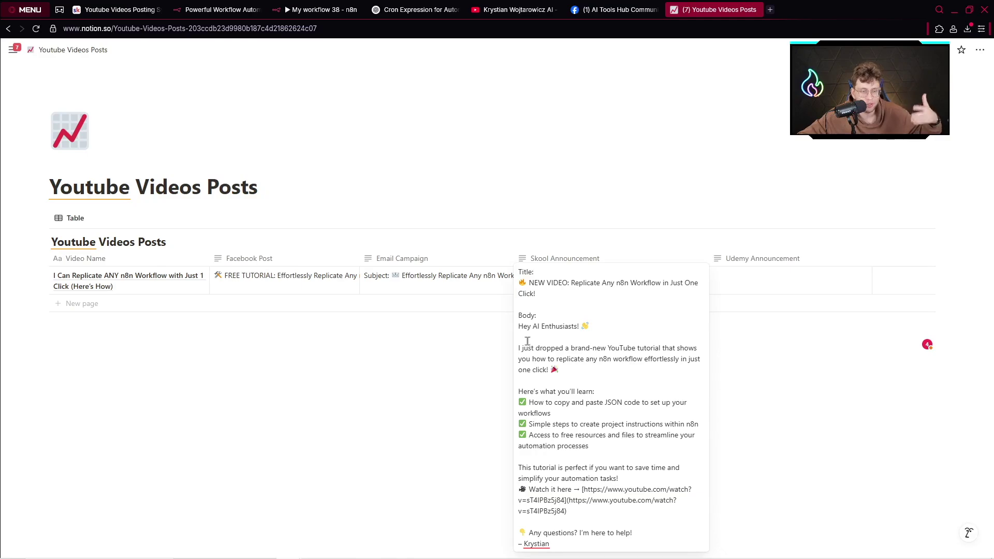
drag(518, 324, 605, 424)
click(596, 388)
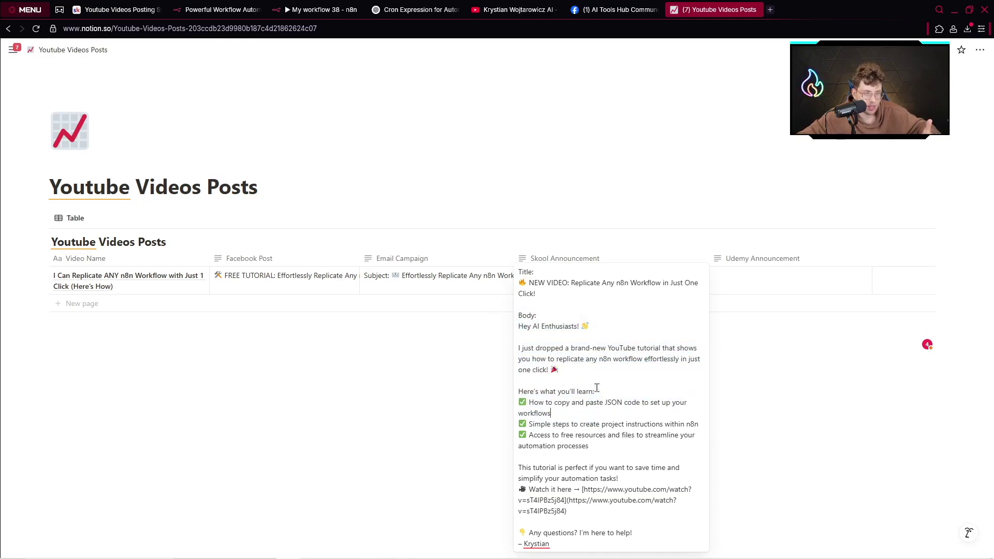
click(443, 293)
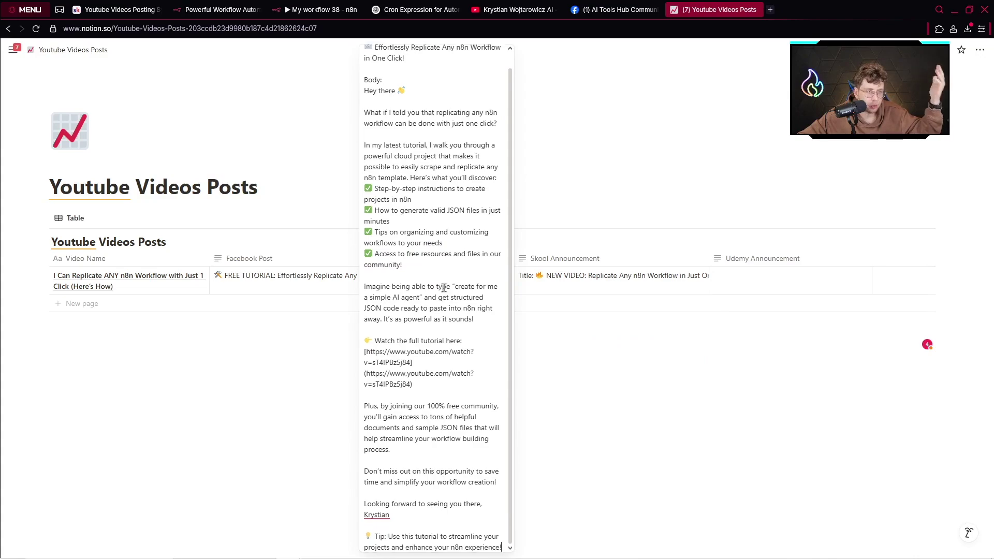
click(614, 388)
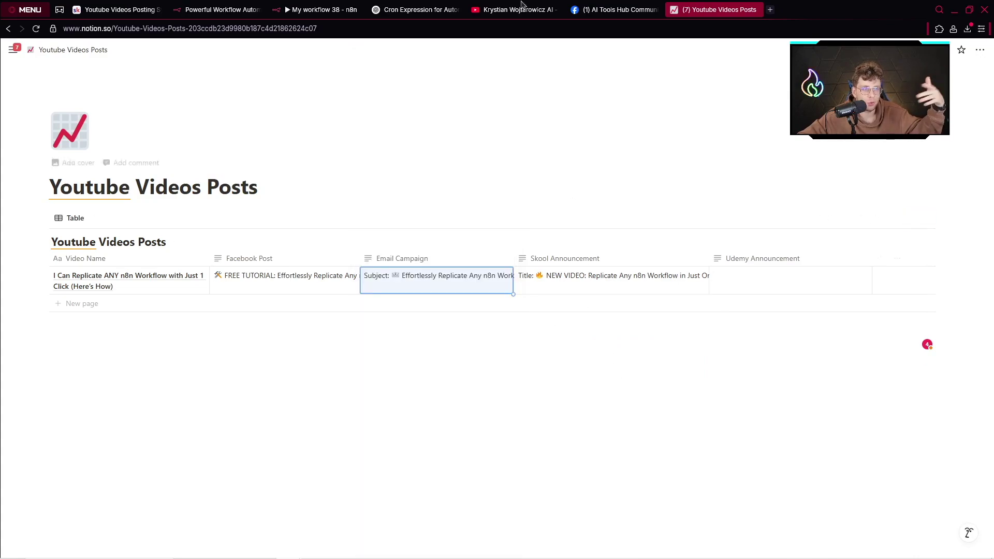
Step: Look through the YouTube channel's latest videos, and in Skool go from the Youtube Videos Posting System lesson to the classroom's course overview
click(517, 9)
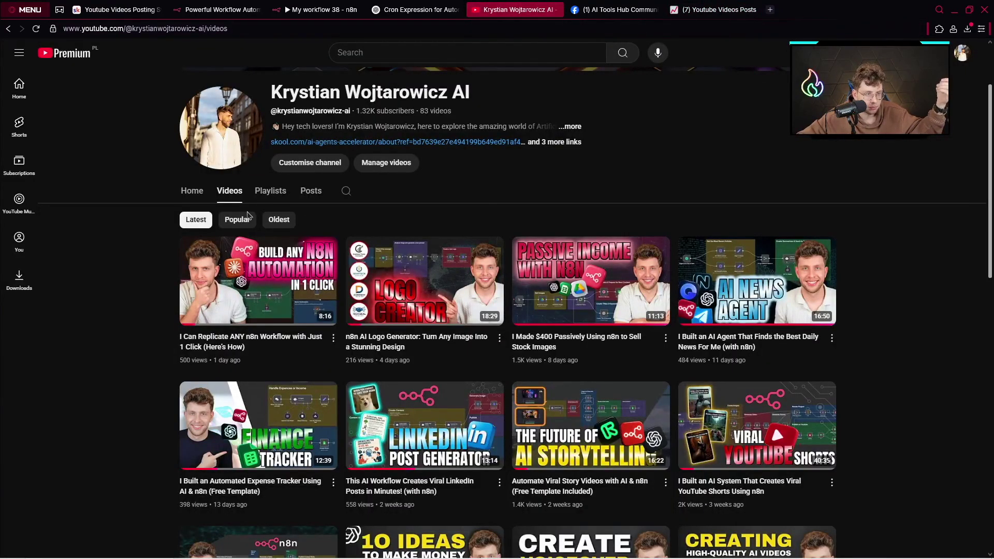
scroll(399, 246, down, 2)
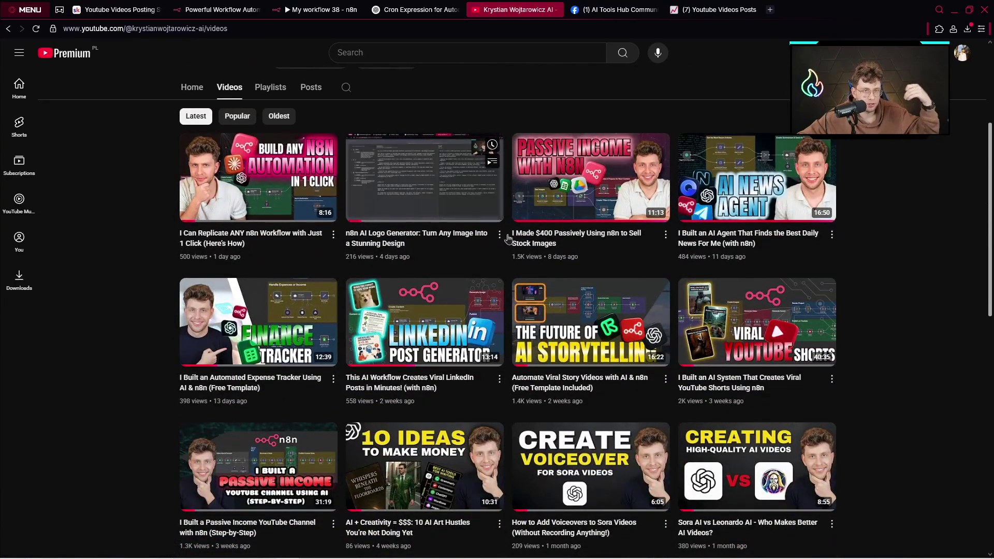
click(106, 9)
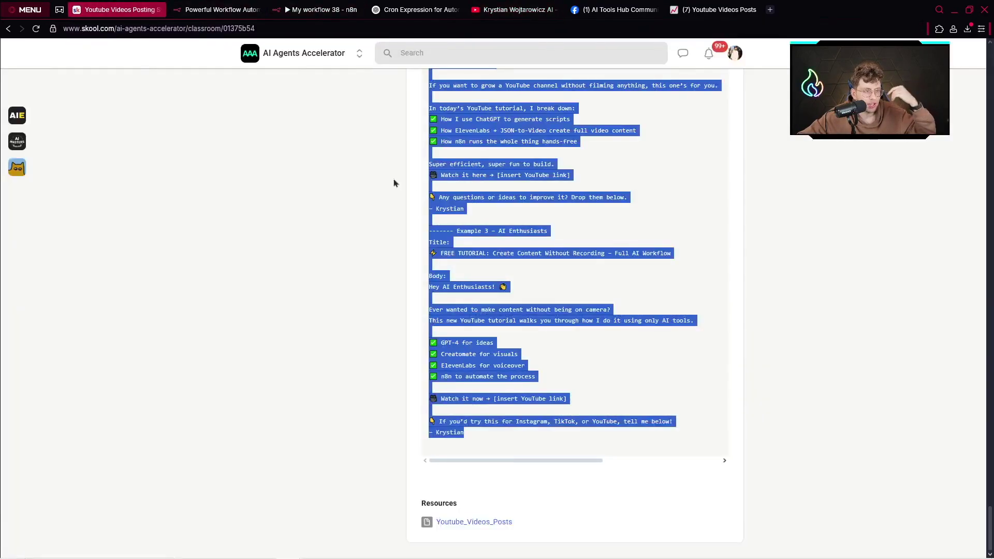
scroll(436, 195, up, 10)
scroll(436, 196, up, 8)
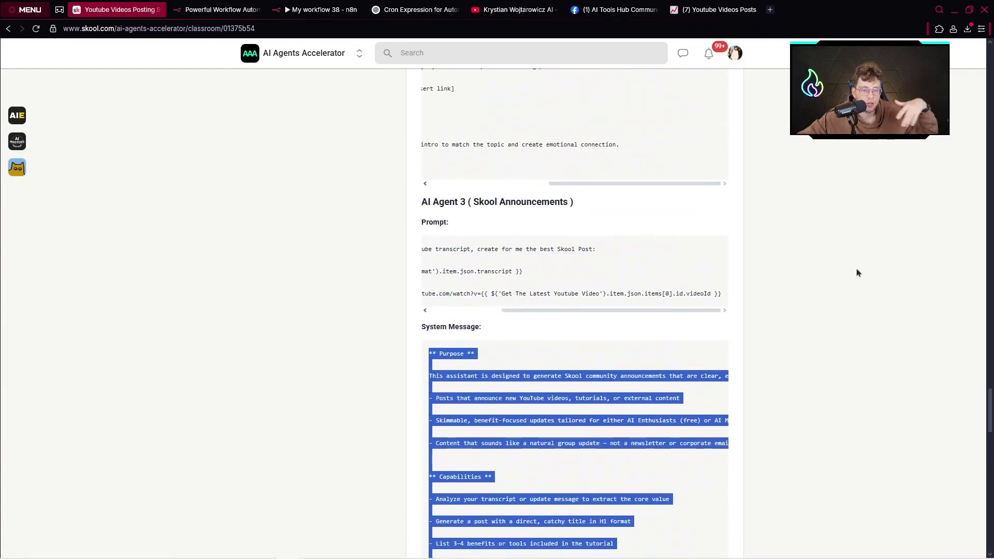
drag(990, 396, 989, 62)
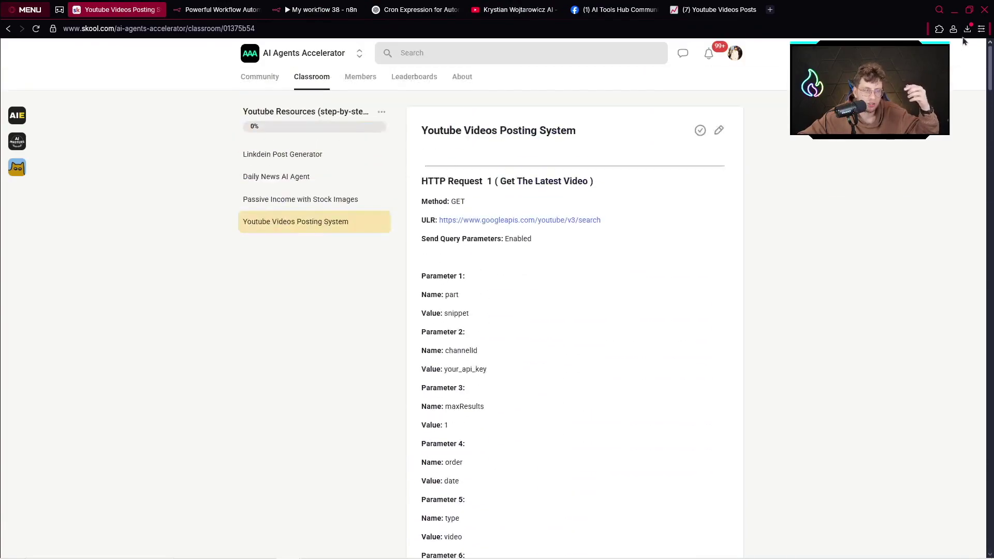
click(318, 85)
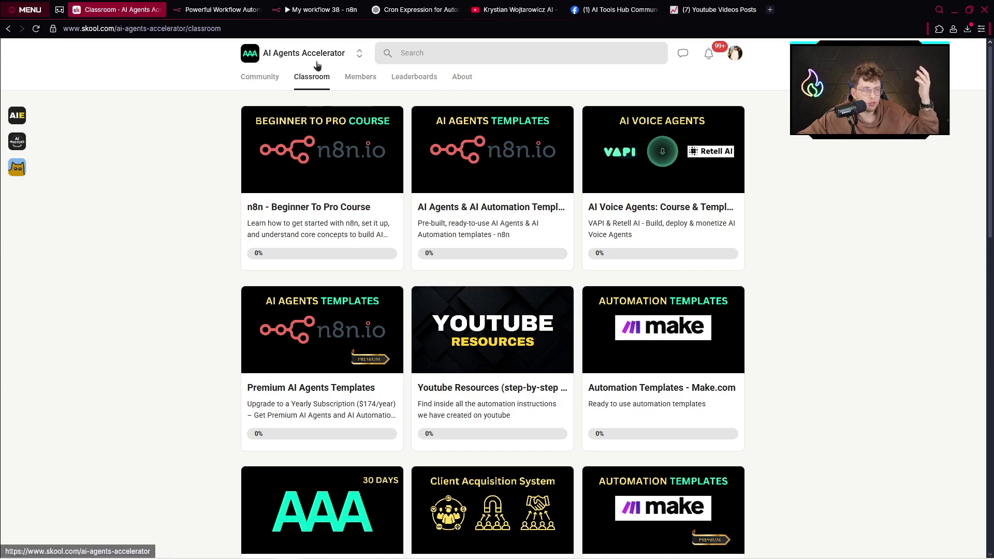
Step: Check the Skool community feed, and open the n8n - Beginner To Pro Course from the classroom to review its lesson list
click(256, 78)
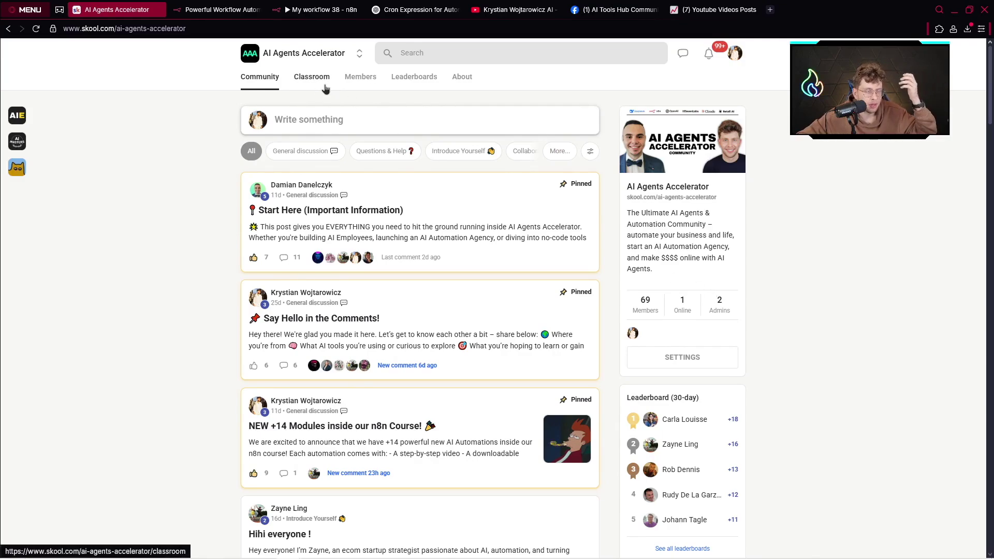
click(312, 77)
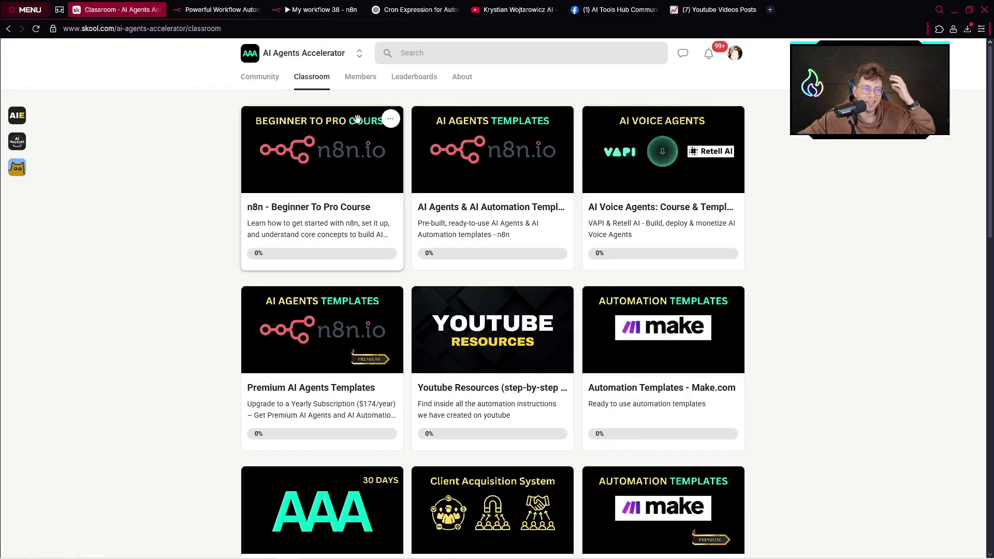
click(343, 176)
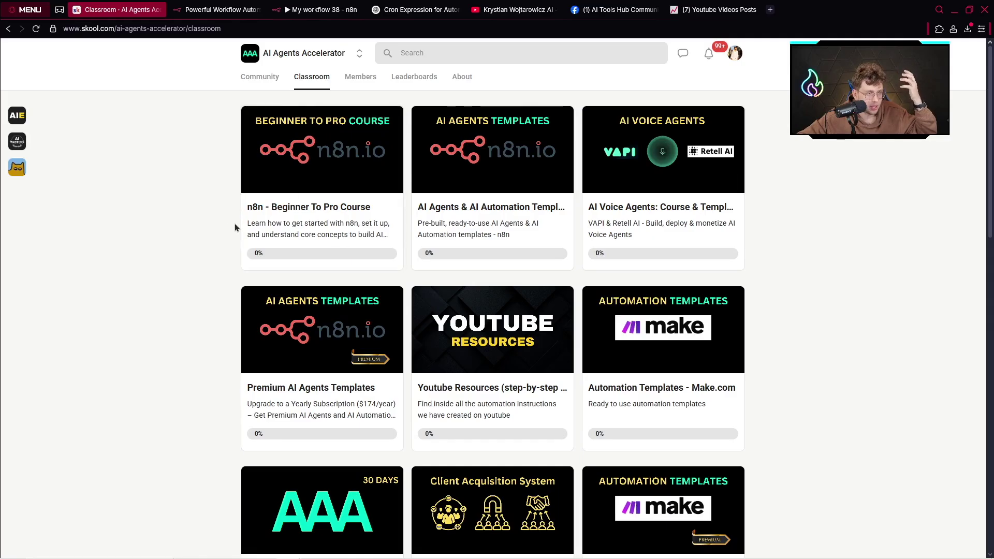
scroll(300, 215, down, 10)
scroll(300, 214, up, 7)
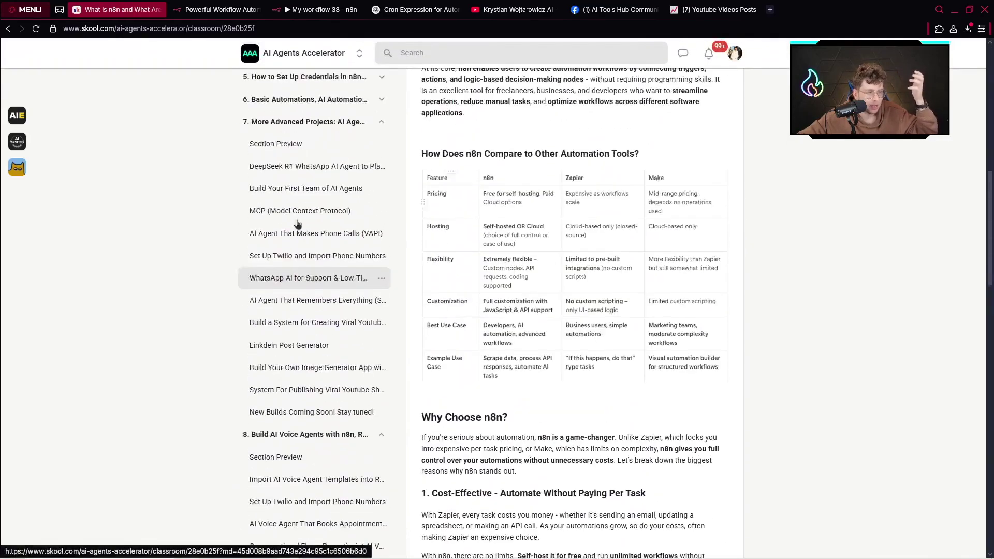
scroll(384, 305, down, 11)
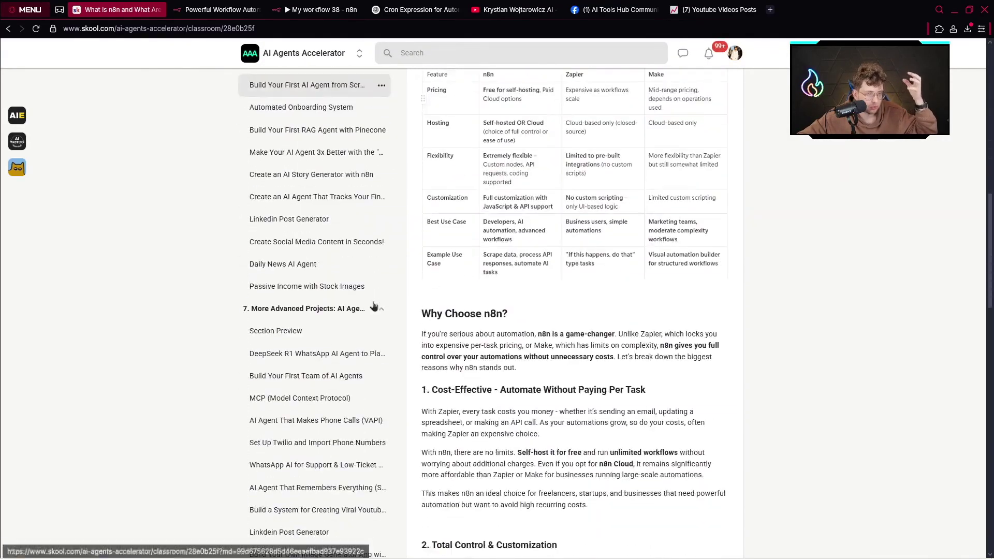
scroll(361, 298, up, 4)
scroll(361, 298, up, 10)
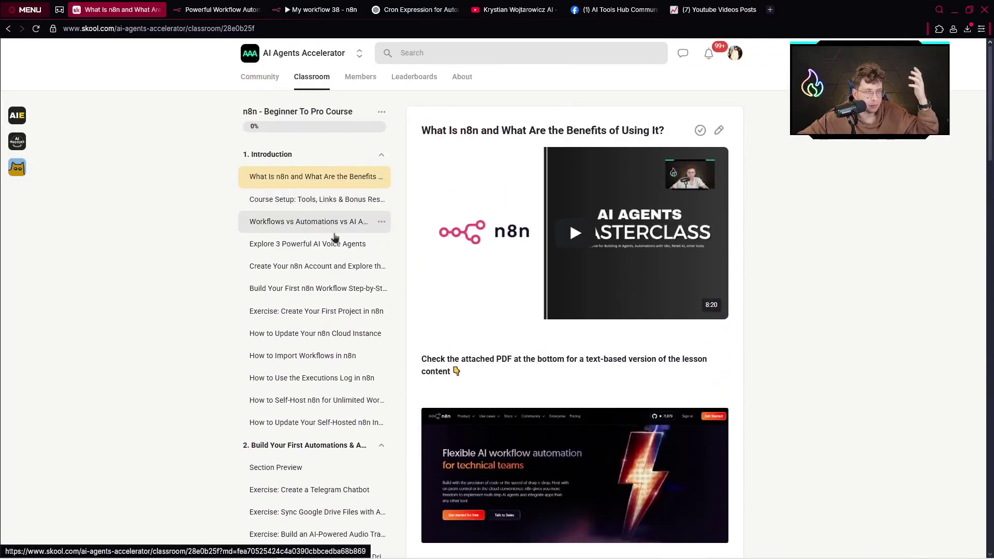
Step: Return to the classroom overview and look through the available course and template cards
click(307, 79)
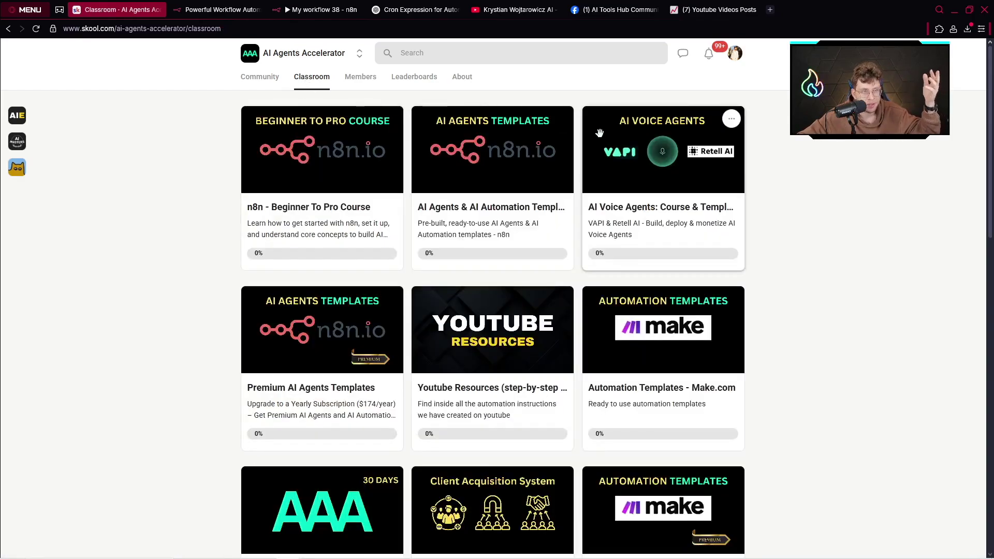
scroll(462, 324, down, 2)
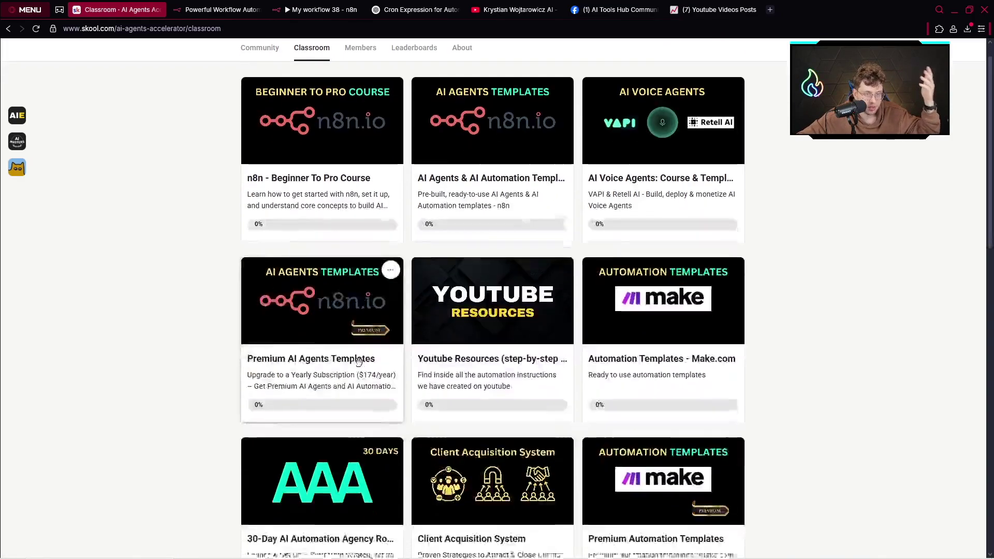
scroll(462, 324, up, 1)
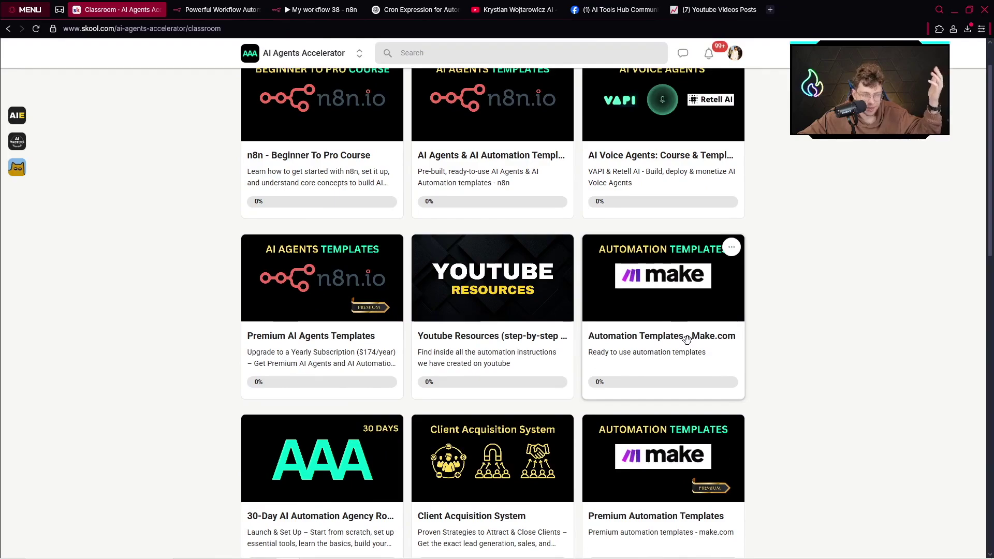
scroll(339, 399, down, 1)
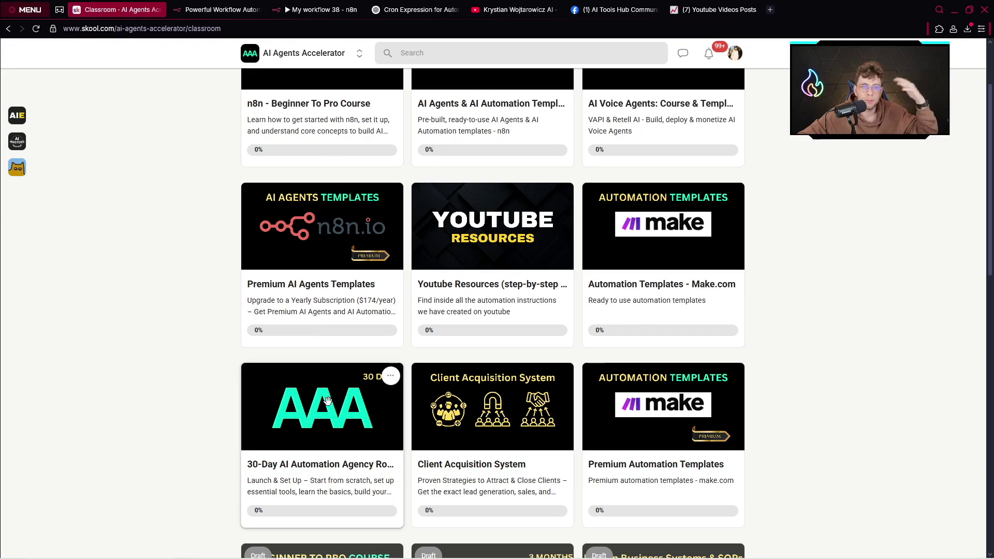
scroll(327, 400, up, 2)
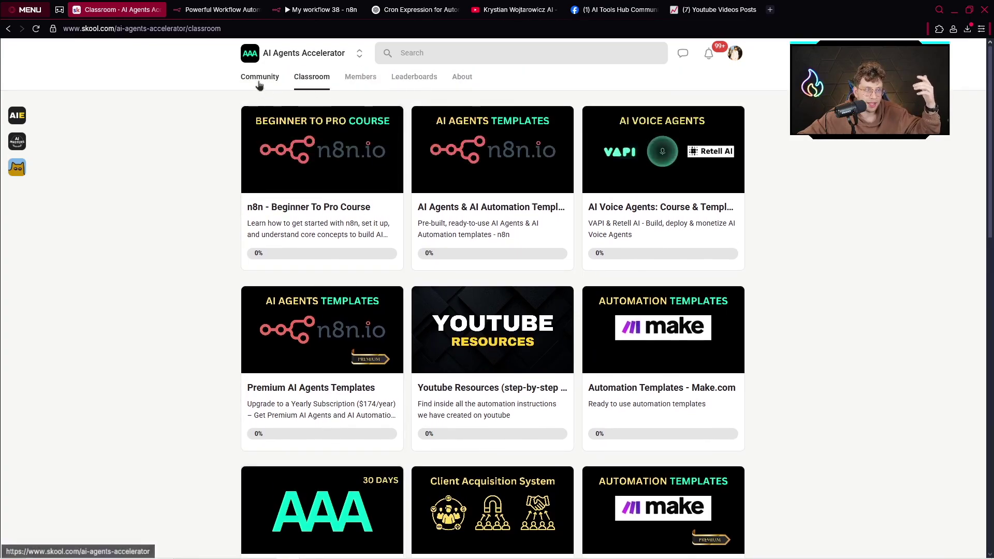
Step: View the community's pinned posts once more and go back to the classroom overview
click(260, 84)
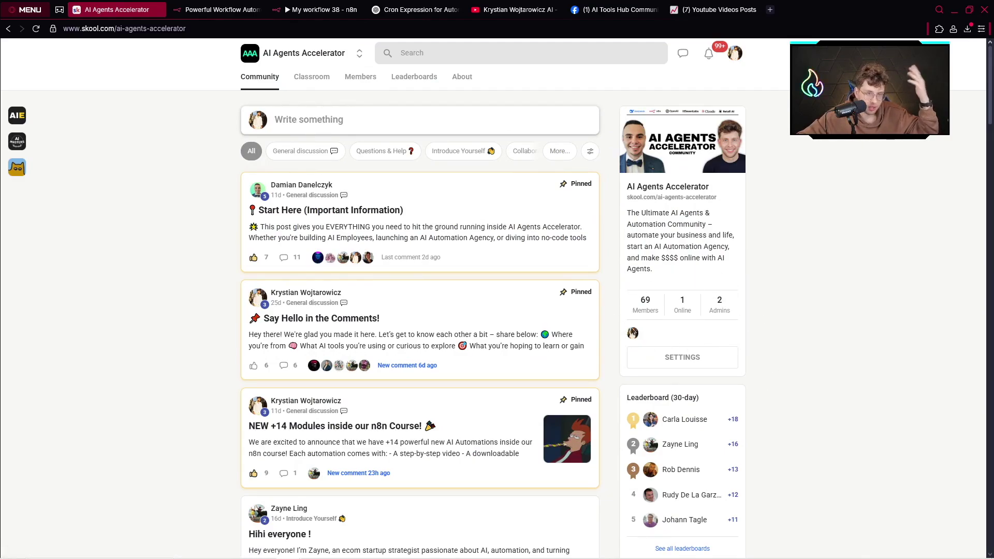
click(312, 83)
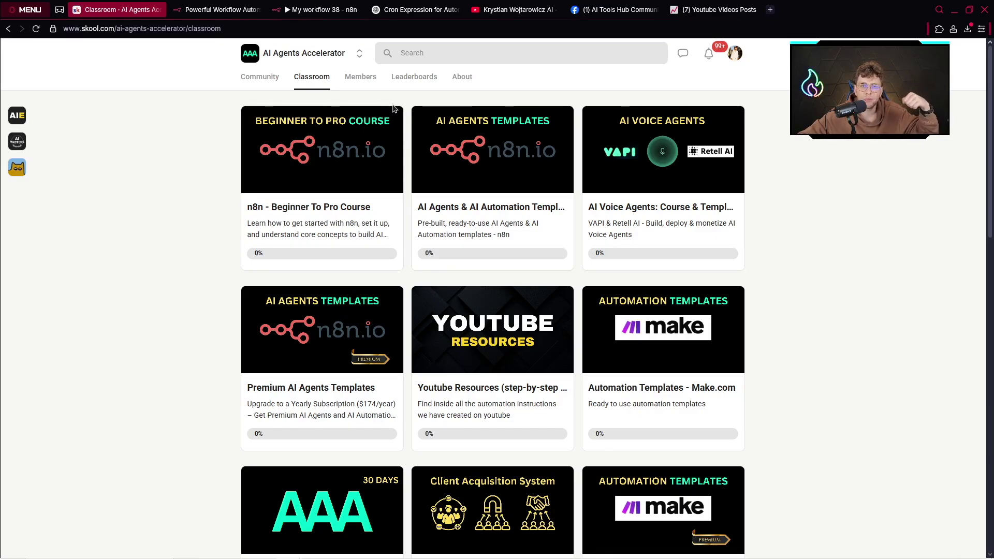
mouse_move(394, 104)
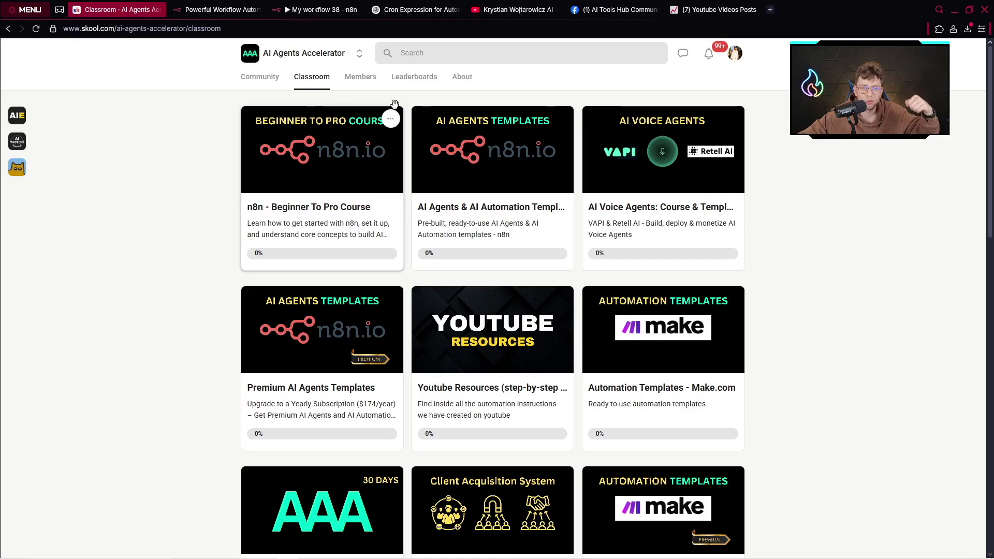